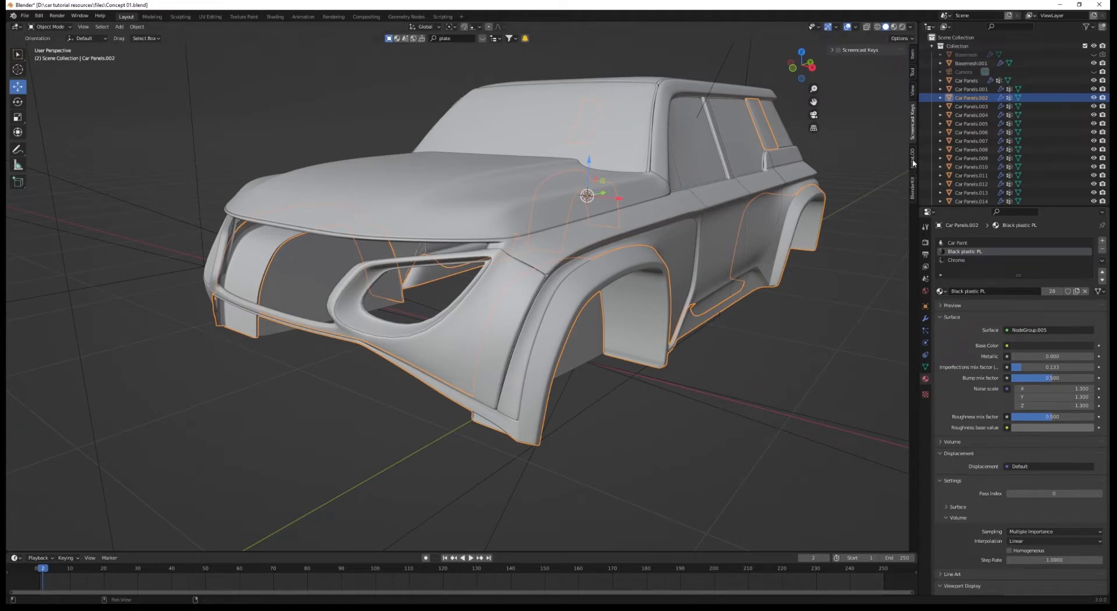
Enable Screencast Keys and enter Edit Mode on the Car Panels.002 mesh.
{"action": "left_click", "coordinate": [913, 163]}
{"action": "left_click", "coordinate": [914, 127]}
{"action": "key", "text": "Tab"}
{"action": "middle_click_drag", "start_coordinate": [453, 319], "coordinate": [384, 451]}
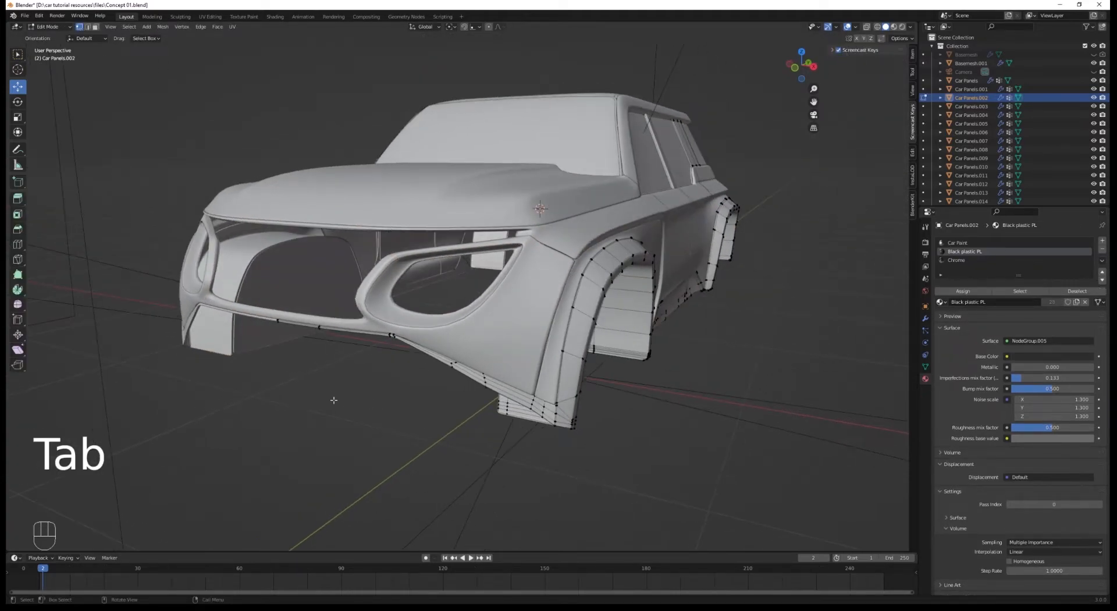
In wireframe, select the edge loop along the front bumper's lower edge, excluding the vertices around the corner at its outer end.
{"action": "scroll", "coordinate": [334, 400], "scroll_direction": "up", "scroll_amount": 2}
{"action": "key", "text": "z"}
{"action": "left_click", "coordinate": [166, 372]}
{"action": "key", "text": "a"}
{"action": "left_click", "coordinate": [194, 348], "text": "alt"}
{"action": "mouse_move", "coordinate": [313, 400]}
{"action": "middle_mouse_down"}
{"action": "mouse_move", "coordinate": [302, 384]}
{"action": "mouse_move", "coordinate": [503, 460]}
{"action": "middle_mouse_up"}
{"action": "key", "text": "c"}
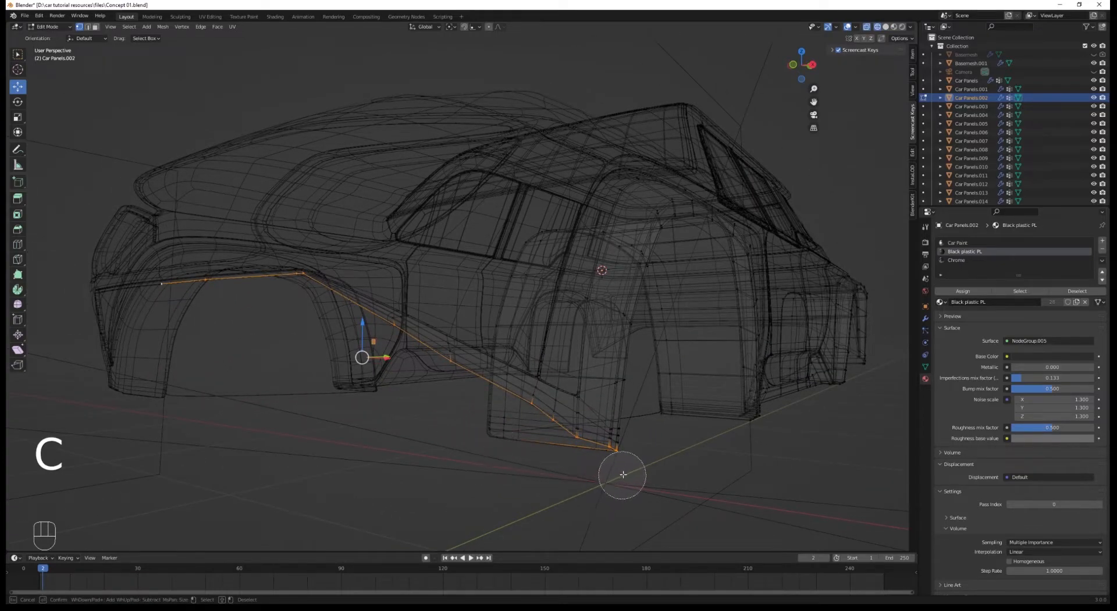
{"action": "middle_click", "coordinate": [618, 461]}
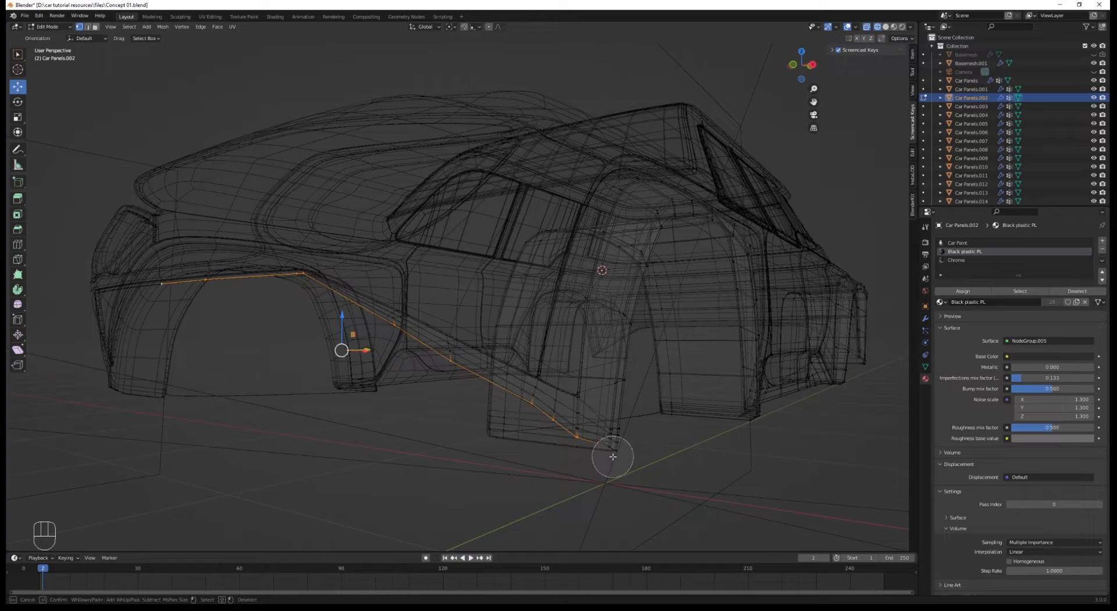
{"action": "right_click", "coordinate": [612, 457]}
{"action": "middle_click_drag", "start_coordinate": [613, 456], "coordinate": [513, 488]}
{"action": "scroll", "coordinate": [513, 489], "scroll_direction": "up", "scroll_amount": 3}
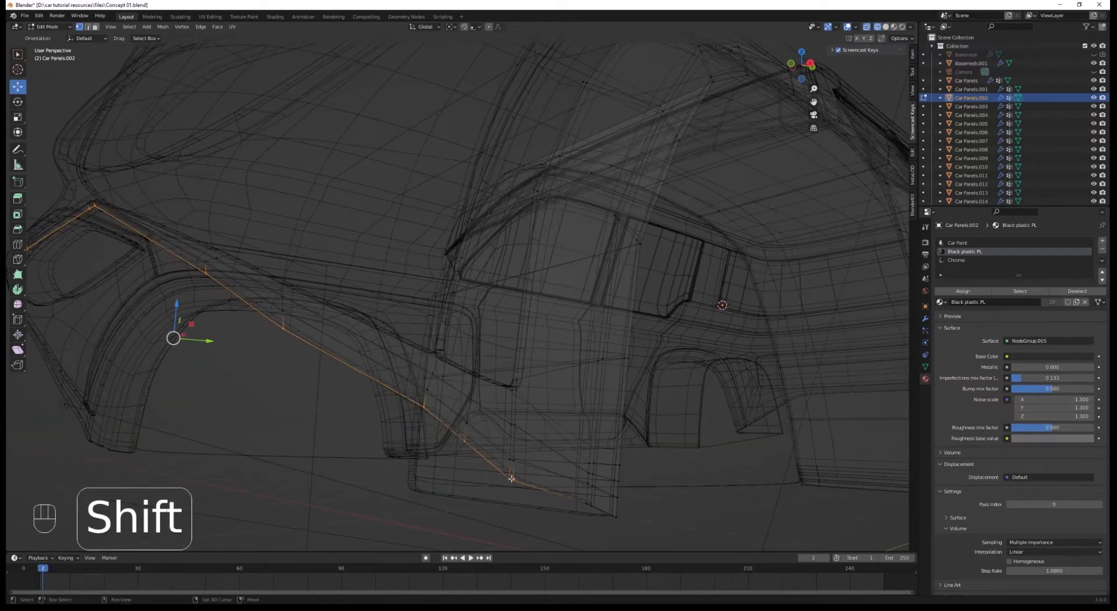
{"action": "left_click", "coordinate": [515, 481], "text": "shift"}
Duplicate the selected lower bumper edges in place and separate the copy into its own object.
{"action": "scroll", "coordinate": [312, 423], "scroll_direction": "down", "scroll_amount": 3}
{"action": "middle_click_drag", "start_coordinate": [312, 422], "coordinate": [410, 431]}
{"action": "key", "text": "shift+d"}
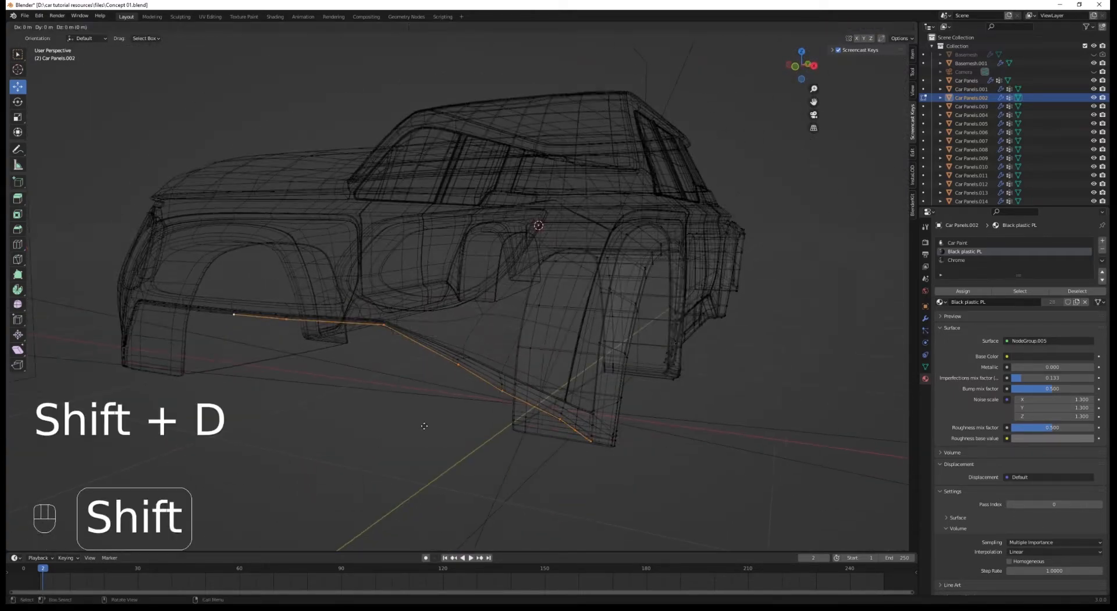
{"action": "right_click", "coordinate": [425, 426]}
{"action": "right_click", "coordinate": [425, 426]}
{"action": "mouse_move", "coordinate": [430, 429]}
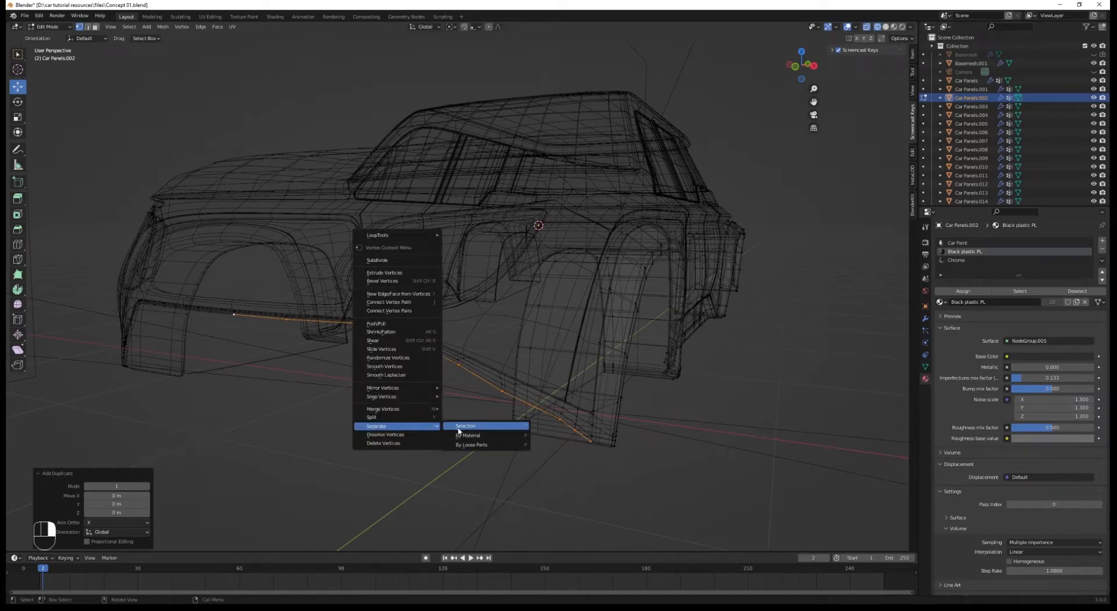
{"action": "left_click", "coordinate": [483, 429]}
Extrude all edges of the separated bumper line about 0.02 m downward and inward in the front view to form a strip.
{"action": "key", "text": "Tab"}
{"action": "left_click", "coordinate": [435, 354]}
{"action": "key", "text": "Tab"}
{"action": "key", "text": "a"}
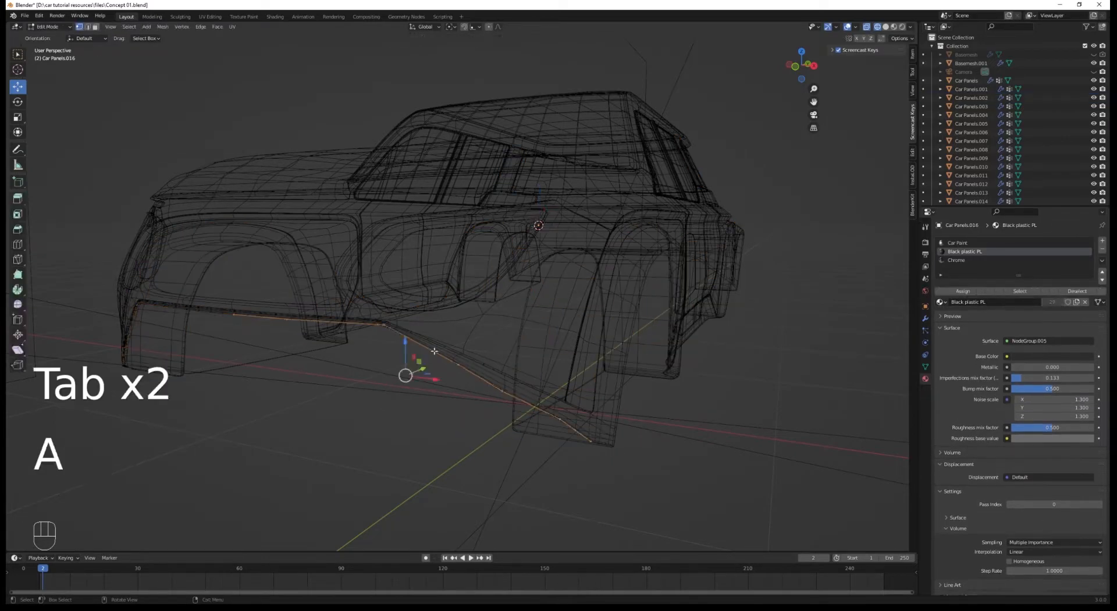
{"action": "key", "text": "KP_1"}
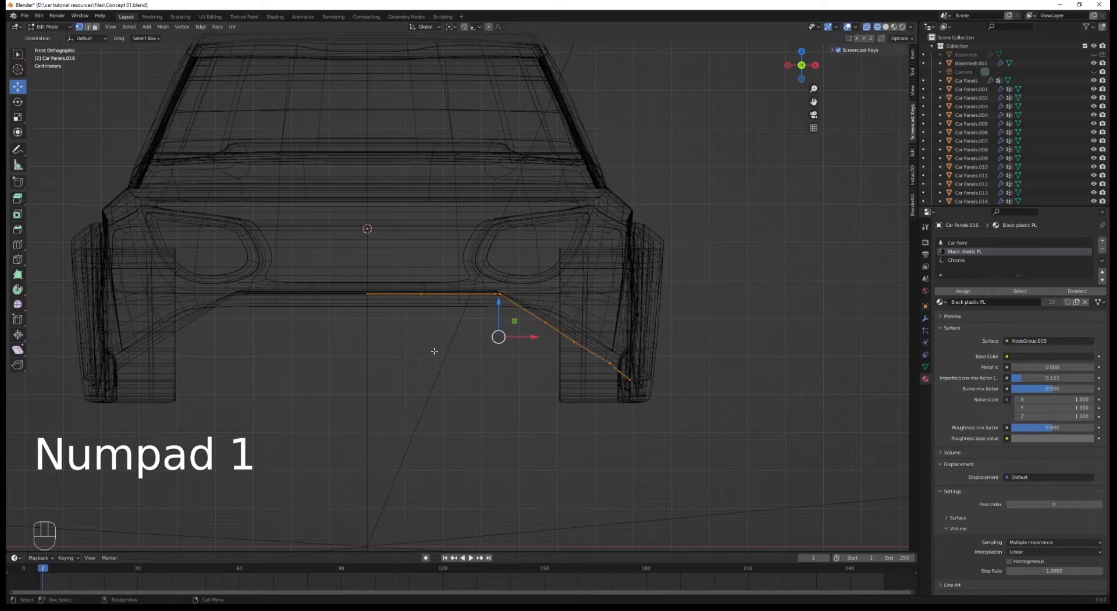
{"action": "scroll", "coordinate": [435, 352], "scroll_direction": "up", "scroll_amount": 1}
{"action": "middle_click_drag", "start_coordinate": [465, 378], "coordinate": [478, 386], "text": "shift"}
{"action": "scroll", "coordinate": [590, 351], "scroll_direction": "up", "scroll_amount": 1}
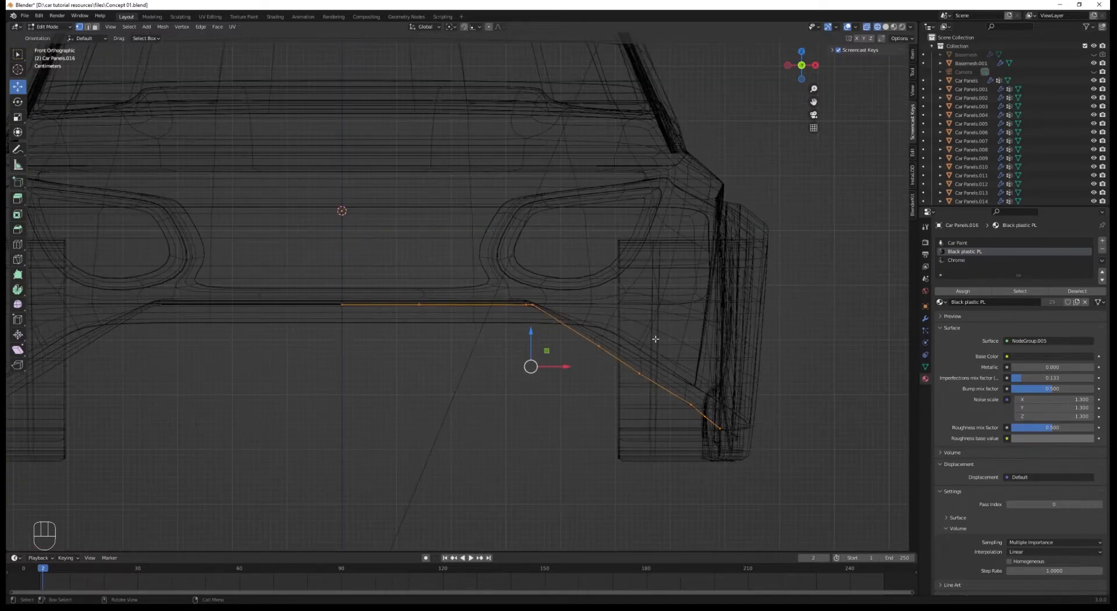
{"action": "scroll", "coordinate": [649, 340], "scroll_direction": "up", "scroll_amount": 1}
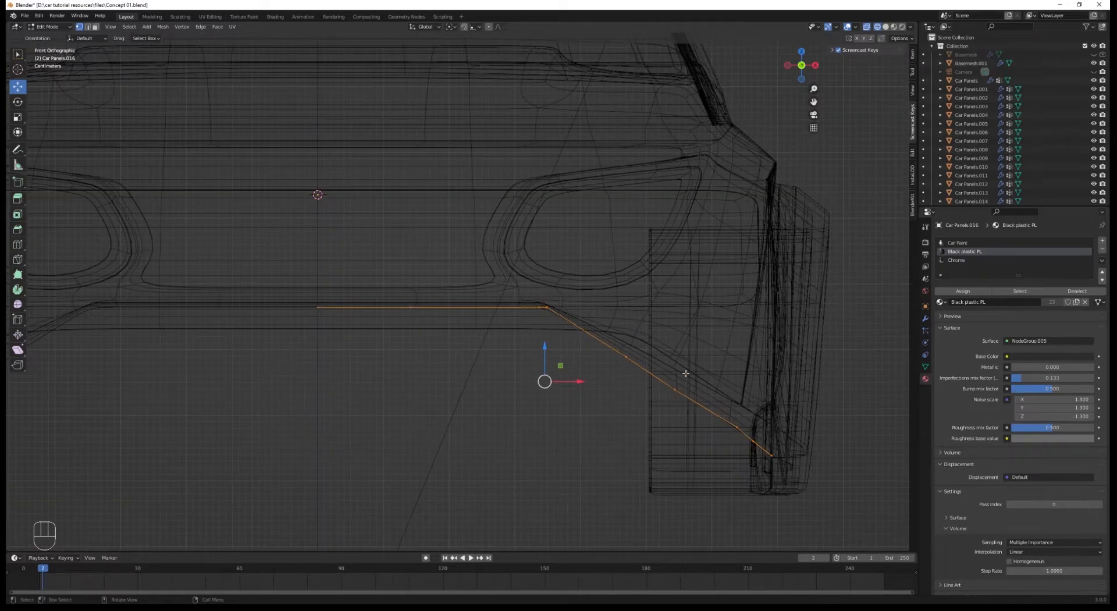
{"action": "key", "text": "e"}
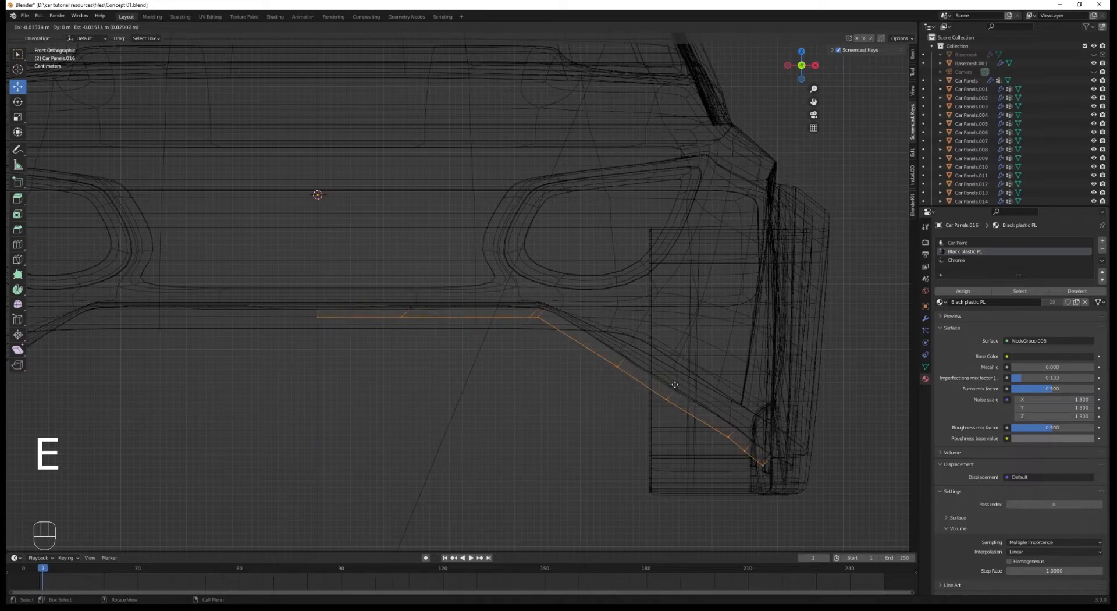
{"action": "left_click", "coordinate": [675, 385]}
Reposition the lower vertices at the strip's outer end in the front view to shape a clean taper against the wheel arch.
{"action": "key", "text": "a"}
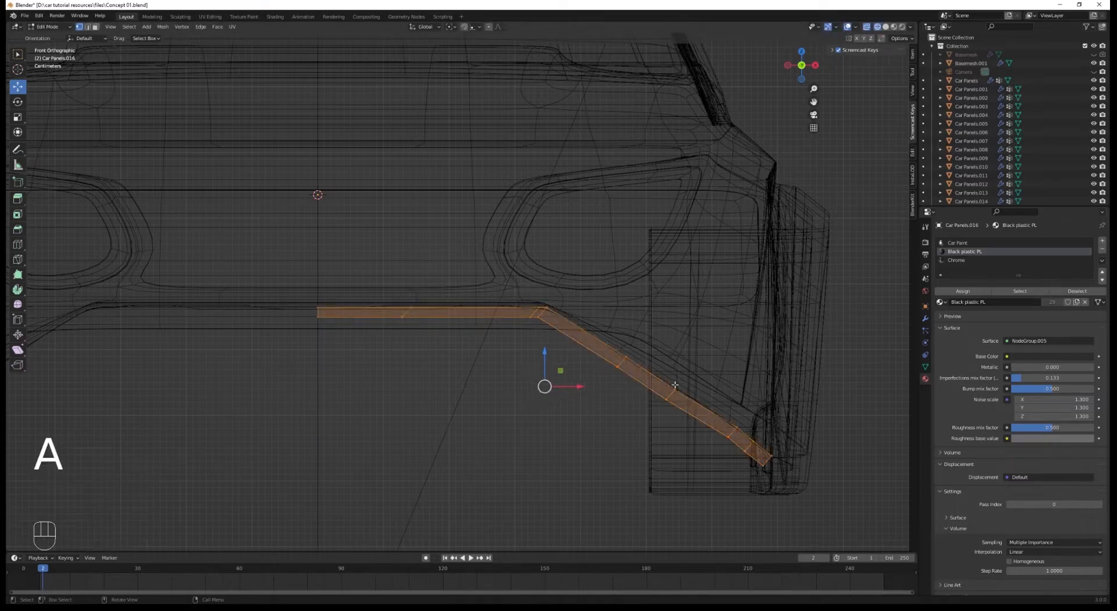
{"action": "left_click", "coordinate": [757, 465]}
{"action": "key", "text": "g"}
{"action": "left_click", "coordinate": [748, 460]}
{"action": "key", "text": "a"}
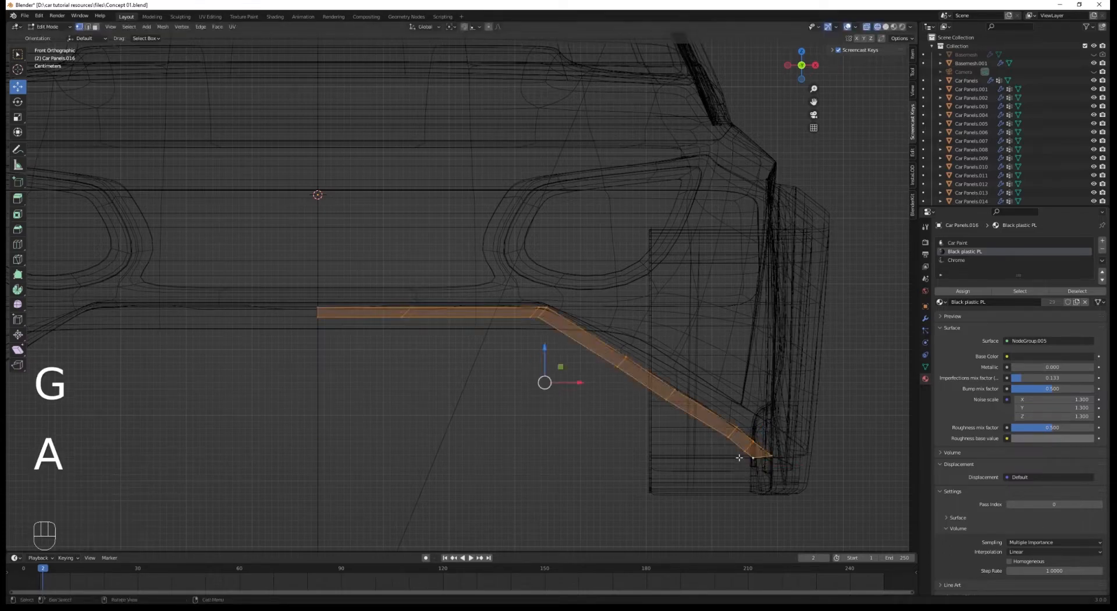
{"action": "left_click", "coordinate": [744, 454]}
{"action": "key", "text": "g"}
{"action": "left_click", "coordinate": [740, 450]}
{"action": "key", "text": "a"}
{"action": "left_click", "coordinate": [731, 440]}
{"action": "key", "text": "g"}
{"action": "left_click", "coordinate": [725, 436]}
{"action": "key", "text": "a"}
{"action": "left_click", "coordinate": [753, 459]}
{"action": "key", "text": "g"}
{"action": "left_click", "coordinate": [749, 455]}
{"action": "key", "text": "a"}
Dissolve the surplus vertex close to the strip's outer end.
{"action": "left_click", "coordinate": [748, 446]}
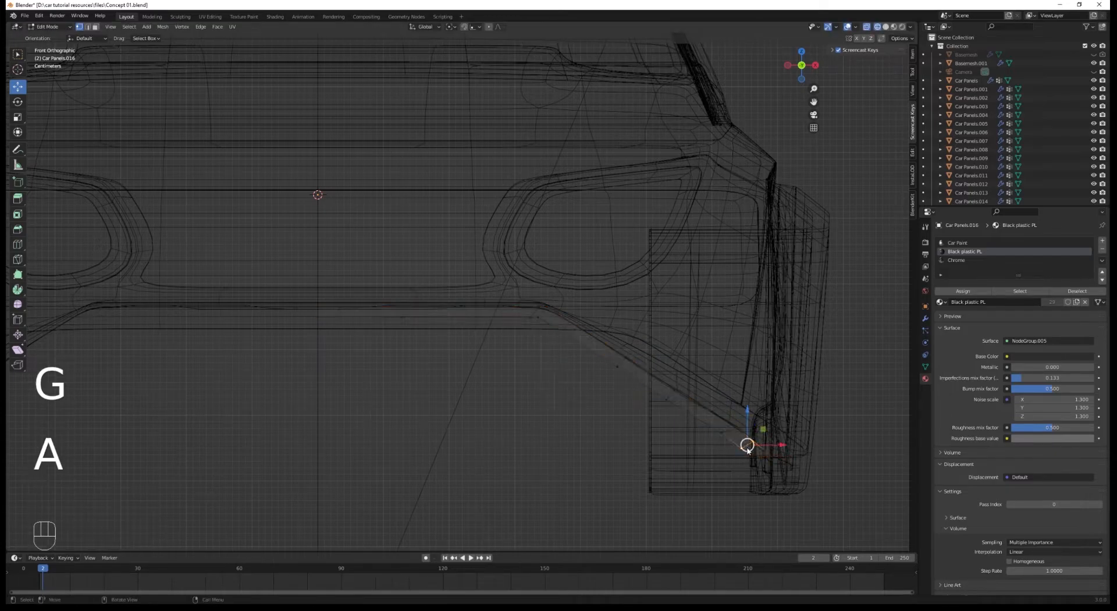
{"action": "key", "text": "x"}
{"action": "left_click", "coordinate": [706, 532]}
{"action": "key", "text": "a"}
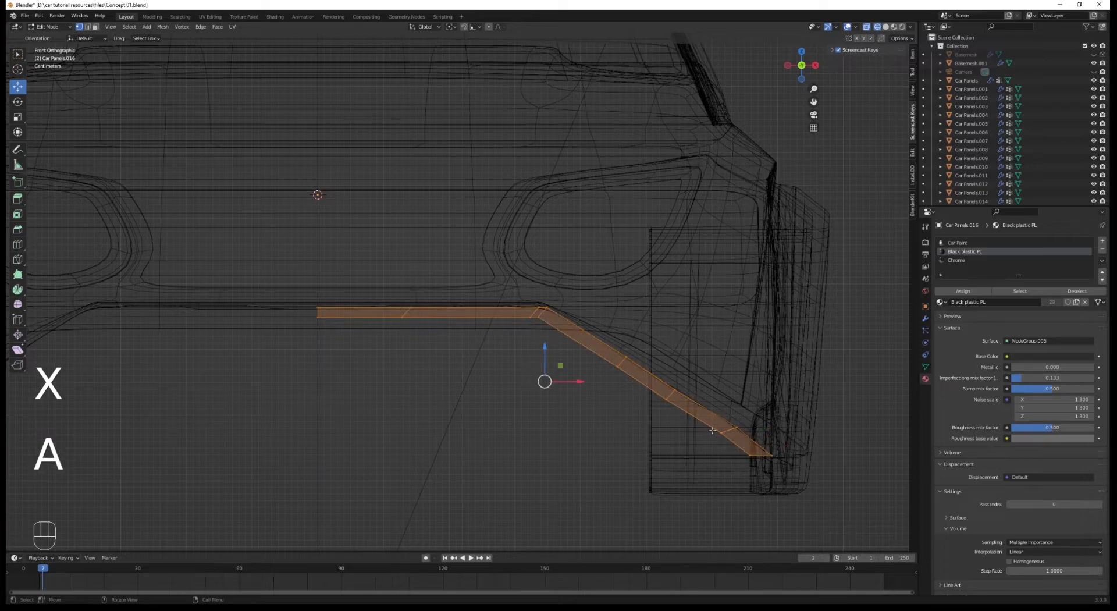
Select the strip's lower edge loop and shift it slightly forward along Y in the solid-shaded side view.
{"action": "left_click", "coordinate": [712, 431], "text": "alt"}
{"action": "key", "text": "KP_3"}
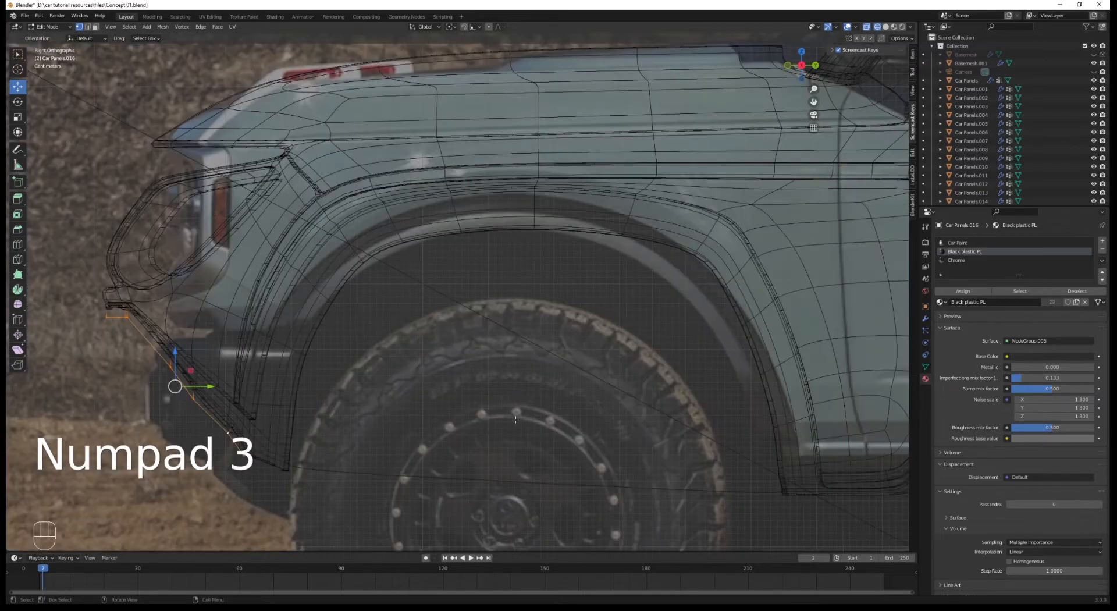
{"action": "key", "text": "z"}
{"action": "left_click", "coordinate": [386, 367]}
{"action": "middle_click_drag", "start_coordinate": [297, 384], "coordinate": [541, 316], "text": "shift"}
{"action": "scroll", "coordinate": [541, 316], "scroll_direction": "up", "scroll_amount": 2}
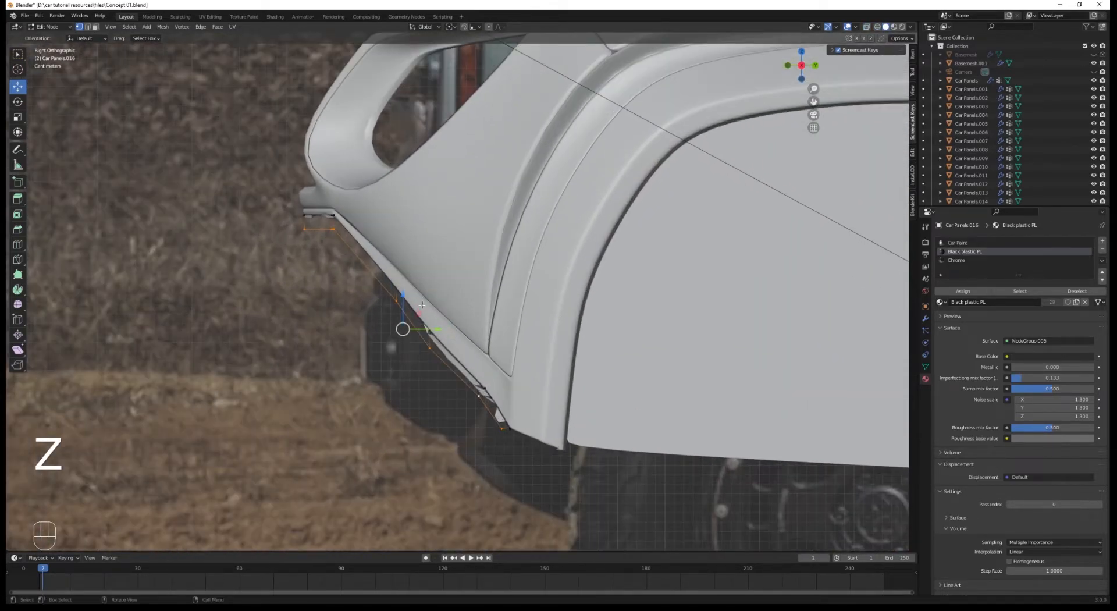
{"action": "left_click_drag", "start_coordinate": [429, 330], "coordinate": [417, 328]}
Remove the whole strip from the Shrinkwrapped Parts vertex group and shade its faces smooth.
{"action": "key", "text": "a"}
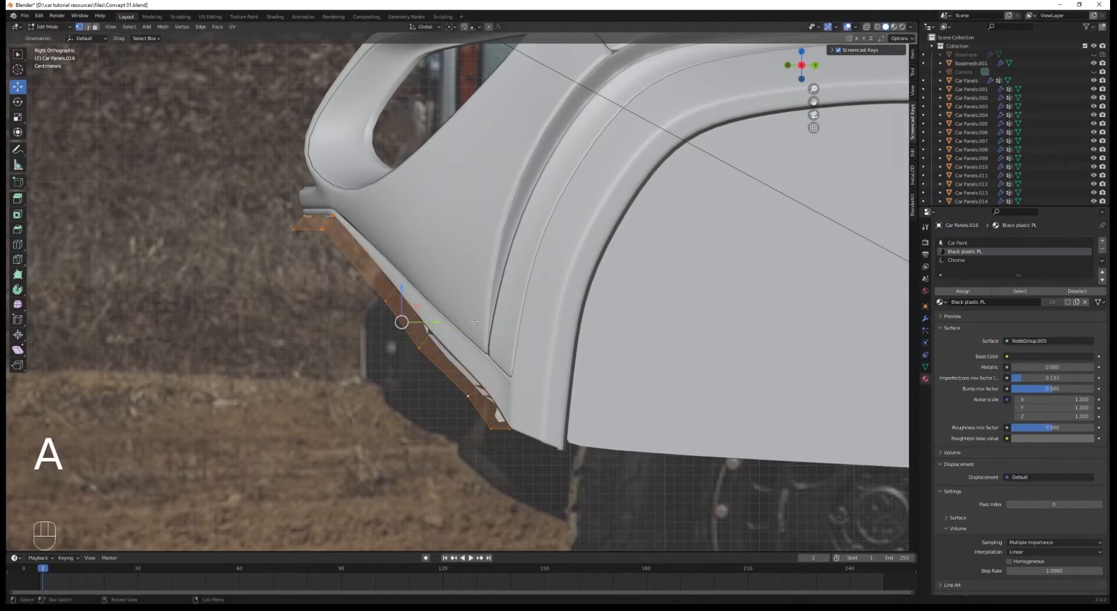
{"action": "left_click", "coordinate": [925, 367]}
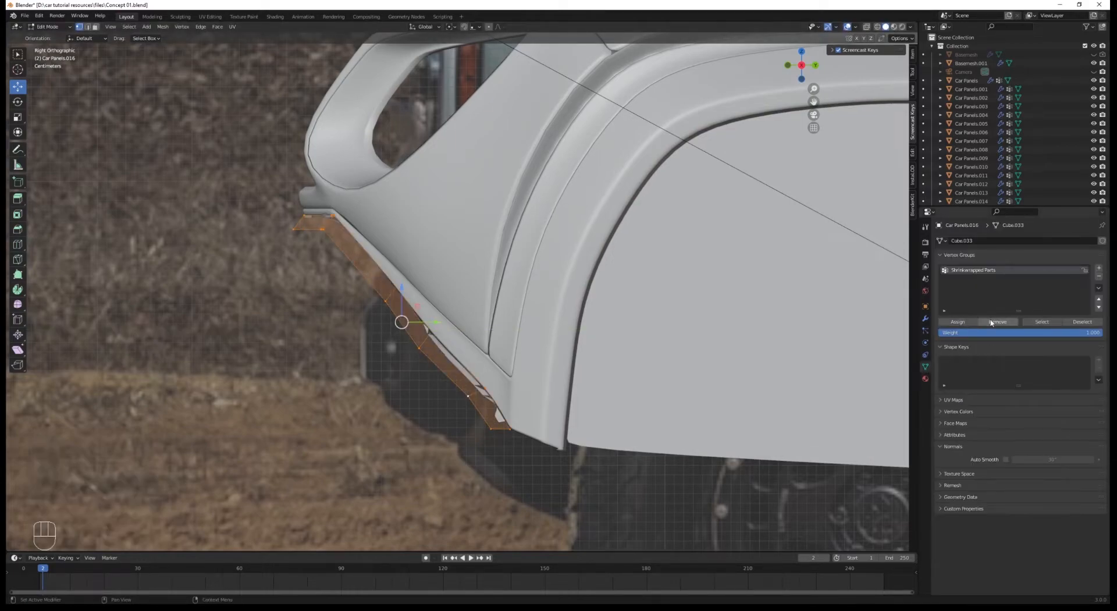
{"action": "left_click", "coordinate": [992, 322]}
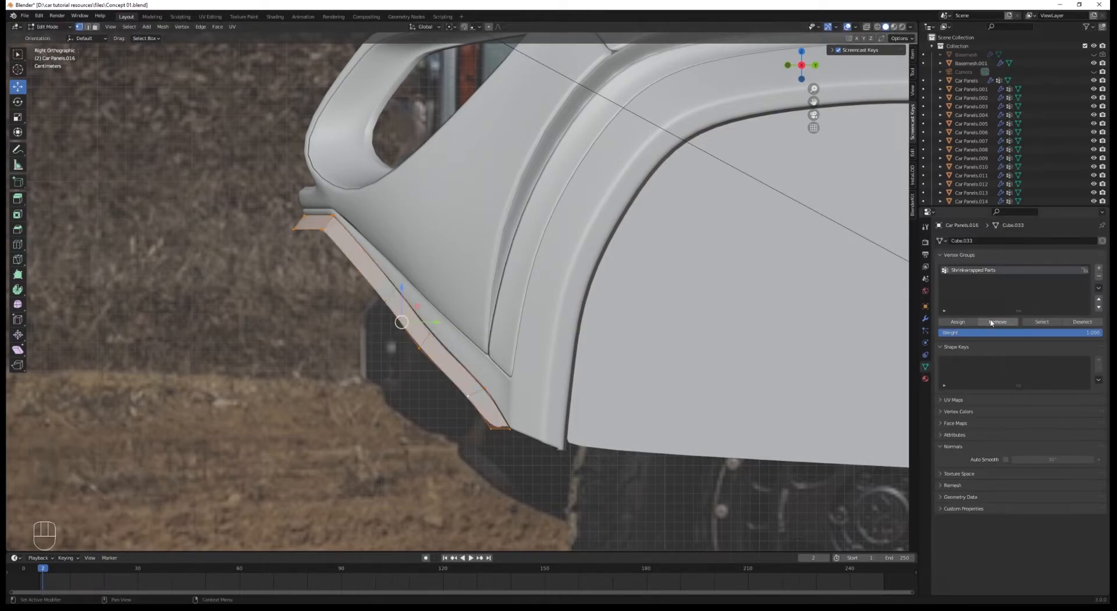
{"action": "left_click", "coordinate": [216, 27]}
{"action": "left_click", "coordinate": [257, 185]}
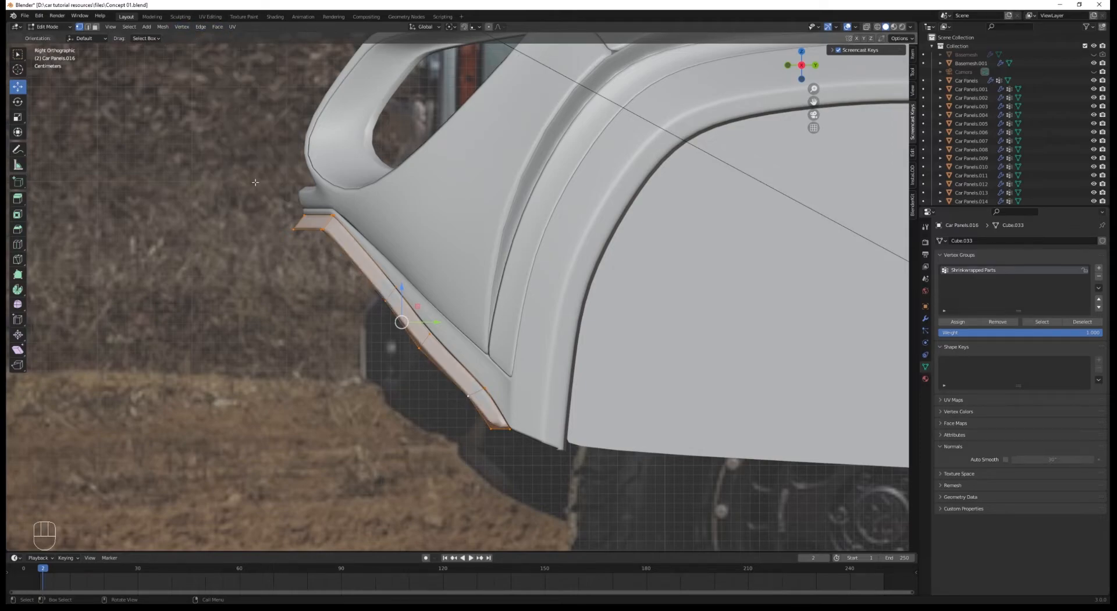
Nudge individual vertices along the strip's edges in the side view to even out its width, and leave Edit Mode.
{"action": "scroll", "coordinate": [442, 302], "scroll_direction": "up", "scroll_amount": 1}
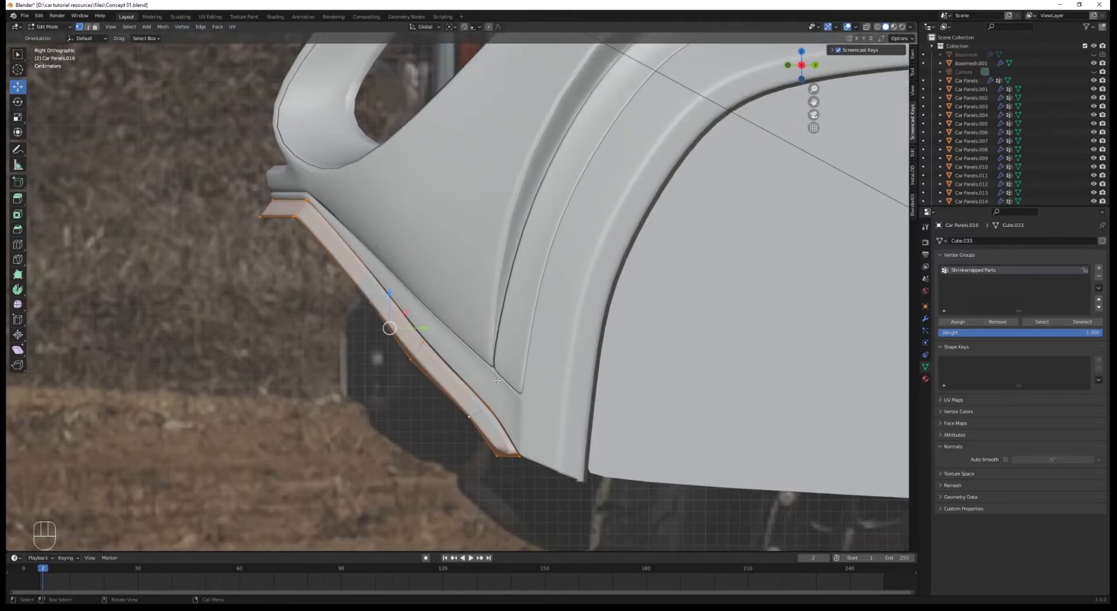
{"action": "left_click", "coordinate": [472, 419]}
{"action": "key", "text": "g"}
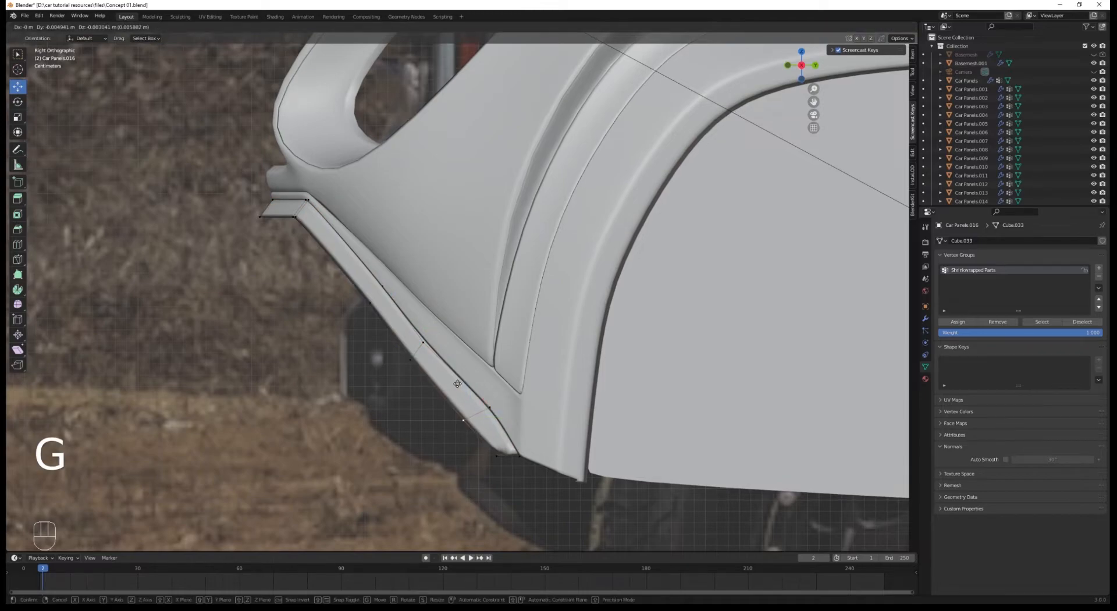
{"action": "left_click", "coordinate": [457, 383]}
{"action": "left_click", "coordinate": [376, 306]}
{"action": "key", "text": "g"}
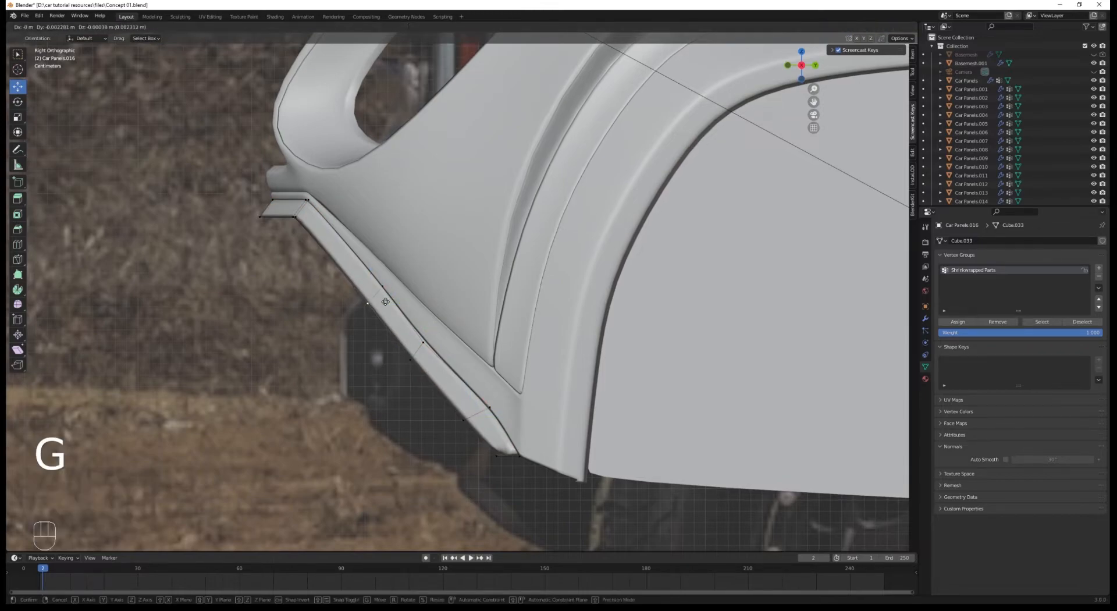
{"action": "left_click", "coordinate": [368, 304]}
{"action": "left_click", "coordinate": [424, 342]}
{"action": "key", "text": "g"}
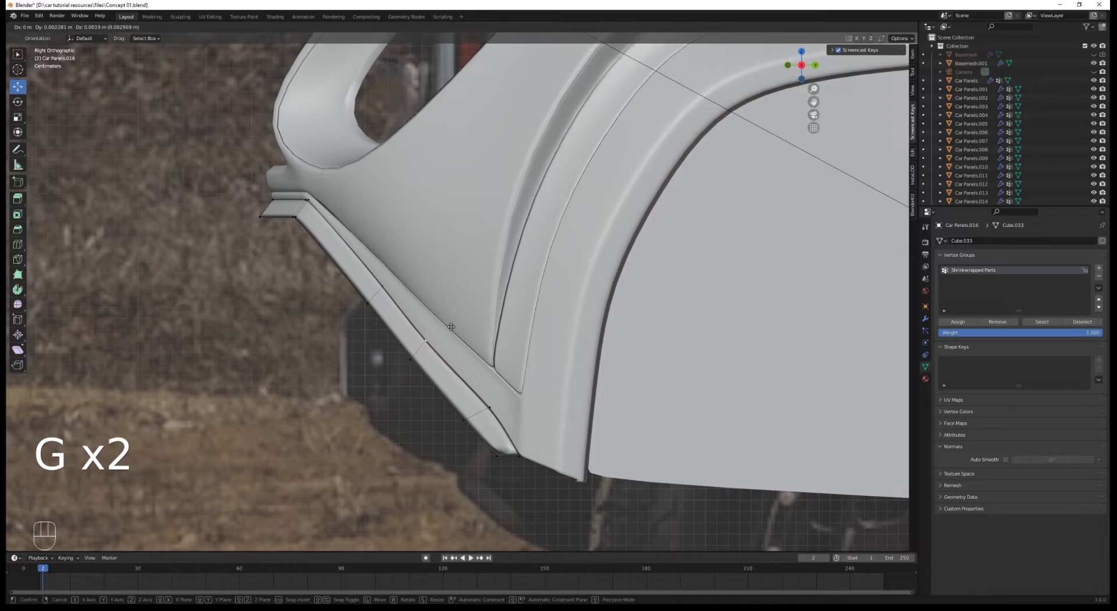
{"action": "left_click", "coordinate": [397, 289]}
{"action": "key", "text": "Tab"}
{"action": "key", "text": "alt+a"}
{"action": "scroll", "coordinate": [470, 268], "scroll_direction": "down", "scroll_amount": 4}
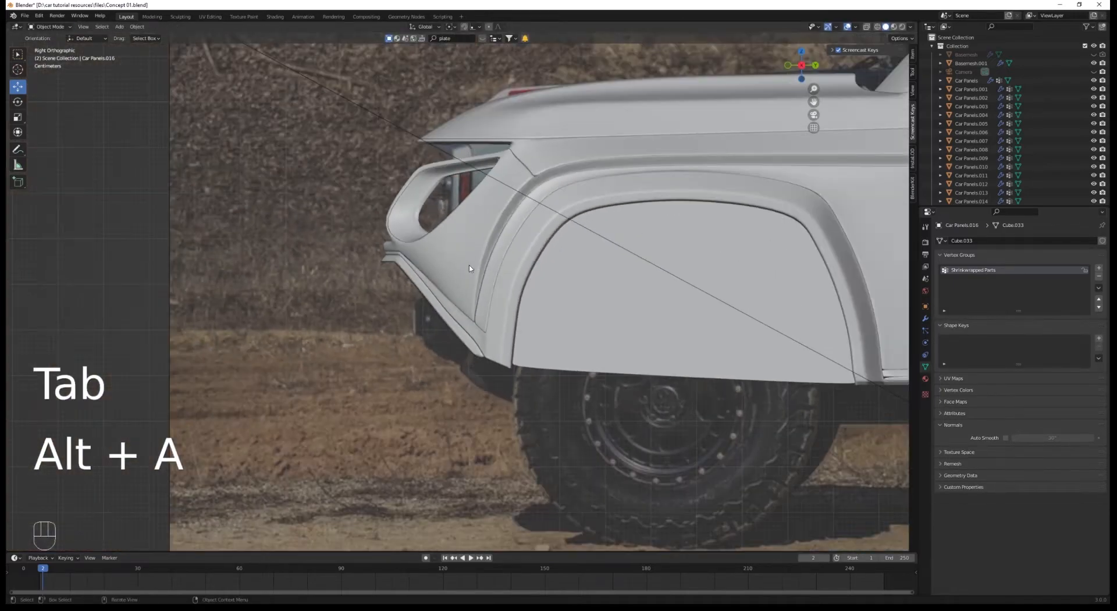
Add a loop cut across the strip close to its outer end to sharpen the tip.
{"action": "middle_click_drag", "start_coordinate": [460, 269], "coordinate": [512, 269]}
{"action": "scroll", "coordinate": [512, 269], "scroll_direction": "up", "scroll_amount": 3}
{"action": "key", "text": "Tab"}
{"action": "key", "text": "ctrl+r"}
{"action": "left_click", "coordinate": [706, 403]}
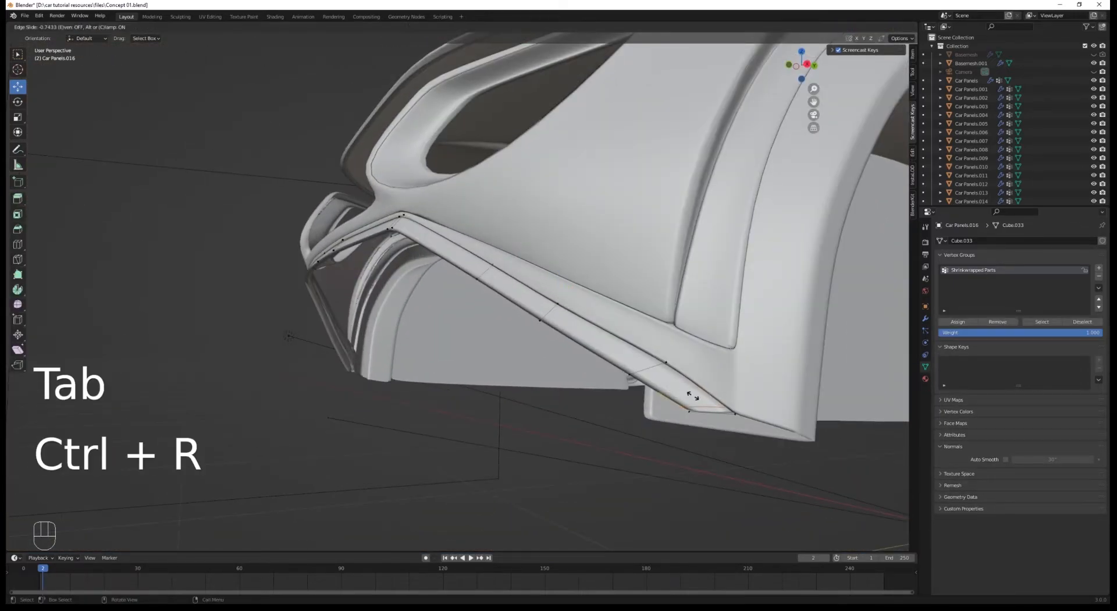
{"action": "left_click", "coordinate": [692, 396]}
{"action": "key", "text": "Tab"}
{"action": "key", "text": "alt+a"}
{"action": "scroll", "coordinate": [692, 396], "scroll_direction": "down", "scroll_amount": 5}
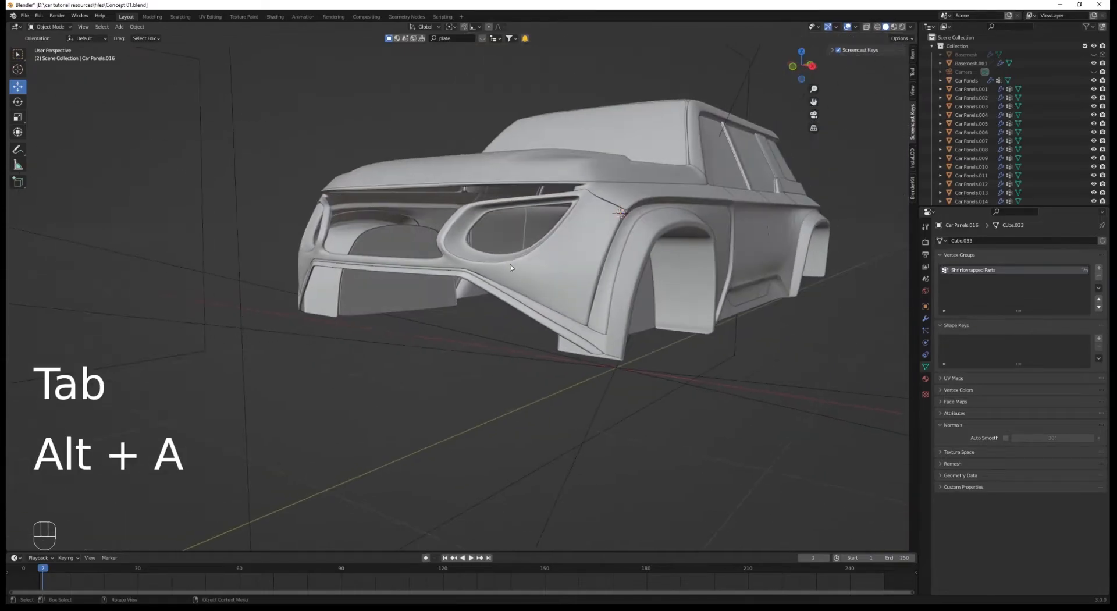
In Material Preview, remove the Car Paint material slot from the new bumper strip so it uses Black plastic PL.
{"action": "key", "text": "z"}
{"action": "left_click", "coordinate": [549, 411]}
{"action": "scroll", "coordinate": [516, 324], "scroll_direction": "up", "scroll_amount": 3}
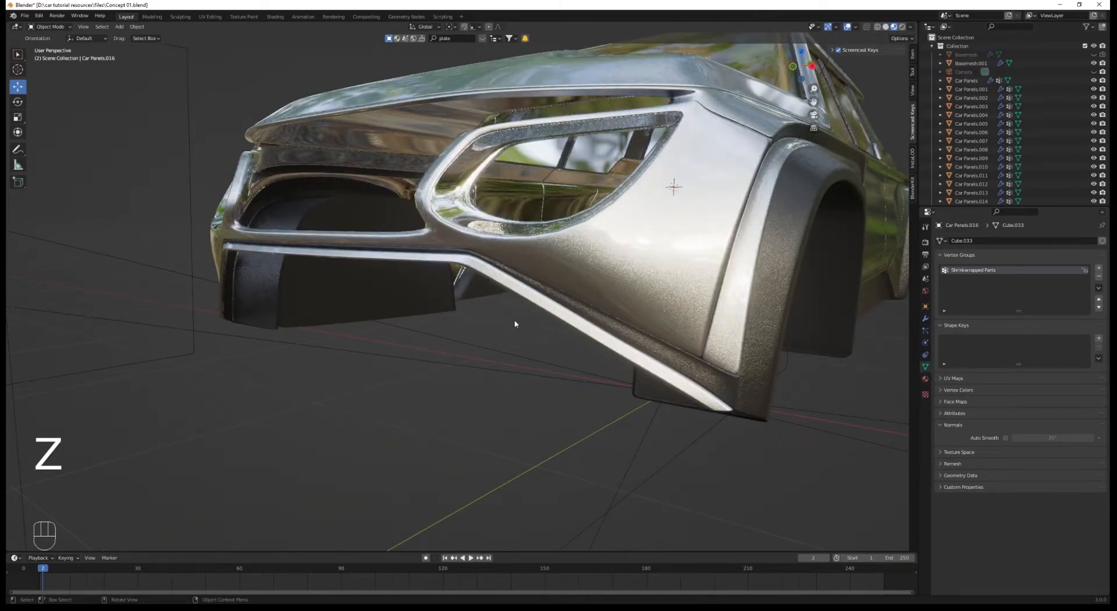
{"action": "scroll", "coordinate": [516, 324], "scroll_direction": "down", "scroll_amount": 3}
{"action": "middle_click_drag", "start_coordinate": [516, 324], "coordinate": [561, 366]}
{"action": "scroll", "coordinate": [561, 367], "scroll_direction": "up", "scroll_amount": 2}
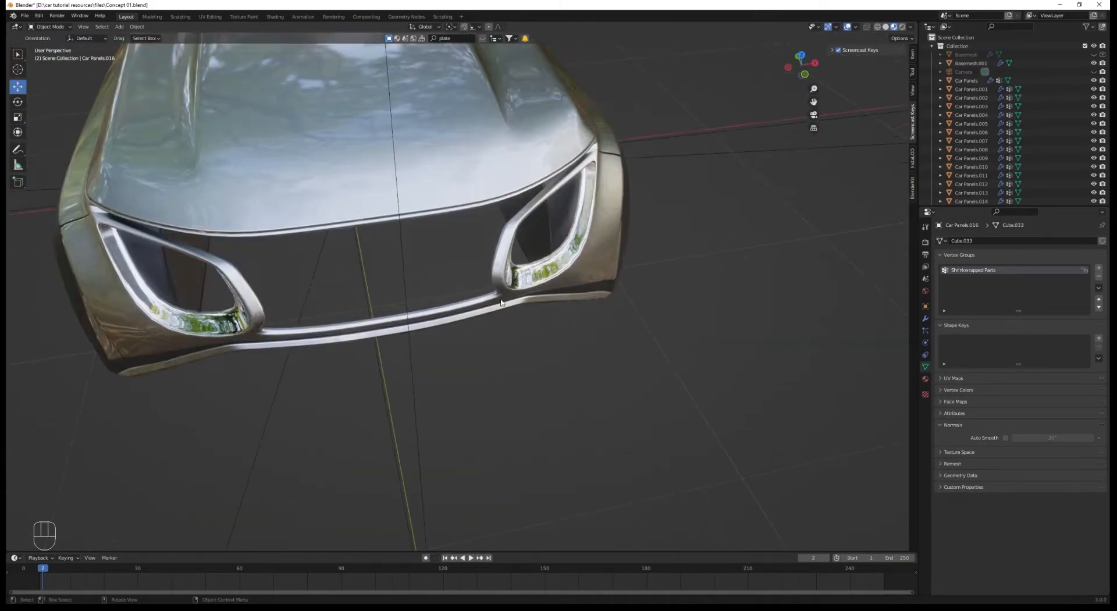
{"action": "left_click", "coordinate": [503, 312]}
{"action": "left_click", "coordinate": [503, 313]}
{"action": "left_click", "coordinate": [925, 379]}
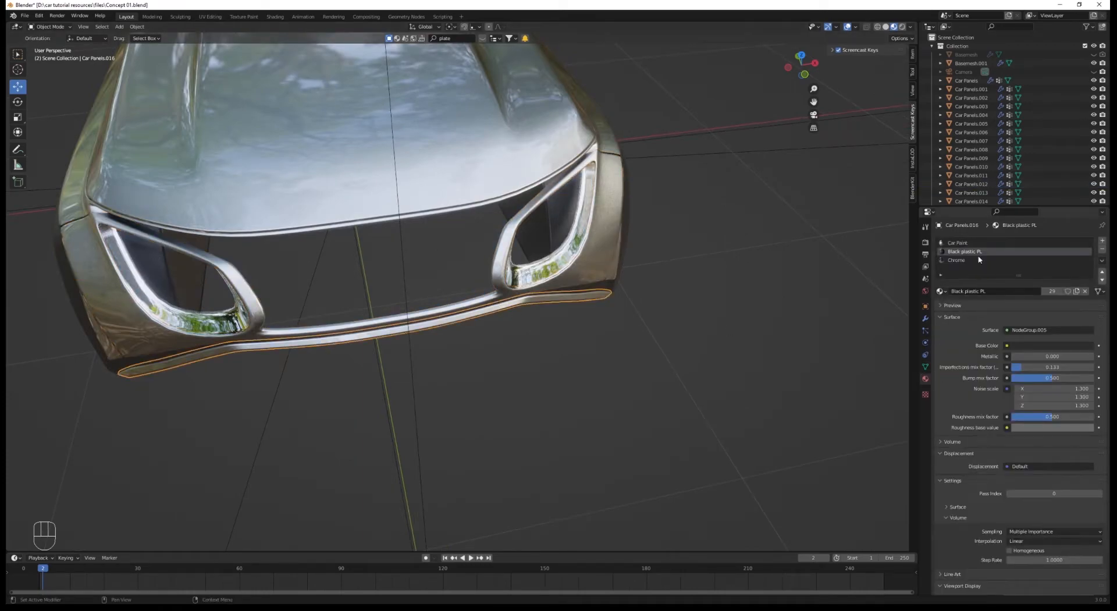
{"action": "left_click", "coordinate": [970, 244]}
{"action": "left_click", "coordinate": [1103, 250]}
{"action": "key", "text": "alt+a"}
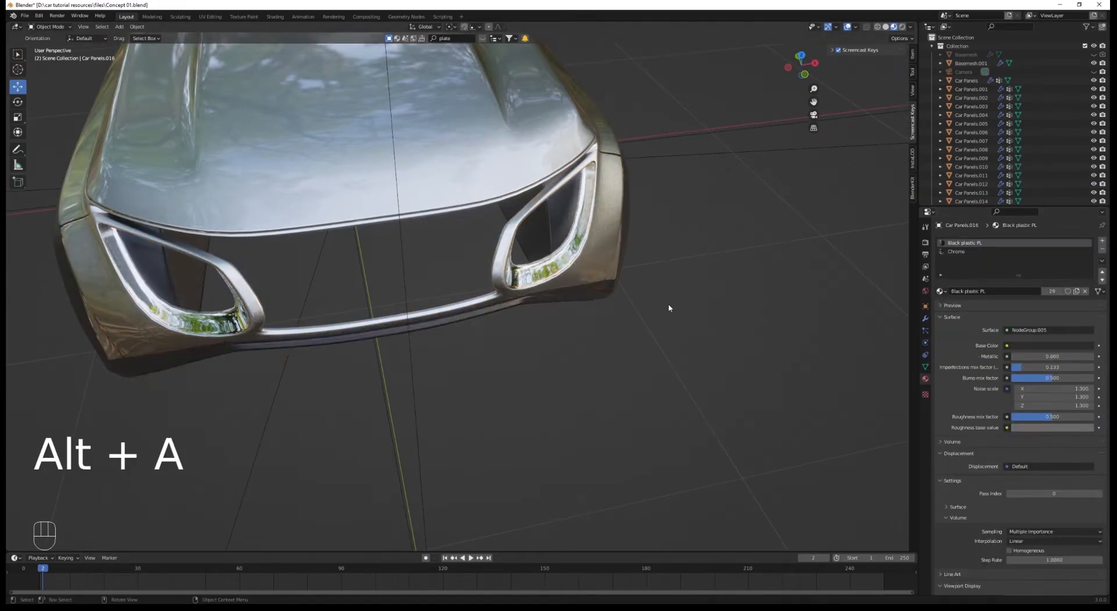
In wireframe front view, flatten the selected cross edge in the strip's middle section along the X axis.
{"action": "scroll", "coordinate": [638, 326], "scroll_direction": "down", "scroll_amount": 5}
{"action": "mouse_move", "coordinate": [628, 341]}
{"action": "middle_mouse_down"}
{"action": "mouse_move", "coordinate": [619, 305]}
{"action": "mouse_move", "coordinate": [658, 302]}
{"action": "mouse_move", "coordinate": [553, 303]}
{"action": "mouse_move", "coordinate": [575, 319]}
{"action": "middle_mouse_up"}
{"action": "scroll", "coordinate": [554, 311], "scroll_direction": "up", "scroll_amount": 5}
{"action": "key", "text": "Tab"}
{"action": "key", "text": "z"}
{"action": "left_click", "coordinate": [445, 320]}
{"action": "key", "text": "a"}
{"action": "mouse_move", "coordinate": [591, 365]}
{"action": "middle_mouse_down"}
{"action": "mouse_move", "coordinate": [584, 345]}
{"action": "mouse_move", "coordinate": [631, 354]}
{"action": "mouse_move", "coordinate": [593, 362]}
{"action": "middle_mouse_up"}
{"action": "middle_click_drag", "start_coordinate": [592, 362], "coordinate": [406, 350], "text": "shift"}
{"action": "scroll", "coordinate": [591, 397], "scroll_direction": "up", "scroll_amount": 2}
{"action": "scroll", "coordinate": [495, 369], "scroll_direction": "down", "scroll_amount": 2}
{"action": "key", "text": "KP_1"}
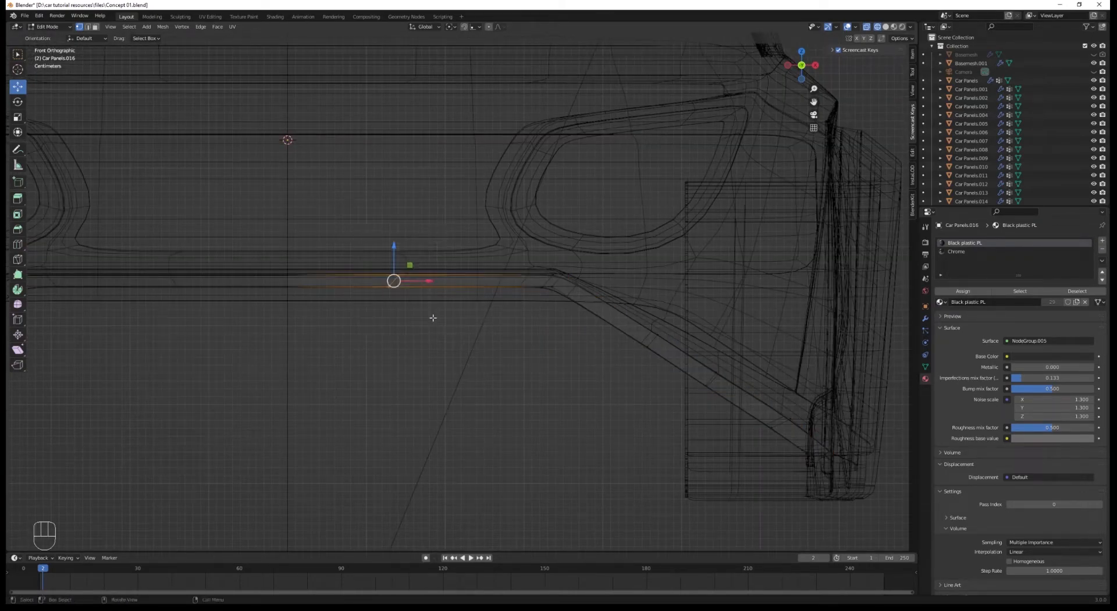
{"action": "key", "text": "s"}
{"action": "key", "text": "x"}
{"action": "left_click", "coordinate": [433, 317]}
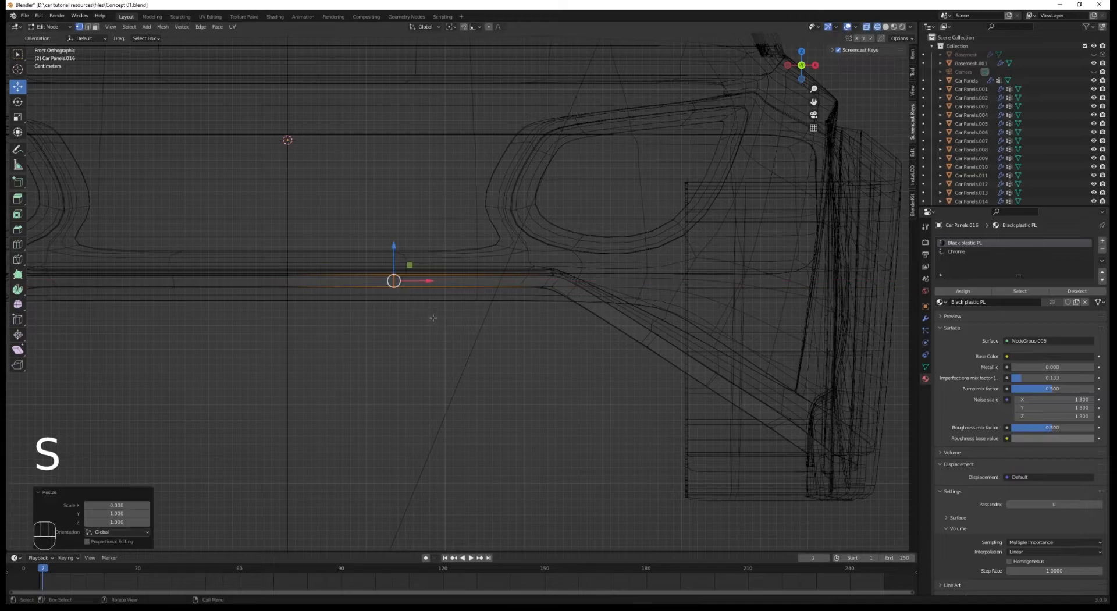
Examine the trim strip's mesh in front view in shaded and wireframe display, and return to Object Mode.
{"action": "key", "text": "Tab"}
{"action": "scroll", "coordinate": [433, 318], "scroll_direction": "down", "scroll_amount": 4}
{"action": "scroll", "coordinate": [432, 314], "scroll_direction": "up", "scroll_amount": 4}
{"action": "left_click", "coordinate": [400, 281]}
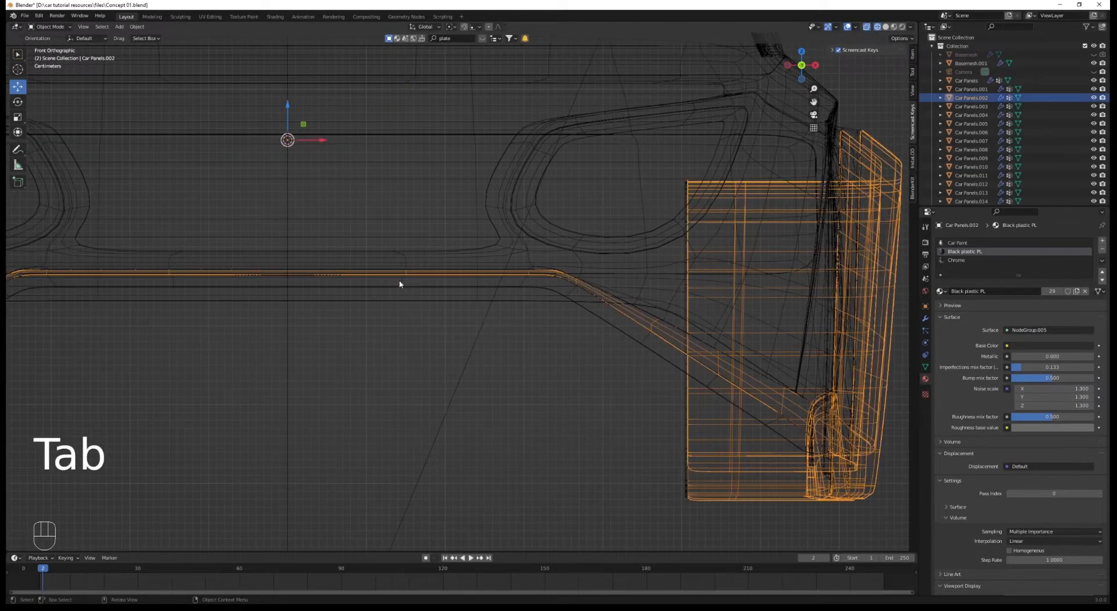
{"action": "left_click", "coordinate": [402, 283]}
{"action": "left_click", "coordinate": [408, 283]}
{"action": "key", "text": "z"}
{"action": "key", "text": "Tab"}
{"action": "key", "text": "z"}
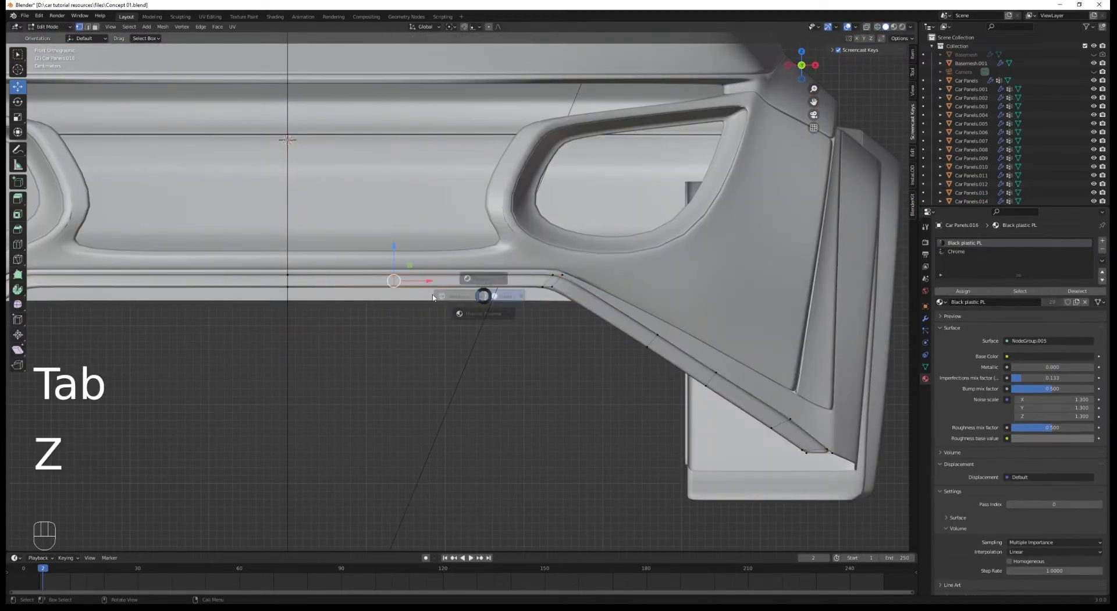
{"action": "left_click", "coordinate": [433, 297]}
{"action": "key", "text": "a"}
{"action": "scroll", "coordinate": [321, 289], "scroll_direction": "down", "scroll_amount": 2}
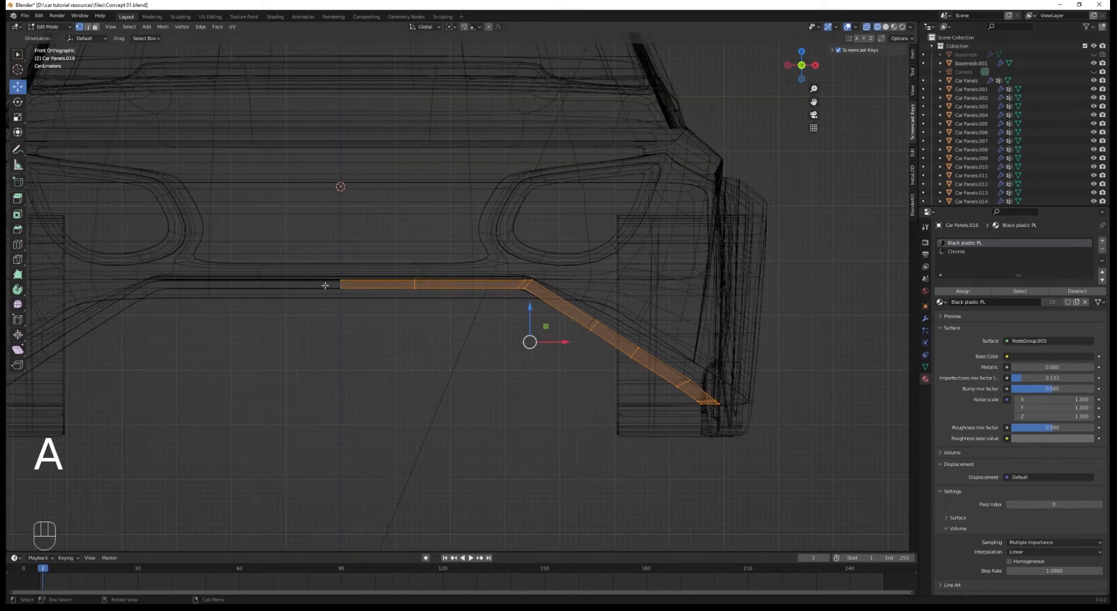
{"action": "left_click_drag", "start_coordinate": [325, 285], "coordinate": [525, 294]}
{"action": "middle_click_drag", "start_coordinate": [495, 325], "coordinate": [545, 351], "text": "shift"}
{"action": "scroll", "coordinate": [524, 355], "scroll_direction": "down", "scroll_amount": 1}
{"action": "key", "text": "Tab"}
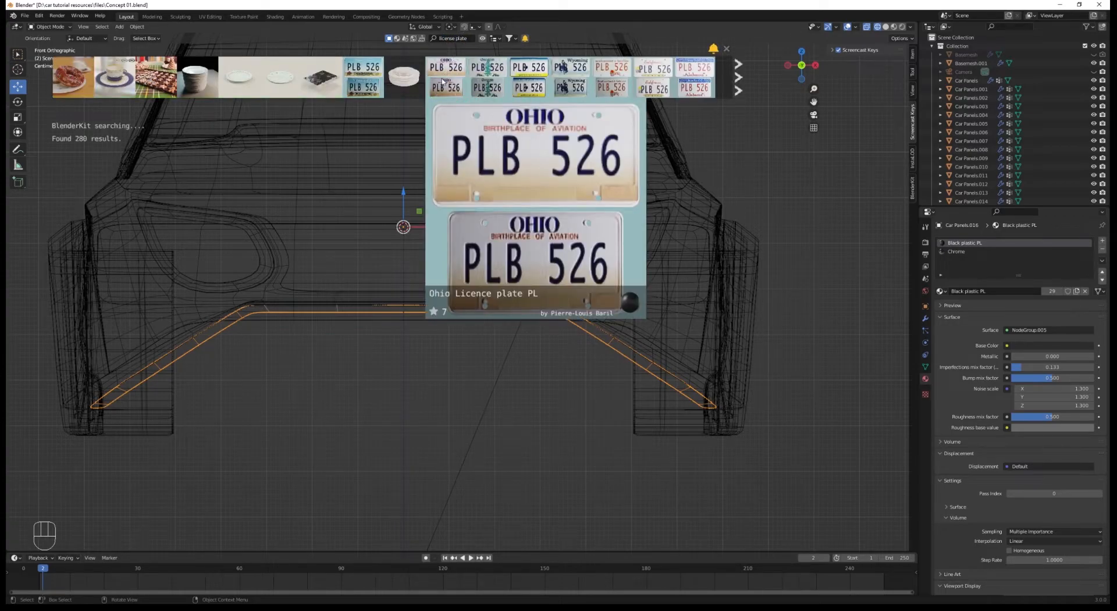
Browse the license plate assets and place the Rhode Island Licence plate PL at the car's center line.
{"action": "mouse_move", "coordinate": [511, 80]}
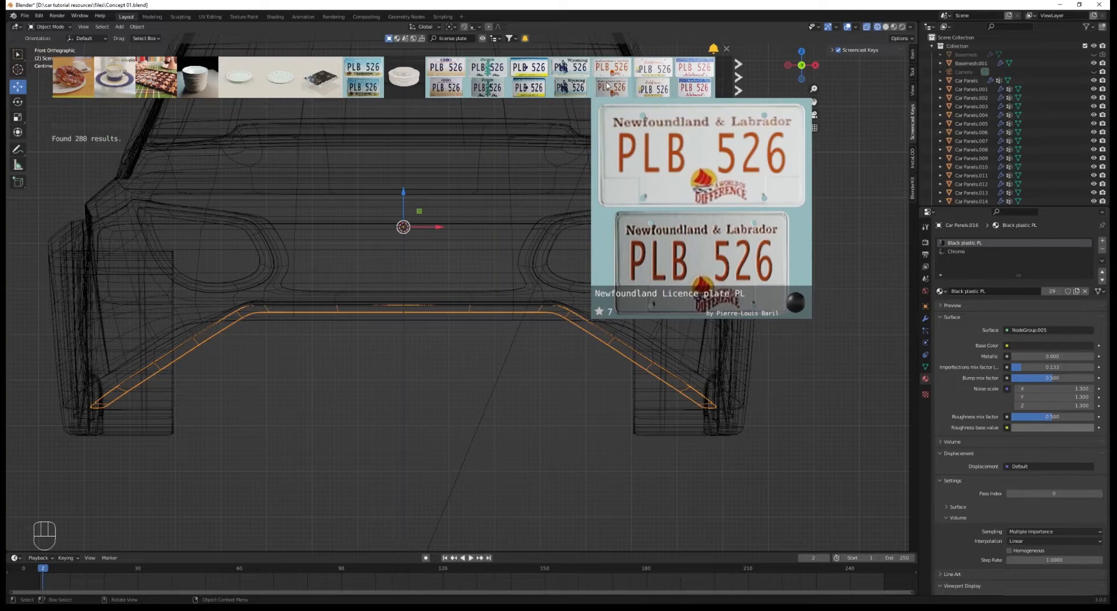
{"action": "scroll", "coordinate": [558, 85], "scroll_direction": "down", "scroll_amount": 2}
{"action": "scroll", "coordinate": [611, 82], "scroll_direction": "down", "scroll_amount": 1}
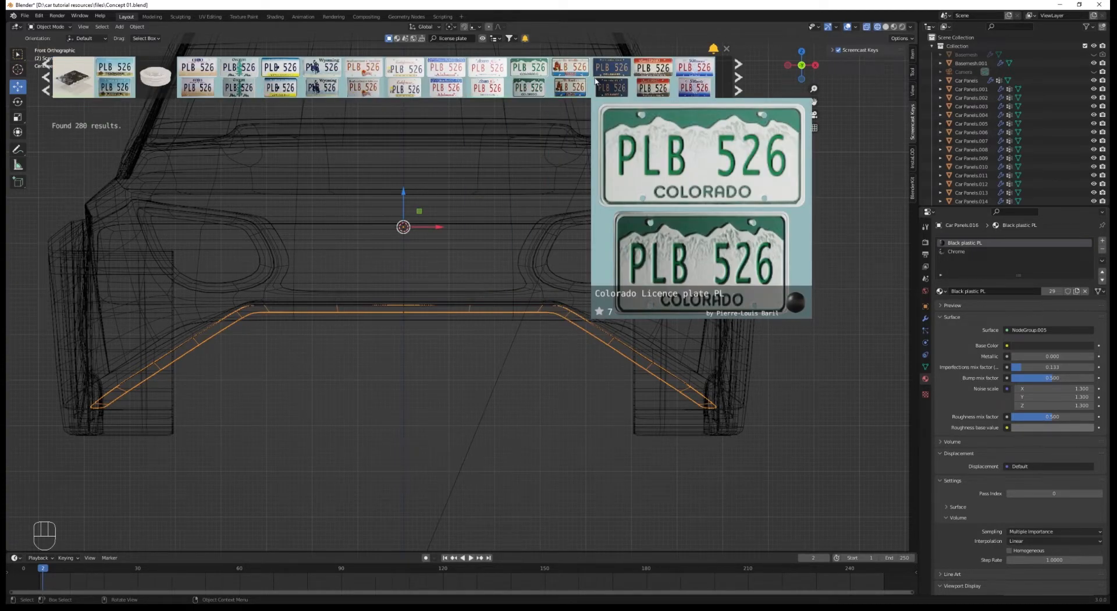
{"action": "scroll", "coordinate": [588, 81], "scroll_direction": "down", "scroll_amount": 4}
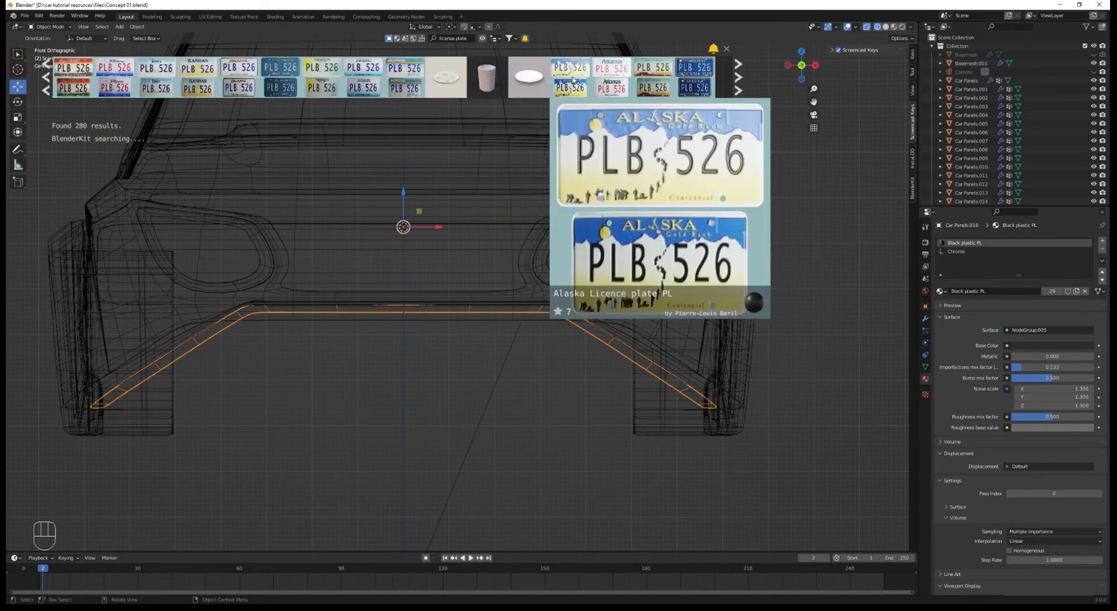
{"action": "scroll", "coordinate": [573, 80], "scroll_direction": "down", "scroll_amount": 6}
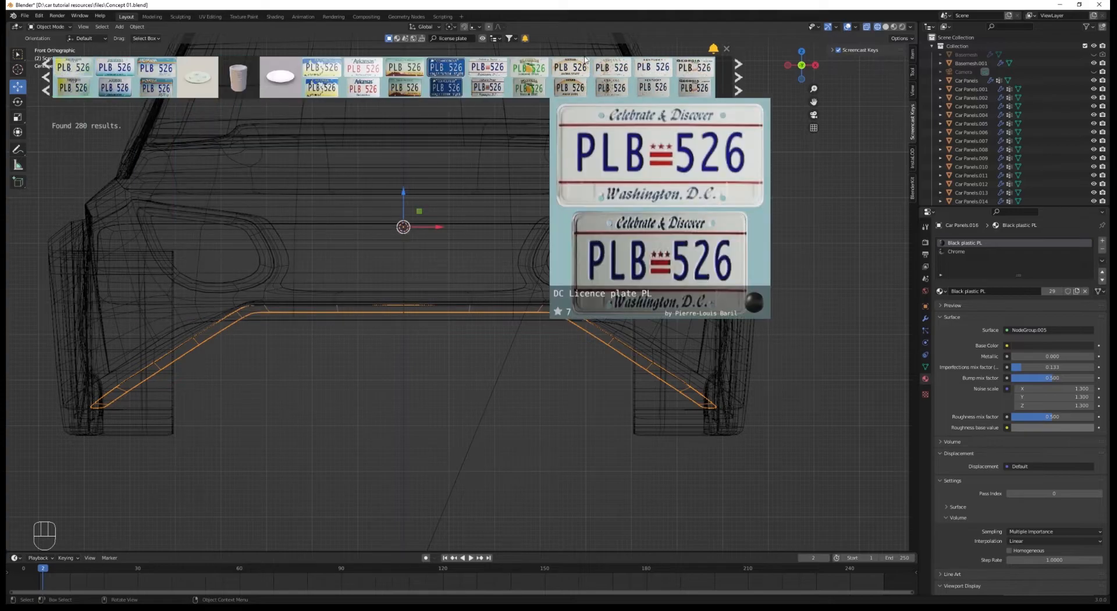
{"action": "scroll", "coordinate": [586, 67], "scroll_direction": "down", "scroll_amount": 5}
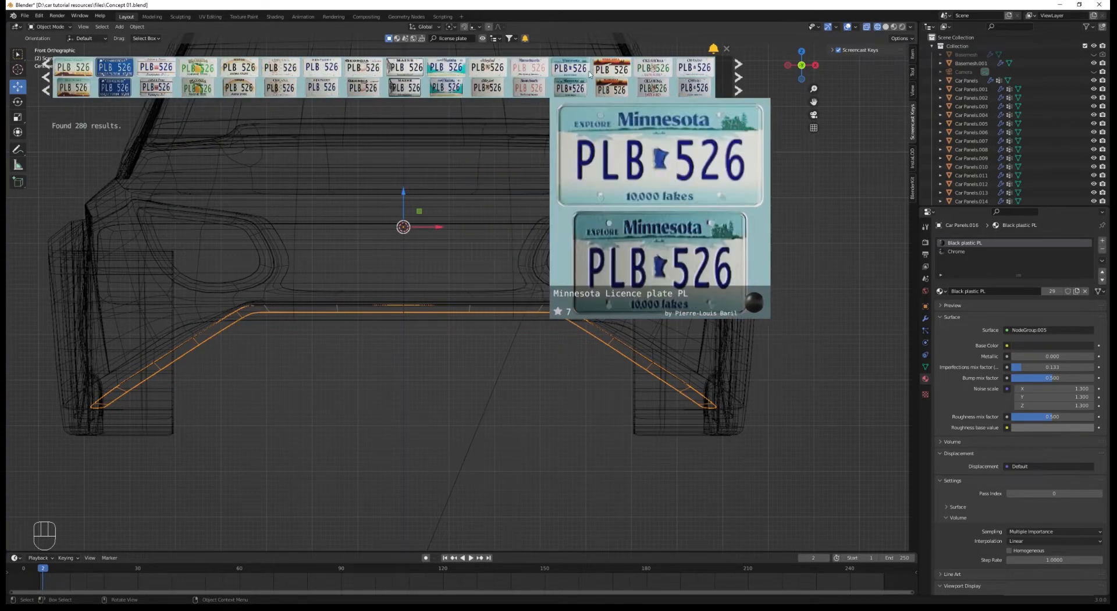
{"action": "scroll", "coordinate": [589, 71], "scroll_direction": "down", "scroll_amount": 5}
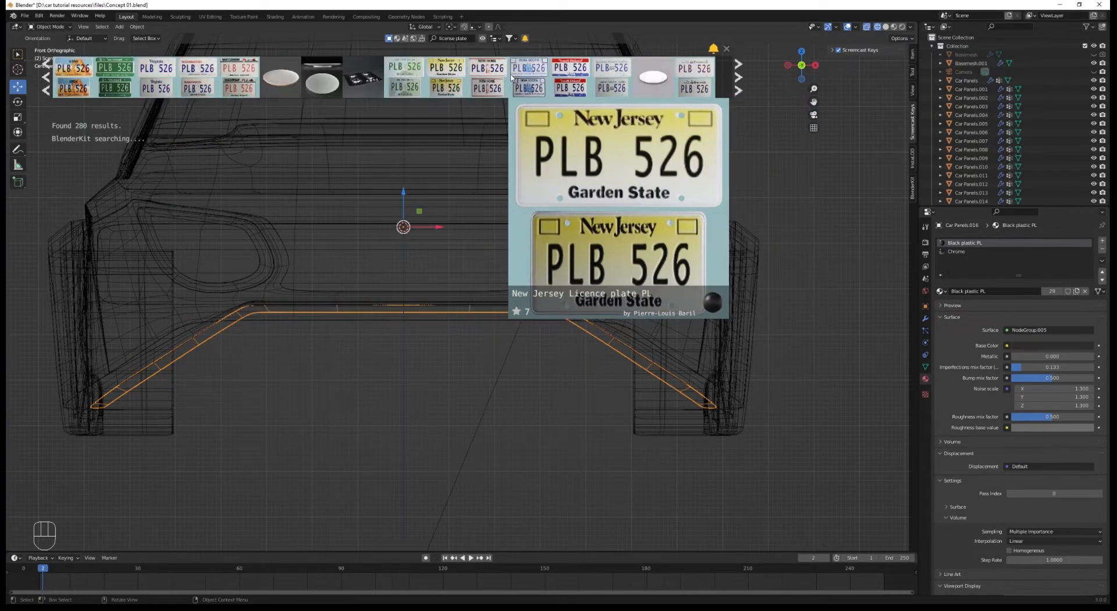
{"action": "scroll", "coordinate": [515, 79], "scroll_direction": "down", "scroll_amount": 6}
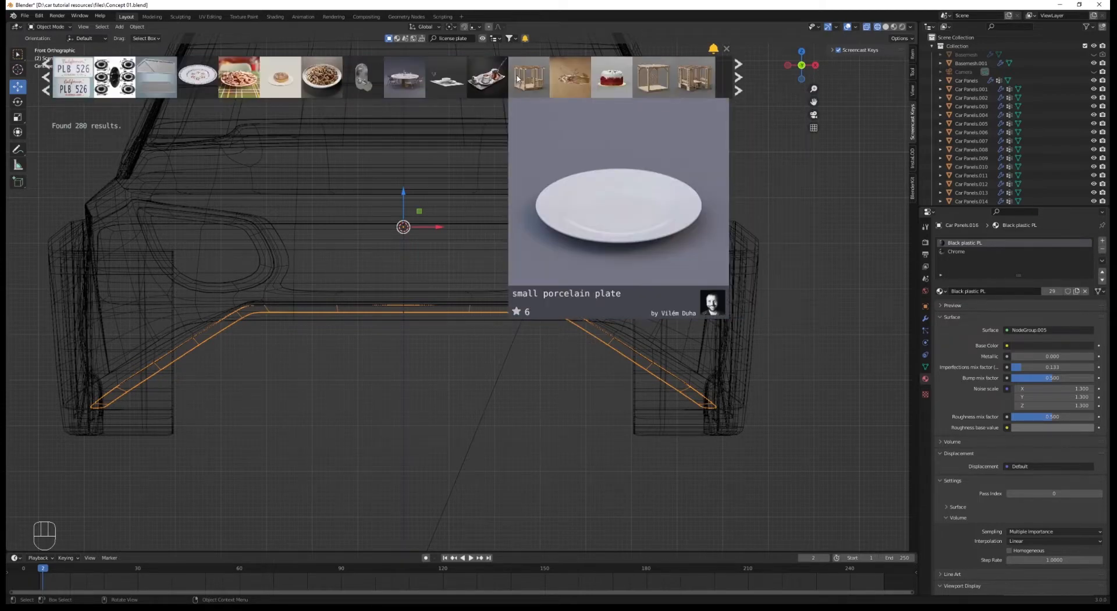
{"action": "scroll", "coordinate": [476, 77], "scroll_direction": "down", "scroll_amount": 3}
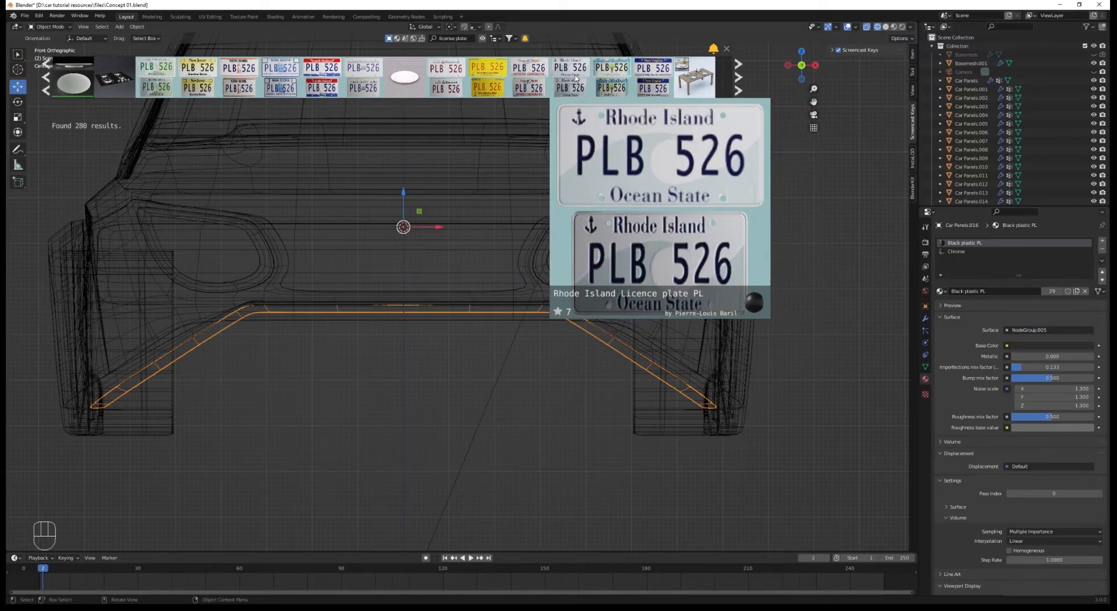
{"action": "left_click_drag", "start_coordinate": [573, 77], "coordinate": [414, 220]}
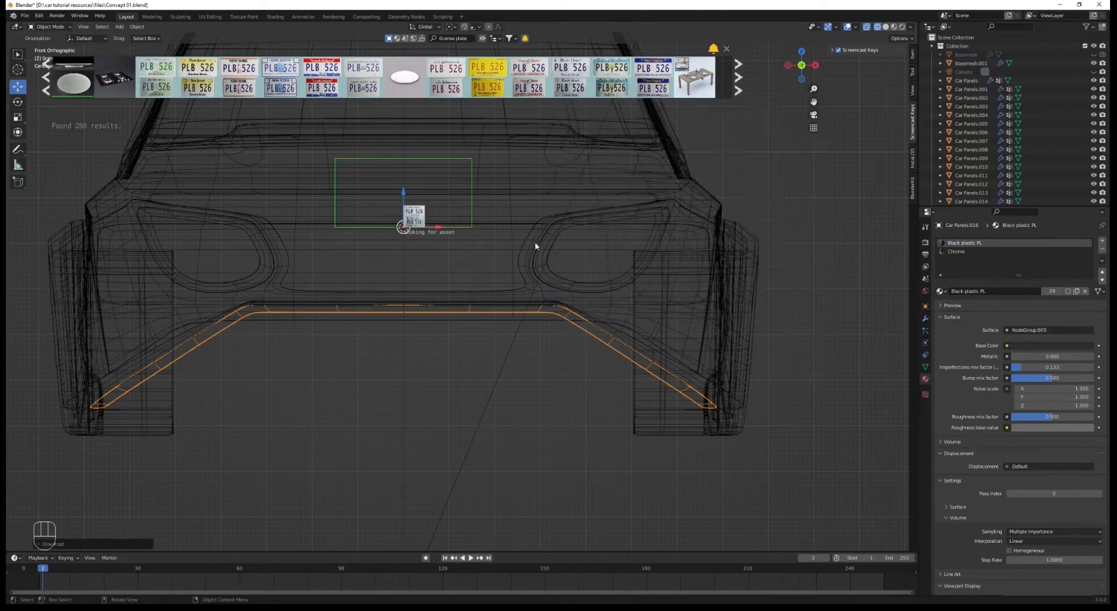
{"action": "left_click", "coordinate": [482, 40]}
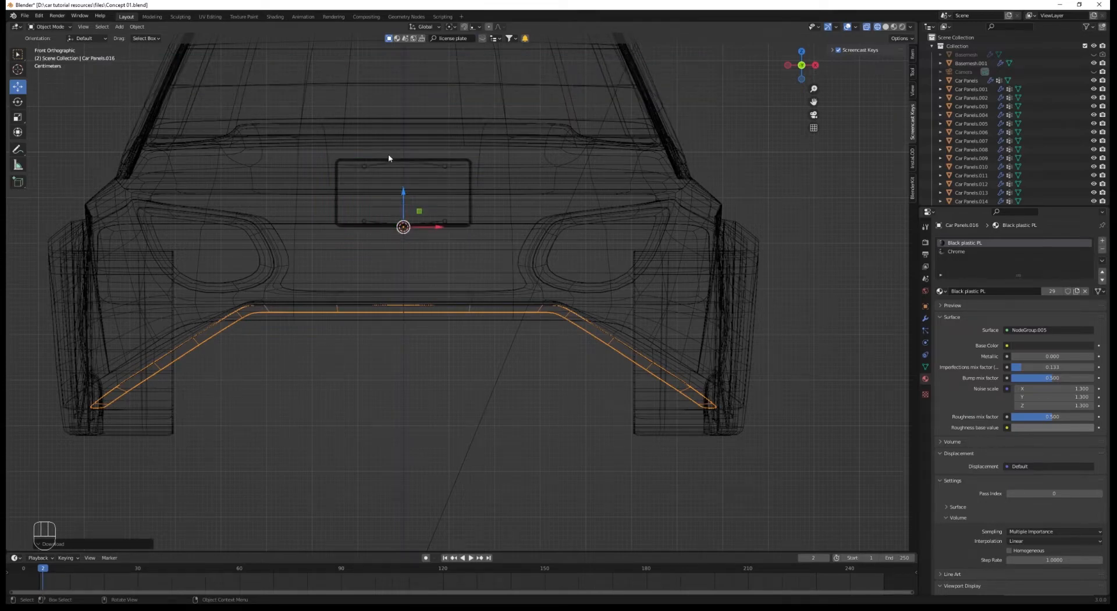
Move the license plate down about 0.35 m along Z to below the bumper and check it in solid shading.
{"action": "left_click", "coordinate": [417, 170]}
{"action": "key", "text": "g"}
{"action": "key", "text": "z"}
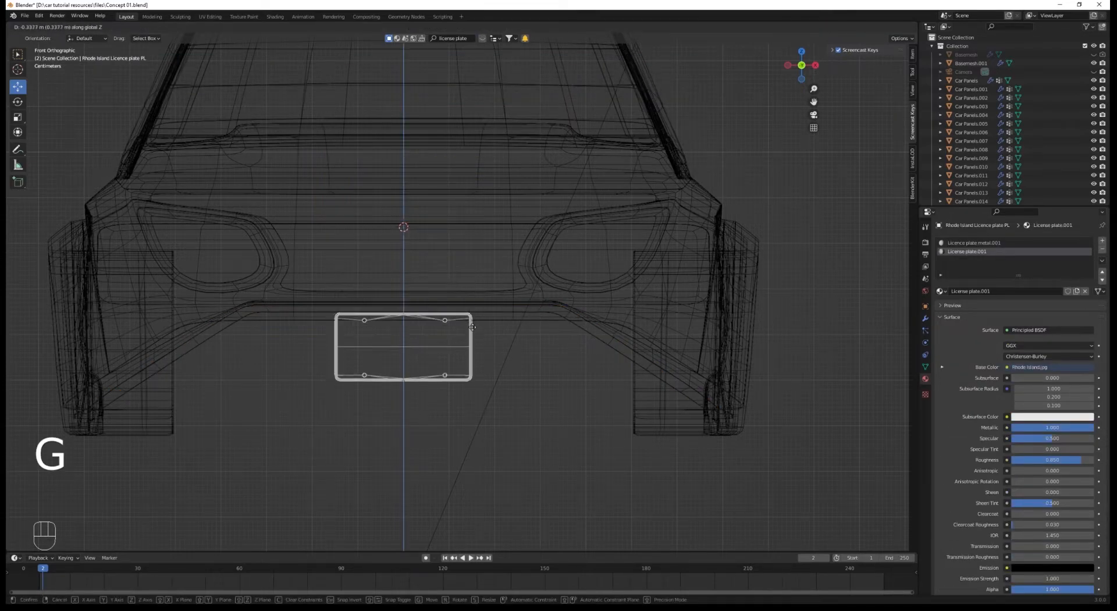
{"action": "left_click", "coordinate": [473, 330]}
{"action": "key", "text": "shift+z"}
{"action": "scroll", "coordinate": [659, 287], "scroll_direction": "up", "scroll_amount": 2}
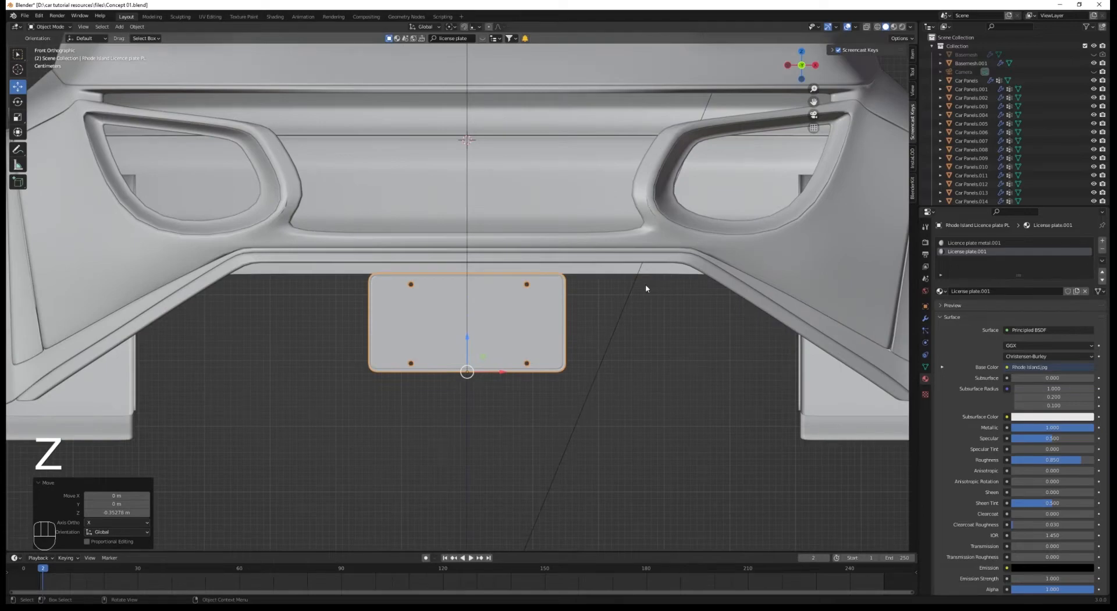
In the right side view, move the license plate along Y to the car's front, just under the bumper edge.
{"action": "scroll", "coordinate": [639, 285], "scroll_direction": "down", "scroll_amount": 5}
{"action": "middle_click_drag", "start_coordinate": [639, 285], "coordinate": [595, 290]}
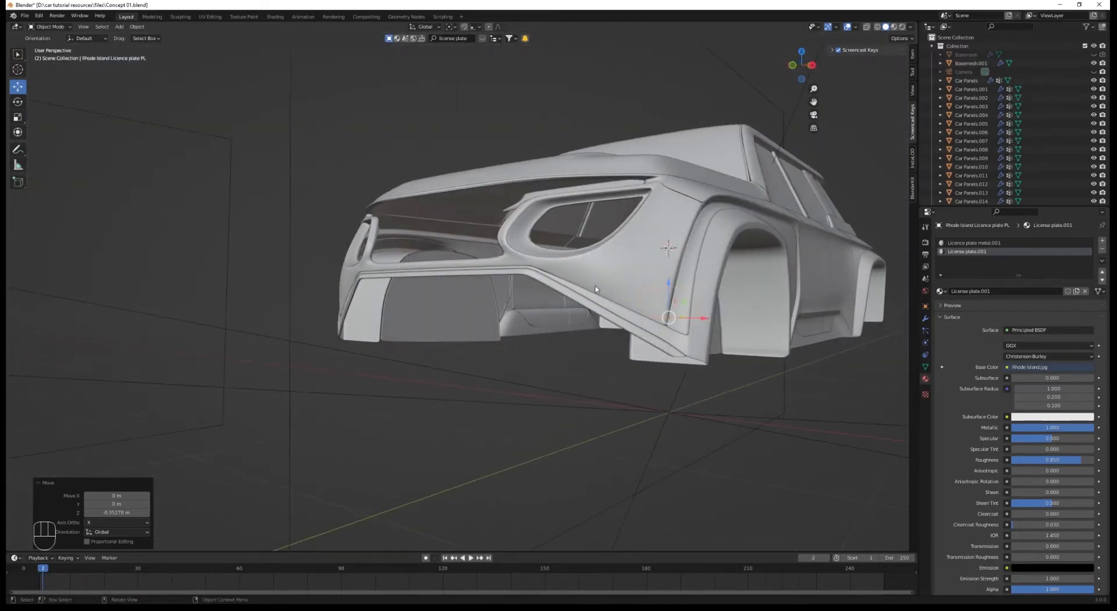
{"action": "key", "text": "KP_3"}
{"action": "scroll", "coordinate": [636, 150], "scroll_direction": "down", "scroll_amount": 5}
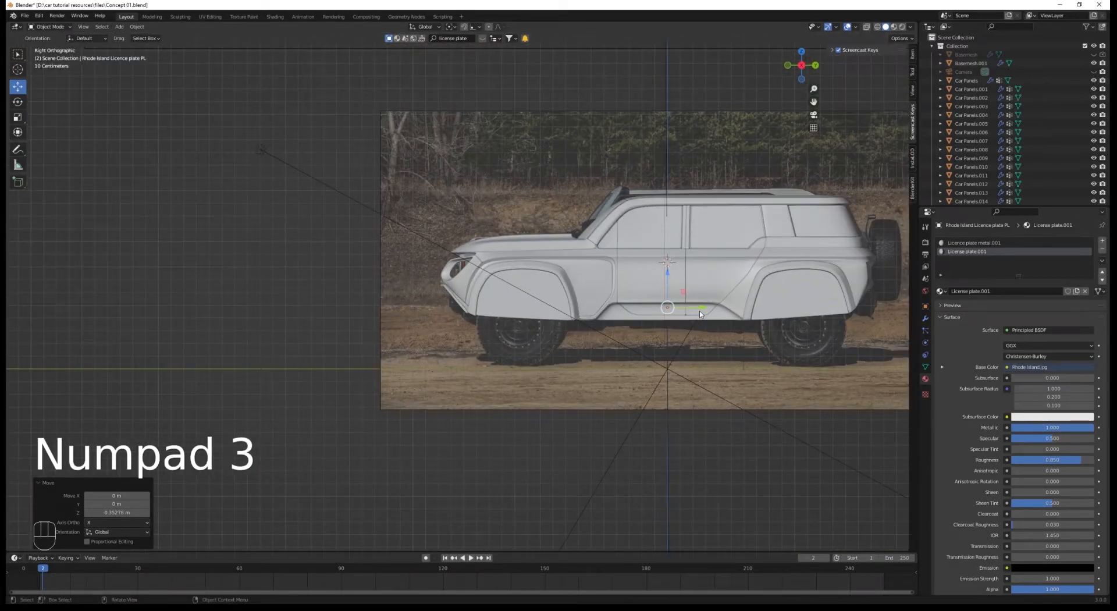
{"action": "left_click_drag", "start_coordinate": [700, 314], "coordinate": [599, 314]}
{"action": "left_click_drag", "start_coordinate": [454, 312], "coordinate": [455, 312]}
{"action": "scroll", "coordinate": [370, 326], "scroll_direction": "up", "scroll_amount": 6}
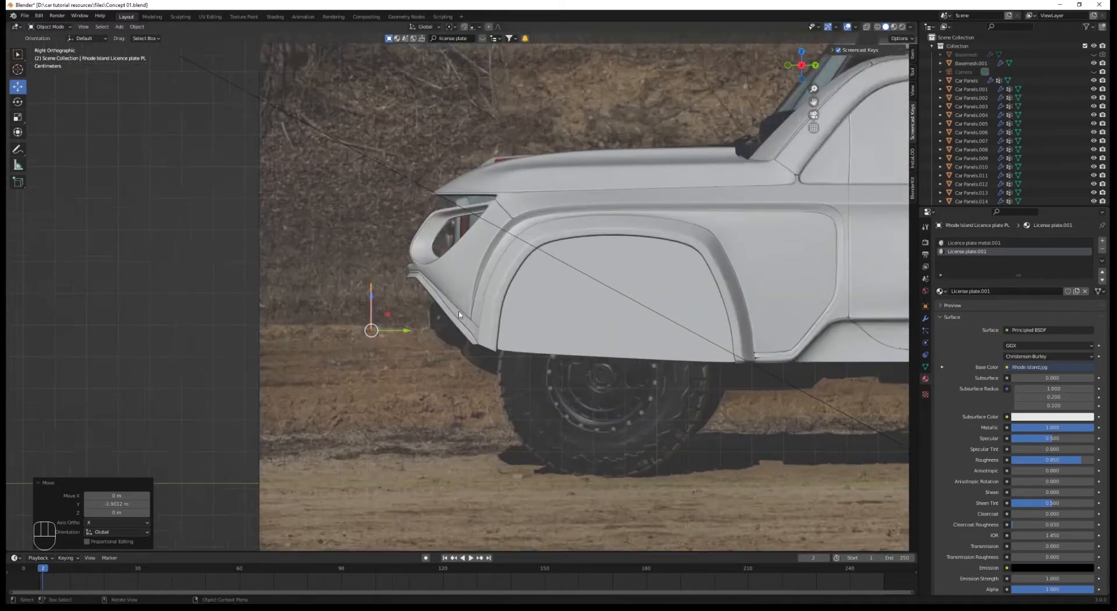
{"action": "left_click_drag", "start_coordinate": [387, 337], "coordinate": [430, 335]}
In front view, scale the license plate to about 0.8 and raise it about 0.023 m along Z.
{"action": "key", "text": "KP_1"}
{"action": "scroll", "coordinate": [615, 310], "scroll_direction": "up", "scroll_amount": 5}
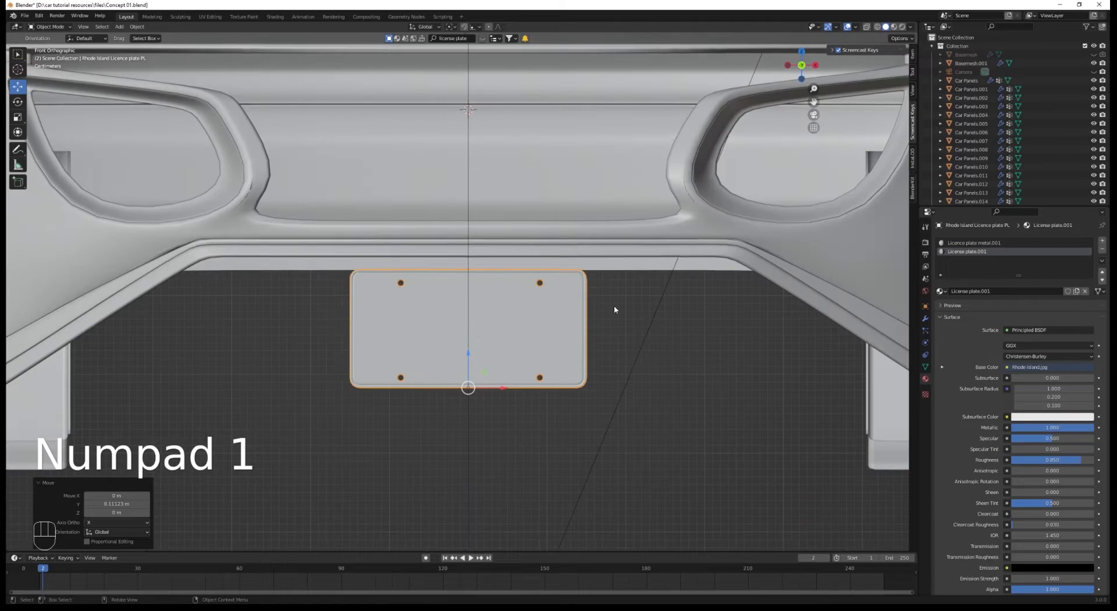
{"action": "scroll", "coordinate": [605, 309], "scroll_direction": "down", "scroll_amount": 5}
{"action": "key", "text": "s"}
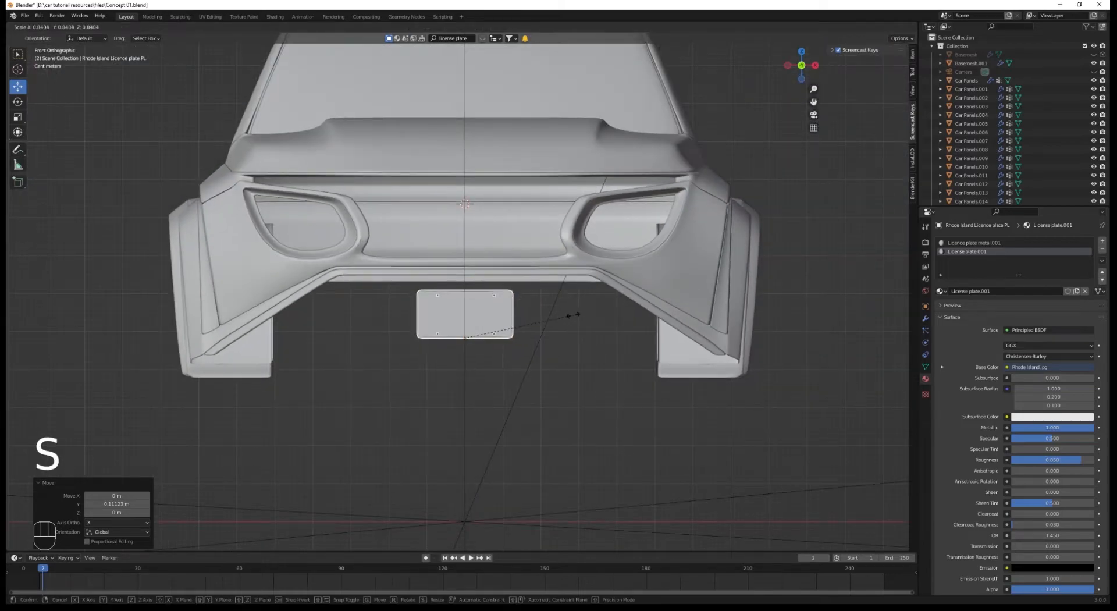
{"action": "left_click", "coordinate": [569, 317]}
{"action": "scroll", "coordinate": [567, 315], "scroll_direction": "up", "scroll_amount": 3}
{"action": "key", "text": "g"}
{"action": "key", "text": "z"}
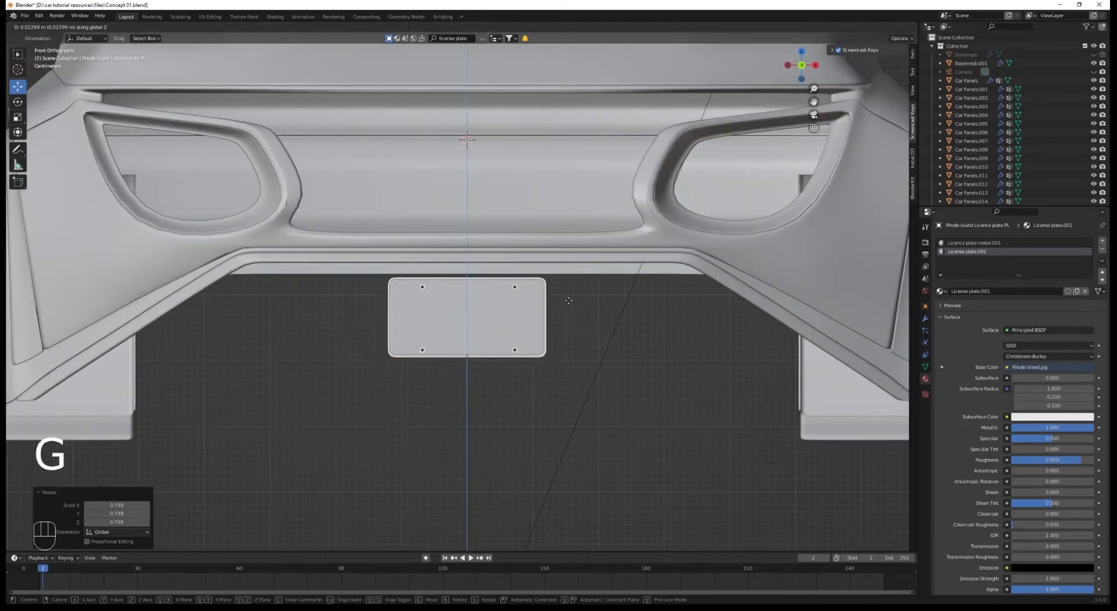
{"action": "left_click", "coordinate": [568, 300]}
In the right side view, nudge the license plate about 0.006 m along Y and about 0.011 m up toward the bumper.
{"action": "key", "text": "KP_3"}
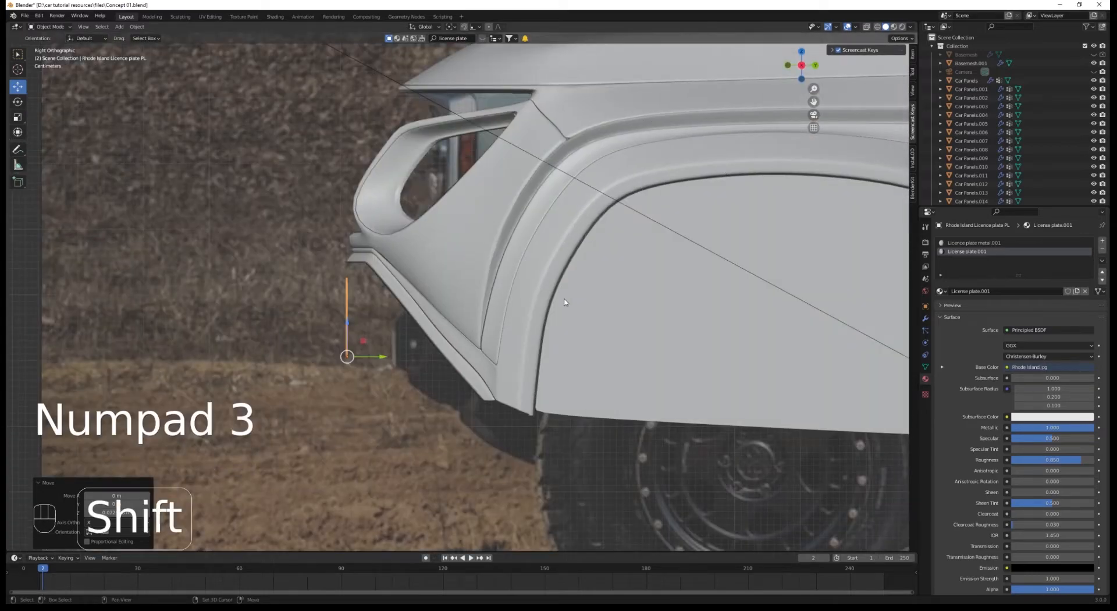
{"action": "middle_click_drag", "start_coordinate": [568, 300], "coordinate": [613, 327], "text": "shift"}
{"action": "scroll", "coordinate": [583, 361], "scroll_direction": "up", "scroll_amount": 3}
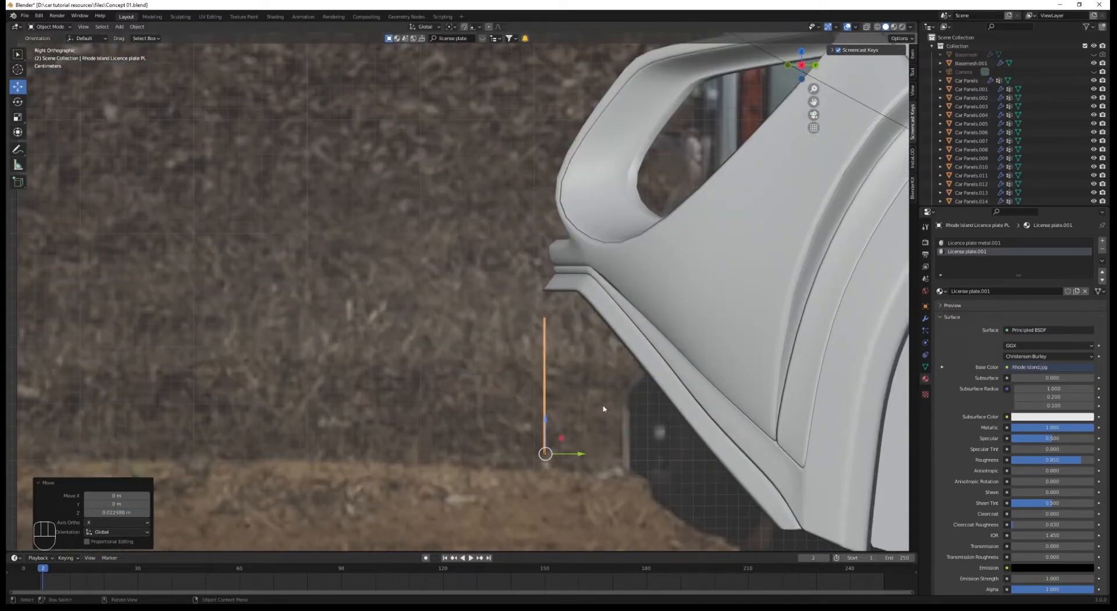
{"action": "key", "text": "g"}
{"action": "left_click", "coordinate": [610, 384]}
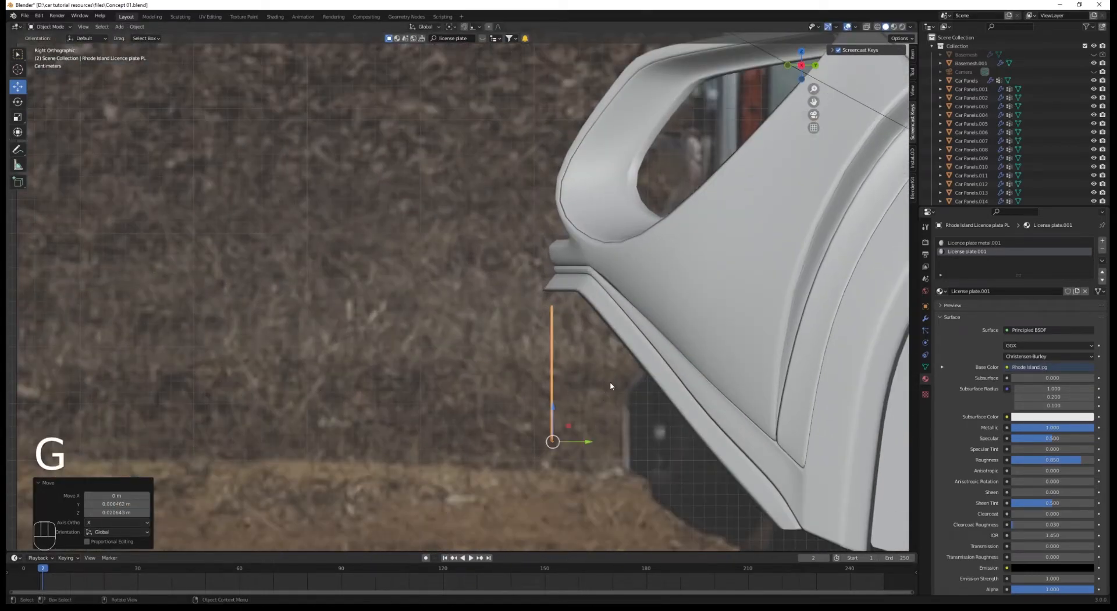
Compare the trim strip with the license plate in wireframe front view, and raise the plate about 0.008 m toward the strip.
{"action": "left_click", "coordinate": [549, 292]}
{"action": "key", "text": "KP_1"}
{"action": "key", "text": "Tab"}
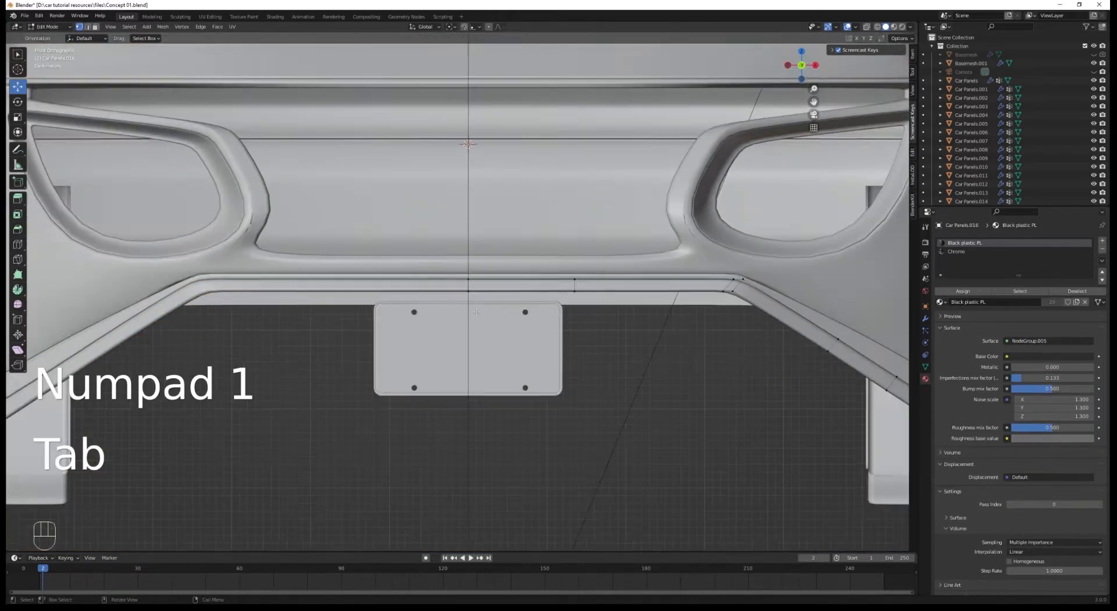
{"action": "key", "text": "z"}
{"action": "key", "text": "a"}
{"action": "key", "text": "Tab"}
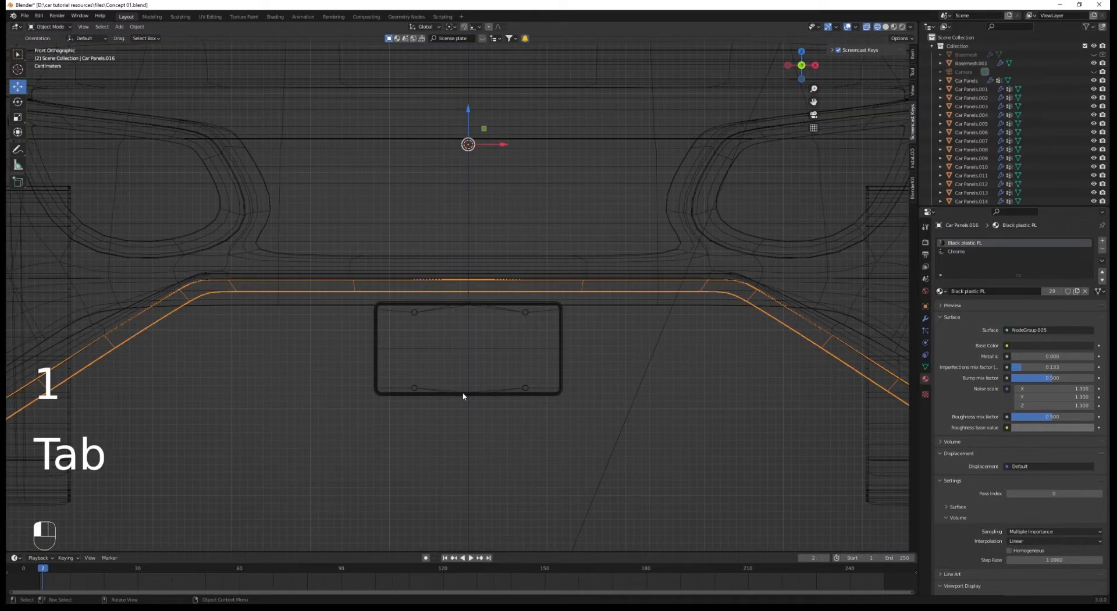
{"action": "left_click", "coordinate": [505, 340]}
{"action": "key", "text": "g"}
{"action": "left_click", "coordinate": [507, 333]}
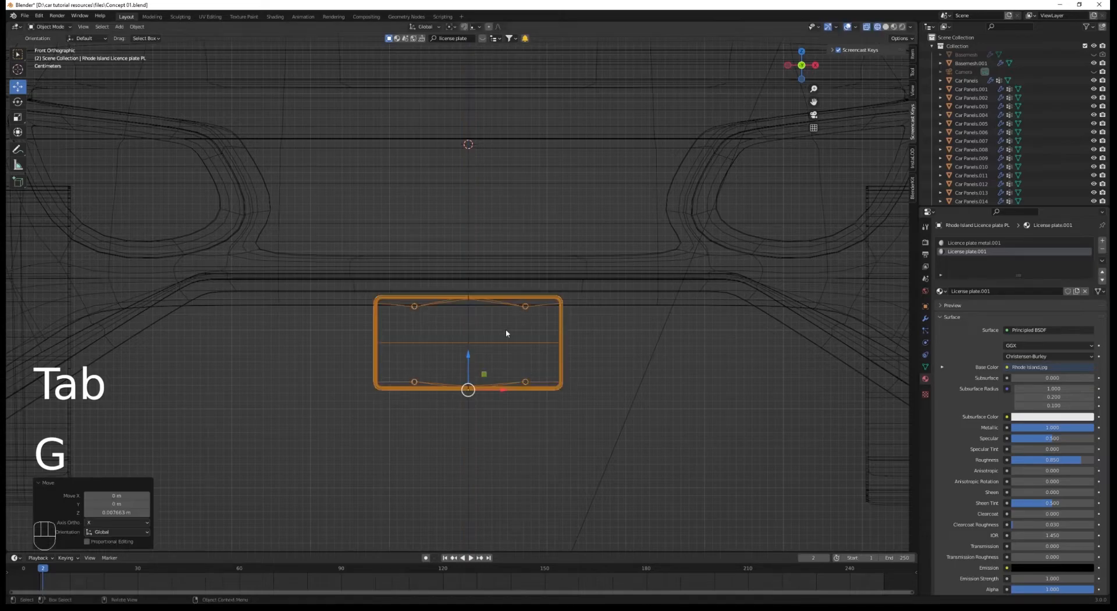
Add a loop cut across the trim strip's straight section, between the existing cross edge and the bend.
{"action": "left_click", "coordinate": [578, 291]}
{"action": "key", "text": "Tab"}
{"action": "key", "text": "a"}
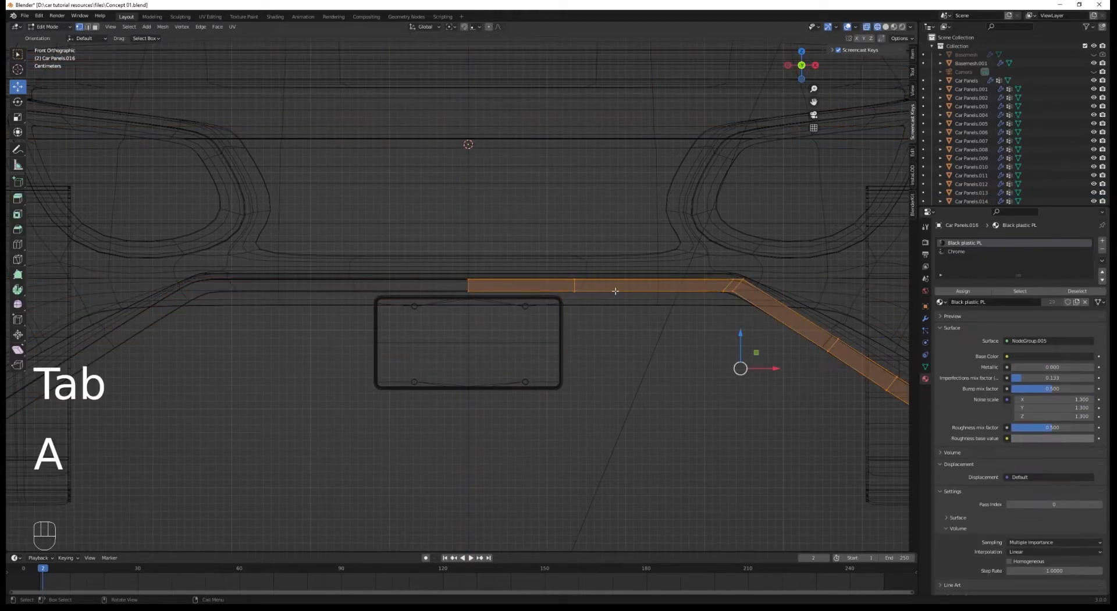
{"action": "key", "text": "ctrl+r"}
Duplicate the strip's lower edge from the center line to the new loop cut and place the copy about 0.14 m lower along Z, under the license plate.
{"action": "left_click", "coordinate": [466, 291]}
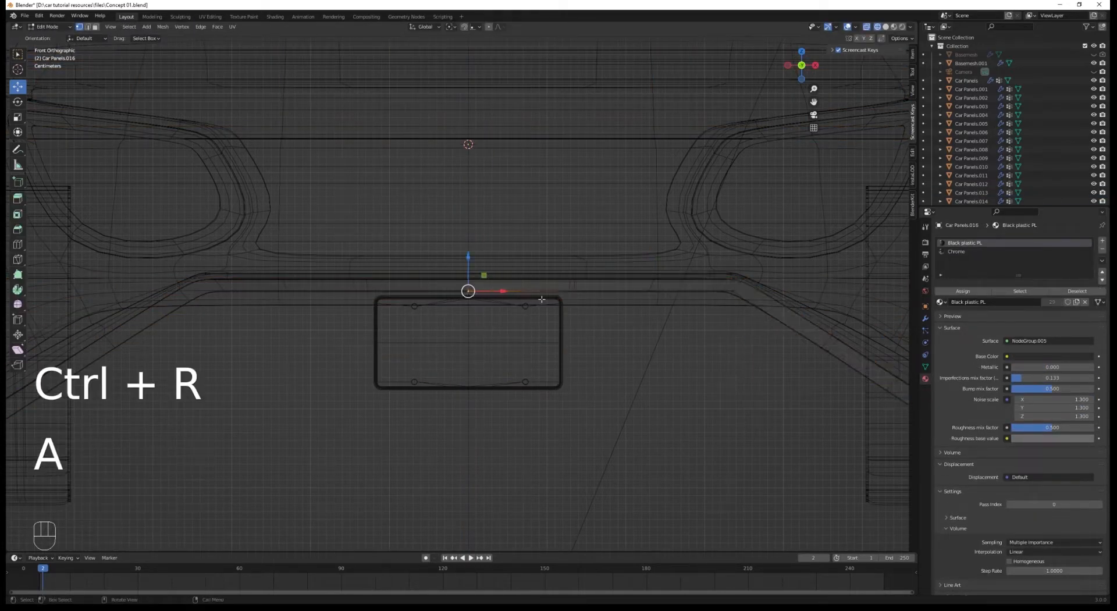
{"action": "left_click", "coordinate": [647, 293], "text": "ctrl"}
{"action": "scroll", "coordinate": [602, 333], "scroll_direction": "down", "scroll_amount": 3}
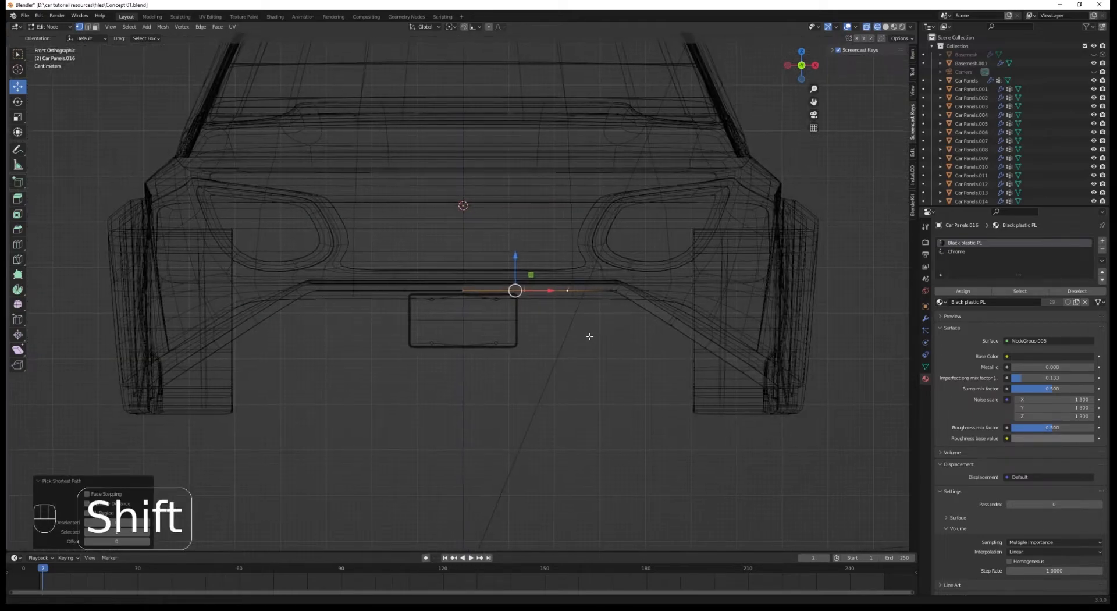
{"action": "middle_click_drag", "start_coordinate": [589, 337], "coordinate": [577, 332], "text": "shift"}
{"action": "scroll", "coordinate": [600, 322], "scroll_direction": "up", "scroll_amount": 3}
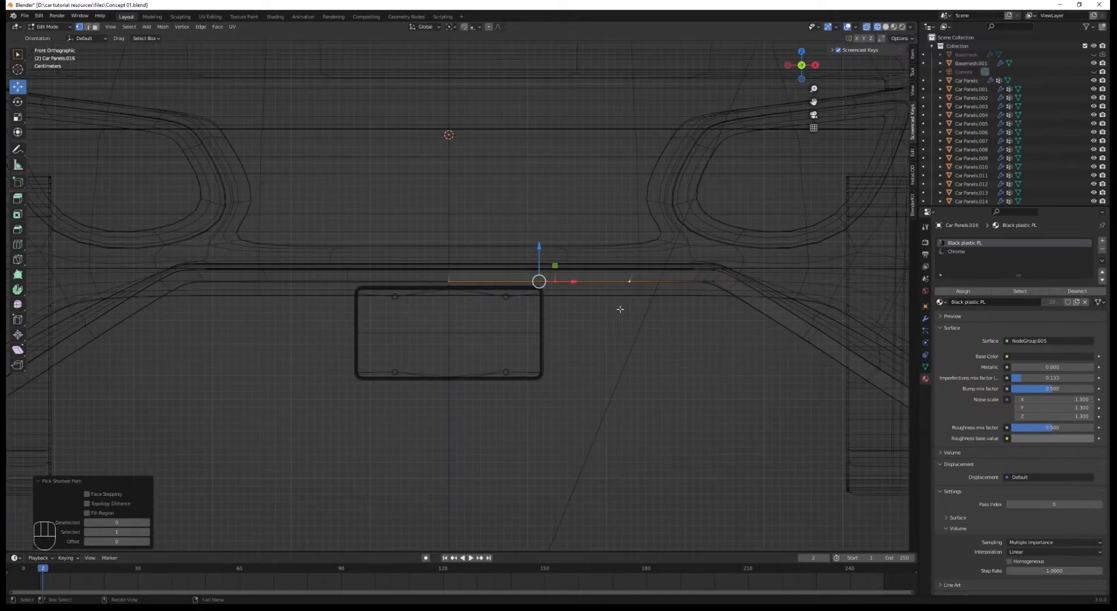
{"action": "scroll", "coordinate": [621, 309], "scroll_direction": "down", "scroll_amount": 2}
{"action": "key", "text": "a"}
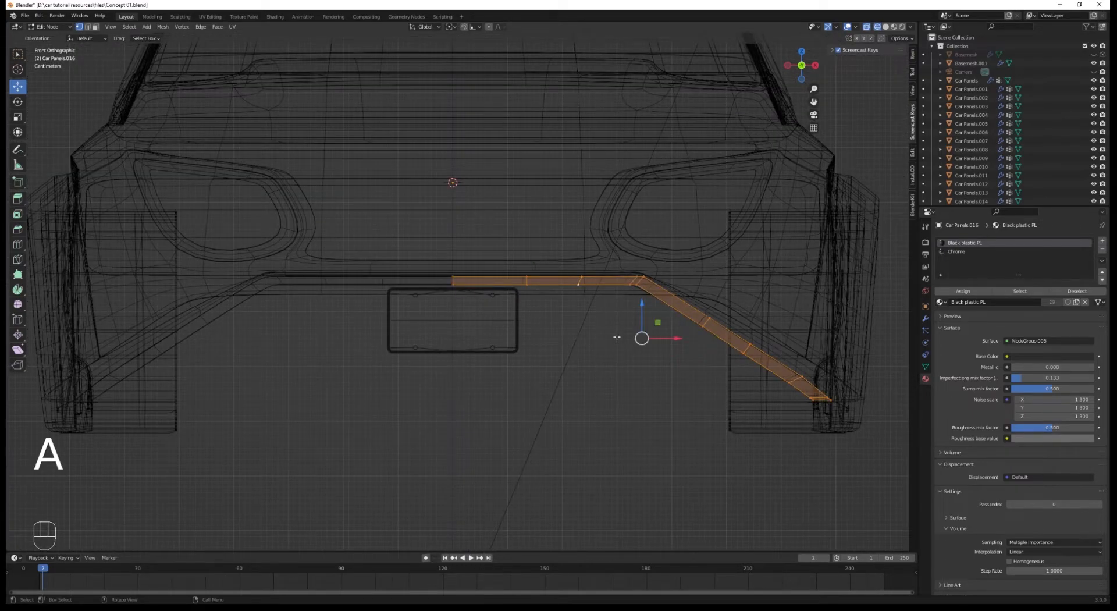
{"action": "left_click", "coordinate": [446, 289]}
{"action": "left_click", "coordinate": [578, 285], "text": "ctrl"}
{"action": "key", "text": "shift+d"}
{"action": "key", "text": "g"}
{"action": "key", "text": "z"}
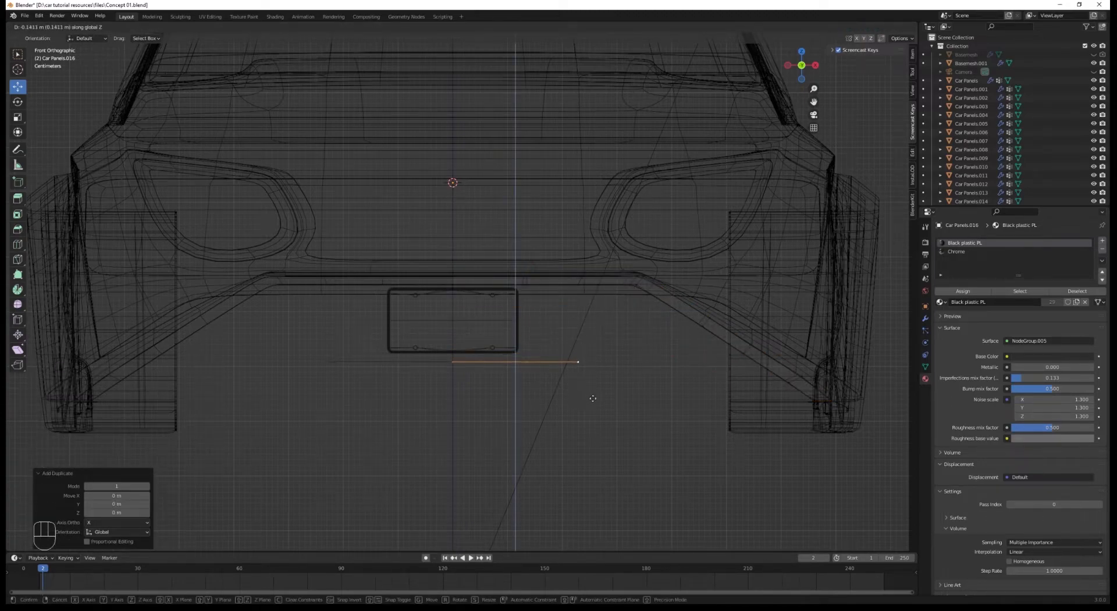
{"action": "left_click", "coordinate": [593, 396]}
{"action": "key", "text": "a"}
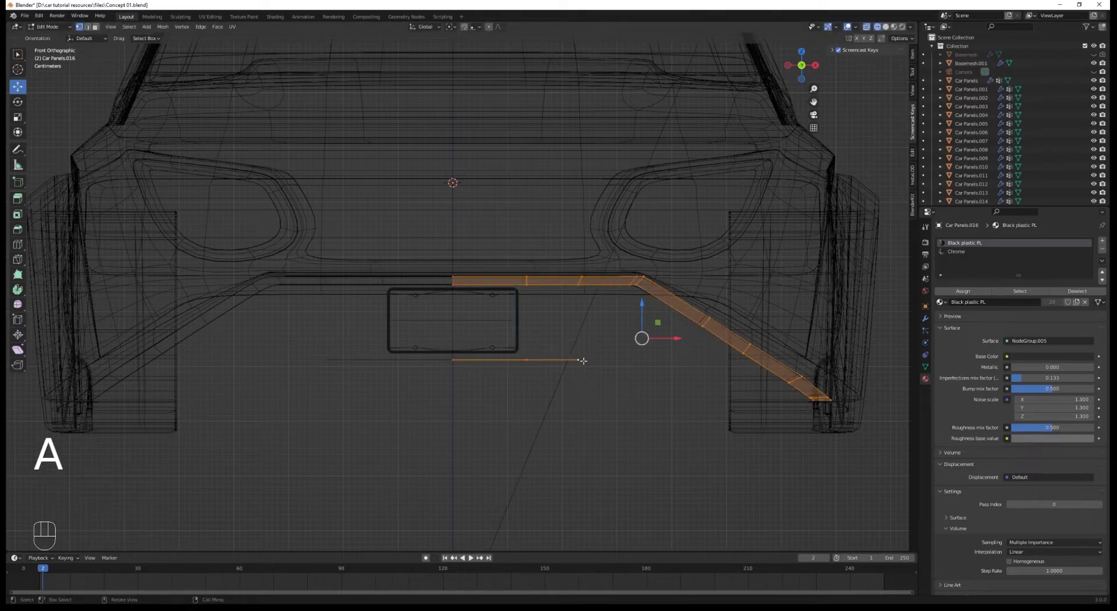
Move the lower line's outer end vertex about 0.047 m outward along X and extrude it diagonally down and outward.
{"action": "left_click", "coordinate": [582, 361]}
{"action": "left_click_drag", "start_coordinate": [614, 361], "coordinate": [640, 361]}
{"action": "key", "text": "e"}
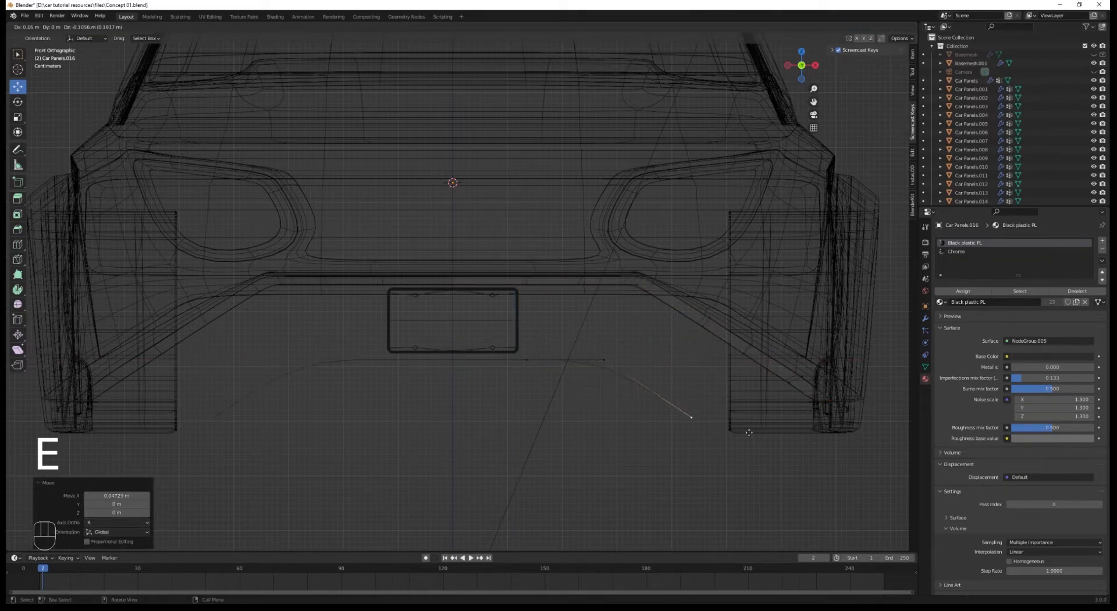
{"action": "left_click", "coordinate": [739, 414]}
{"action": "key", "text": "a"}
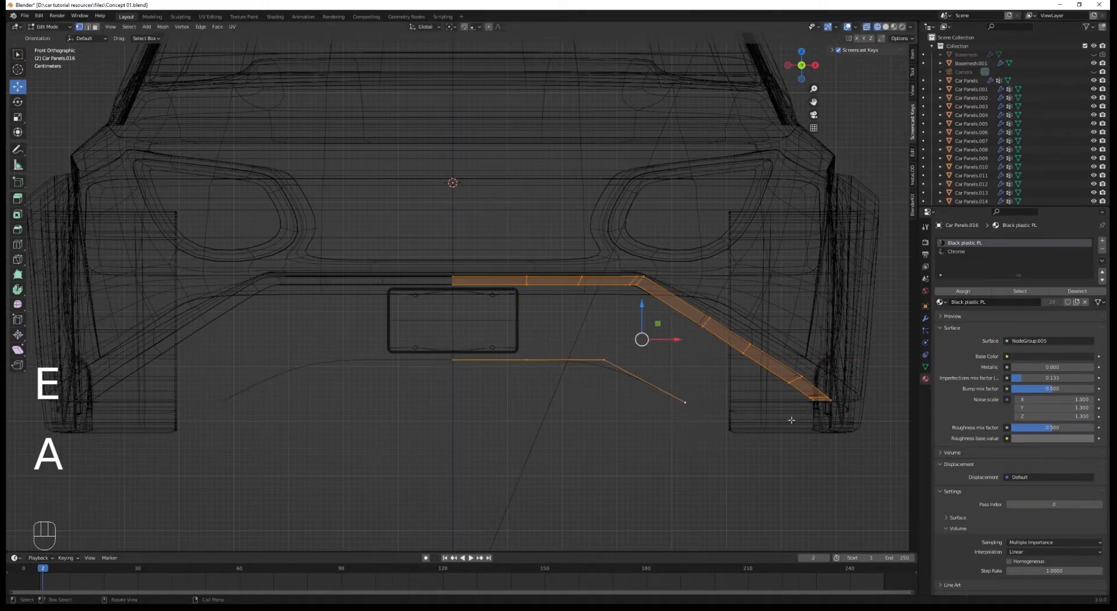
Using the Active Element pivot, align the extruded vertex in Z with the trim strip's outer lower corner and connect them with an edge.
{"action": "left_click", "coordinate": [704, 403]}
{"action": "scroll", "coordinate": [771, 382], "scroll_direction": "up", "scroll_amount": 1}
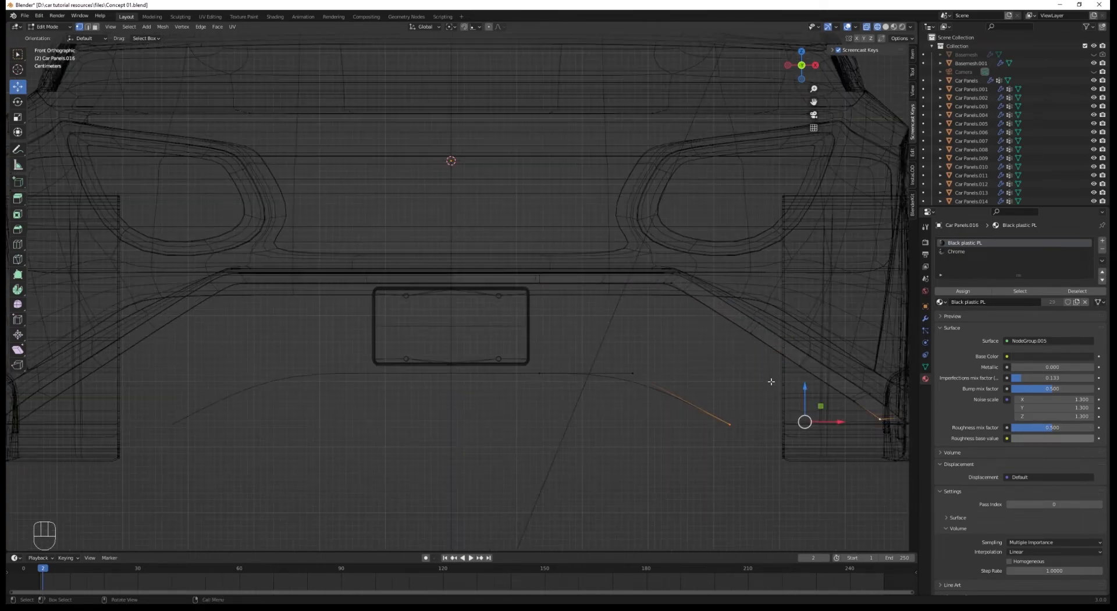
{"action": "left_click", "coordinate": [452, 27]}
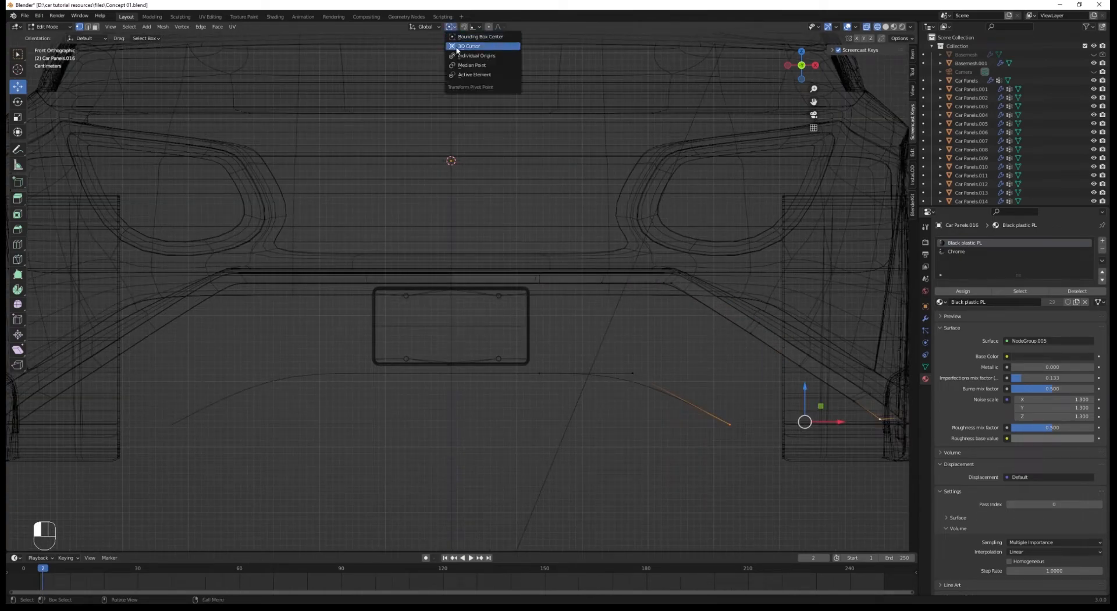
{"action": "left_click", "coordinate": [460, 75]}
{"action": "middle_click_drag", "start_coordinate": [786, 350], "coordinate": [753, 389], "text": "shift"}
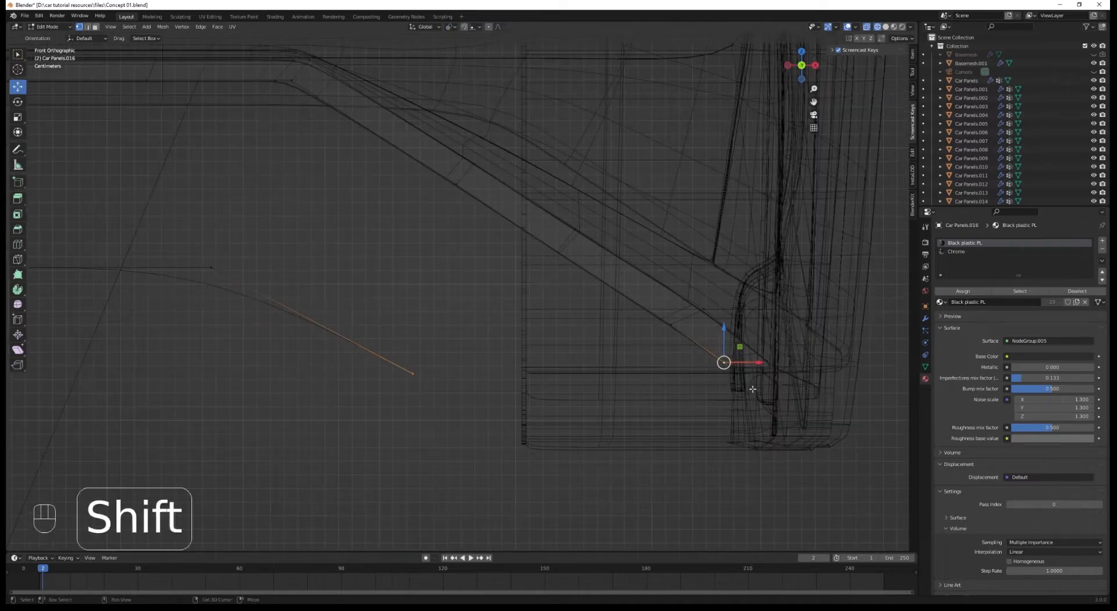
{"action": "key", "text": "s"}
{"action": "key", "text": "z"}
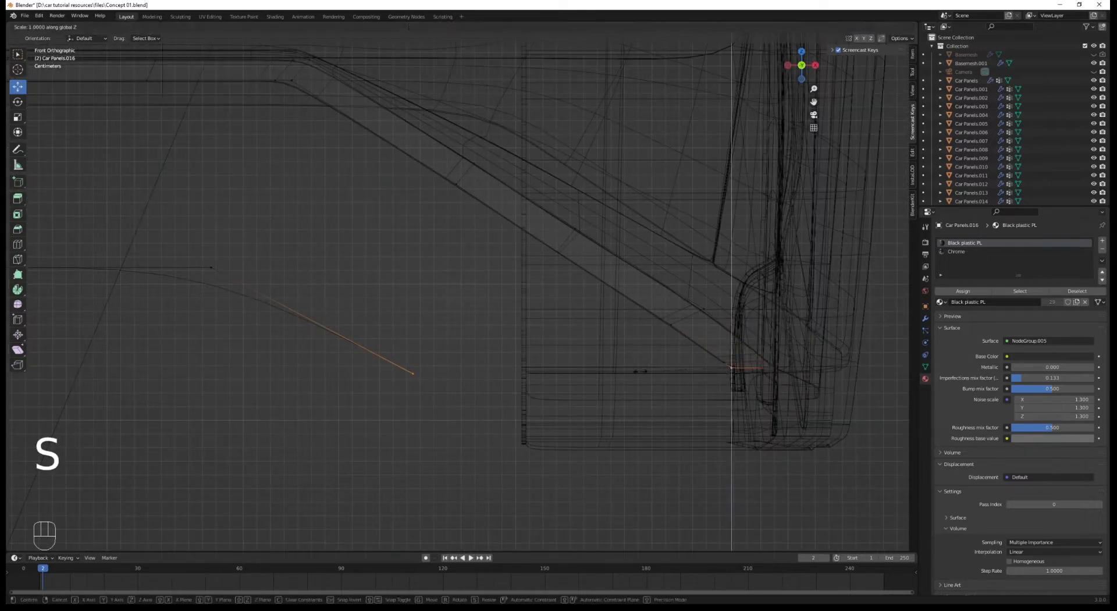
{"action": "left_click", "coordinate": [433, 330]}
{"action": "key", "text": "f"}
{"action": "key", "text": "a"}
{"action": "scroll", "coordinate": [434, 330], "scroll_direction": "down", "scroll_amount": 4}
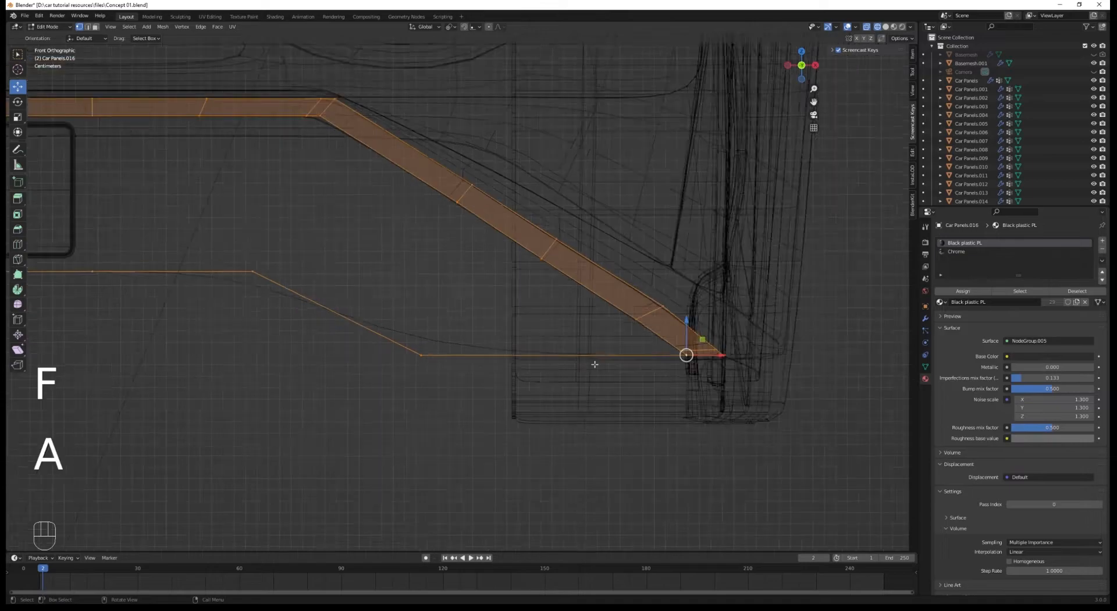
Select the lower line from its outer corner to the center line and shift it about 0.02 m forward along Y in the side view.
{"action": "left_click", "coordinate": [434, 330]}
{"action": "left_click", "coordinate": [160, 280], "text": "ctrl"}
{"action": "key", "text": "KP_3"}
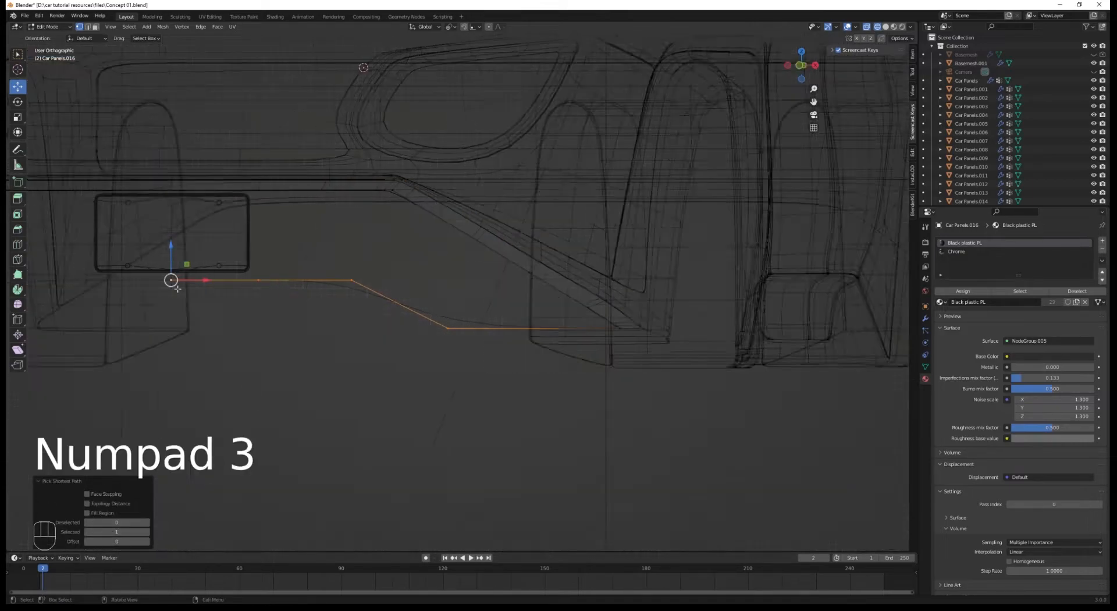
{"action": "scroll", "coordinate": [590, 274], "scroll_direction": "up", "scroll_amount": 2}
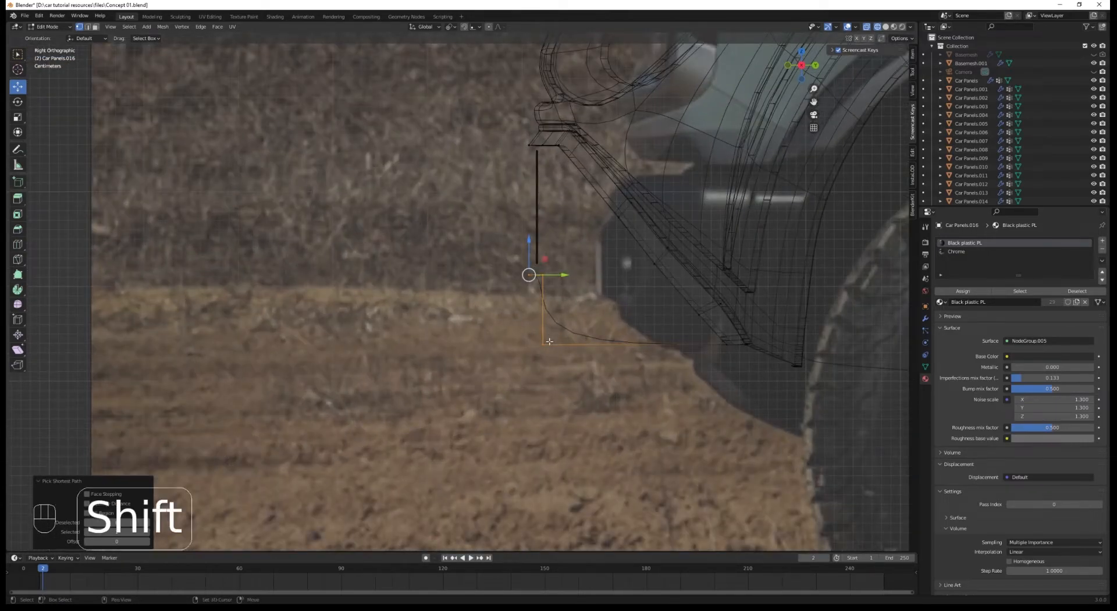
{"action": "left_click_drag", "start_coordinate": [559, 275], "coordinate": [527, 273]}
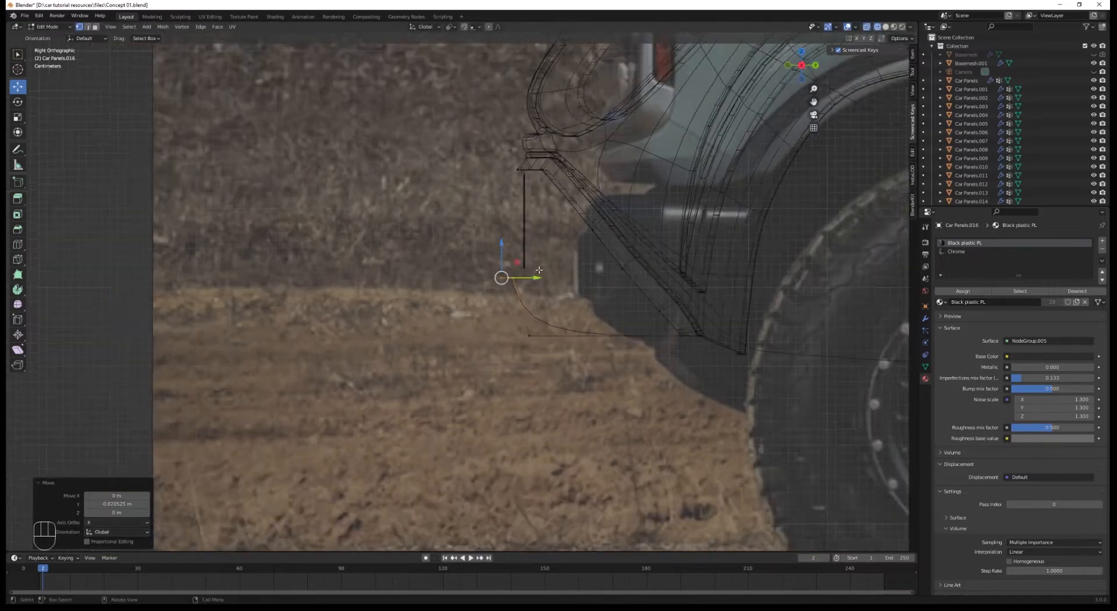
Add a cut to the lower line's straight section and slide it close to the bend.
{"action": "middle_click_drag", "start_coordinate": [526, 273], "coordinate": [550, 294]}
{"action": "key", "text": "Tab"}
{"action": "key", "text": "Tab"}
{"action": "key", "text": "a"}
{"action": "key", "text": "Tab"}
{"action": "scroll", "coordinate": [464, 300], "scroll_direction": "up", "scroll_amount": 3}
{"action": "scroll", "coordinate": [550, 295], "scroll_direction": "down", "scroll_amount": 3}
{"action": "key", "text": "Tab"}
{"action": "scroll", "coordinate": [525, 313], "scroll_direction": "up", "scroll_amount": 1}
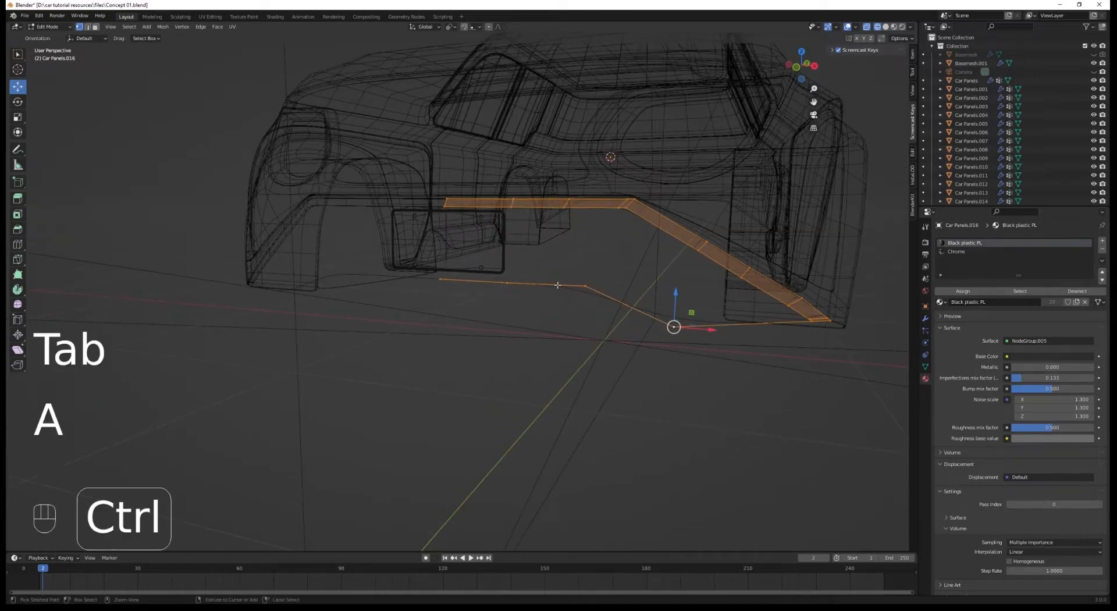
{"action": "key", "text": "ctrl+r"}
{"action": "left_click", "coordinate": [557, 285]}
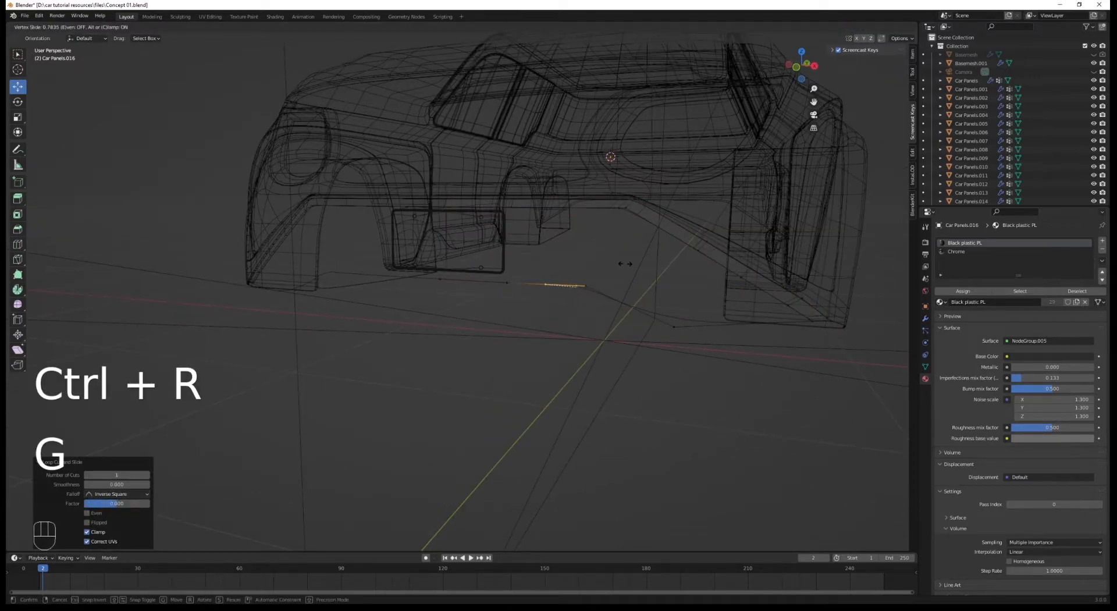
{"action": "left_click", "coordinate": [625, 264]}
{"action": "key", "text": "Tab"}
Add a cut to the lower line's outer horizontal segment in front view and slide it close to the lower corner.
{"action": "scroll", "coordinate": [625, 264], "scroll_direction": "down", "scroll_amount": 3}
{"action": "middle_click_drag", "start_coordinate": [625, 264], "coordinate": [455, 291]}
{"action": "key", "text": "KP_1"}
{"action": "key", "text": "Tab"}
{"action": "key", "text": "a"}
{"action": "scroll", "coordinate": [455, 291], "scroll_direction": "up", "scroll_amount": 2}
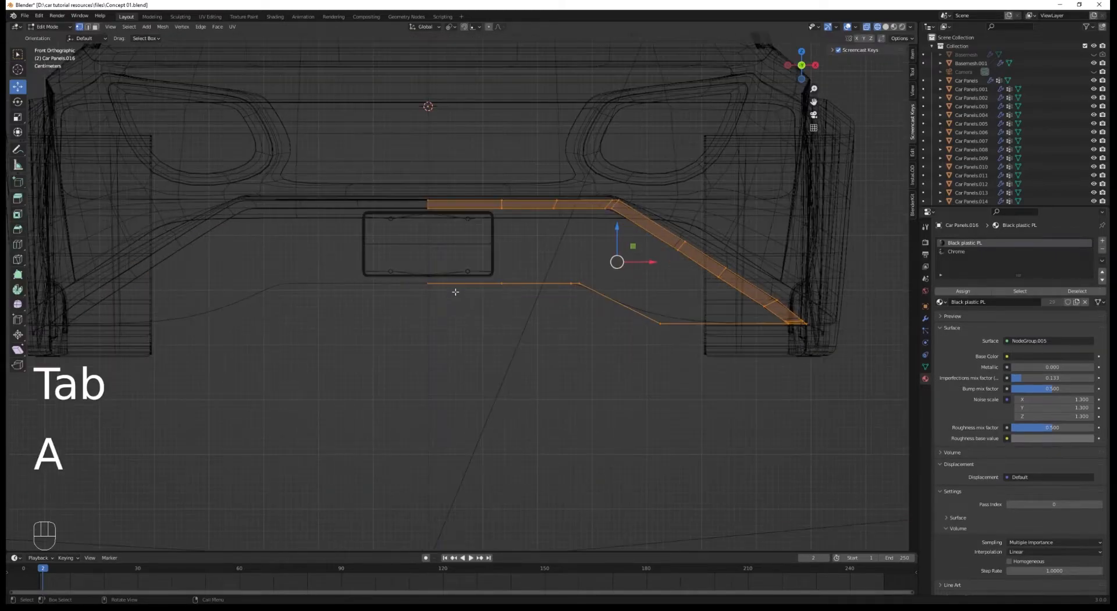
{"action": "key", "text": "ctrl+r"}
{"action": "left_click", "coordinate": [710, 320]}
{"action": "key", "text": "g"}
{"action": "left_click", "coordinate": [669, 287]}
{"action": "key", "text": "Tab"}
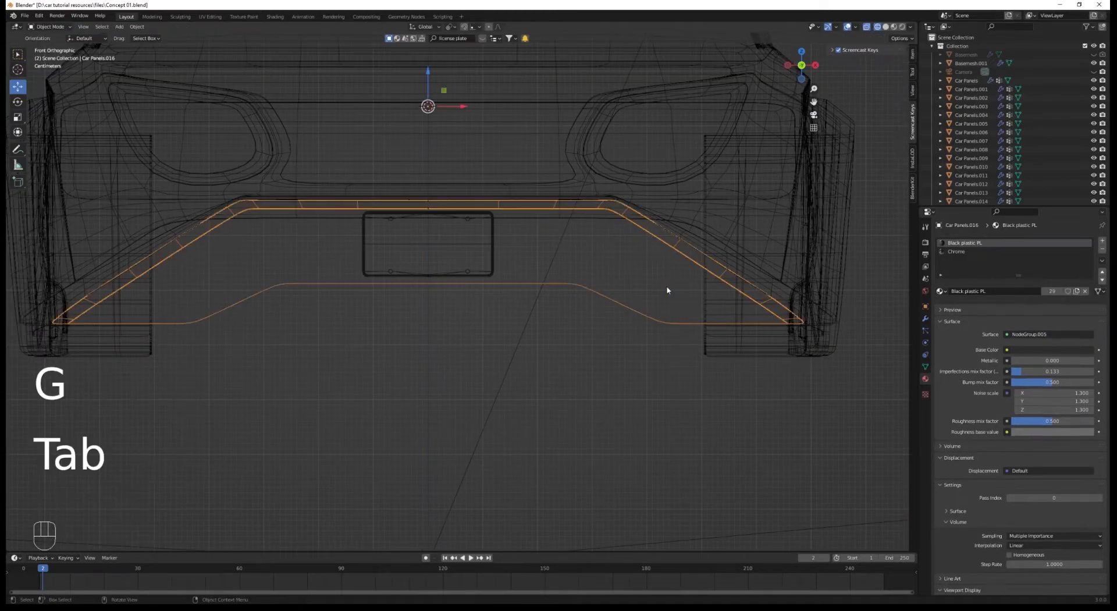
Move the lower corner's vertices inward along X and raise the line's straight section about 0.003 m along Z.
{"action": "middle_click_drag", "start_coordinate": [612, 317], "coordinate": [583, 376], "text": "shift"}
{"action": "key", "text": "Tab"}
{"action": "key", "text": "a"}
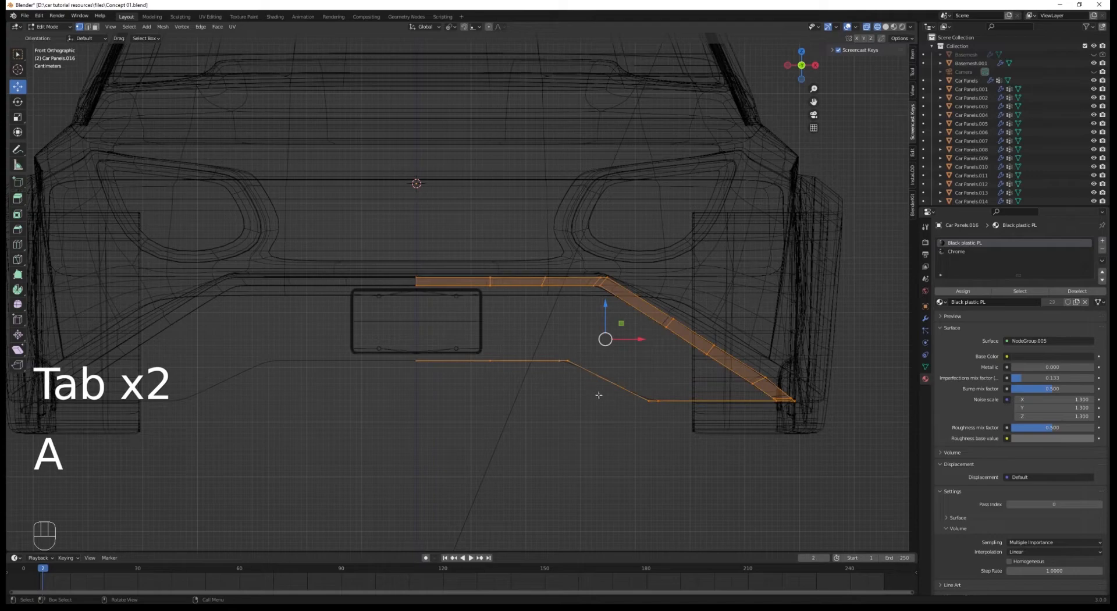
{"action": "left_click", "coordinate": [654, 394]}
{"action": "key", "text": "a"}
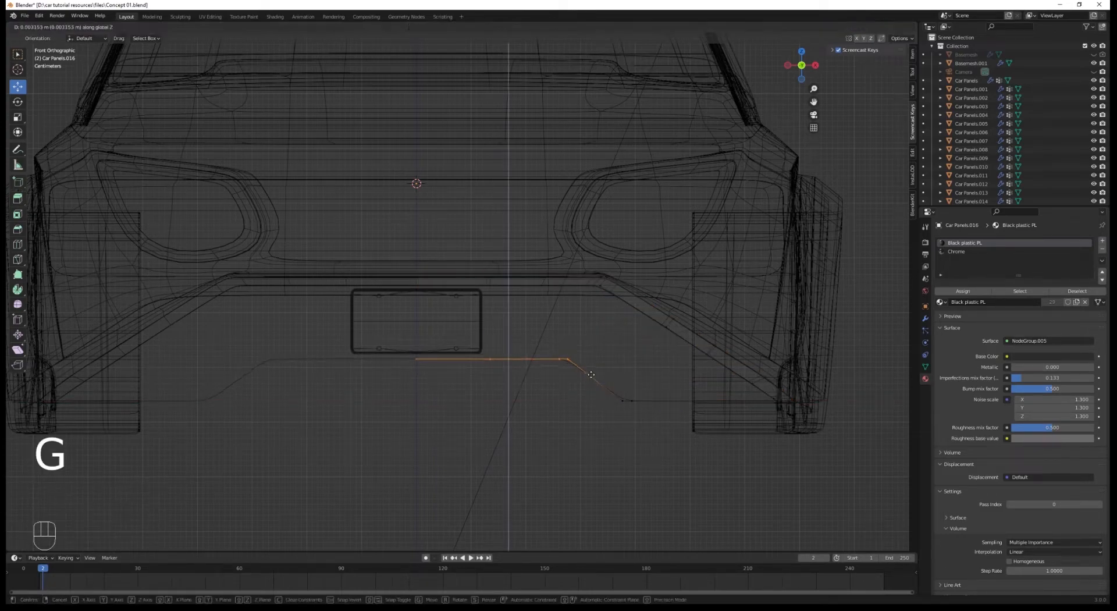
{"action": "left_click", "coordinate": [591, 375]}
{"action": "scroll", "coordinate": [591, 375], "scroll_direction": "down", "scroll_amount": 5}
{"action": "key", "text": "Tab"}
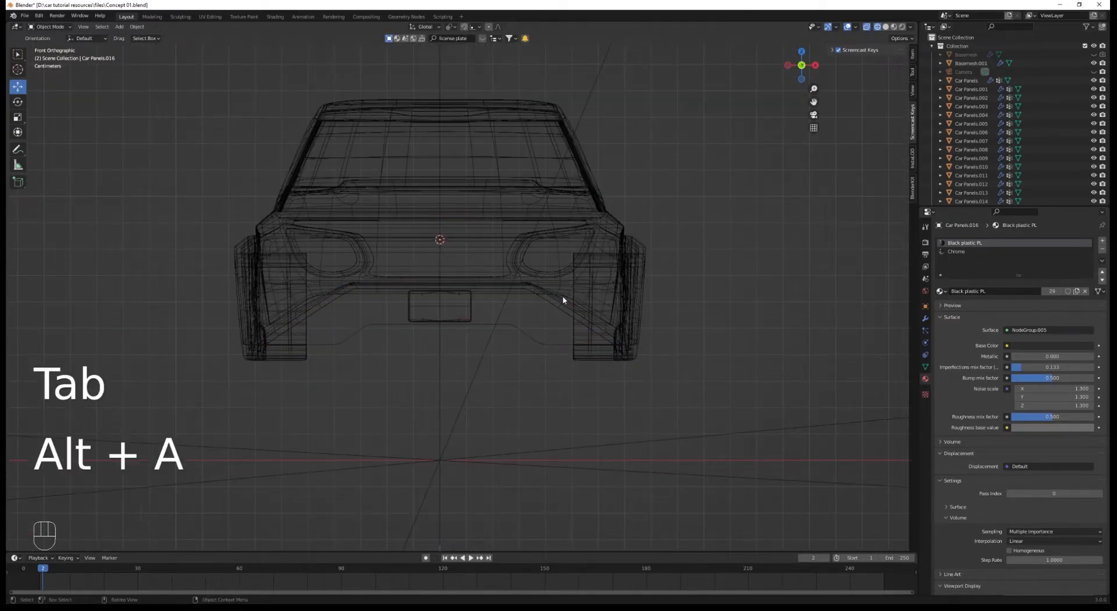
Adjust the vertex at the lower line's bend by about 0.002 m along Y to refine the curve.
{"action": "middle_click_drag", "start_coordinate": [563, 300], "coordinate": [531, 413]}
{"action": "scroll", "coordinate": [486, 303], "scroll_direction": "up", "scroll_amount": 5}
{"action": "key", "text": "Tab"}
{"action": "key", "text": "a"}
{"action": "scroll", "coordinate": [512, 387], "scroll_direction": "up", "scroll_amount": 1}
{"action": "left_click", "coordinate": [491, 384]}
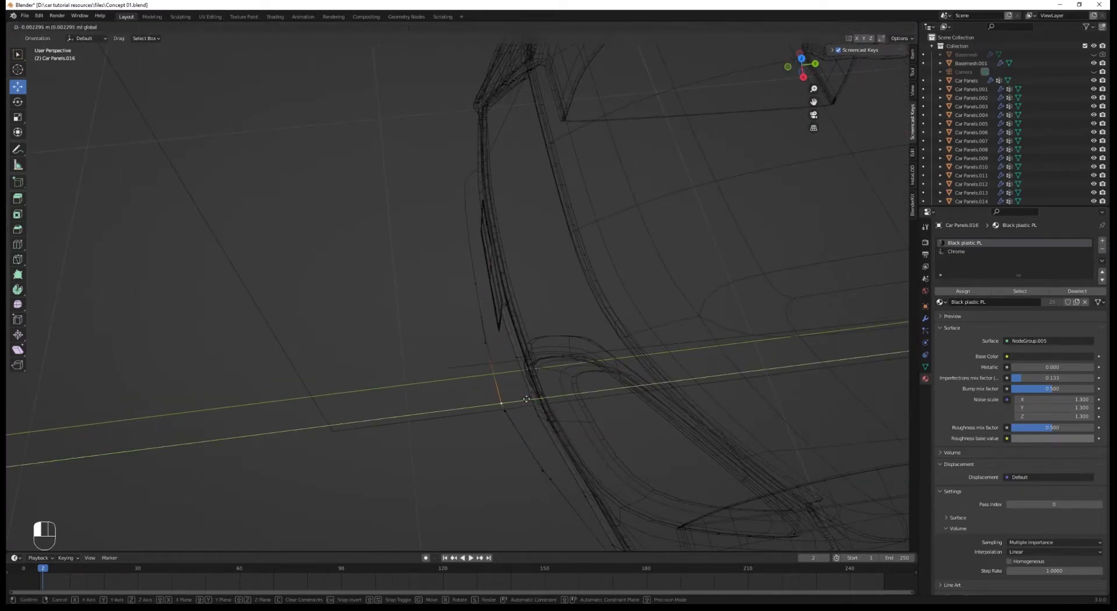
{"action": "middle_click_drag", "start_coordinate": [555, 446], "coordinate": [569, 374]}
Select the lower line from the center to the outer corner and extrude it upward along Z into a narrow strip.
{"action": "middle_click_drag", "start_coordinate": [411, 357], "coordinate": [453, 344]}
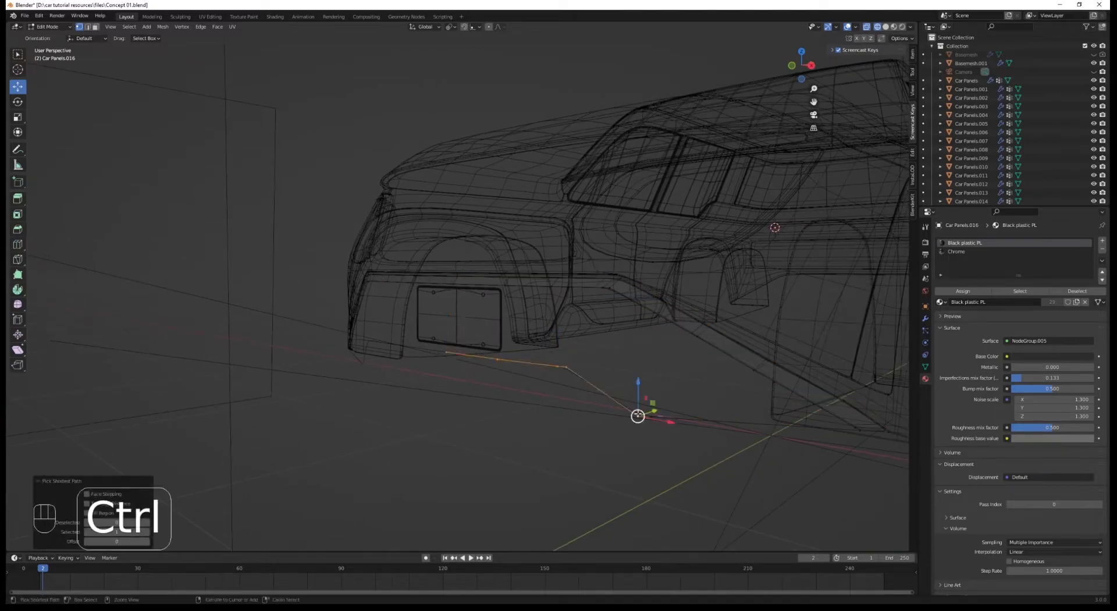
{"action": "key", "text": "KP_1"}
{"action": "scroll", "coordinate": [727, 410], "scroll_direction": "up", "scroll_amount": 4}
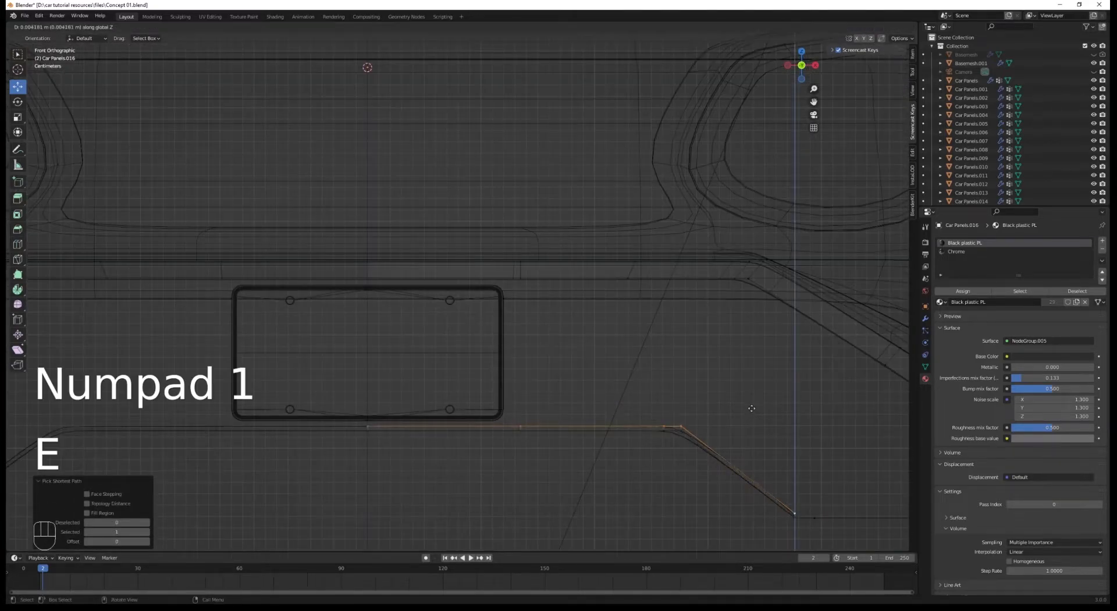
{"action": "left_click", "coordinate": [753, 399]}
{"action": "key", "text": "a"}
Extrude the vertex beside the lower corner about 0.009 m up along Z and fill the small face at the corner.
{"action": "middle_click_drag", "start_coordinate": [757, 396], "coordinate": [527, 412], "text": "shift"}
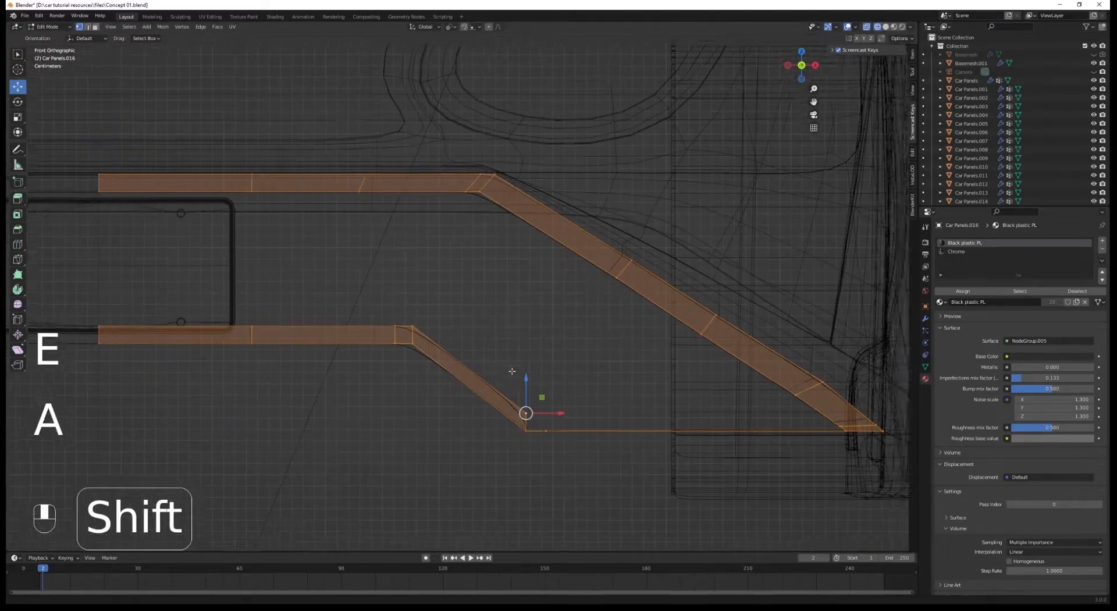
{"action": "left_click", "coordinate": [542, 431]}
{"action": "key", "text": "e"}
{"action": "left_click", "coordinate": [565, 411]}
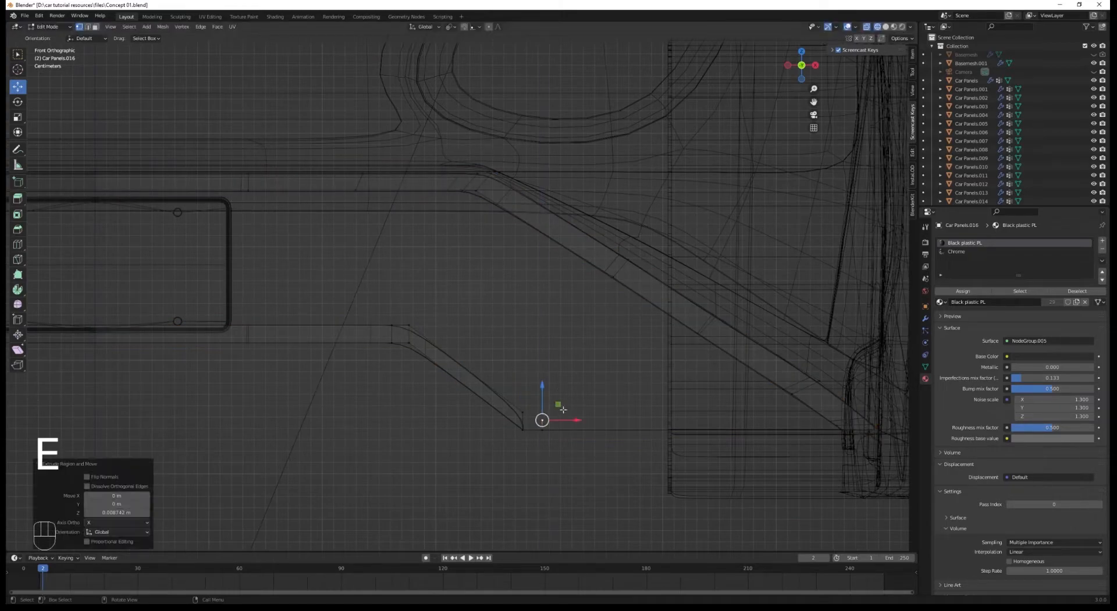
{"action": "key", "text": "a"}
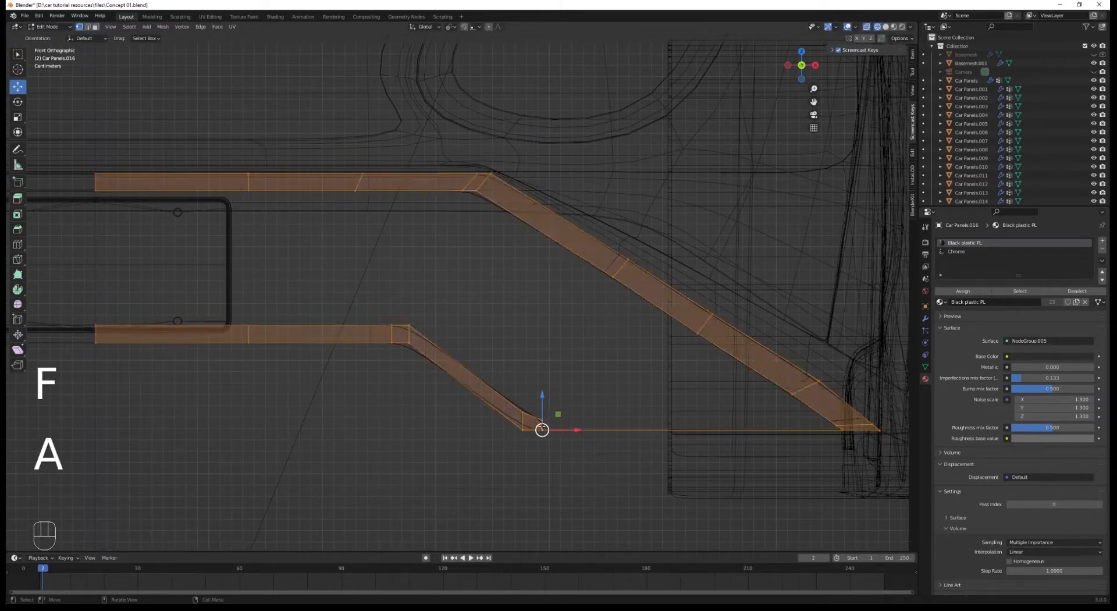
Fill a long face between the lower strip's corner and the outer end of the upper trim strip.
{"action": "key", "text": "2"}
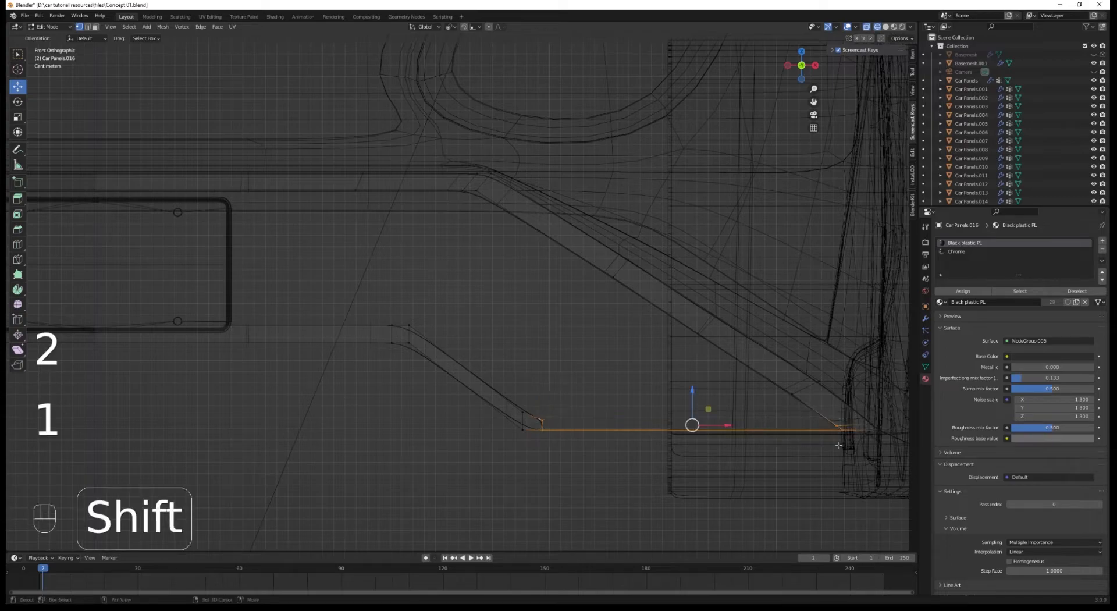
{"action": "key", "text": "f"}
{"action": "key", "text": "a"}
{"action": "key", "text": "Tab"}
{"action": "key", "text": "Tab"}
{"action": "scroll", "coordinate": [444, 366], "scroll_direction": "down", "scroll_amount": 3}
Select the lower strip's upper edge from the center to the corner and shift it slightly rearward along Y in side view.
{"action": "key", "text": "a"}
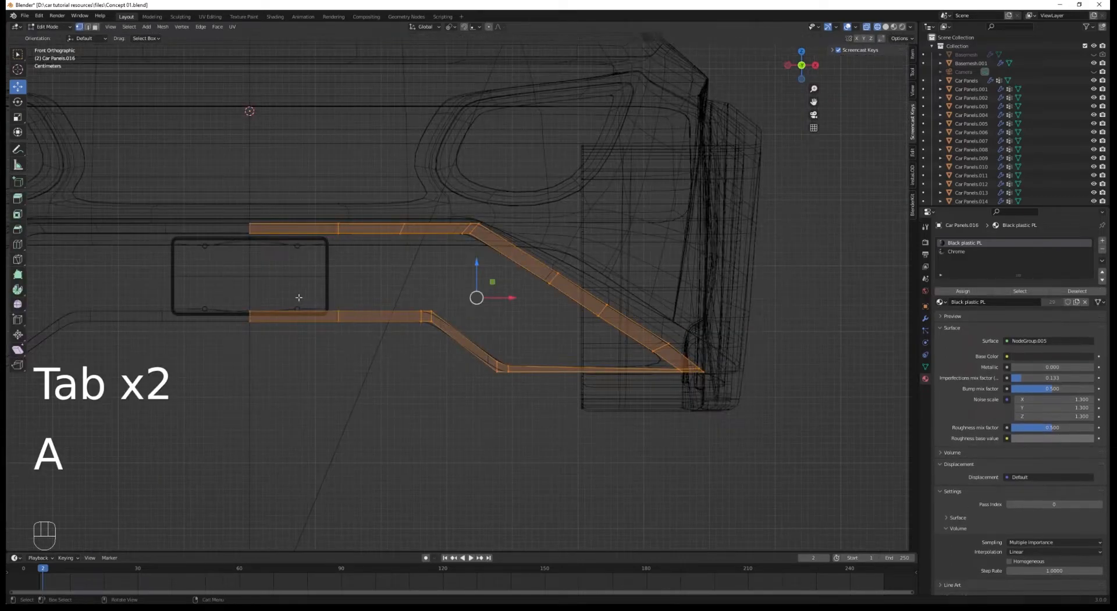
{"action": "left_click", "coordinate": [508, 365], "text": "ctrl"}
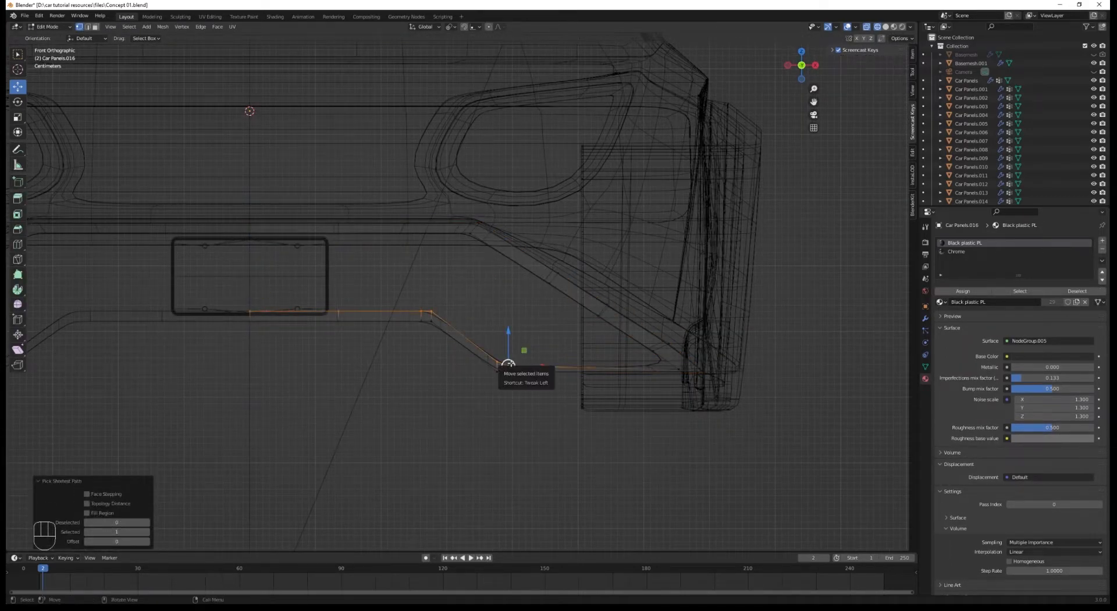
{"action": "key", "text": "KP_3"}
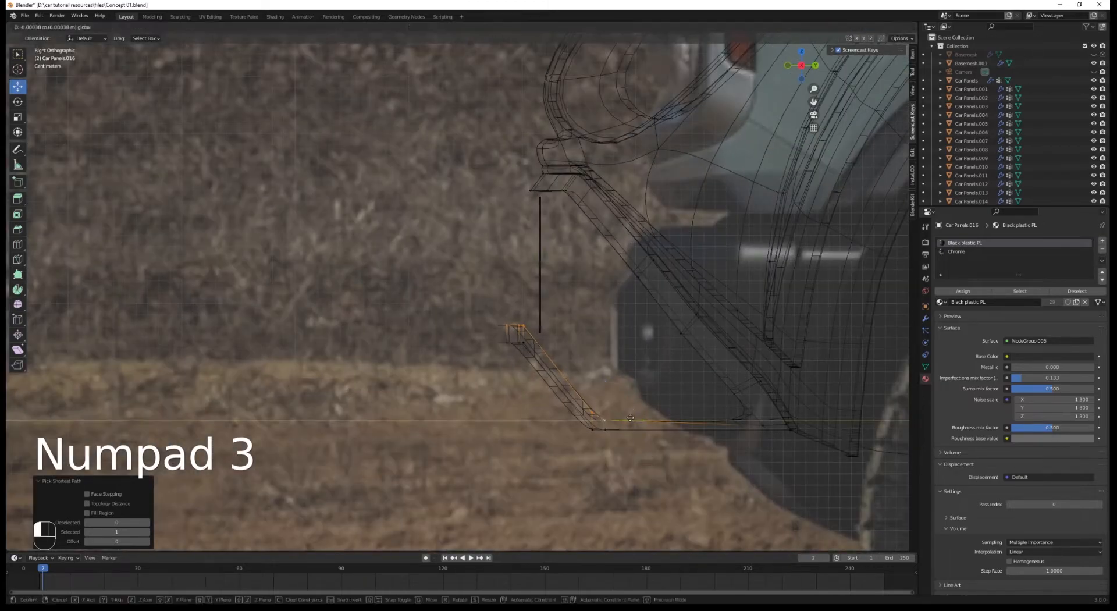
{"action": "left_click_drag", "start_coordinate": [641, 413], "coordinate": [641, 411]}
{"action": "key", "text": "a"}
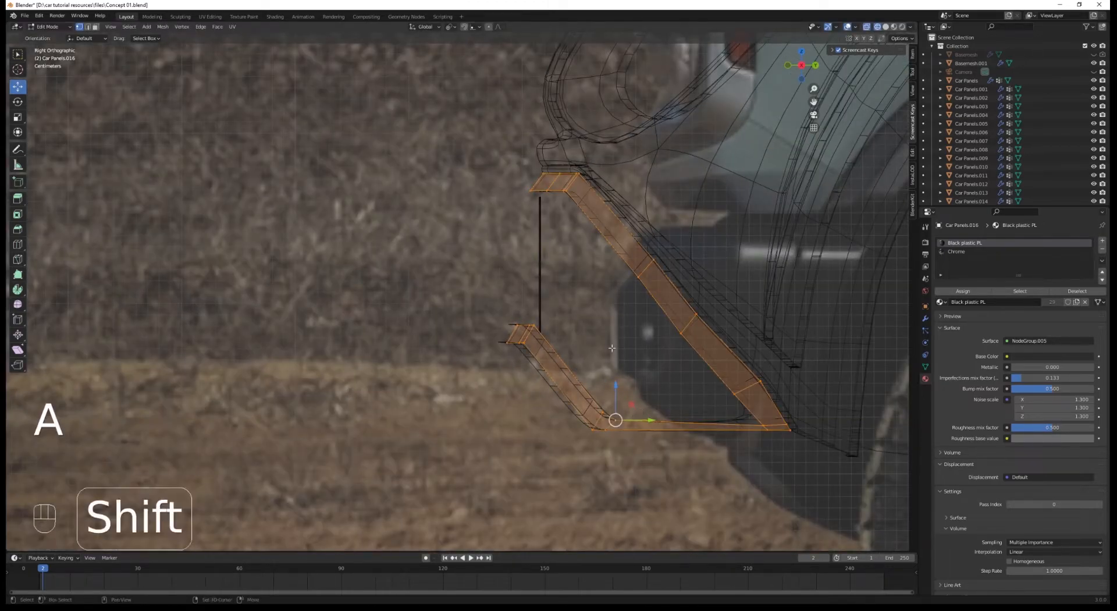
Examine the lower strip and license plate from the front in shaded material preview.
{"action": "key", "text": "Tab"}
{"action": "key", "text": "z"}
{"action": "mouse_move", "coordinate": [591, 352]}
{"action": "middle_mouse_down"}
{"action": "mouse_move", "coordinate": [568, 339]}
{"action": "mouse_move", "coordinate": [572, 383]}
{"action": "middle_mouse_up"}
{"action": "key", "text": "z"}
{"action": "left_click", "coordinate": [573, 425]}
{"action": "middle_click_drag", "start_coordinate": [574, 426], "coordinate": [674, 397]}
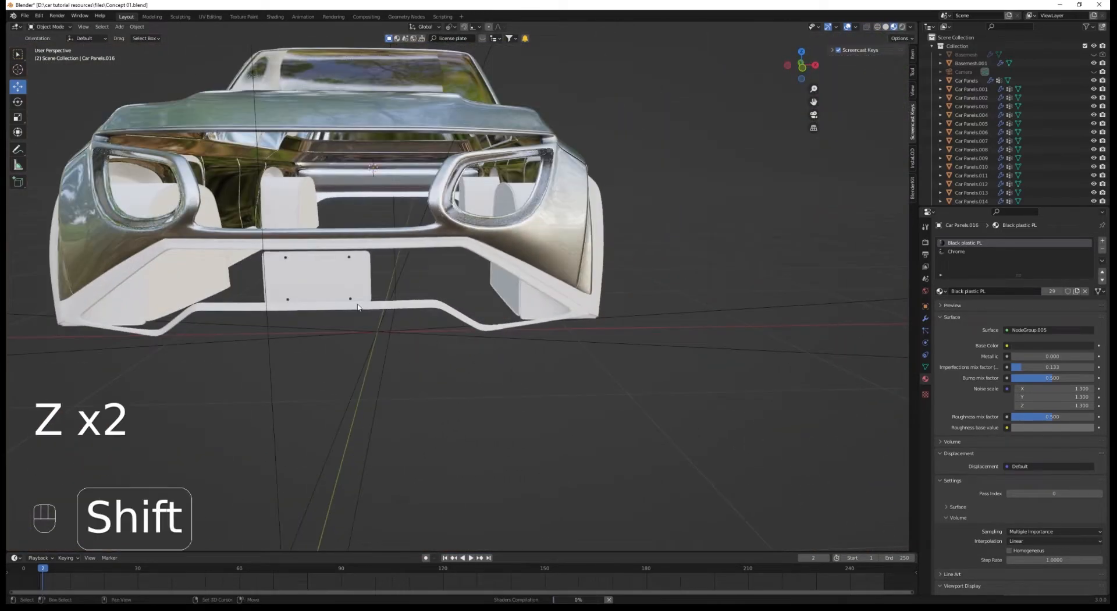
{"action": "mouse_move", "coordinate": [430, 293]}
{"action": "middle_mouse_down", "text": "shift"}
{"action": "mouse_move", "coordinate": [490, 319]}
{"action": "mouse_move", "coordinate": [552, 314]}
{"action": "mouse_move", "coordinate": [445, 317]}
{"action": "mouse_move", "coordinate": [583, 349]}
{"action": "middle_mouse_up", "text": "shift"}
{"action": "key", "text": "alt+a"}
{"action": "scroll", "coordinate": [445, 317], "scroll_direction": "up", "scroll_amount": 8}
Add a centered loop cut across the lower strip's straight section and slide the neighbouring cross edge in line with the plate's side.
{"action": "key", "text": "Tab"}
{"action": "scroll", "coordinate": [583, 349], "scroll_direction": "up", "scroll_amount": 1}
{"action": "key", "text": "z"}
{"action": "left_click", "coordinate": [524, 347]}
{"action": "mouse_move", "coordinate": [512, 343]}
{"action": "middle_mouse_down"}
{"action": "mouse_move", "coordinate": [454, 326]}
{"action": "mouse_move", "coordinate": [495, 332]}
{"action": "middle_mouse_up"}
{"action": "scroll", "coordinate": [454, 325], "scroll_direction": "up", "scroll_amount": 2}
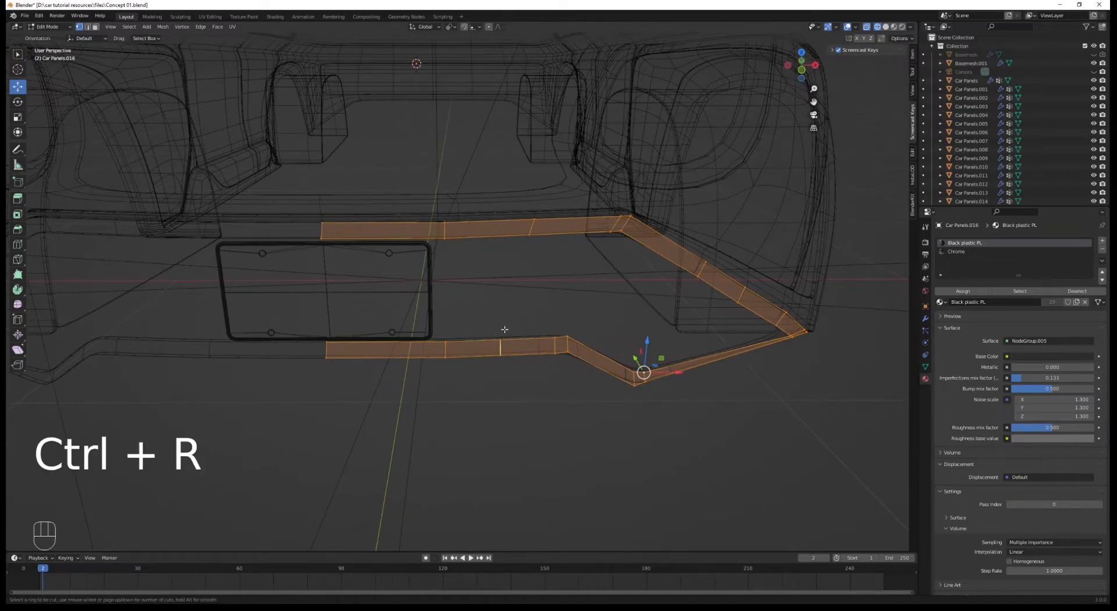
{"action": "left_click", "coordinate": [504, 330]}
{"action": "right_click", "coordinate": [505, 329]}
{"action": "key", "text": "a"}
{"action": "left_click_drag", "start_coordinate": [430, 330], "coordinate": [460, 380]}
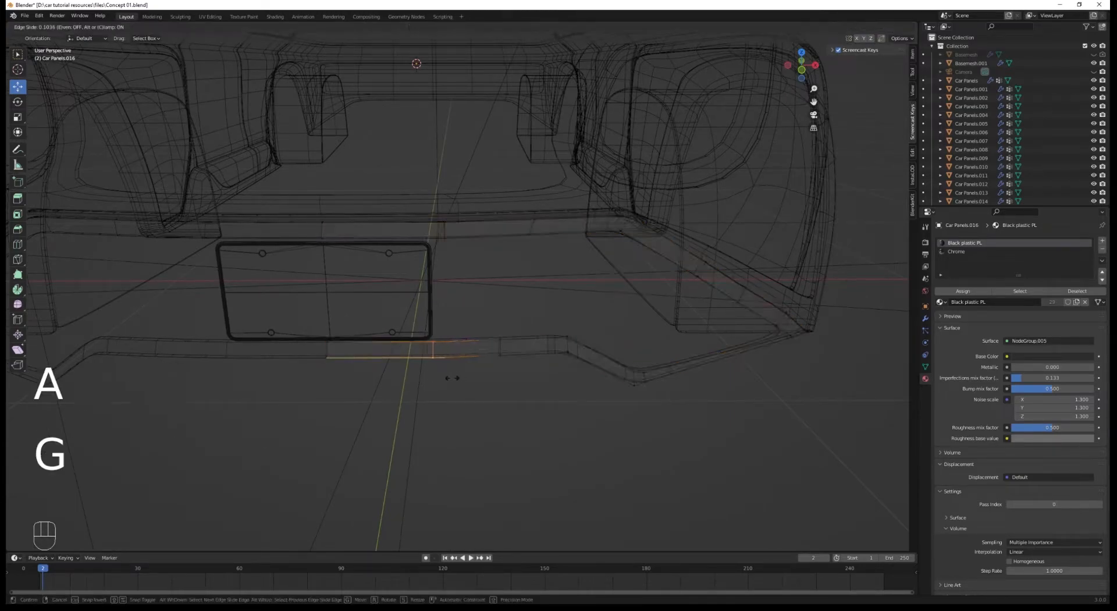
{"action": "left_click", "coordinate": [452, 379]}
Fill a face behind the license plate between the upper trim strip's center edge and the lower strip's center edge.
{"action": "key", "text": "a"}
{"action": "key", "text": "2"}
{"action": "left_click", "coordinate": [384, 240]}
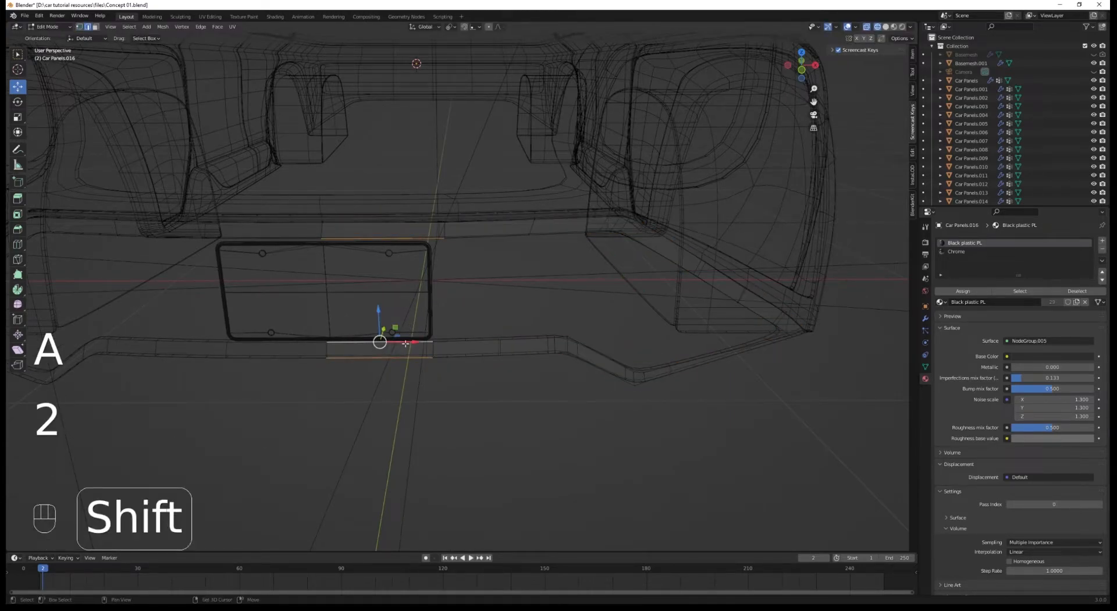
{"action": "key", "text": "f"}
{"action": "key", "text": "a"}
Continue filling faces between the upper and lower strips from the plate's side outward to the bends.
{"action": "middle_click_drag", "start_coordinate": [440, 327], "coordinate": [375, 327]}
{"action": "key", "text": "2"}
{"action": "left_click", "coordinate": [482, 284]}
{"action": "key", "text": "f"}
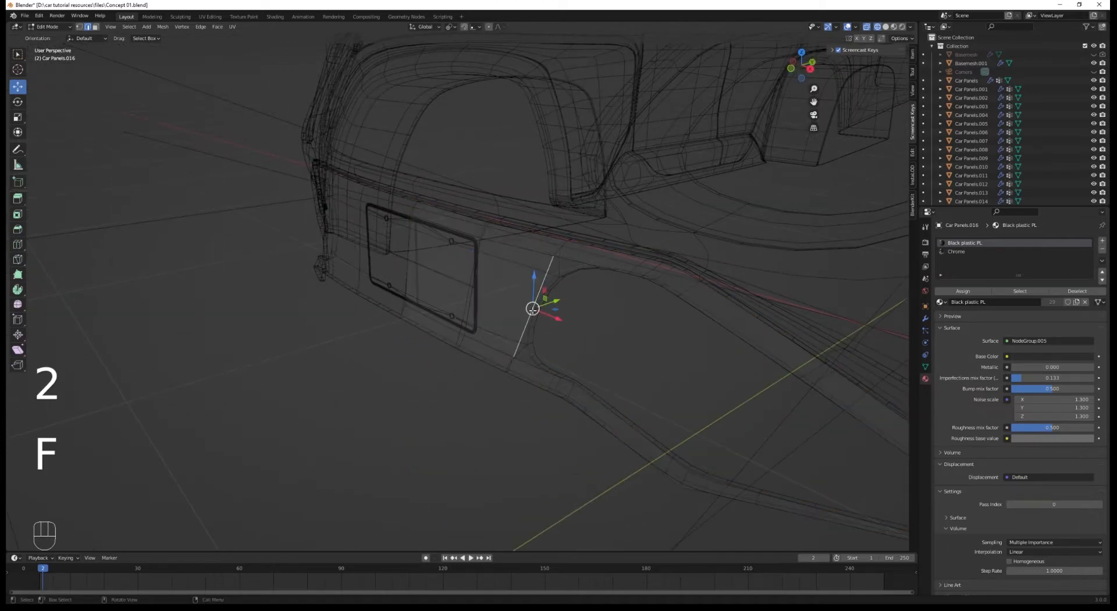
{"action": "middle_click_drag", "start_coordinate": [582, 319], "coordinate": [572, 339]}
{"action": "key", "text": "f"}
{"action": "middle_click_drag", "start_coordinate": [650, 374], "coordinate": [513, 331]}
Add a centered loop cut across the upper trim strip's diagonal section and fill the adjoining face toward the lower strip.
{"action": "key", "text": "a"}
{"action": "key", "text": "ctrl+r"}
{"action": "left_click", "coordinate": [524, 318]}
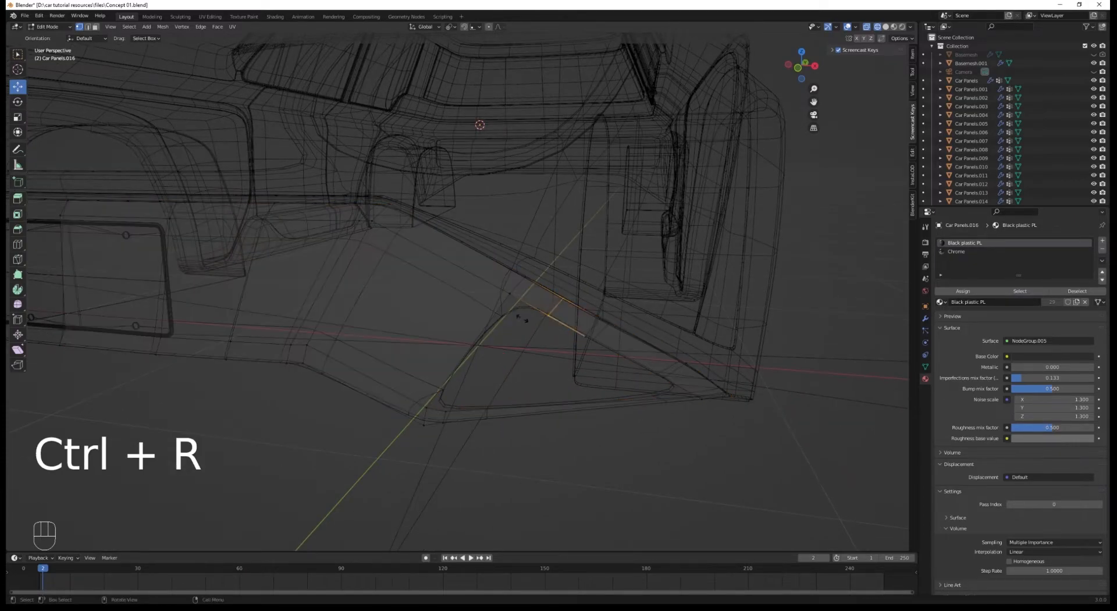
{"action": "right_click", "coordinate": [527, 313]}
{"action": "key", "text": "a"}
{"action": "key", "text": "2"}
{"action": "left_click", "coordinate": [483, 330]}
{"action": "key", "text": "f"}
{"action": "key", "text": "1"}
Add a centered loop cut across the lower strip's outer section, fill the remaining gap faces, and display the bumper in solid shading.
{"action": "key", "text": "a"}
{"action": "middle_click_drag", "start_coordinate": [591, 359], "coordinate": [621, 374]}
{"action": "key", "text": "ctrl+r"}
{"action": "left_click", "coordinate": [559, 406]}
{"action": "right_click", "coordinate": [548, 398]}
{"action": "key", "text": "a"}
{"action": "key", "text": "2"}
{"action": "left_click", "coordinate": [499, 367]}
{"action": "key", "text": "f"}
{"action": "key", "text": "1"}
{"action": "key", "text": "f"}
{"action": "key", "text": "Tab"}
{"action": "left_click", "coordinate": [621, 378]}
{"action": "key", "text": "z"}
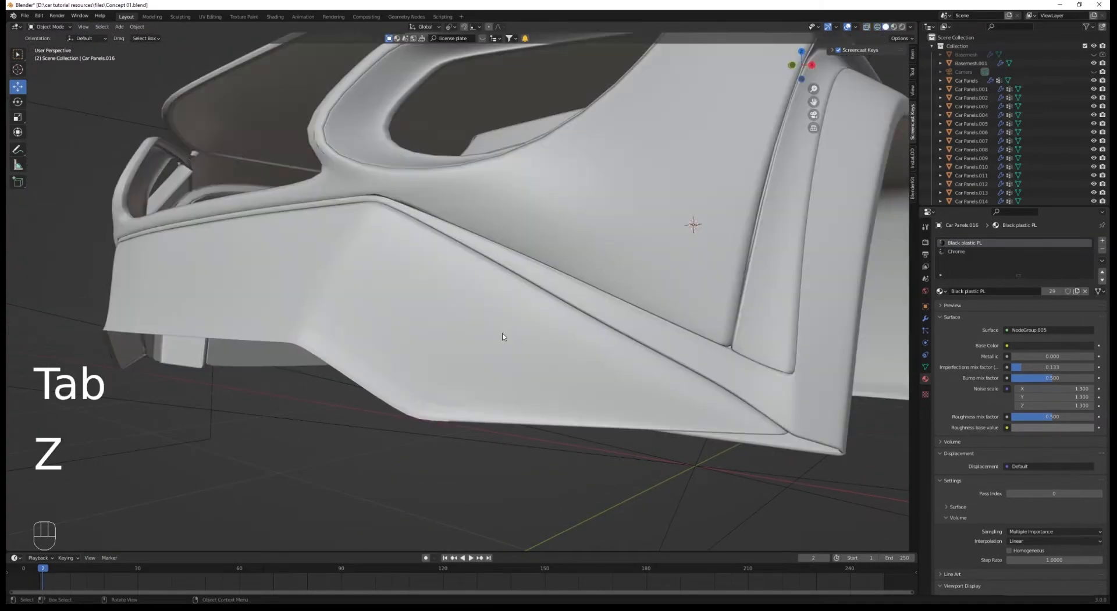
Examine the closed lower bumper from the front in material preview and other shading modes.
{"action": "left_click", "coordinate": [498, 389]}
{"action": "scroll", "coordinate": [494, 389], "scroll_direction": "down", "scroll_amount": 5}
{"action": "middle_click_drag", "start_coordinate": [495, 390], "coordinate": [487, 407]}
{"action": "scroll", "coordinate": [487, 407], "scroll_direction": "up", "scroll_amount": 2}
{"action": "mouse_move", "coordinate": [256, 399]}
{"action": "middle_mouse_down"}
{"action": "mouse_move", "coordinate": [424, 379]}
{"action": "mouse_move", "coordinate": [347, 346]}
{"action": "mouse_move", "coordinate": [409, 392]}
{"action": "mouse_move", "coordinate": [553, 382]}
{"action": "mouse_move", "coordinate": [477, 378]}
{"action": "mouse_move", "coordinate": [481, 426]}
{"action": "mouse_move", "coordinate": [488, 392]}
{"action": "middle_mouse_up"}
{"action": "scroll", "coordinate": [423, 378], "scroll_direction": "down", "scroll_amount": 3}
{"action": "scroll", "coordinate": [424, 378], "scroll_direction": "down", "scroll_amount": 5}
{"action": "scroll", "coordinate": [501, 402], "scroll_direction": "up", "scroll_amount": 3}
{"action": "key", "text": "Tab"}
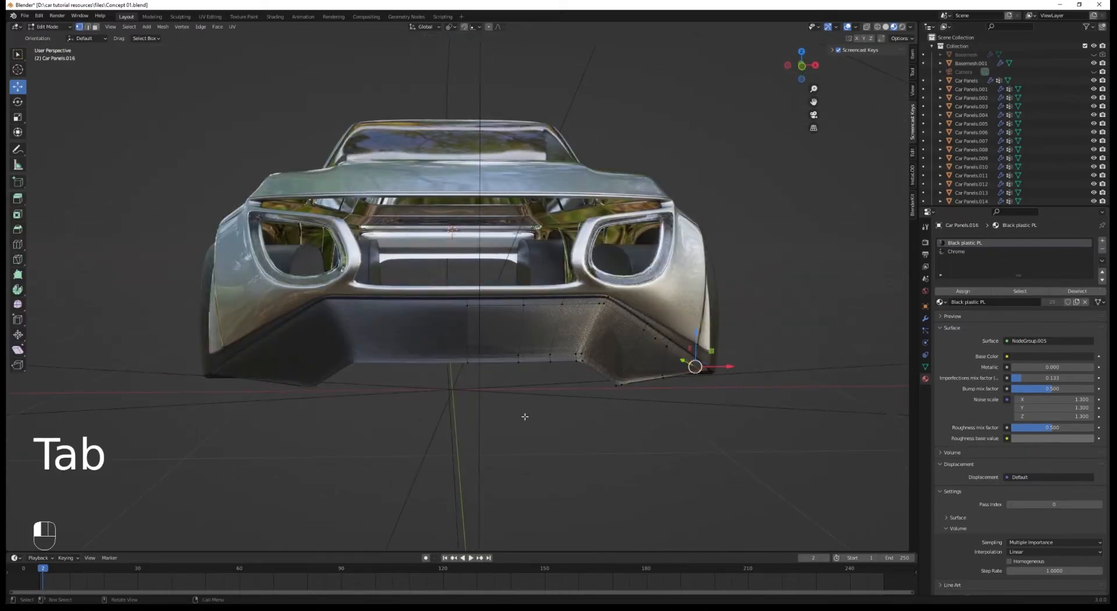
{"action": "mouse_move", "coordinate": [570, 424]}
{"action": "middle_mouse_down"}
{"action": "mouse_move", "coordinate": [544, 392]}
{"action": "mouse_move", "coordinate": [477, 388]}
{"action": "mouse_move", "coordinate": [556, 372]}
{"action": "mouse_move", "coordinate": [574, 385]}
{"action": "mouse_move", "coordinate": [452, 364]}
{"action": "middle_mouse_up"}
{"action": "key", "text": "z"}
{"action": "left_click", "coordinate": [457, 389]}
{"action": "key", "text": "a"}
{"action": "key", "text": "Tab"}
{"action": "key", "text": "z"}
{"action": "left_click", "coordinate": [559, 387]}
{"action": "key", "text": "z"}
{"action": "left_click", "coordinate": [557, 425]}
{"action": "scroll", "coordinate": [556, 394], "scroll_direction": "down", "scroll_amount": 3}
{"action": "scroll", "coordinate": [541, 367], "scroll_direction": "up", "scroll_amount": 1}
Try moving the vertices at the lower edge's outer bend along Z in the front view, and undo the move.
{"action": "key", "text": "Tab"}
{"action": "key", "text": "KP_1"}
{"action": "scroll", "coordinate": [576, 383], "scroll_direction": "up", "scroll_amount": 2}
{"action": "scroll", "coordinate": [455, 365], "scroll_direction": "up", "scroll_amount": 1}
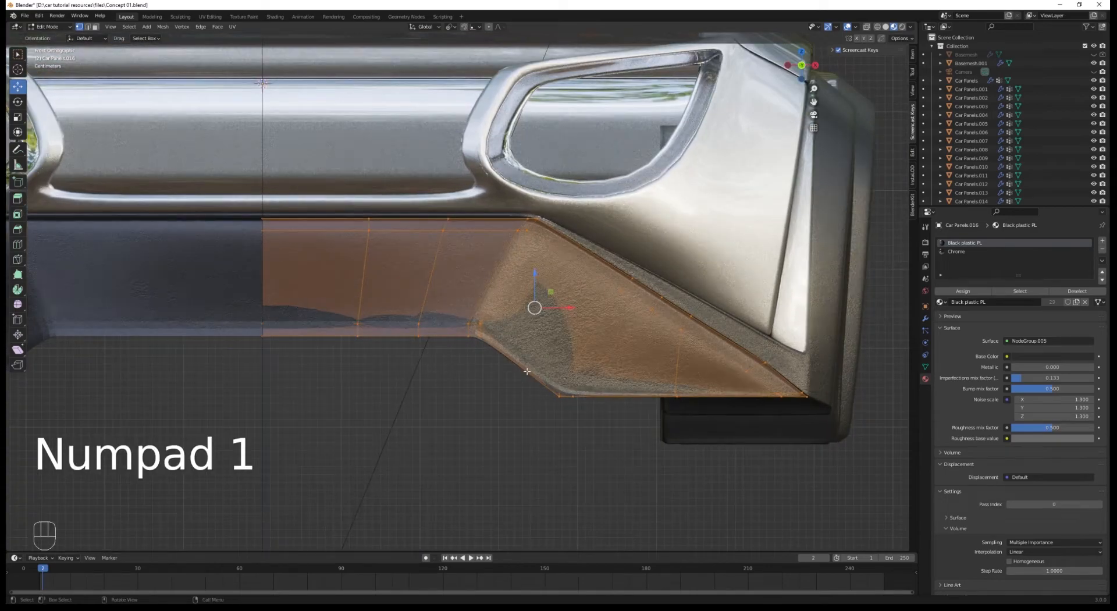
{"action": "scroll", "coordinate": [583, 371], "scroll_direction": "down", "scroll_amount": 1}
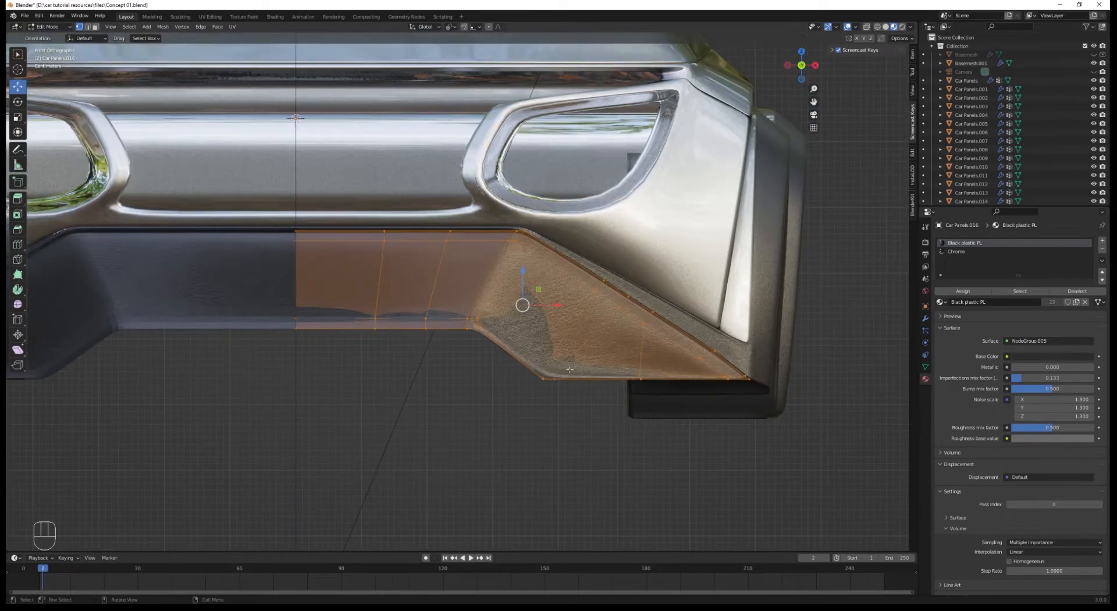
{"action": "key", "text": "z"}
{"action": "left_click_drag", "start_coordinate": [580, 395], "coordinate": [581, 396]}
{"action": "key", "text": "z"}
{"action": "scroll", "coordinate": [475, 372], "scroll_direction": "down", "scroll_amount": 4}
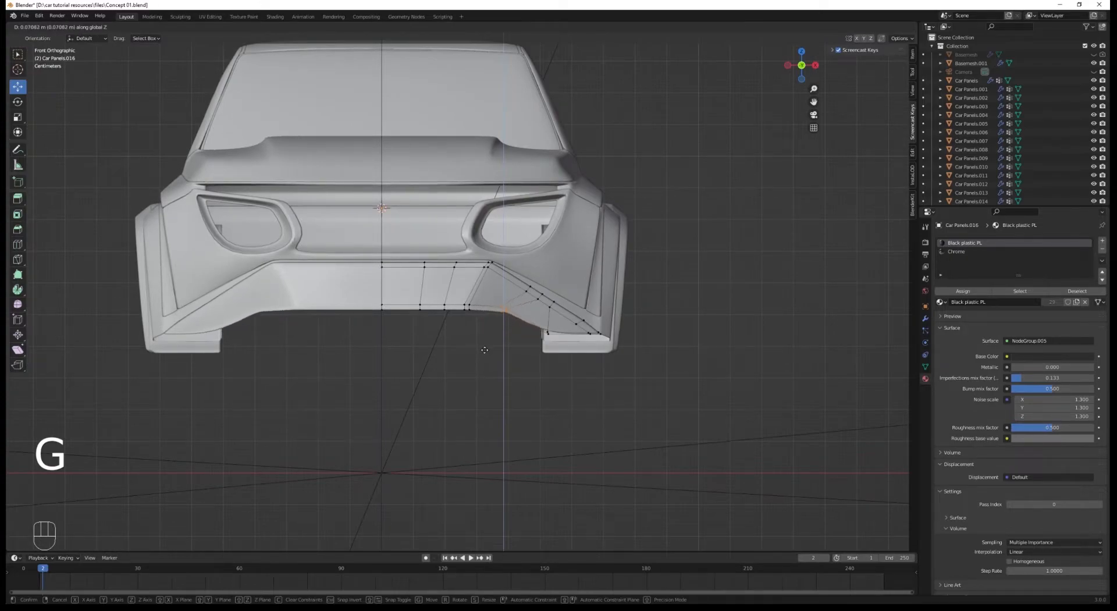
{"action": "left_click", "coordinate": [485, 349]}
{"action": "middle_click_drag", "start_coordinate": [481, 350], "coordinate": [535, 369]}
{"action": "middle_click_drag", "start_coordinate": [643, 373], "coordinate": [539, 379]}
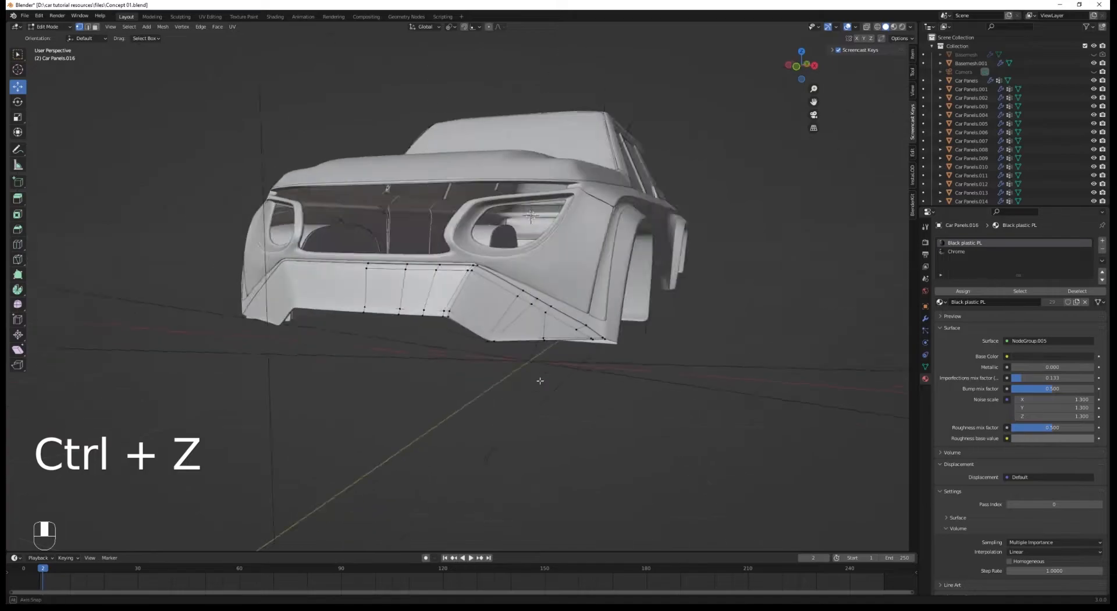
Select the faces of the bumper's diagonal outer section and try scaling them down in the front view.
{"action": "key", "text": "z"}
{"action": "key", "text": "a"}
{"action": "mouse_move", "coordinate": [464, 364]}
{"action": "middle_mouse_down"}
{"action": "mouse_move", "coordinate": [489, 368]}
{"action": "mouse_move", "coordinate": [507, 337]}
{"action": "middle_mouse_up"}
{"action": "key", "text": "3"}
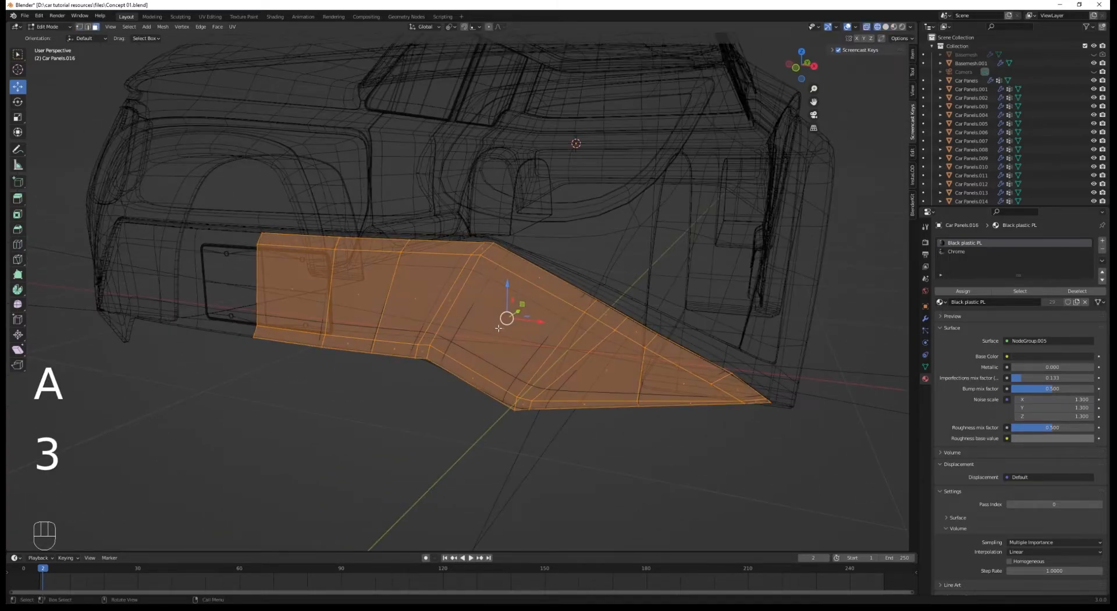
{"action": "left_click", "coordinate": [512, 334]}
{"action": "left_click", "coordinate": [607, 371], "text": "ctrl"}
{"action": "key", "text": "KP_1"}
{"action": "key", "text": "1"}
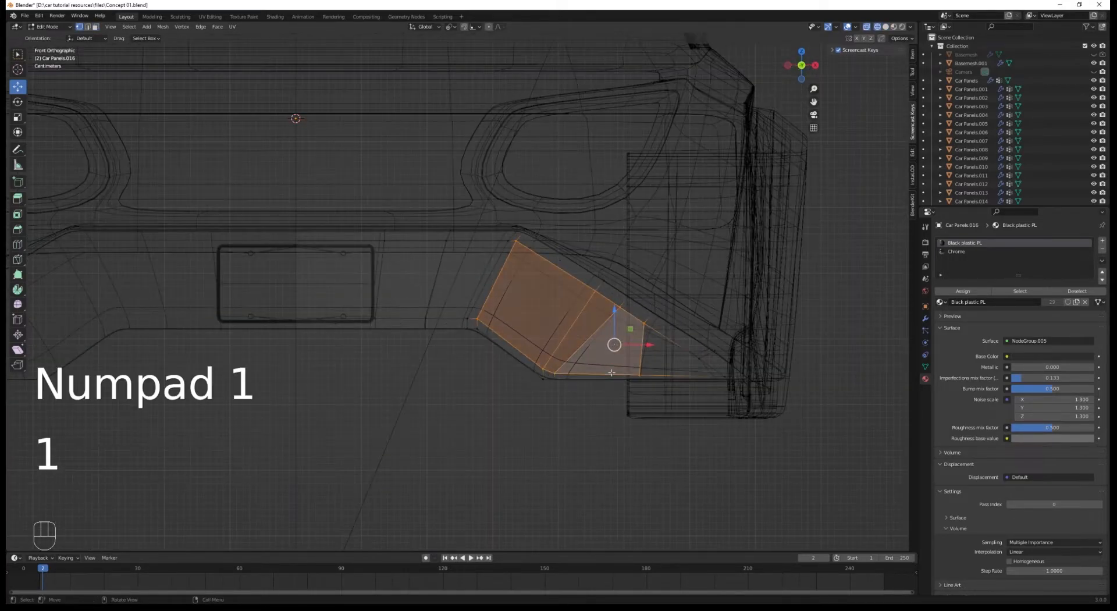
{"action": "scroll", "coordinate": [725, 358], "scroll_direction": "up", "scroll_amount": 3}
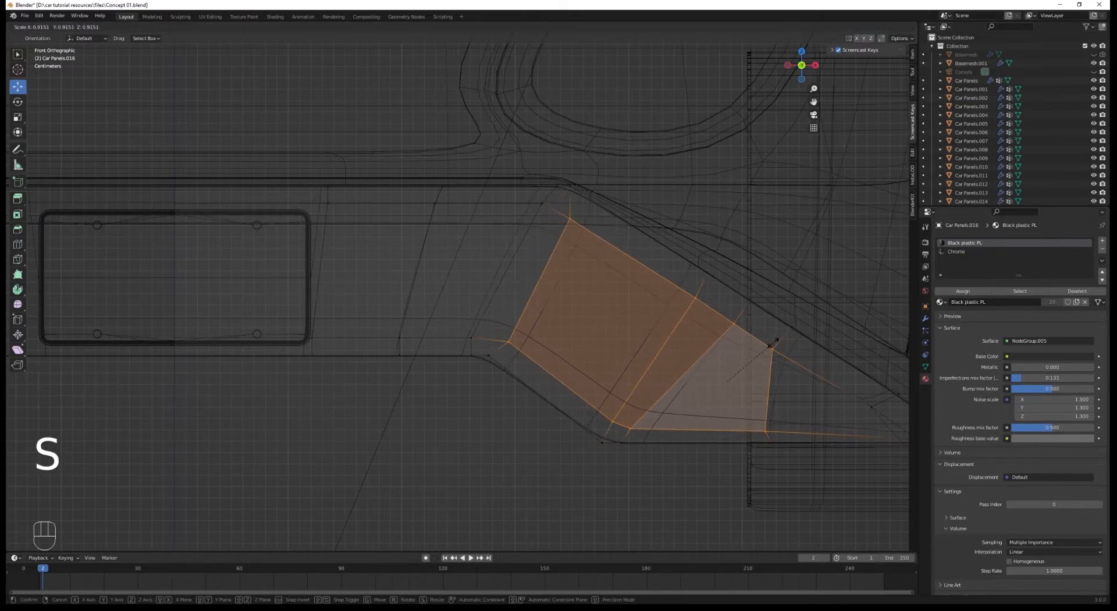
{"action": "left_click", "coordinate": [780, 308]}
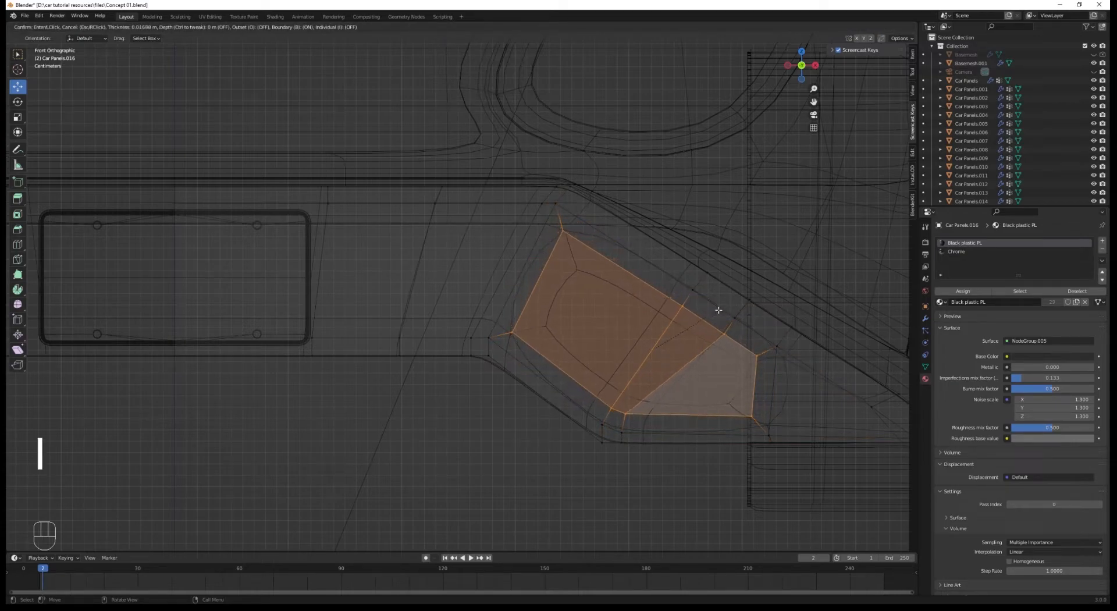
Inset the selected outer section faces by about 0.019 m and delete the inner faces to cut a vent opening.
{"action": "left_click", "coordinate": [715, 312]}
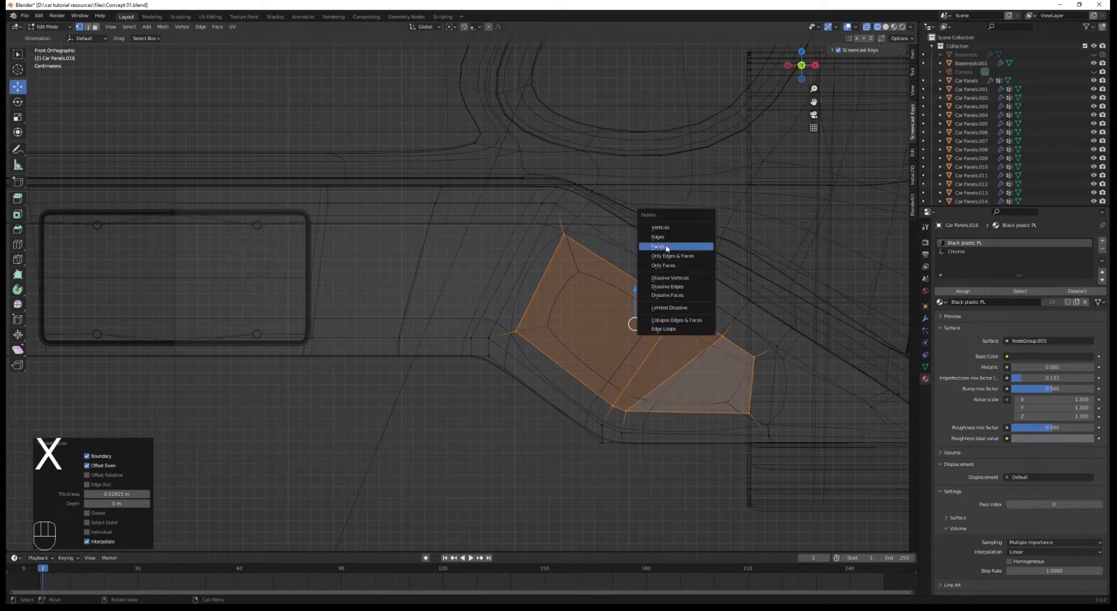
{"action": "left_click", "coordinate": [667, 248]}
{"action": "left_click", "coordinate": [596, 270]}
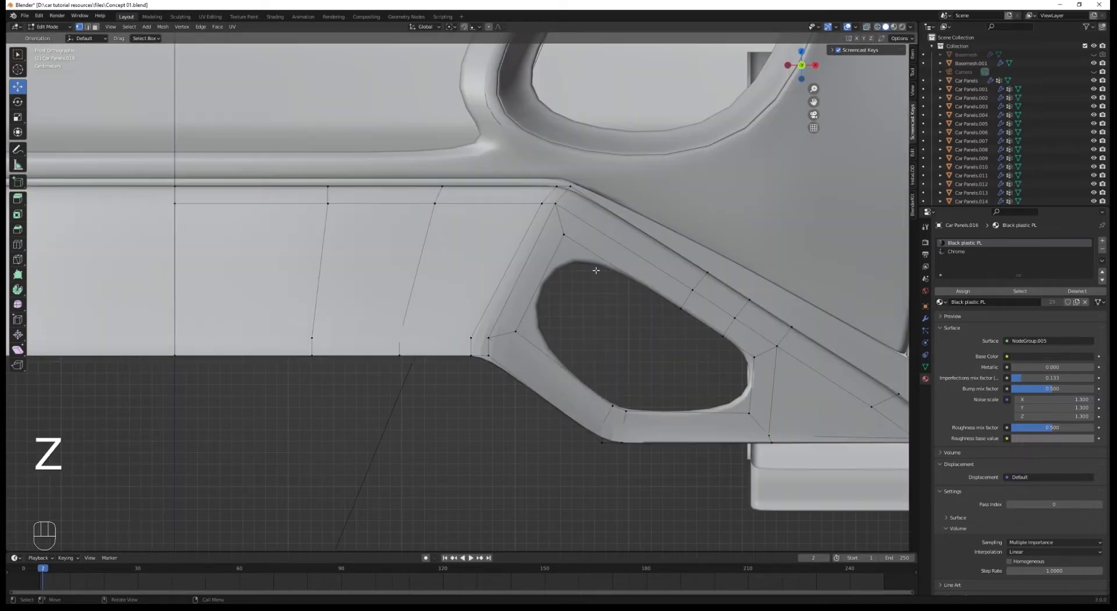
Add two loop cuts across the center section, one toward the vent's upper corner and one toward its lower corner.
{"action": "key", "text": "ctrl+r"}
{"action": "left_click", "coordinate": [533, 290]}
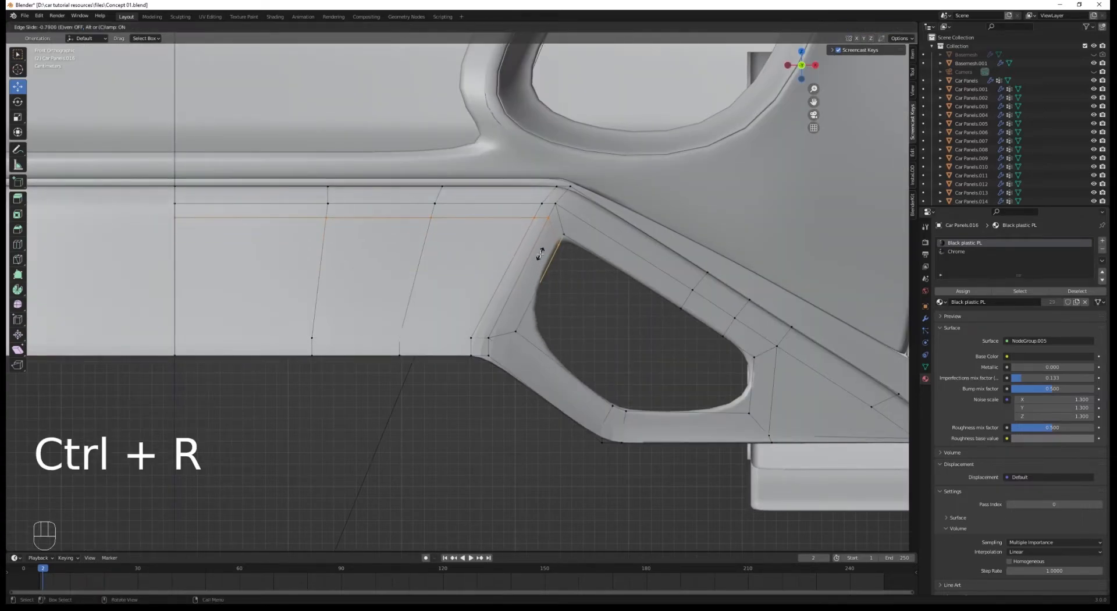
{"action": "left_click", "coordinate": [541, 254]}
{"action": "key", "text": "ctrl+r"}
{"action": "scroll", "coordinate": [503, 313], "scroll_direction": "down", "scroll_amount": 5}
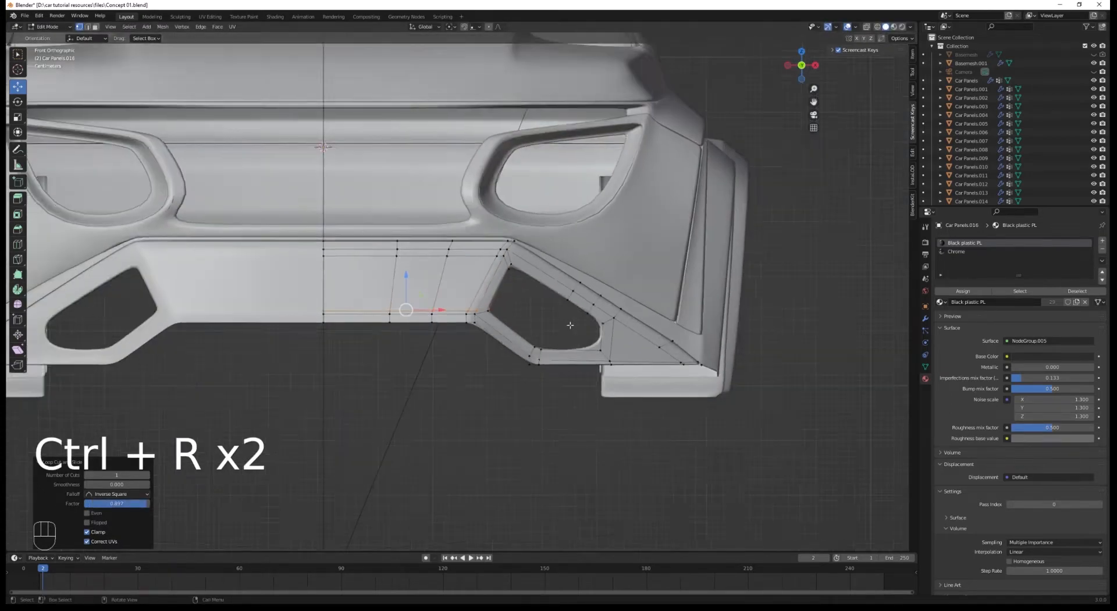
Examine the vent opening from several angles in object mode and rendered shading.
{"action": "key", "text": "Tab"}
{"action": "scroll", "coordinate": [539, 299], "scroll_direction": "down", "scroll_amount": 5}
{"action": "middle_click_drag", "start_coordinate": [540, 301], "coordinate": [600, 318]}
{"action": "key", "text": "z"}
{"action": "left_click", "coordinate": [603, 352]}
{"action": "middle_click_drag", "start_coordinate": [603, 355], "coordinate": [532, 404]}
{"action": "key", "text": "z"}
{"action": "left_click", "coordinate": [539, 356]}
{"action": "middle_click_drag", "start_coordinate": [539, 300], "coordinate": [414, 313]}
{"action": "scroll", "coordinate": [582, 279], "scroll_direction": "down", "scroll_amount": 2}
{"action": "scroll", "coordinate": [414, 313], "scroll_direction": "up", "scroll_amount": 2}
Undo the loop cuts, the face deletion and the inset on the diagonal outer section.
{"action": "key", "text": "ctrl+z"}
{"action": "key", "text": "ctrl+z"}
{"action": "key", "text": "ctrl+z"}
{"action": "key", "text": "ctrl+z"}
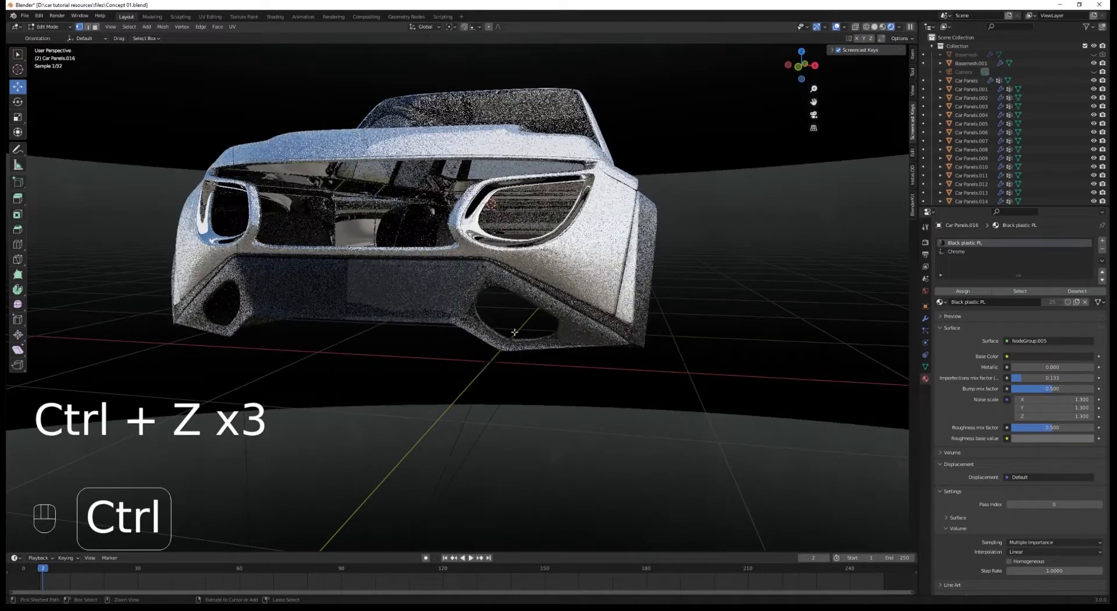
{"action": "key", "text": "z"}
{"action": "key", "text": "ctrl+z"}
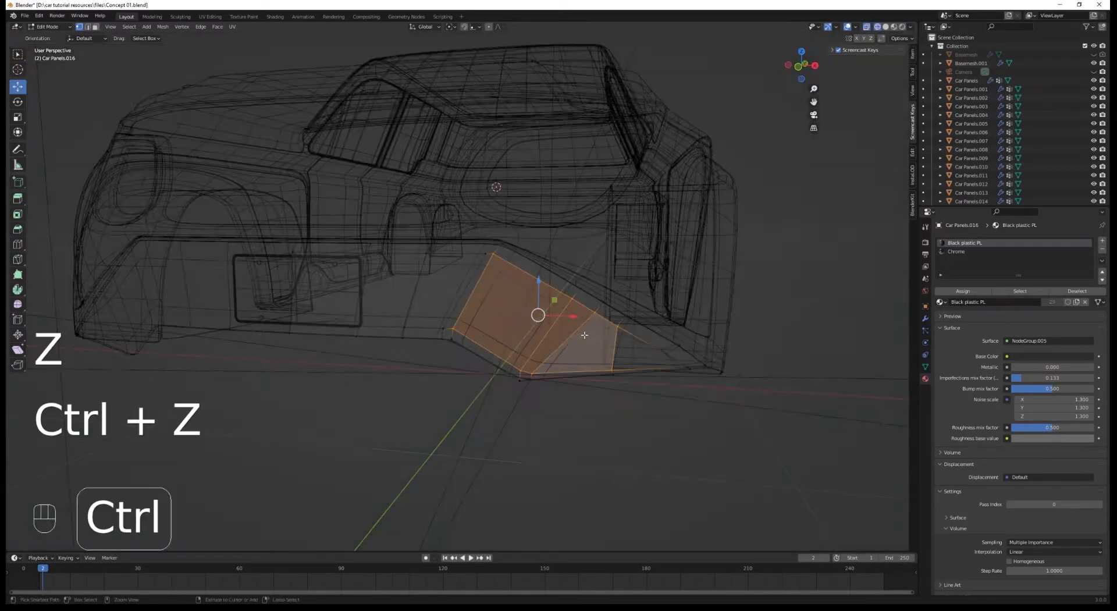
Inspect the closed lower bumper in material preview from the front and side.
{"action": "middle_click_drag", "start_coordinate": [585, 335], "coordinate": [524, 373]}
{"action": "key", "text": "a"}
{"action": "scroll", "coordinate": [495, 408], "scroll_direction": "up", "scroll_amount": 2}
{"action": "scroll", "coordinate": [485, 472], "scroll_direction": "down", "scroll_amount": 3}
{"action": "middle_click_drag", "start_coordinate": [498, 479], "coordinate": [586, 456]}
{"action": "key", "text": "z"}
{"action": "key", "text": "z"}
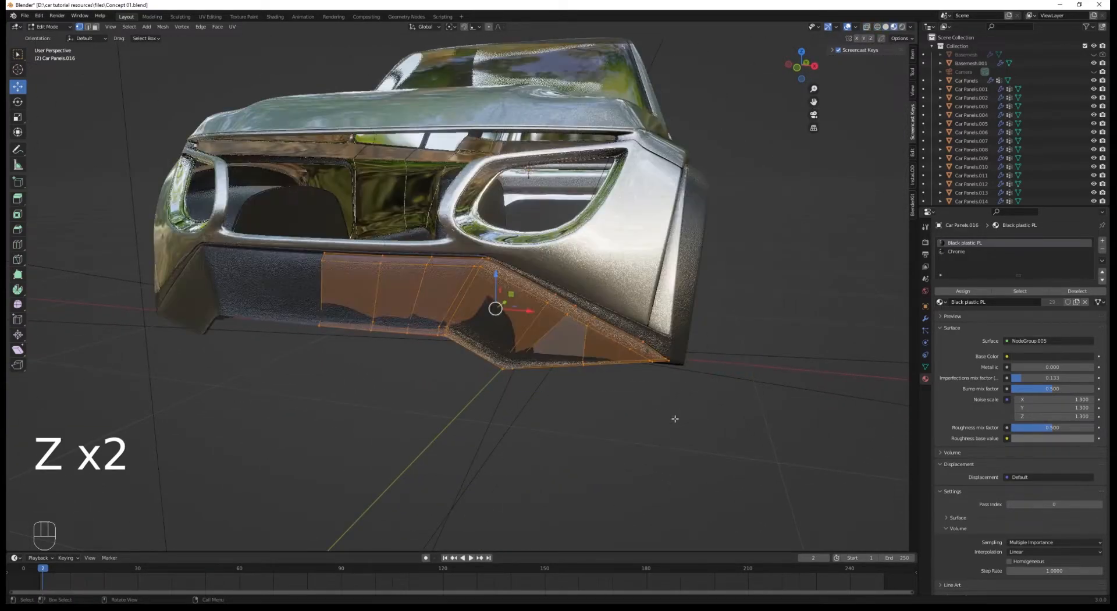
{"action": "middle_click_drag", "start_coordinate": [659, 417], "coordinate": [604, 427]}
{"action": "left_click", "coordinate": [604, 426]}
{"action": "scroll", "coordinate": [573, 387], "scroll_direction": "down", "scroll_amount": 2}
{"action": "mouse_move", "coordinate": [559, 367]}
{"action": "middle_mouse_down"}
{"action": "mouse_move", "coordinate": [521, 351]}
{"action": "mouse_move", "coordinate": [588, 367]}
{"action": "mouse_move", "coordinate": [546, 366]}
{"action": "middle_mouse_up"}
Add a centered horizontal loop cut along the lower bumper between its upper and lower strips.
{"action": "scroll", "coordinate": [543, 364], "scroll_direction": "up", "scroll_amount": 3}
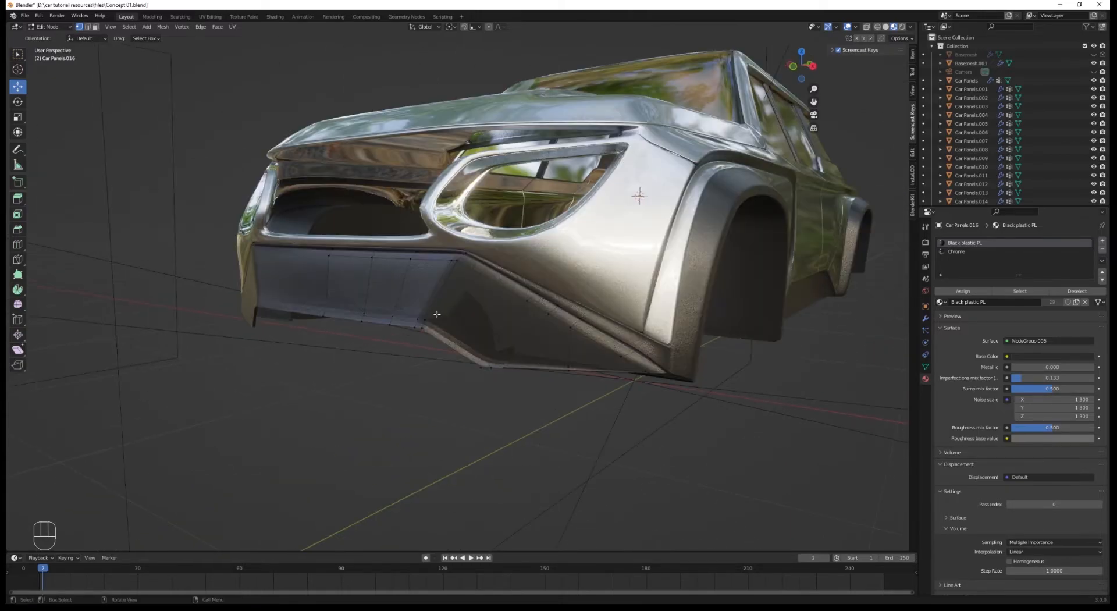
{"action": "middle_click_drag", "start_coordinate": [457, 320], "coordinate": [426, 312]}
{"action": "scroll", "coordinate": [426, 311], "scroll_direction": "up", "scroll_amount": 1}
{"action": "double_click", "coordinate": [407, 299]}
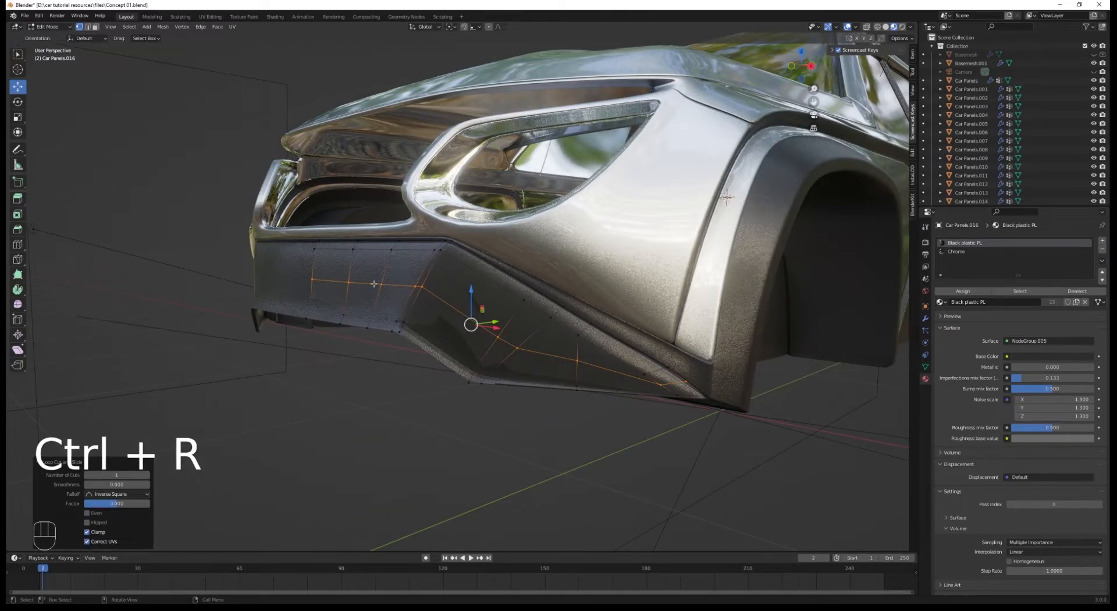
Move the new loop's vertices from the car's center to the bend inward along Y by about 0.028 m.
{"action": "scroll", "coordinate": [407, 299], "scroll_direction": "up", "scroll_amount": 1}
{"action": "left_click", "coordinate": [284, 277]}
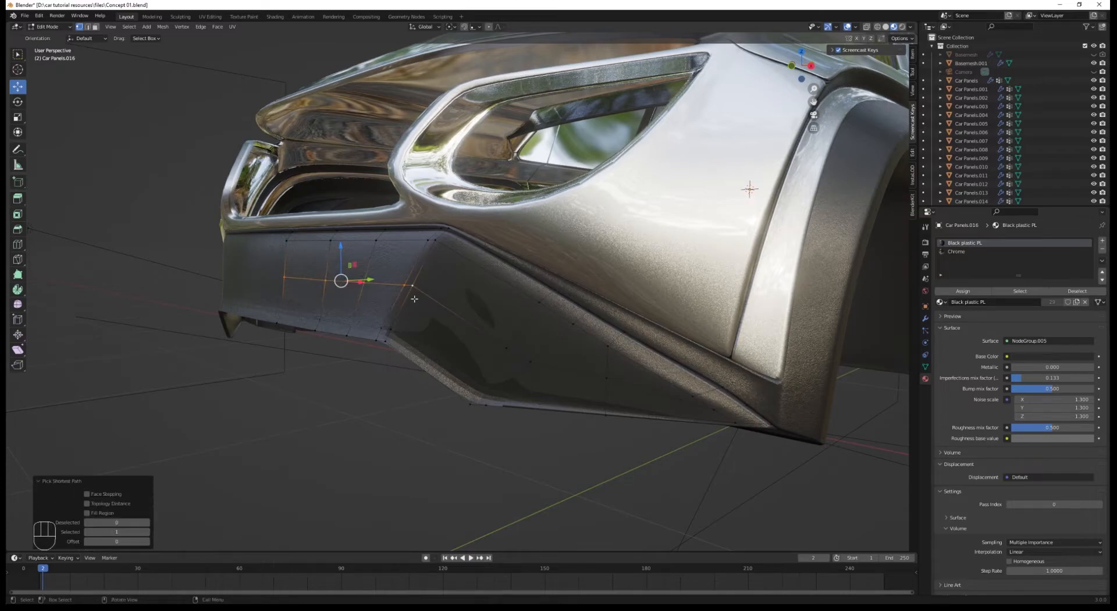
{"action": "middle_click_drag", "start_coordinate": [415, 298], "coordinate": [383, 278]}
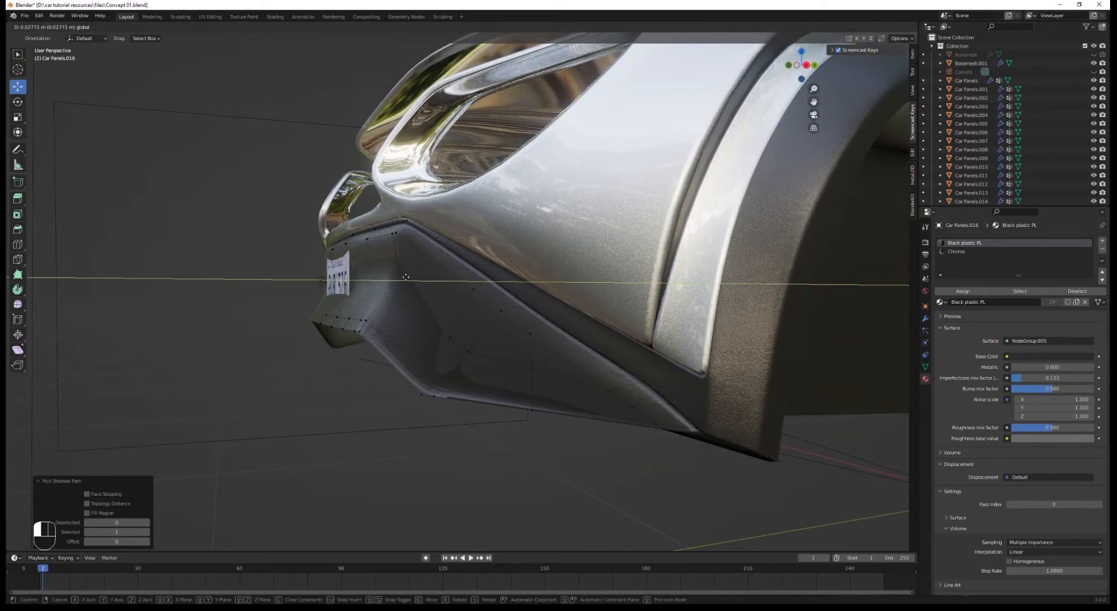
Examine the recessed lower bumper and license plate in rendered shading, then return to solid shading.
{"action": "key", "text": "z"}
{"action": "mouse_move", "coordinate": [424, 300]}
{"action": "middle_mouse_down"}
{"action": "mouse_move", "coordinate": [511, 337]}
{"action": "mouse_move", "coordinate": [514, 360]}
{"action": "mouse_move", "coordinate": [593, 371]}
{"action": "mouse_move", "coordinate": [483, 369]}
{"action": "mouse_move", "coordinate": [488, 354]}
{"action": "mouse_move", "coordinate": [540, 341]}
{"action": "mouse_move", "coordinate": [547, 351]}
{"action": "mouse_move", "coordinate": [520, 336]}
{"action": "mouse_move", "coordinate": [540, 330]}
{"action": "mouse_move", "coordinate": [649, 338]}
{"action": "mouse_move", "coordinate": [579, 347]}
{"action": "middle_mouse_up"}
{"action": "left_click", "coordinate": [474, 272]}
{"action": "key", "text": "Tab"}
{"action": "key", "text": "alt+a"}
{"action": "scroll", "coordinate": [510, 349], "scroll_direction": "down", "scroll_amount": 5}
{"action": "scroll", "coordinate": [516, 361], "scroll_direction": "down", "scroll_amount": 3}
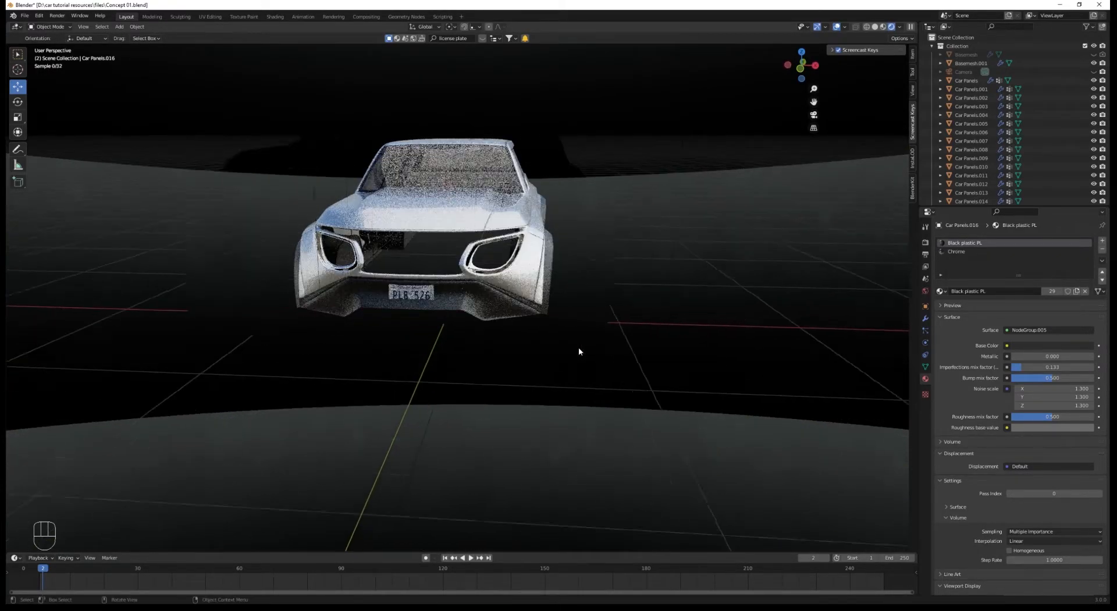
{"action": "scroll", "coordinate": [578, 347], "scroll_direction": "up", "scroll_amount": 4}
{"action": "key", "text": "z"}
{"action": "left_click", "coordinate": [662, 347]}
{"action": "mouse_move", "coordinate": [661, 344]}
{"action": "middle_mouse_down"}
{"action": "mouse_move", "coordinate": [604, 334]}
{"action": "mouse_move", "coordinate": [629, 324]}
{"action": "middle_mouse_up"}
Edge-slide the two middle-loop vertices on the diagonal outer section by a factor of about 0.32.
{"action": "key", "text": "Tab"}
{"action": "scroll", "coordinate": [628, 317], "scroll_direction": "up", "scroll_amount": 2}
{"action": "key", "text": "z"}
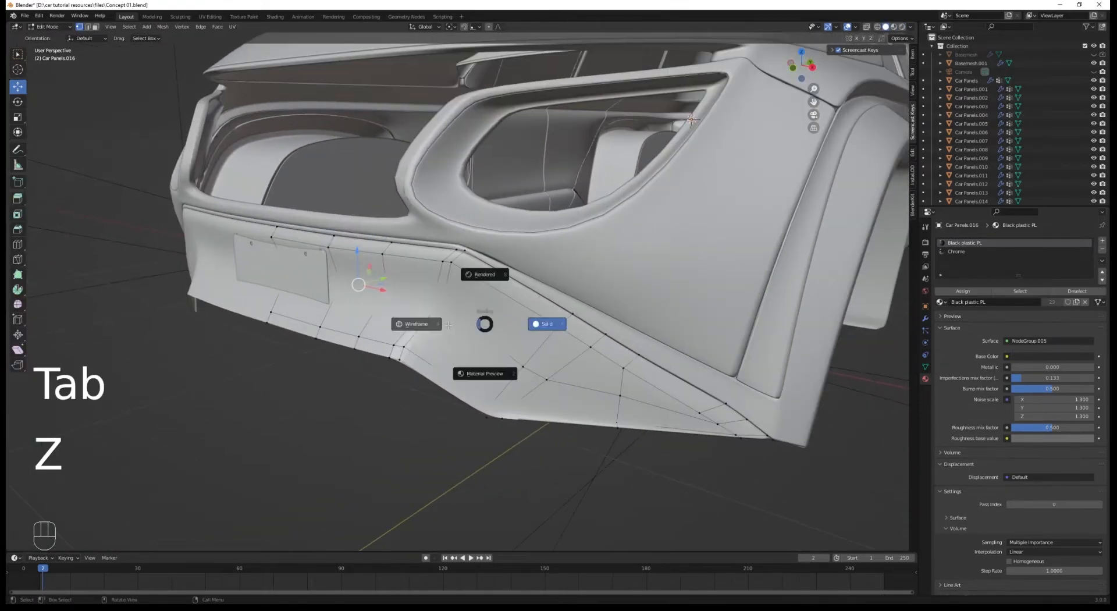
{"action": "left_click", "coordinate": [434, 324]}
{"action": "key", "text": "a"}
{"action": "middle_click_drag", "start_coordinate": [477, 327], "coordinate": [399, 303]}
{"action": "left_click", "coordinate": [421, 361]}
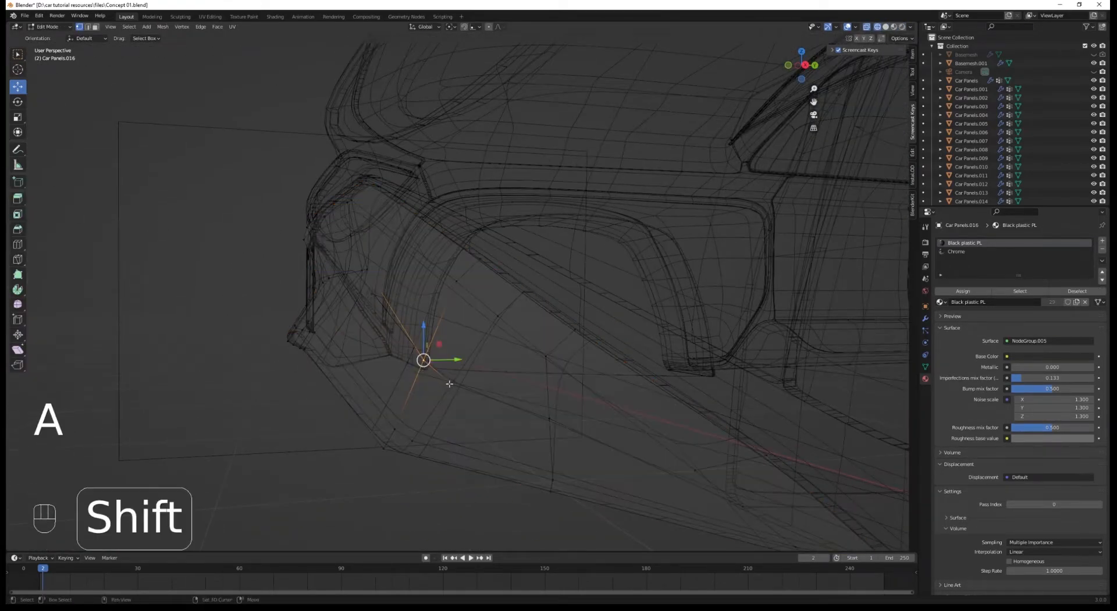
{"action": "left_click", "coordinate": [453, 385], "text": "shift"}
{"action": "middle_click_drag", "start_coordinate": [454, 385], "coordinate": [505, 384]}
{"action": "key", "text": "g"}
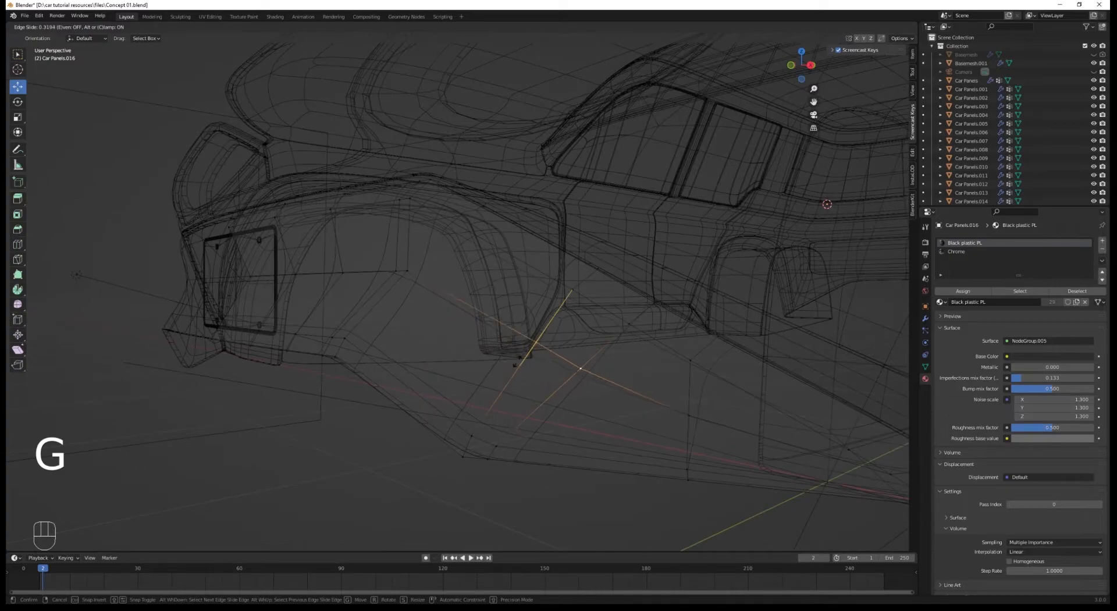
{"action": "left_click", "coordinate": [515, 364]}
Move the middle-loop vertex on the diagonal outer section along Y and view the bumper in solid object mode.
{"action": "key", "text": "a"}
{"action": "middle_click_drag", "start_coordinate": [621, 381], "coordinate": [583, 387]}
{"action": "left_click", "coordinate": [407, 368]}
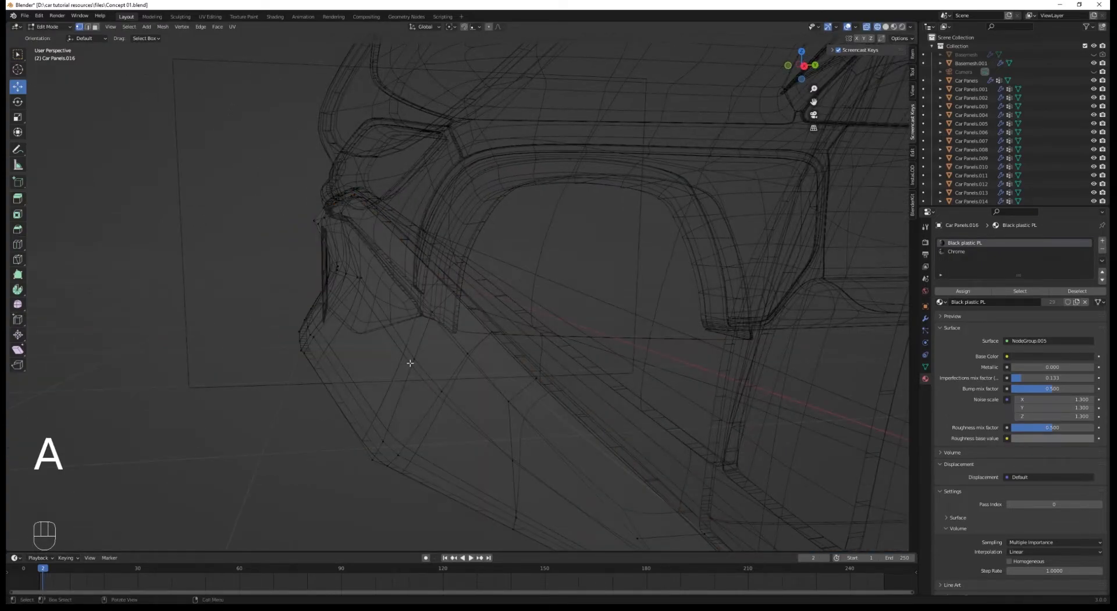
{"action": "key", "text": "shift+z"}
{"action": "left_click", "coordinate": [466, 373]}
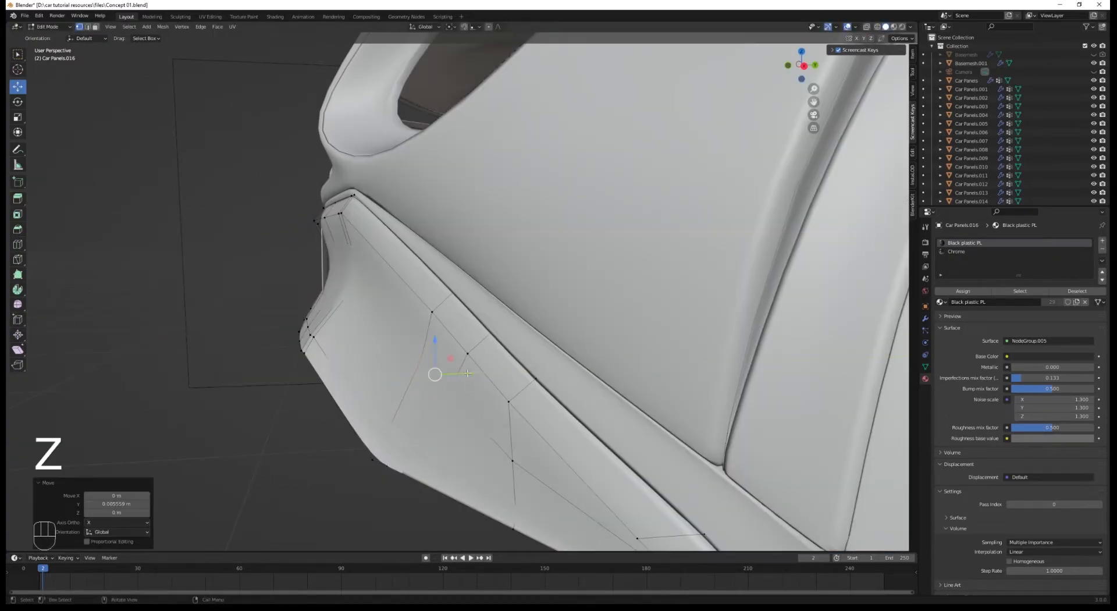
{"action": "left_click", "coordinate": [545, 433]}
{"action": "key", "text": "Tab"}
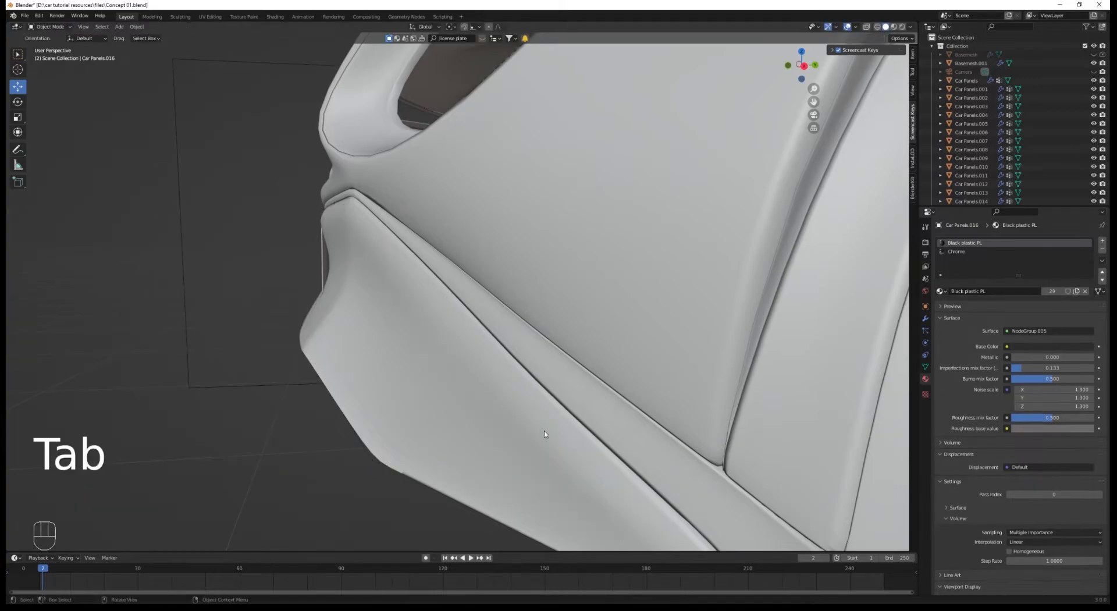
Apply Shade Smooth to the lower bumper object and view the whole car front in rendered shading.
{"action": "left_click", "coordinate": [513, 471]}
{"action": "key", "text": "z"}
{"action": "left_click", "coordinate": [531, 305]}
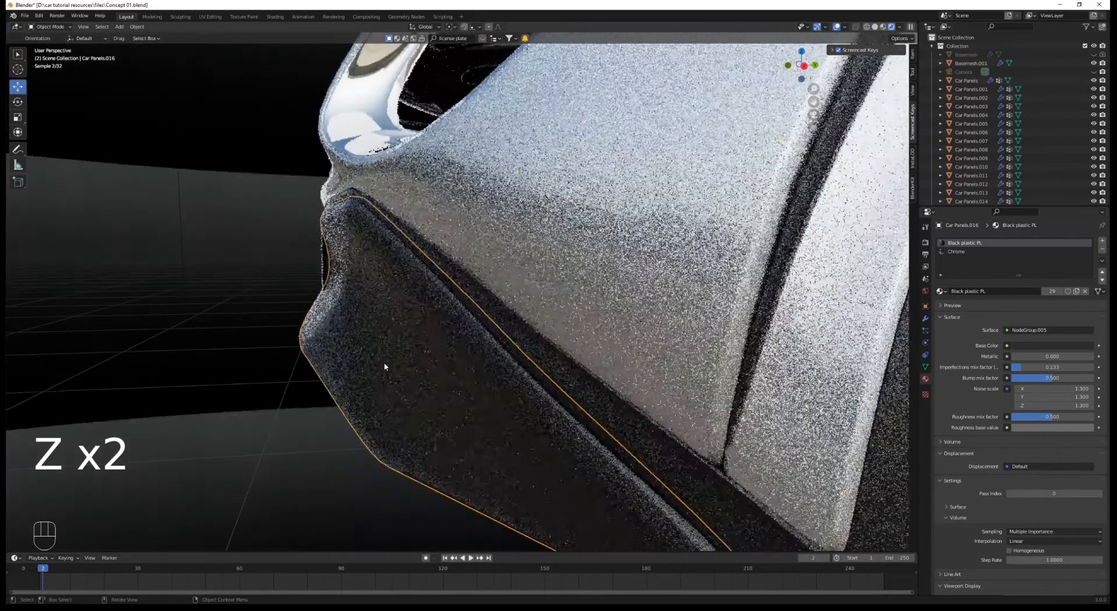
{"action": "left_click", "coordinate": [138, 27]}
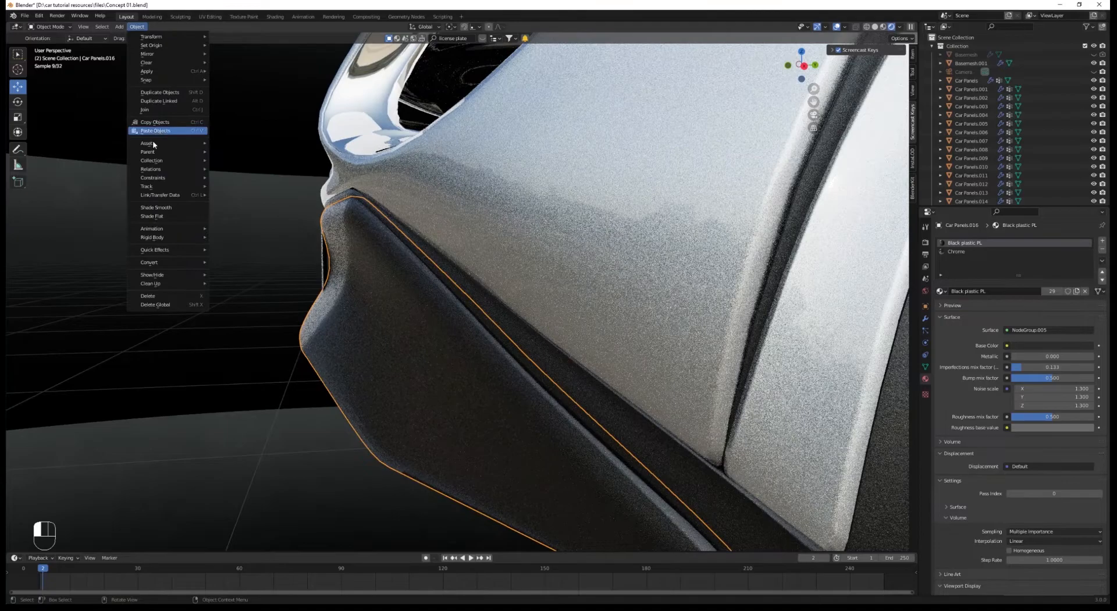
{"action": "left_click", "coordinate": [167, 209]}
{"action": "key", "text": "alt+a"}
{"action": "scroll", "coordinate": [495, 307], "scroll_direction": "down", "scroll_amount": 8}
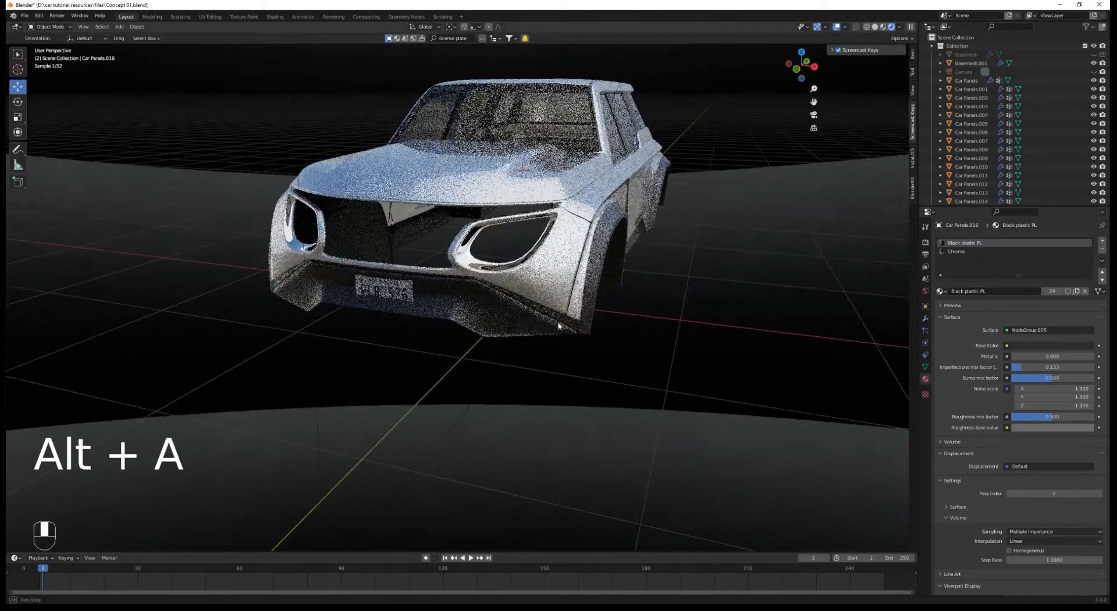
Move the lower strip's inner vertices from the car's center to the bend along Y by about 0.004 m.
{"action": "mouse_move", "coordinate": [558, 325]}
{"action": "middle_mouse_down"}
{"action": "mouse_move", "coordinate": [331, 351]}
{"action": "mouse_move", "coordinate": [439, 352]}
{"action": "mouse_move", "coordinate": [452, 372]}
{"action": "mouse_move", "coordinate": [517, 355]}
{"action": "mouse_move", "coordinate": [516, 329]}
{"action": "mouse_move", "coordinate": [443, 332]}
{"action": "mouse_move", "coordinate": [440, 346]}
{"action": "middle_mouse_up"}
{"action": "scroll", "coordinate": [441, 347], "scroll_direction": "up", "scroll_amount": 5}
{"action": "key", "text": "Tab"}
{"action": "scroll", "coordinate": [450, 350], "scroll_direction": "up", "scroll_amount": 2}
{"action": "key", "text": "z"}
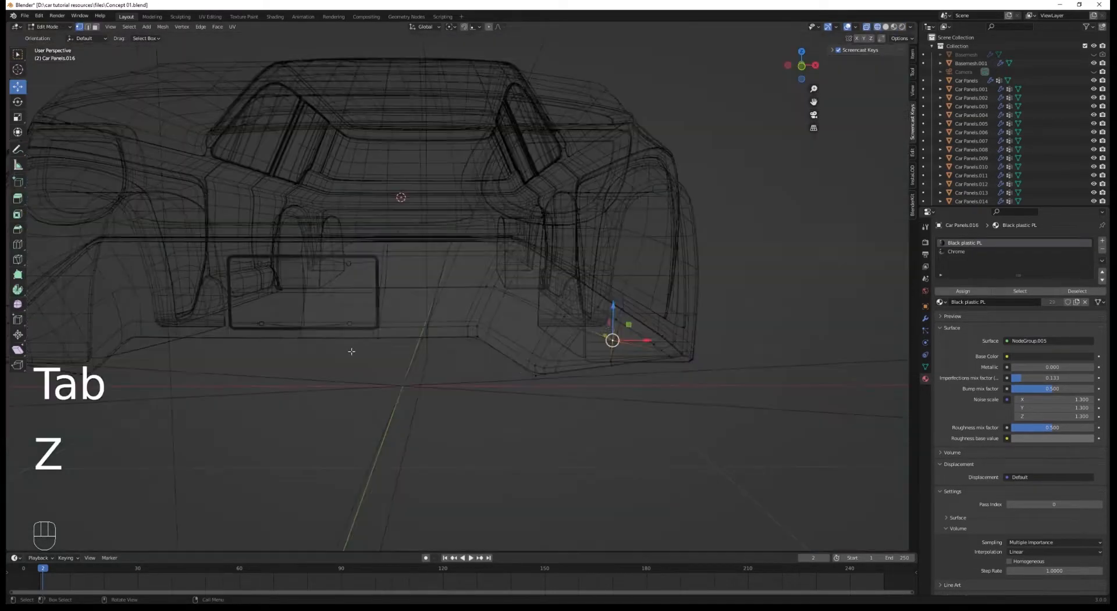
{"action": "key", "text": "a"}
{"action": "middle_click_drag", "start_coordinate": [351, 352], "coordinate": [305, 358]}
{"action": "scroll", "coordinate": [374, 339], "scroll_direction": "up", "scroll_amount": 4}
{"action": "left_click", "coordinate": [295, 276]}
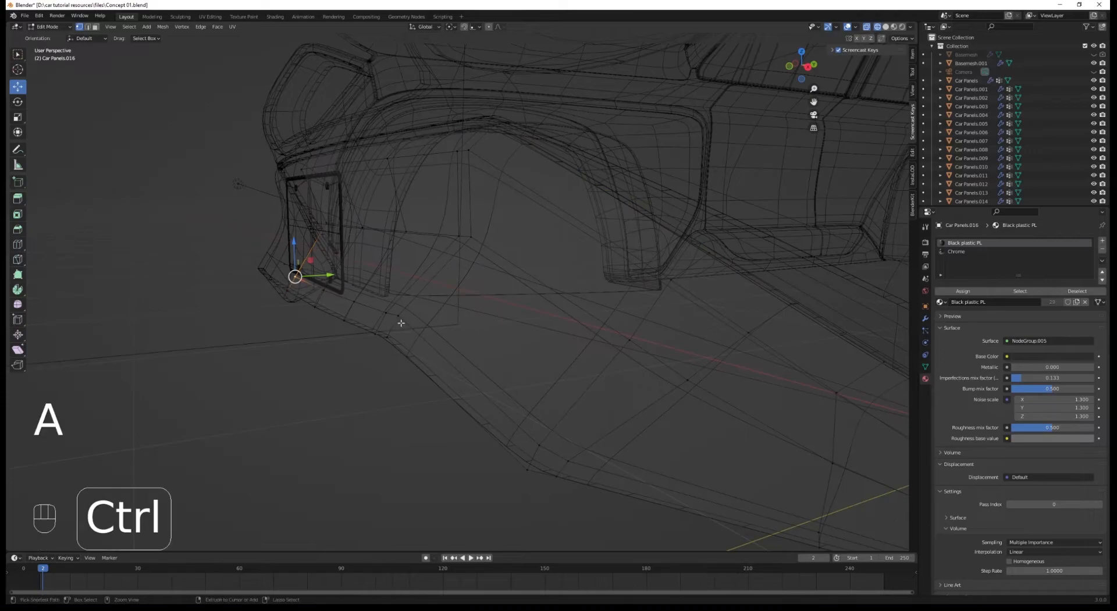
{"action": "middle_click_drag", "start_coordinate": [273, 289], "coordinate": [302, 305]}
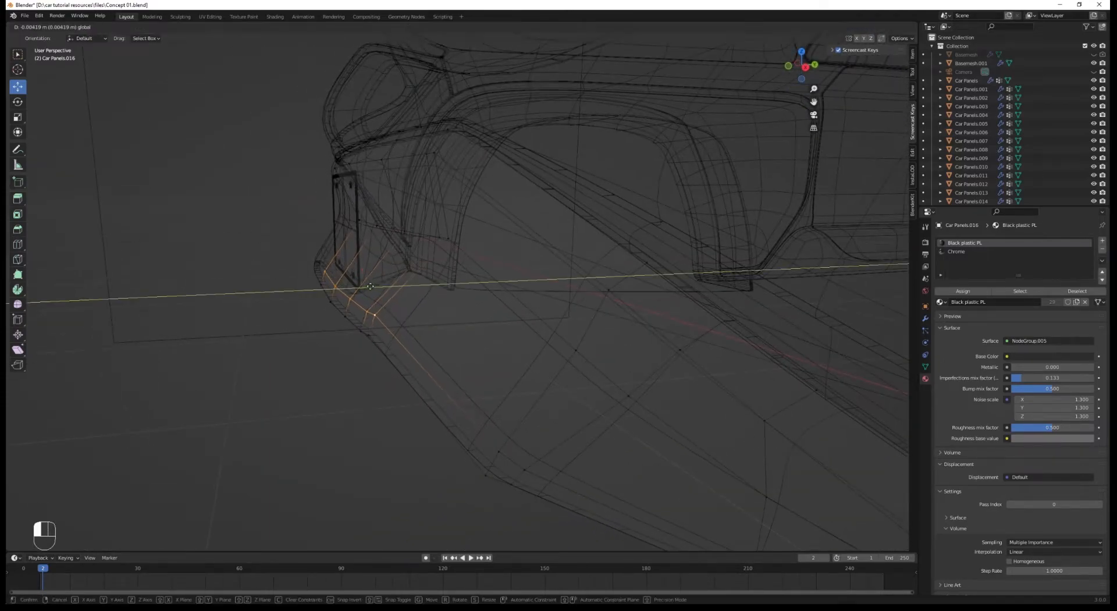
{"action": "left_click_drag", "start_coordinate": [366, 285], "coordinate": [366, 283]}
Move the two inner vertices at the lower outer corner by -0.0066 m along Y, and display solid shading.
{"action": "key", "text": "a"}
{"action": "middle_click_drag", "start_coordinate": [498, 392], "coordinate": [491, 390]}
{"action": "left_click", "coordinate": [461, 432]}
{"action": "left_click", "coordinate": [488, 449], "text": "shift"}
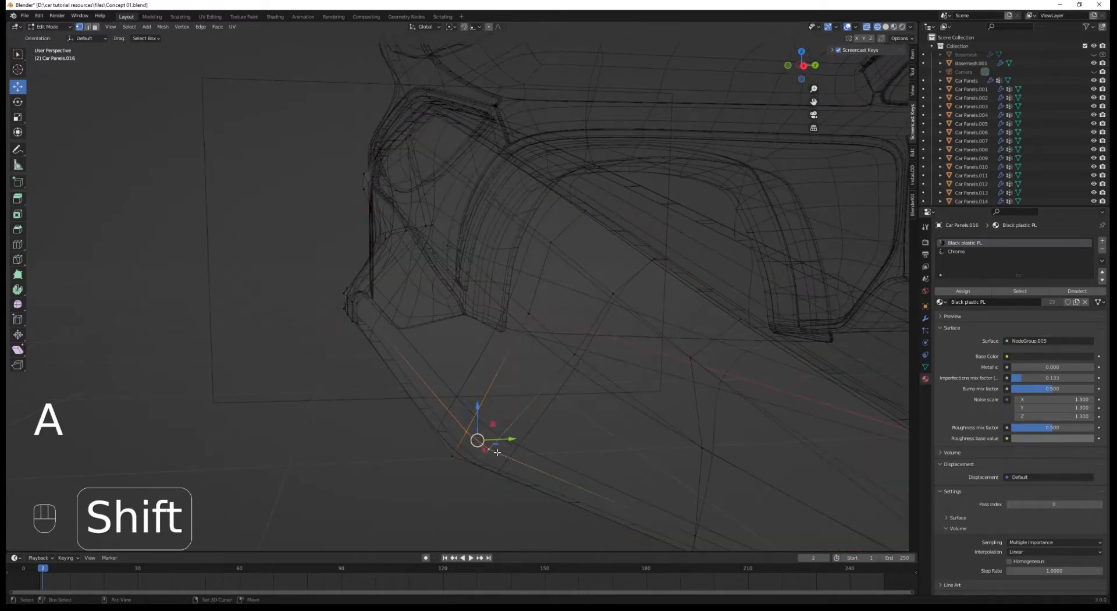
{"action": "key", "text": "z"}
{"action": "left_click_drag", "start_coordinate": [508, 442], "coordinate": [501, 441]}
{"action": "middle_click_drag", "start_coordinate": [501, 441], "coordinate": [549, 442]}
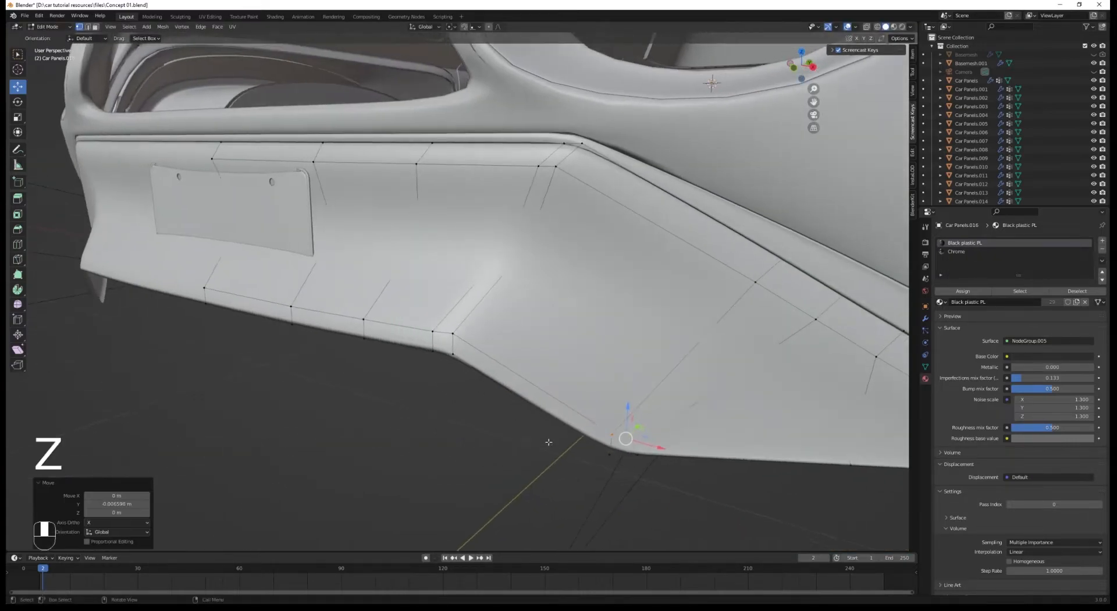
Add an edge loop along the bumper's lower strip and view the front in rendered shading.
{"action": "key", "text": "ctrl+r"}
{"action": "left_click", "coordinate": [453, 341]}
{"action": "left_click", "coordinate": [454, 336]}
{"action": "key", "text": "Tab"}
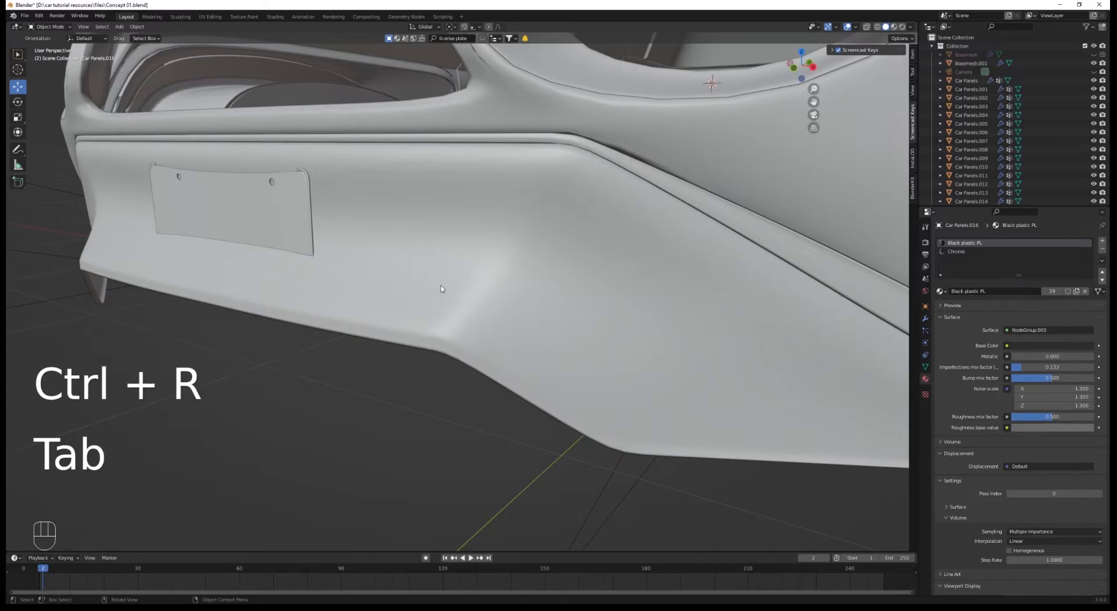
{"action": "key", "text": "z"}
{"action": "left_click", "coordinate": [463, 382]}
{"action": "key", "text": "z"}
{"action": "left_click", "coordinate": [481, 266]}
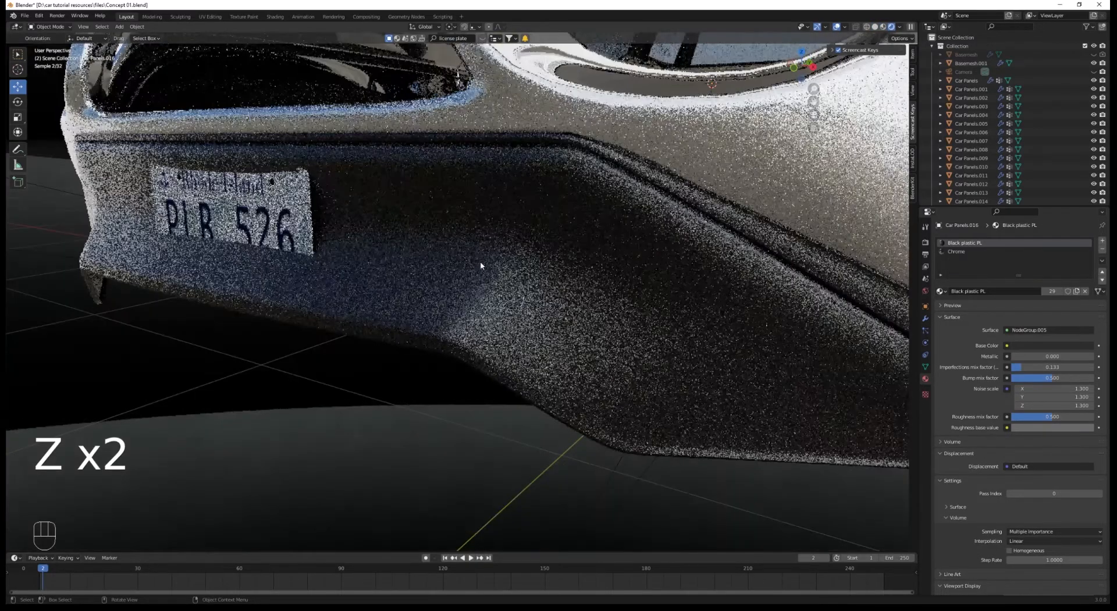
{"action": "scroll", "coordinate": [481, 268], "scroll_direction": "down", "scroll_amount": 5}
{"action": "middle_click_drag", "start_coordinate": [455, 354], "coordinate": [400, 396]}
{"action": "scroll", "coordinate": [400, 396], "scroll_direction": "up", "scroll_amount": 5}
In wireframe, move the vertices at the bumper's lower outer corner along Y by about 0.005 m.
{"action": "key", "text": "z"}
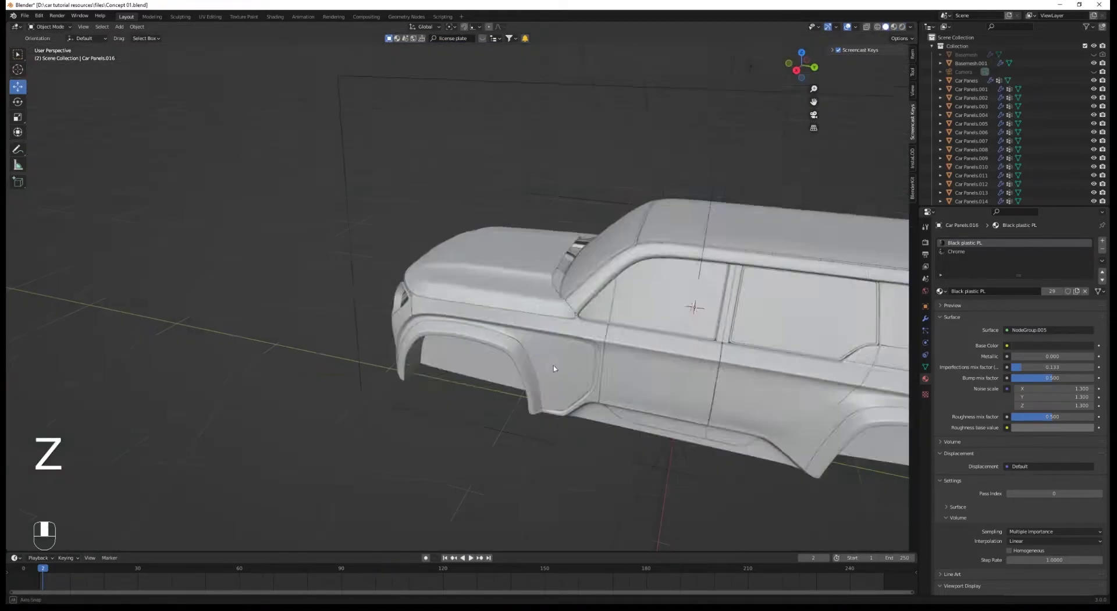
{"action": "mouse_move", "coordinate": [553, 366]}
{"action": "middle_mouse_down"}
{"action": "mouse_move", "coordinate": [498, 318]}
{"action": "mouse_move", "coordinate": [534, 325]}
{"action": "mouse_move", "coordinate": [516, 349]}
{"action": "mouse_move", "coordinate": [525, 295]}
{"action": "middle_mouse_up"}
{"action": "scroll", "coordinate": [533, 324], "scroll_direction": "up", "scroll_amount": 6}
{"action": "key", "text": "Tab"}
{"action": "key", "text": "z"}
{"action": "key", "text": "a"}
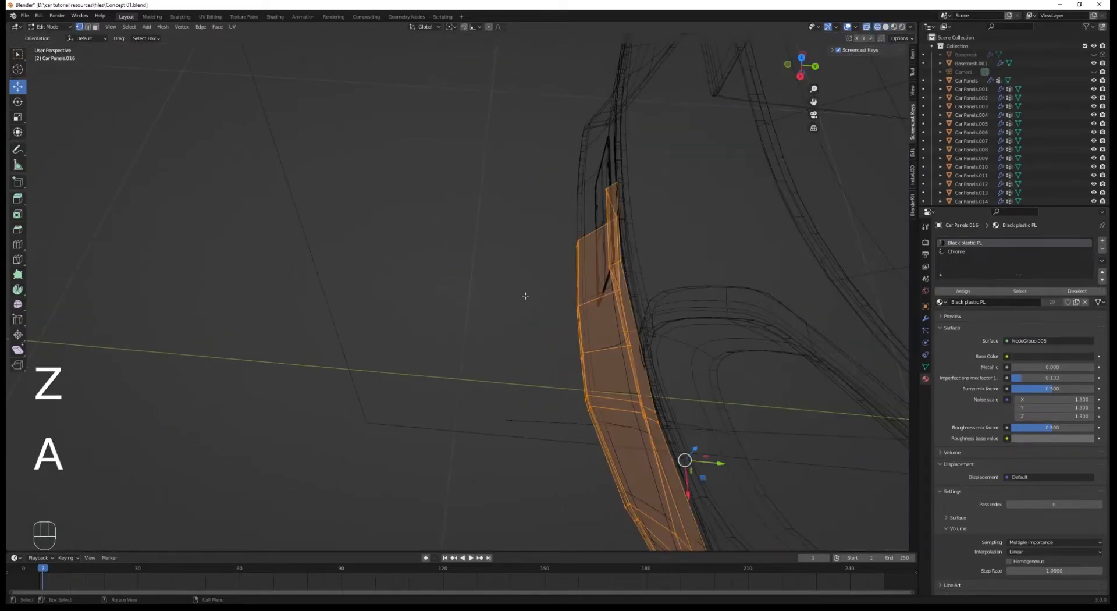
{"action": "left_click_drag", "start_coordinate": [594, 414], "coordinate": [594, 414]}
{"action": "middle_click_drag", "start_coordinate": [593, 414], "coordinate": [555, 311]}
{"action": "left_click_drag", "start_coordinate": [558, 301], "coordinate": [570, 298]}
{"action": "key", "text": "a"}
{"action": "middle_click_drag", "start_coordinate": [550, 417], "coordinate": [542, 396]}
{"action": "left_click_drag", "start_coordinate": [534, 443], "coordinate": [568, 479]}
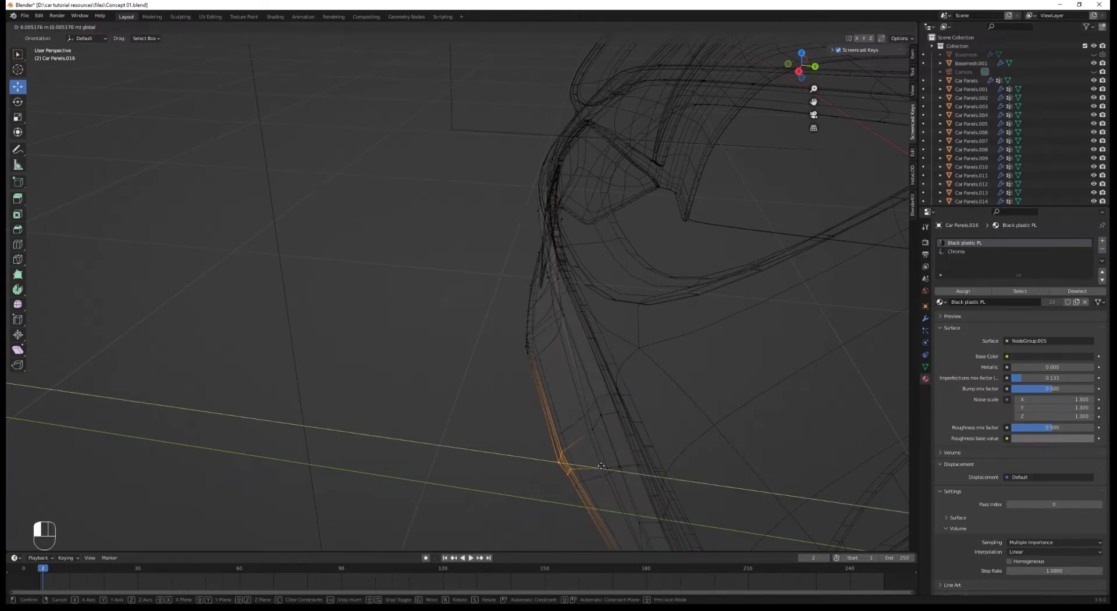
Inspect the adjusted lower outer corner and the whole car front in rendered shading.
{"action": "key", "text": "Tab"}
{"action": "key", "text": "z"}
{"action": "key", "text": "z"}
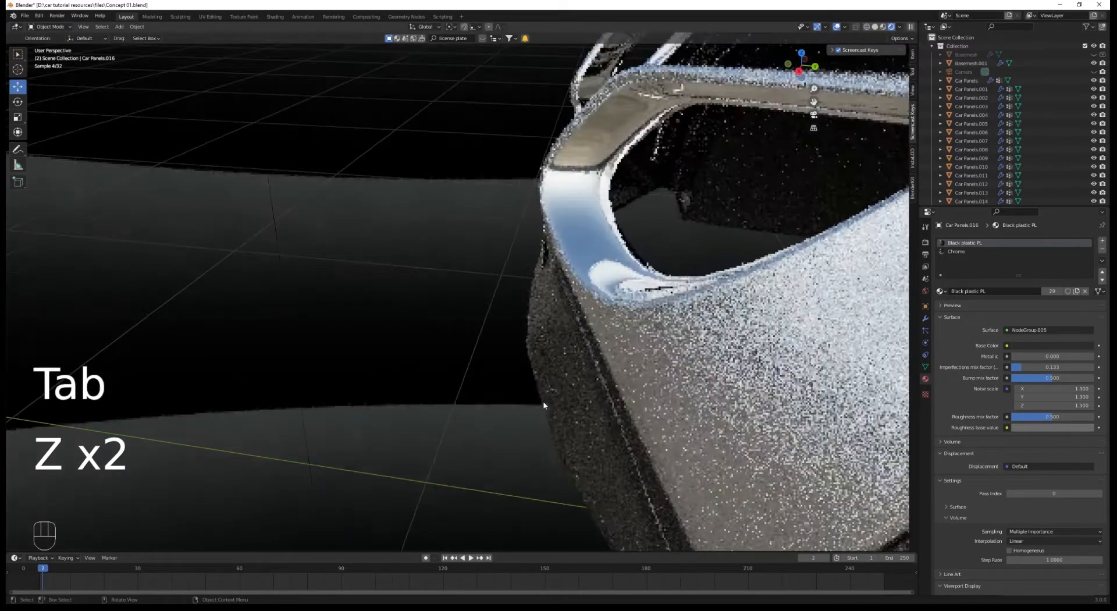
{"action": "middle_click_drag", "start_coordinate": [546, 404], "coordinate": [558, 381]}
{"action": "scroll", "coordinate": [558, 382], "scroll_direction": "down", "scroll_amount": 6}
{"action": "middle_click_drag", "start_coordinate": [457, 372], "coordinate": [535, 366]}
{"action": "middle_click_drag", "start_coordinate": [457, 332], "coordinate": [417, 372], "text": "shift"}
In solid shading, add an edge loop along the bumper's upper strip and return to object mode.
{"action": "key", "text": "z"}
{"action": "left_click", "coordinate": [482, 372]}
{"action": "middle_click_drag", "start_coordinate": [494, 370], "coordinate": [459, 280]}
{"action": "scroll", "coordinate": [457, 280], "scroll_direction": "up", "scroll_amount": 5}
{"action": "key", "text": "Tab"}
{"action": "scroll", "coordinate": [458, 281], "scroll_direction": "up", "scroll_amount": 1}
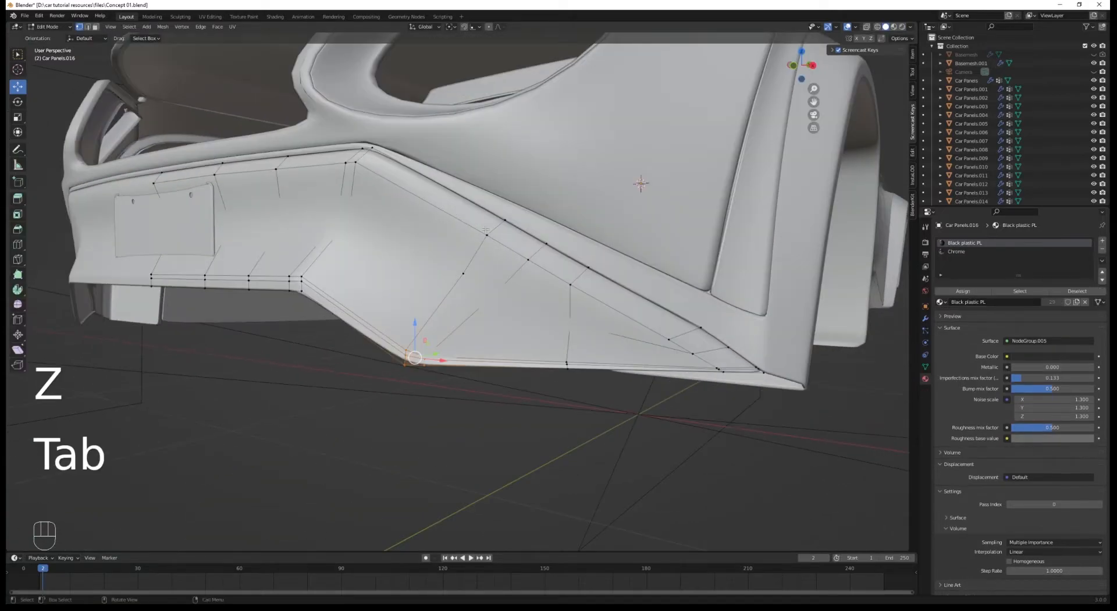
{"action": "key", "text": "ctrl+r"}
{"action": "left_click", "coordinate": [492, 229]}
{"action": "left_click", "coordinate": [486, 232]}
{"action": "key", "text": "Tab"}
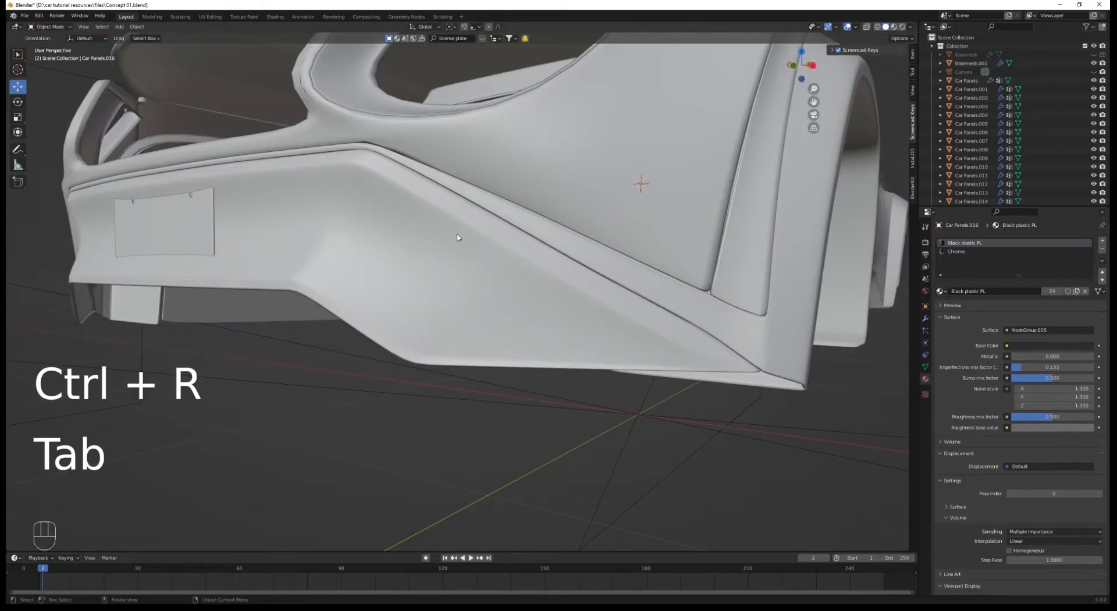
Examine the sharpened upper bumper edge in rendered shading and through the camera.
{"action": "key", "text": "z"}
{"action": "key", "text": "z"}
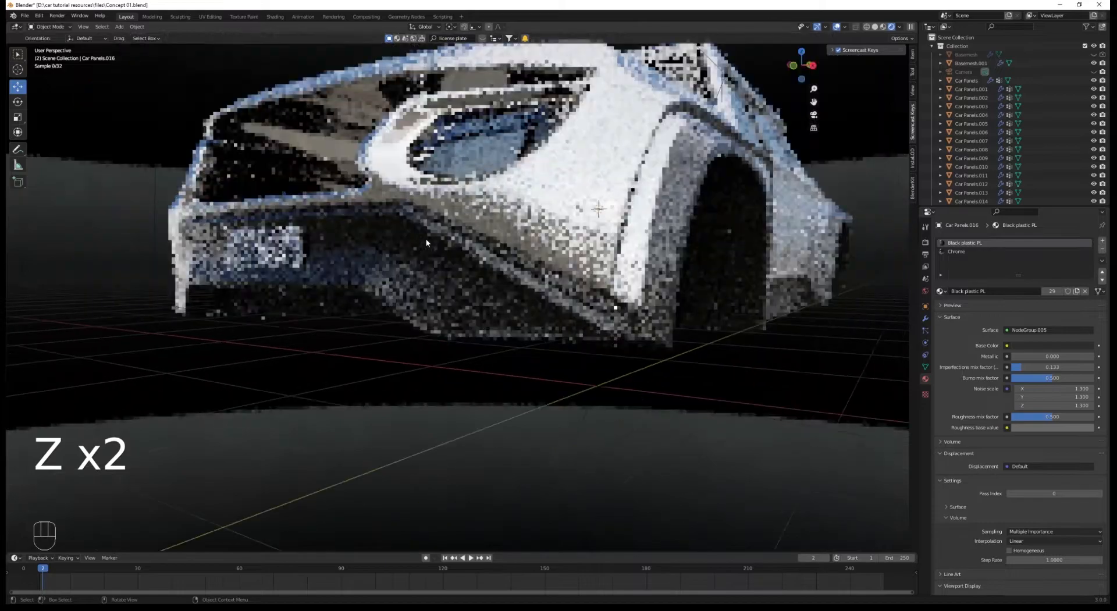
{"action": "scroll", "coordinate": [428, 233], "scroll_direction": "down", "scroll_amount": 4}
{"action": "middle_click_drag", "start_coordinate": [373, 224], "coordinate": [461, 260]}
{"action": "scroll", "coordinate": [469, 261], "scroll_direction": "down", "scroll_amount": 5}
{"action": "key", "text": "KP_0"}
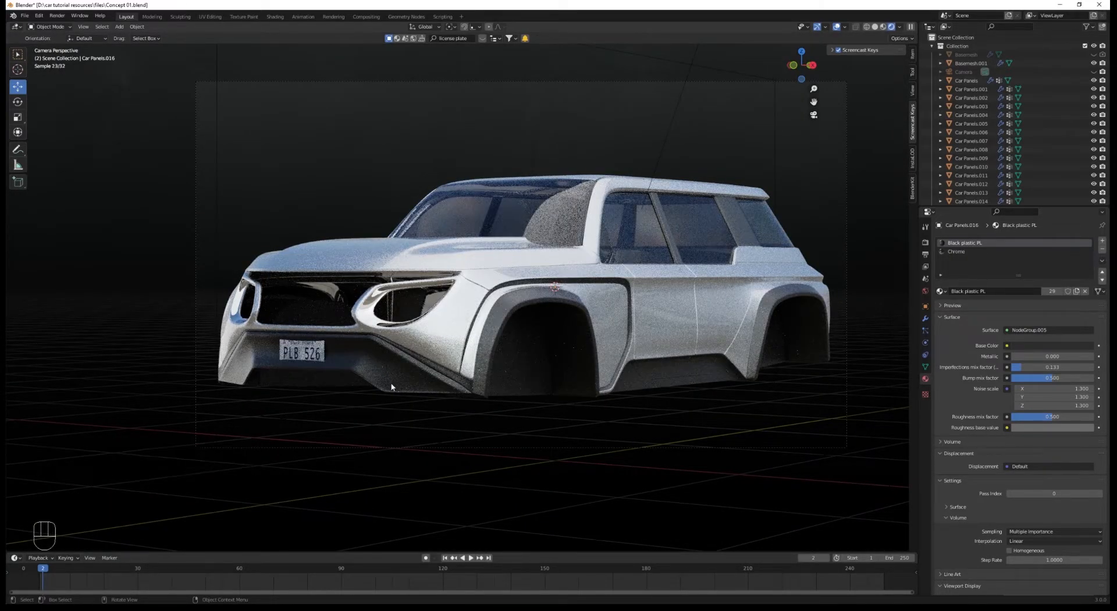
Slide the interior vertex of the diagonal outer section along its edge toward the bumper's outer tip.
{"action": "middle_click_drag", "start_coordinate": [448, 396], "coordinate": [494, 316]}
{"action": "scroll", "coordinate": [517, 411], "scroll_direction": "up", "scroll_amount": 5}
{"action": "scroll", "coordinate": [512, 321], "scroll_direction": "up", "scroll_amount": 5}
{"action": "key", "text": "Tab"}
{"action": "key", "text": "z"}
{"action": "key", "text": "a"}
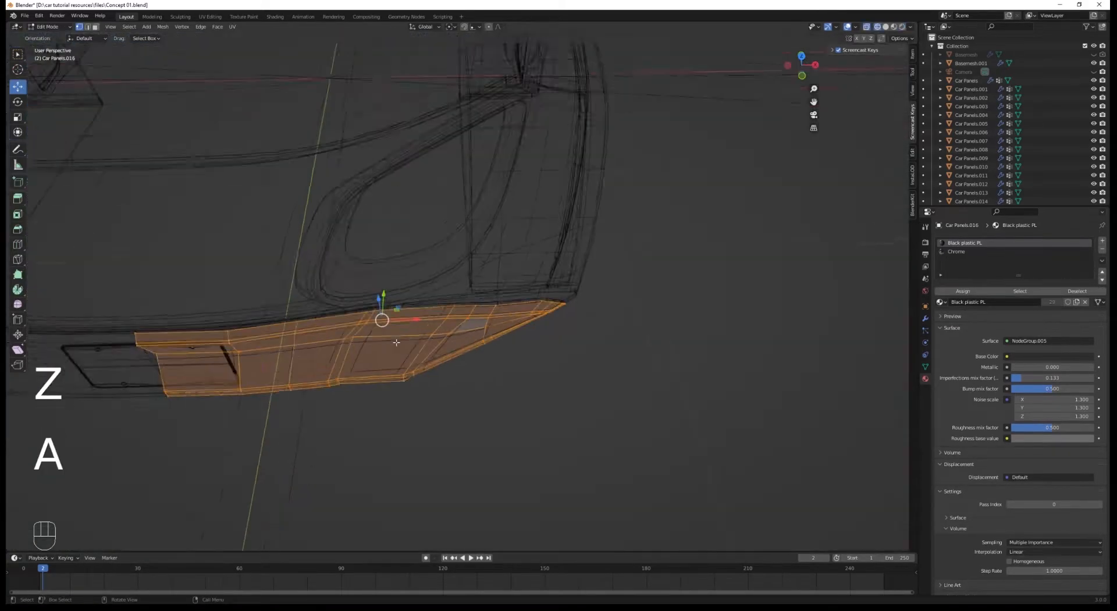
{"action": "scroll", "coordinate": [445, 369], "scroll_direction": "up", "scroll_amount": 2}
{"action": "mouse_move", "coordinate": [473, 353]}
{"action": "left_mouse_down"}
{"action": "mouse_move", "coordinate": [511, 377]}
{"action": "mouse_move", "coordinate": [502, 360]}
{"action": "mouse_move", "coordinate": [480, 359]}
{"action": "left_mouse_up"}
{"action": "key", "text": "z"}
{"action": "middle_click_drag", "start_coordinate": [480, 359], "coordinate": [534, 314]}
{"action": "left_click", "coordinate": [502, 303]}
{"action": "key", "text": "g"}
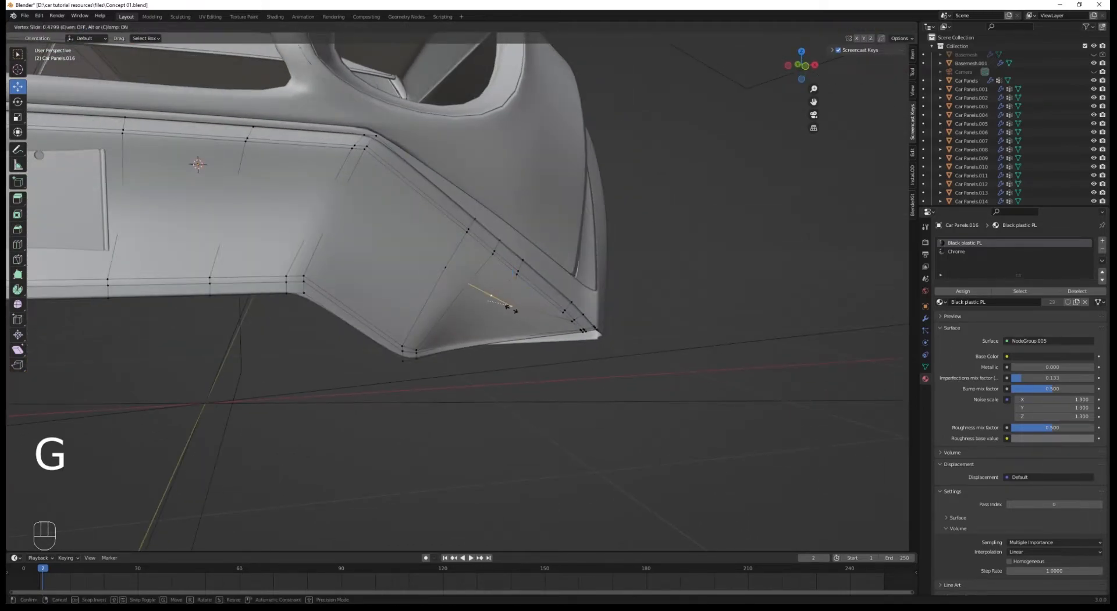
{"action": "left_click", "coordinate": [509, 307]}
Check the diagonal outer section in rendered shading and in the camera view.
{"action": "key", "text": "Tab"}
{"action": "key", "text": "z"}
{"action": "key", "text": "z"}
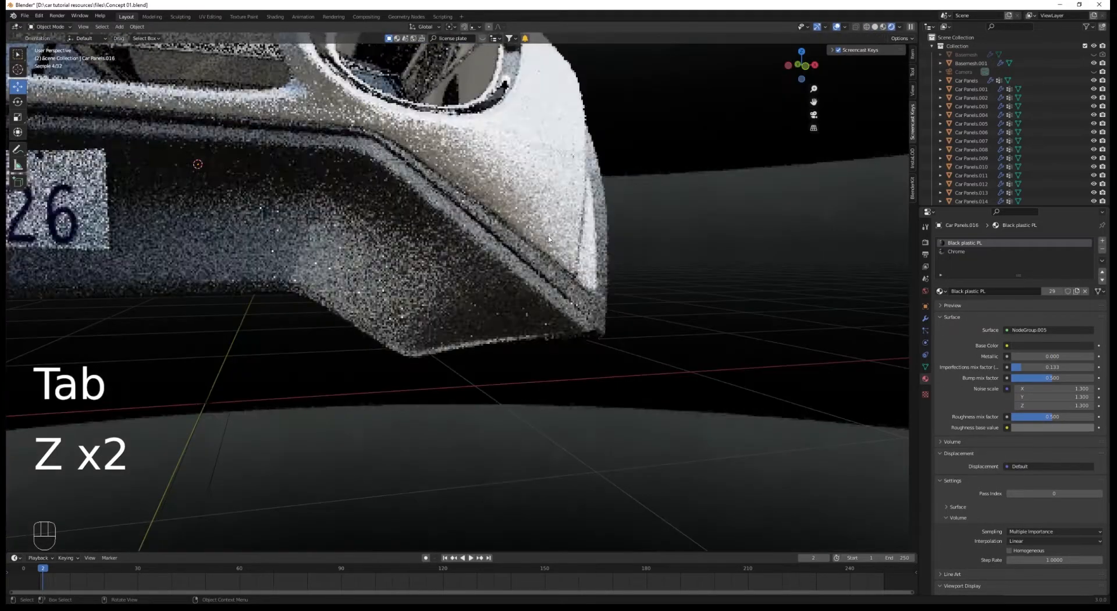
{"action": "scroll", "coordinate": [549, 236], "scroll_direction": "down", "scroll_amount": 5}
{"action": "middle_click_drag", "start_coordinate": [551, 295], "coordinate": [429, 265]}
{"action": "scroll", "coordinate": [500, 316], "scroll_direction": "down", "scroll_amount": 3}
{"action": "key", "text": "KP_0"}
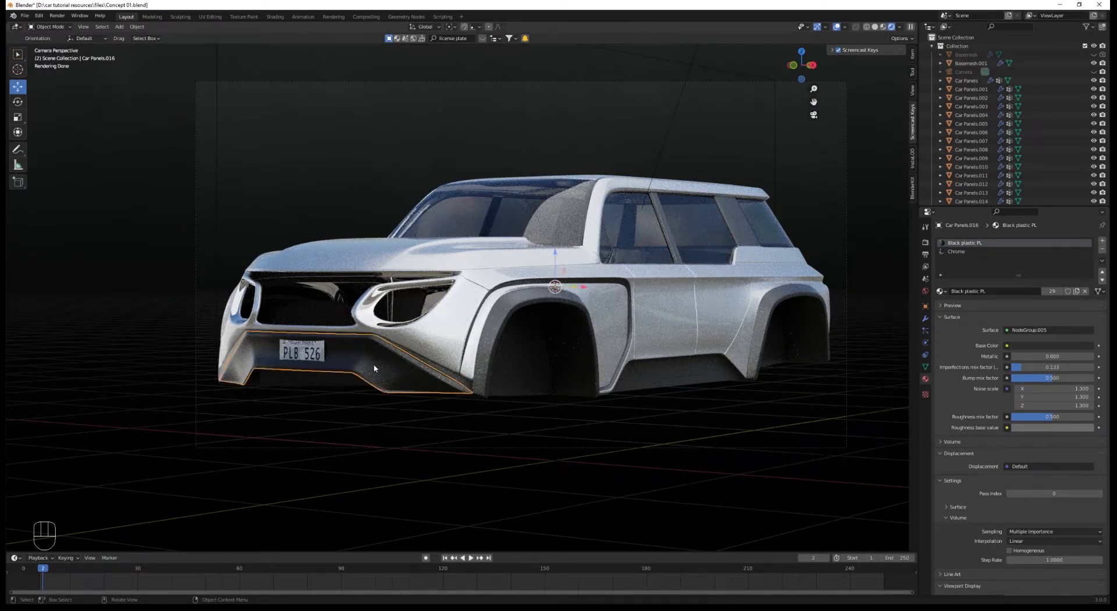
In wireframe, select the middle vertices of the outer section's lower edge and move them outward along X.
{"action": "left_click", "coordinate": [386, 434]}
{"action": "scroll", "coordinate": [347, 412], "scroll_direction": "down", "scroll_amount": 4}
{"action": "mouse_move", "coordinate": [373, 406]}
{"action": "middle_mouse_down"}
{"action": "mouse_move", "coordinate": [347, 412]}
{"action": "mouse_move", "coordinate": [449, 372]}
{"action": "mouse_move", "coordinate": [572, 379]}
{"action": "middle_mouse_up"}
{"action": "key", "text": "alt+a"}
{"action": "scroll", "coordinate": [347, 412], "scroll_direction": "up", "scroll_amount": 1}
{"action": "scroll", "coordinate": [449, 372], "scroll_direction": "up", "scroll_amount": 4}
{"action": "key", "text": "z"}
{"action": "scroll", "coordinate": [469, 349], "scroll_direction": "up", "scroll_amount": 1}
{"action": "left_click", "coordinate": [417, 324]}
{"action": "key", "text": "Tab"}
{"action": "scroll", "coordinate": [407, 321], "scroll_direction": "up", "scroll_amount": 5}
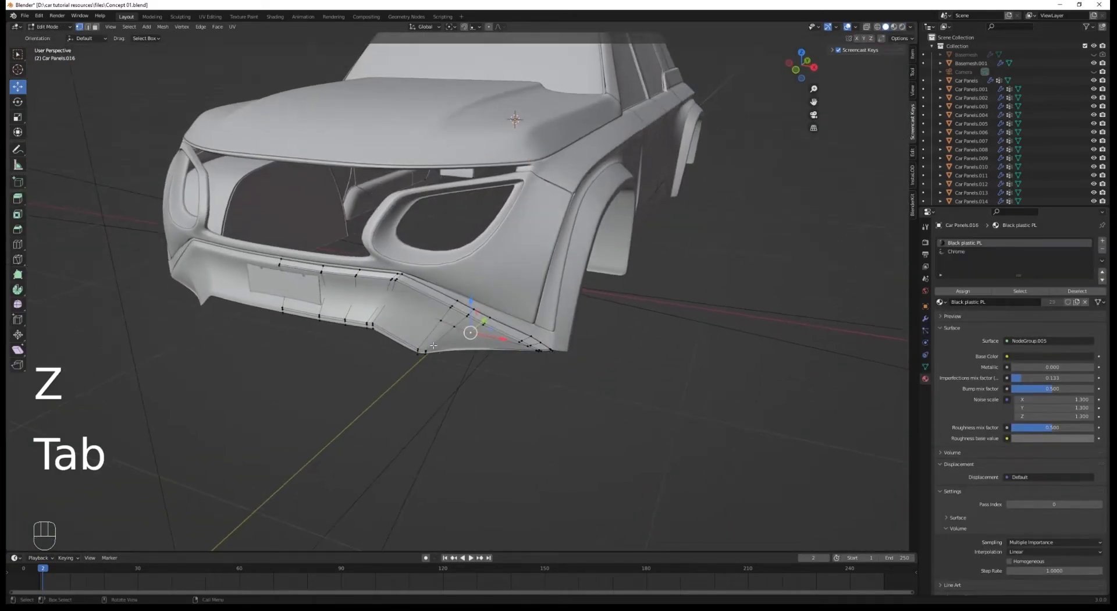
{"action": "key", "text": "z"}
{"action": "scroll", "coordinate": [431, 326], "scroll_direction": "up", "scroll_amount": 3}
{"action": "key", "text": "a"}
{"action": "middle_click_drag", "start_coordinate": [513, 411], "coordinate": [534, 382]}
{"action": "left_click_drag", "start_coordinate": [534, 382], "coordinate": [569, 432]}
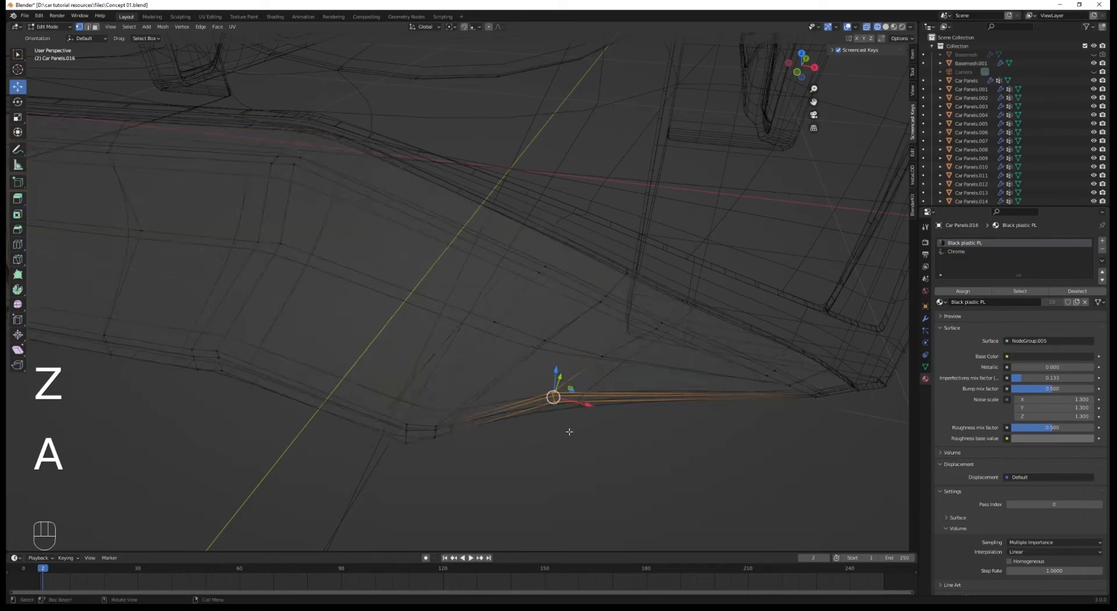
{"action": "middle_click_drag", "start_coordinate": [568, 432], "coordinate": [576, 391]}
{"action": "left_click_drag", "start_coordinate": [583, 392], "coordinate": [621, 397]}
Slide the vertex above the outer section's lower edge toward the bumper's outer tip.
{"action": "key", "text": "a"}
{"action": "middle_click_drag", "start_coordinate": [621, 397], "coordinate": [612, 357]}
{"action": "left_click", "coordinate": [607, 350]}
{"action": "key", "text": "g"}
{"action": "key", "text": "g"}
{"action": "left_click", "coordinate": [627, 359]}
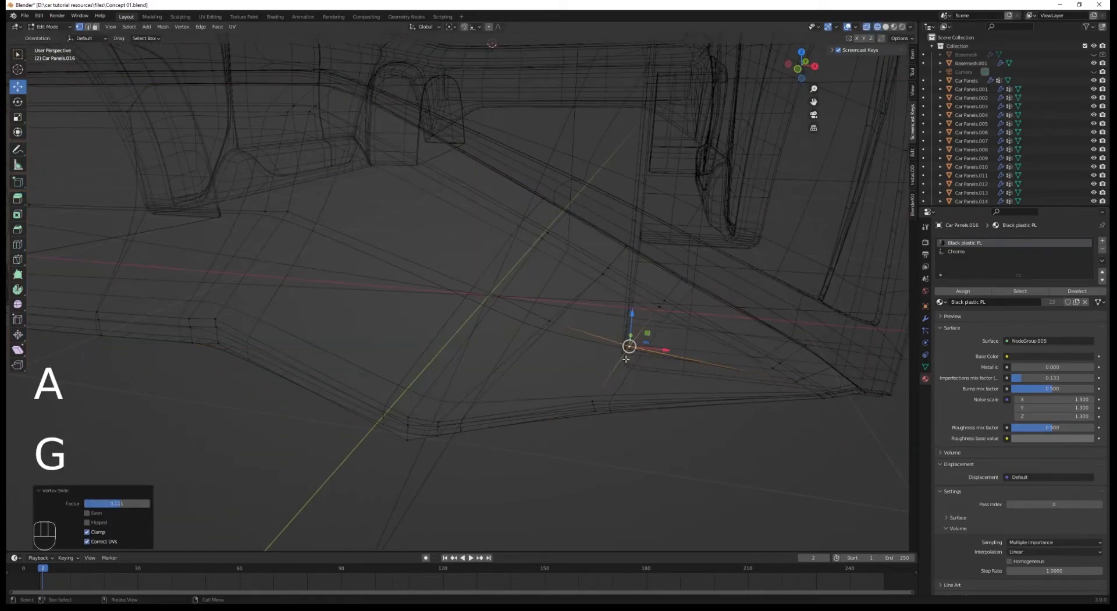
Move the middle loop's vertices from the car's center to the bend along Y by about 0.013 m, and view the front in rendered shading.
{"action": "key", "text": "a"}
{"action": "middle_click_drag", "start_coordinate": [477, 361], "coordinate": [546, 355]}
{"action": "middle_click_drag", "start_coordinate": [545, 355], "coordinate": [452, 370]}
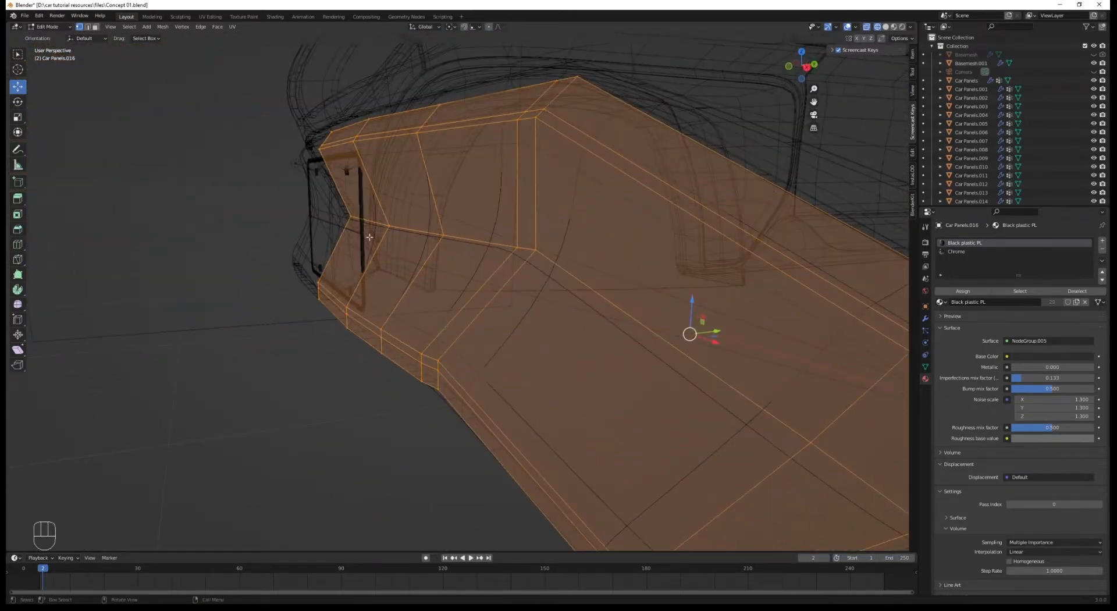
{"action": "left_click", "coordinate": [352, 219]}
{"action": "left_click", "coordinate": [536, 249], "text": "ctrl"}
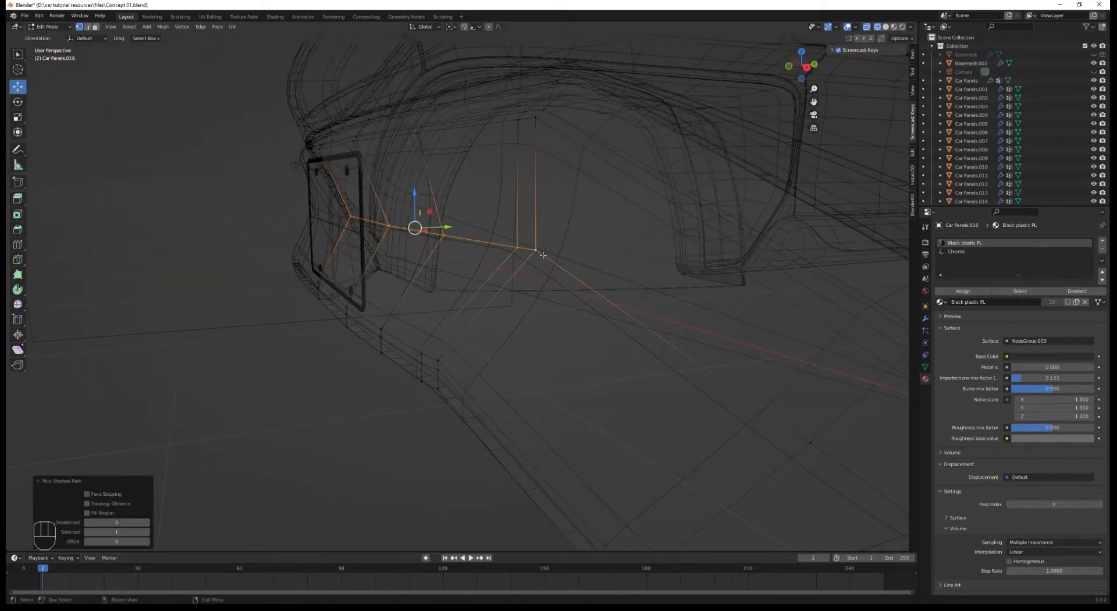
{"action": "key", "text": "z"}
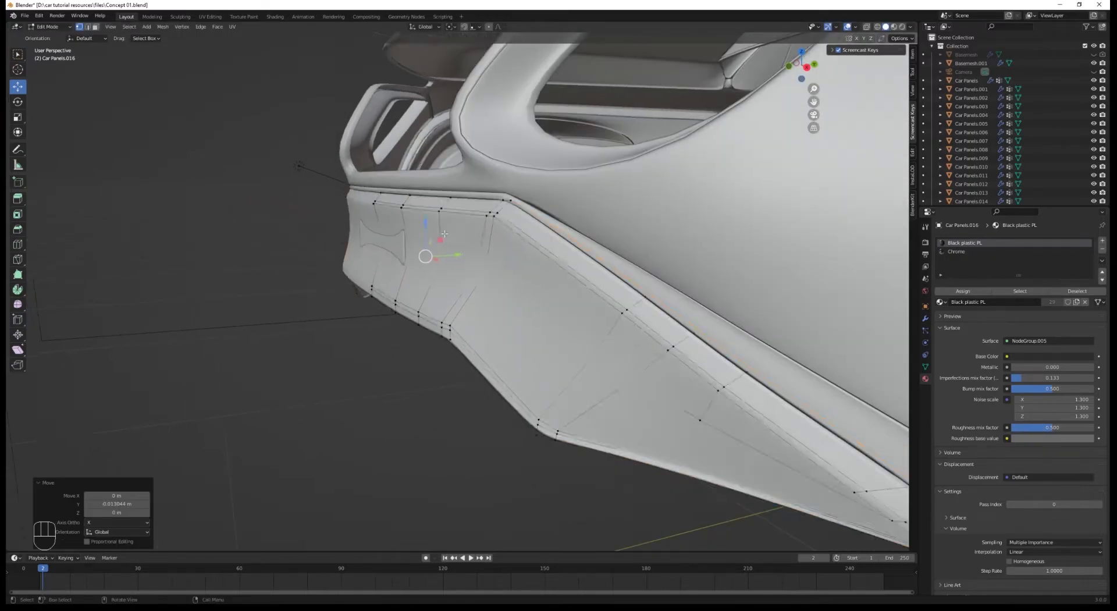
{"action": "key", "text": "Tab"}
{"action": "key", "text": "z"}
{"action": "key", "text": "z"}
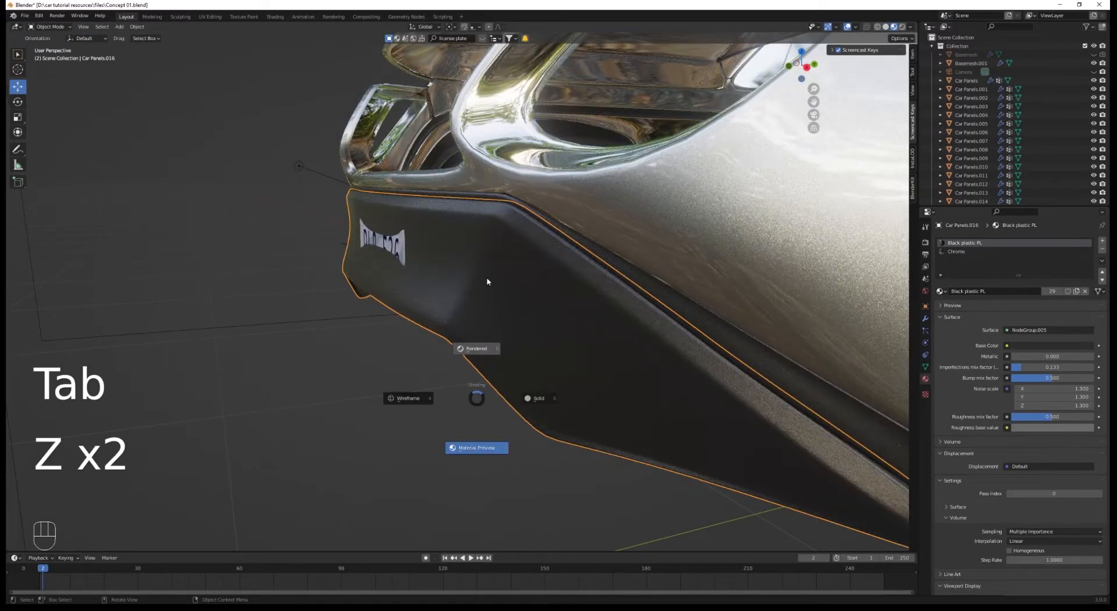
{"action": "key", "text": "alt+a"}
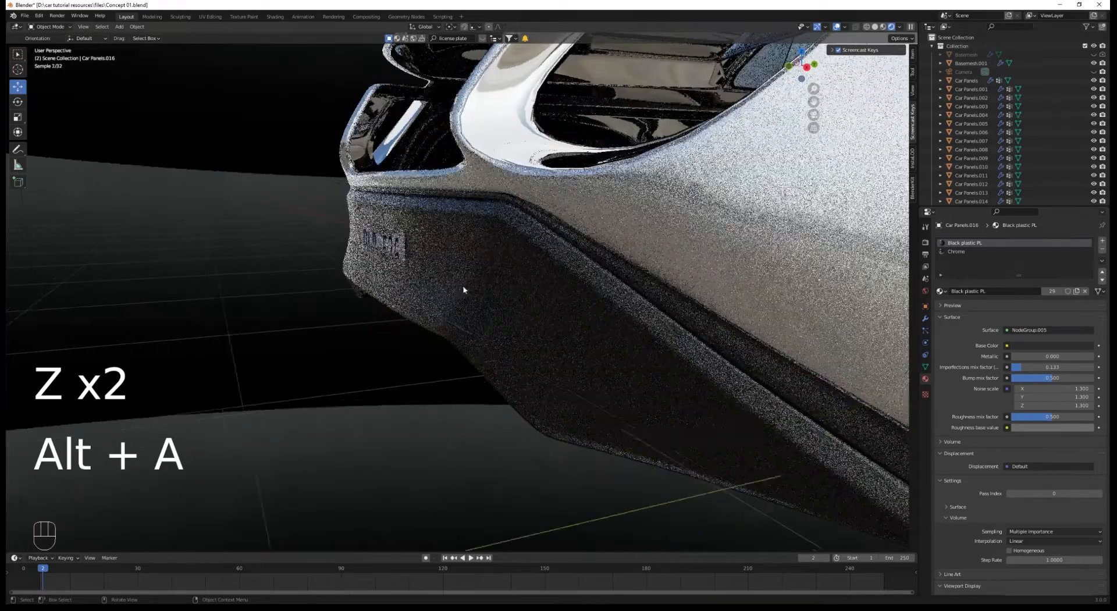
{"action": "middle_click_drag", "start_coordinate": [464, 292], "coordinate": [553, 359]}
{"action": "key", "text": "KP_1"}
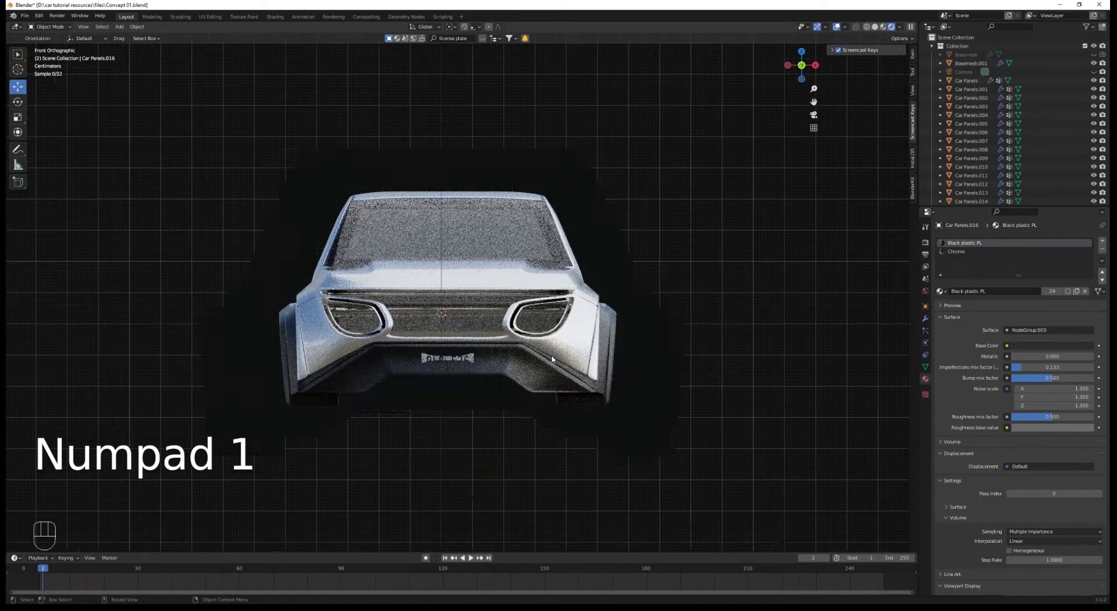
Set the render level of the bumper's Subdivision modifier to 4.
{"action": "key", "text": "z"}
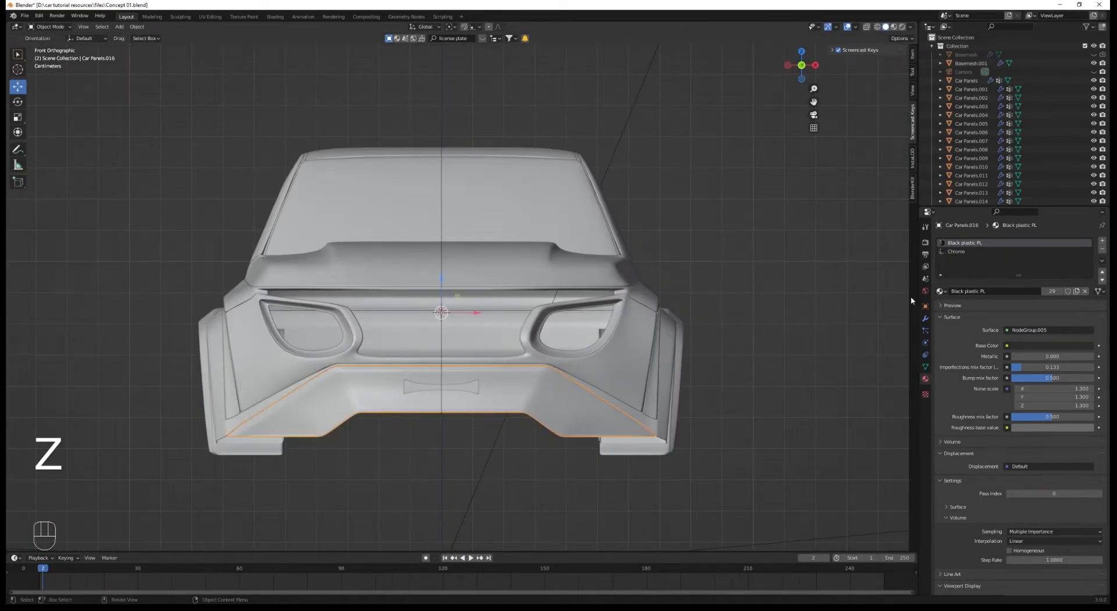
{"action": "left_click", "coordinate": [926, 319]}
{"action": "middle_click_drag", "start_coordinate": [667, 372], "coordinate": [600, 317]}
{"action": "scroll", "coordinate": [600, 317], "scroll_direction": "up", "scroll_amount": 3}
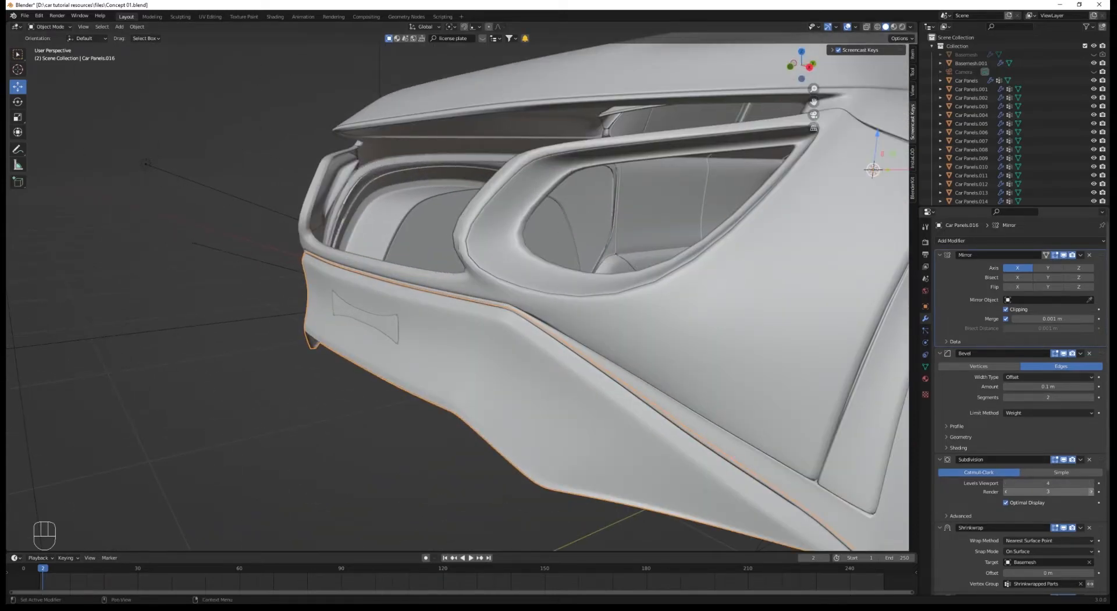
{"action": "scroll", "coordinate": [967, 511], "scroll_direction": "down", "scroll_amount": 3}
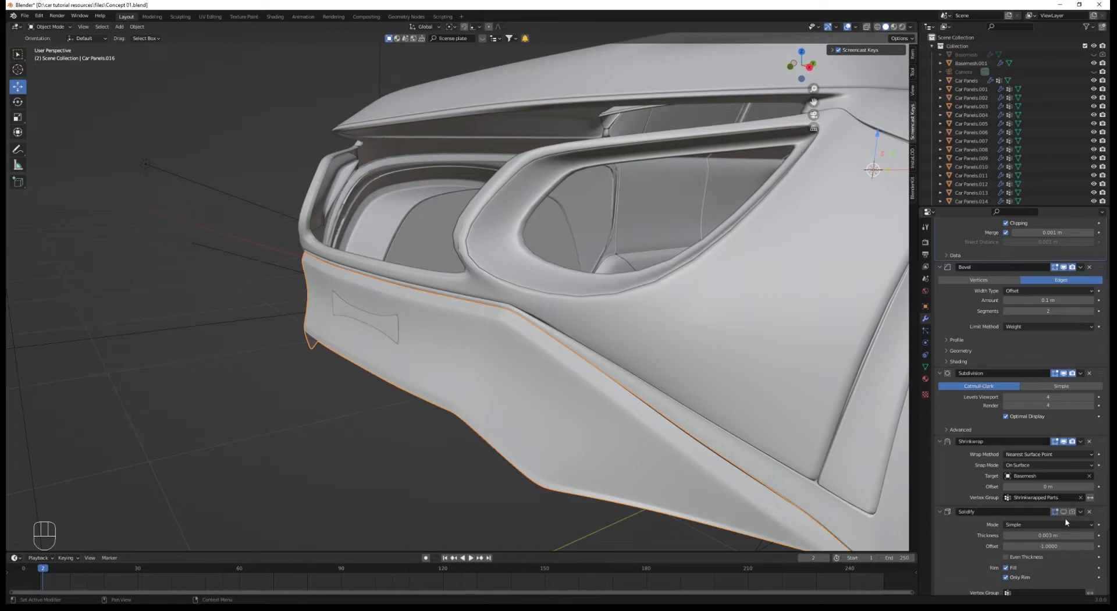
{"action": "scroll", "coordinate": [990, 501], "scroll_direction": "up", "scroll_amount": 3}
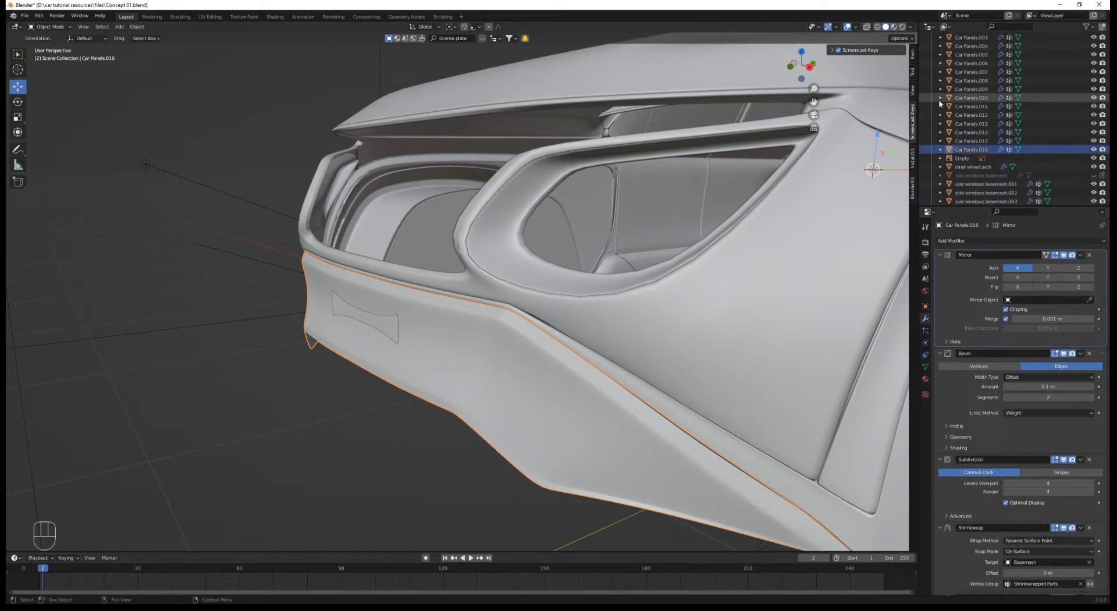
Rename the bumper object "front bumper upper part basemesh".
{"action": "double_click", "coordinate": [971, 149]}
{"action": "scroll", "coordinate": [970, 151], "scroll_direction": "down", "scroll_amount": 3}
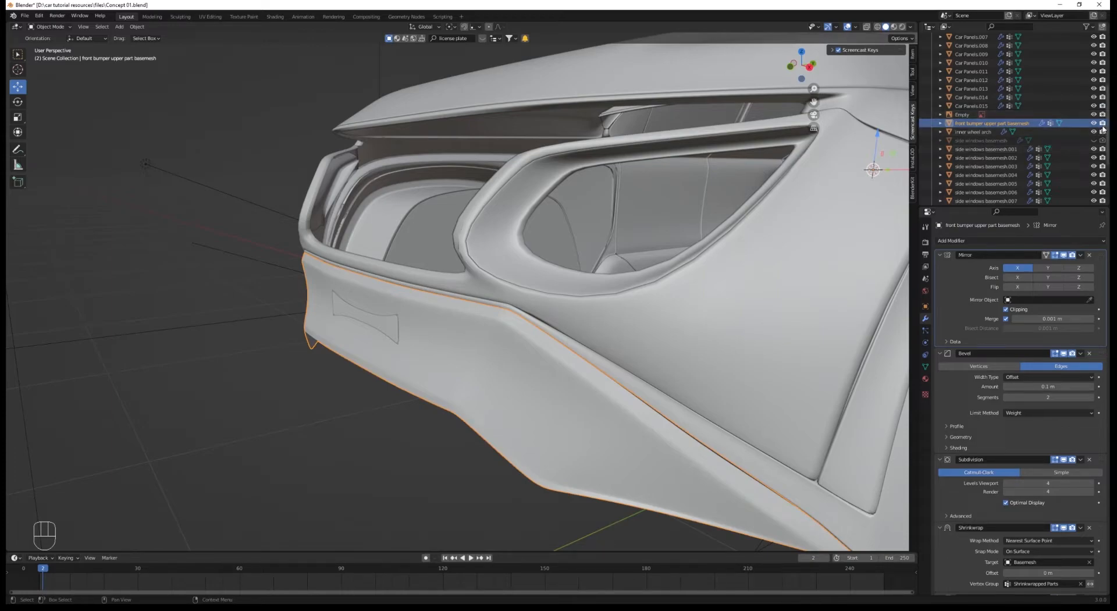
{"action": "scroll", "coordinate": [567, 303], "scroll_direction": "down", "scroll_amount": 4}
Duplicate the bumper object in place and hide the original from both viewport and render.
{"action": "middle_click_drag", "start_coordinate": [562, 302], "coordinate": [582, 307]}
{"action": "scroll", "coordinate": [584, 307], "scroll_direction": "up", "scroll_amount": 3}
{"action": "key", "text": "shift+d"}
{"action": "right_click", "coordinate": [616, 286]}
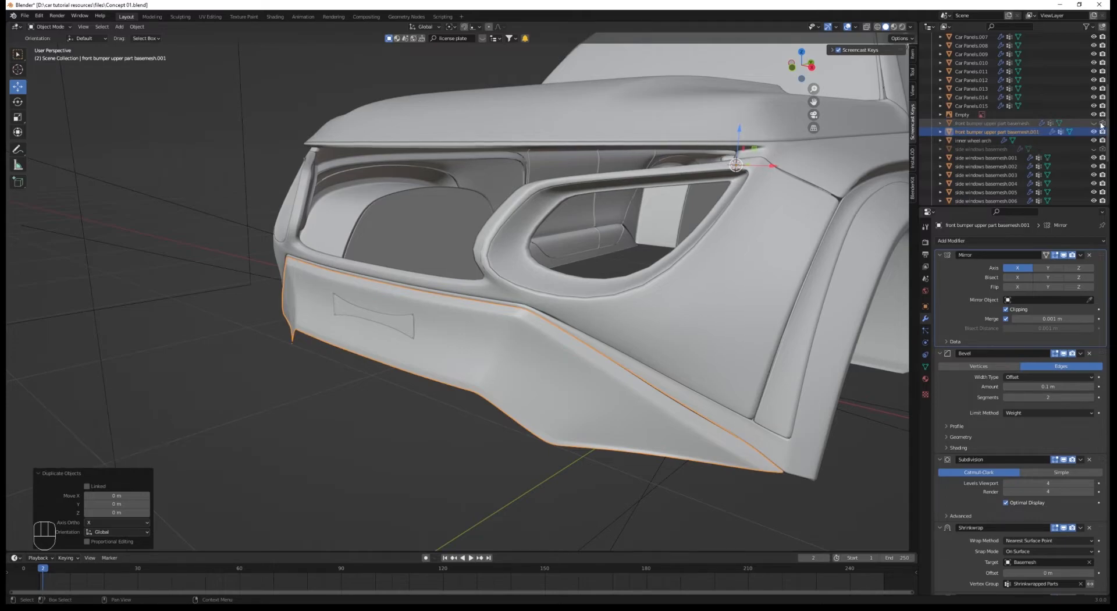
Set the duplicate's Subdivision viewport and render levels to 2 and its Shrinkwrap target to "front bumper upper part basemesh".
{"action": "left_click", "coordinate": [1007, 491]}
{"action": "scroll", "coordinate": [1042, 506], "scroll_direction": "down", "scroll_amount": 4}
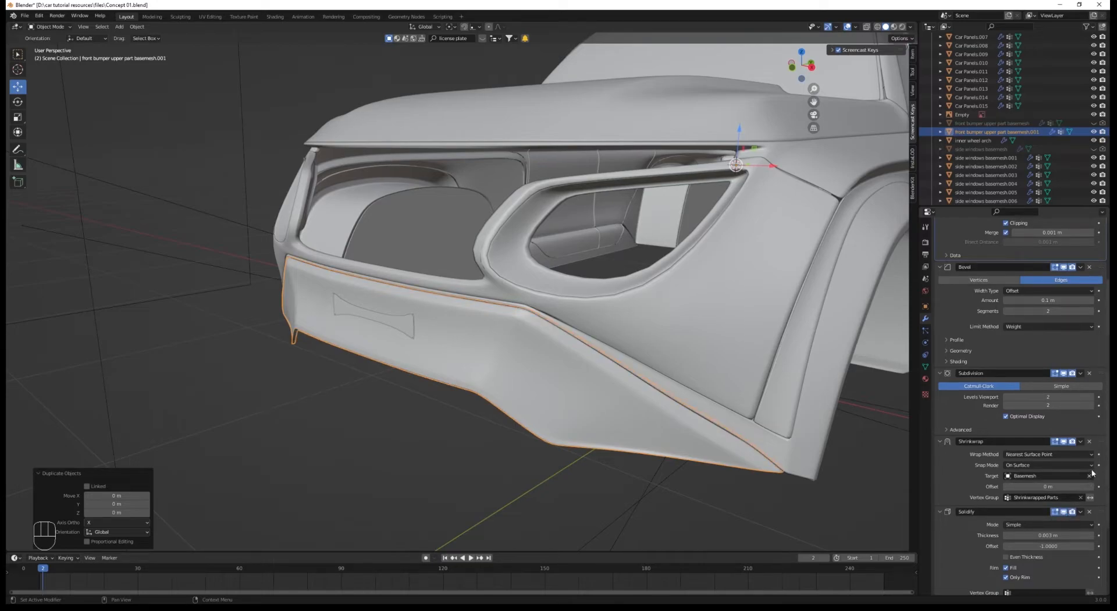
{"action": "left_click", "coordinate": [1090, 476]}
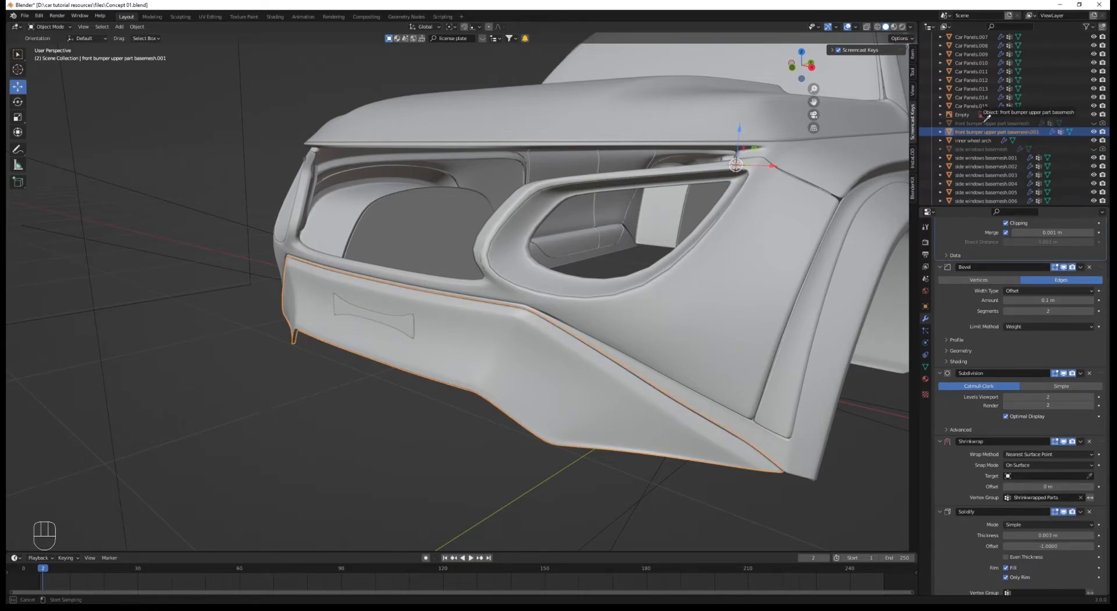
Assign all of the duplicate's vertices to the Shrinkwrapped Parts vertex group.
{"action": "key", "text": "Tab"}
{"action": "key", "text": "a"}
{"action": "left_click", "coordinate": [926, 366]}
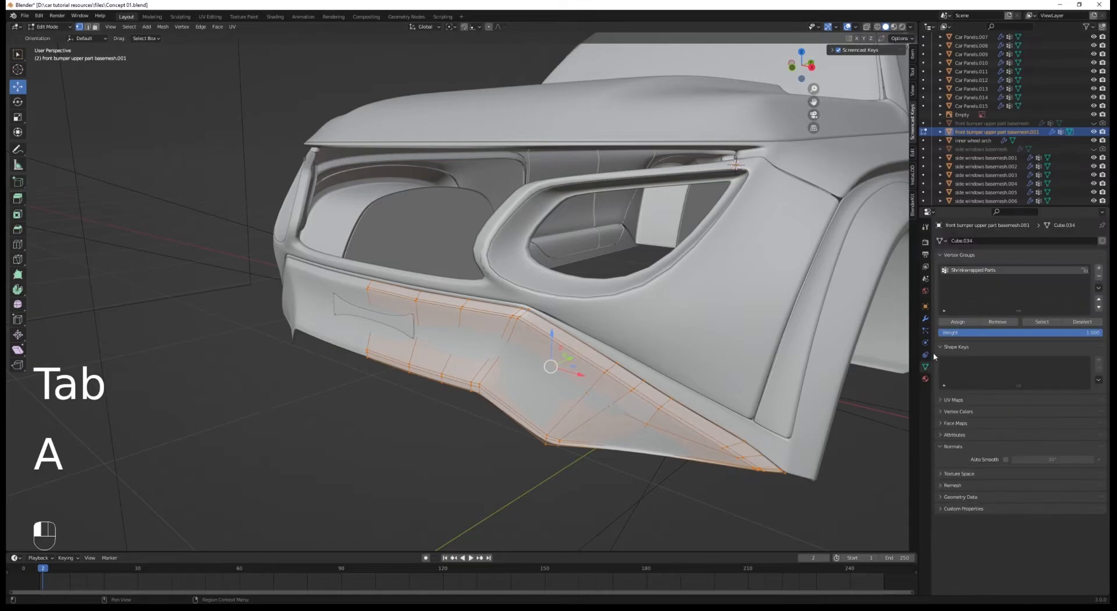
{"action": "left_click", "coordinate": [925, 319]}
{"action": "key", "text": "Tab"}
{"action": "middle_click_drag", "start_coordinate": [739, 120], "coordinate": [505, 280]}
Show the duplicated bumper's mesh in wireframe from the front, in face selection mode.
{"action": "key", "text": "Tab"}
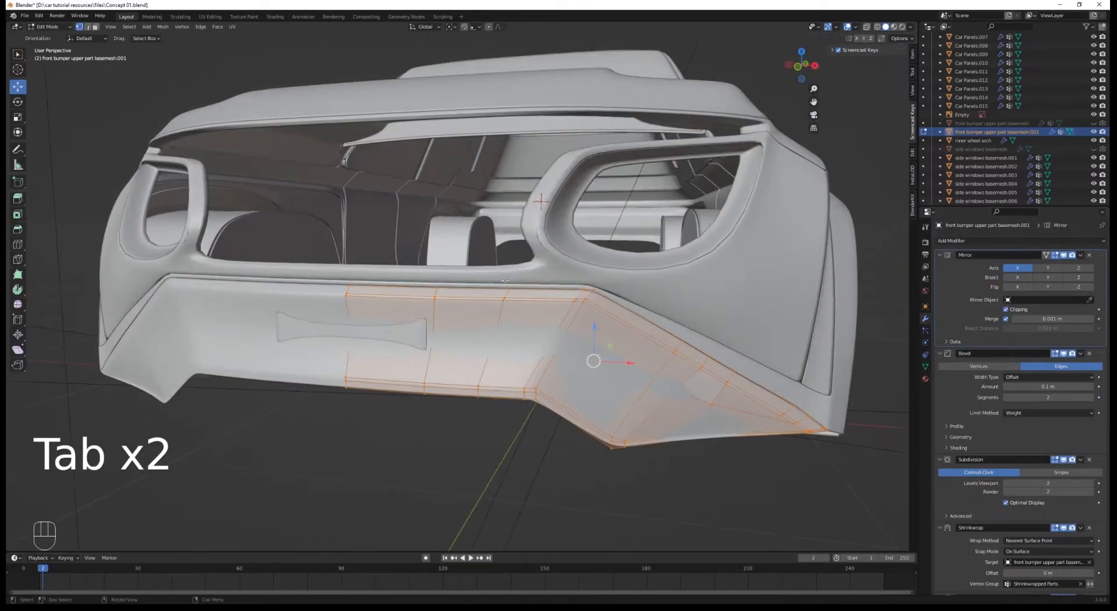
{"action": "key", "text": "KP_1"}
{"action": "key", "text": "z"}
{"action": "key", "text": "3"}
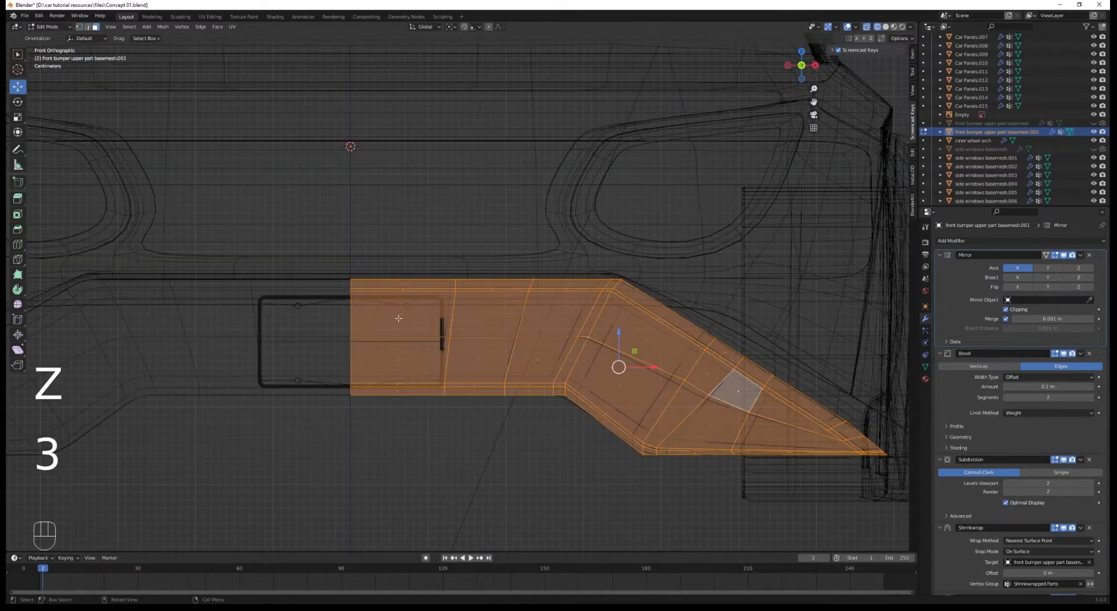
{"action": "scroll", "coordinate": [401, 323], "scroll_direction": "up", "scroll_amount": 1}
{"action": "key", "text": "ctrl+r"}
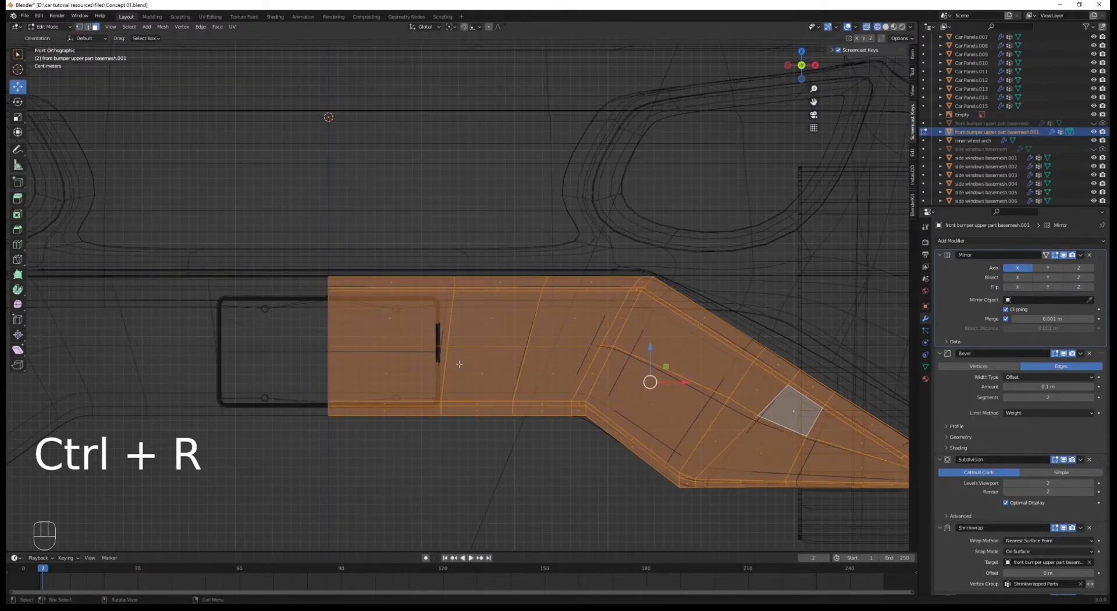
{"action": "scroll", "coordinate": [717, 408], "scroll_direction": "down", "scroll_amount": 2}
{"action": "left_click", "coordinate": [734, 411]}
{"action": "left_click", "coordinate": [732, 395], "text": "shift"}
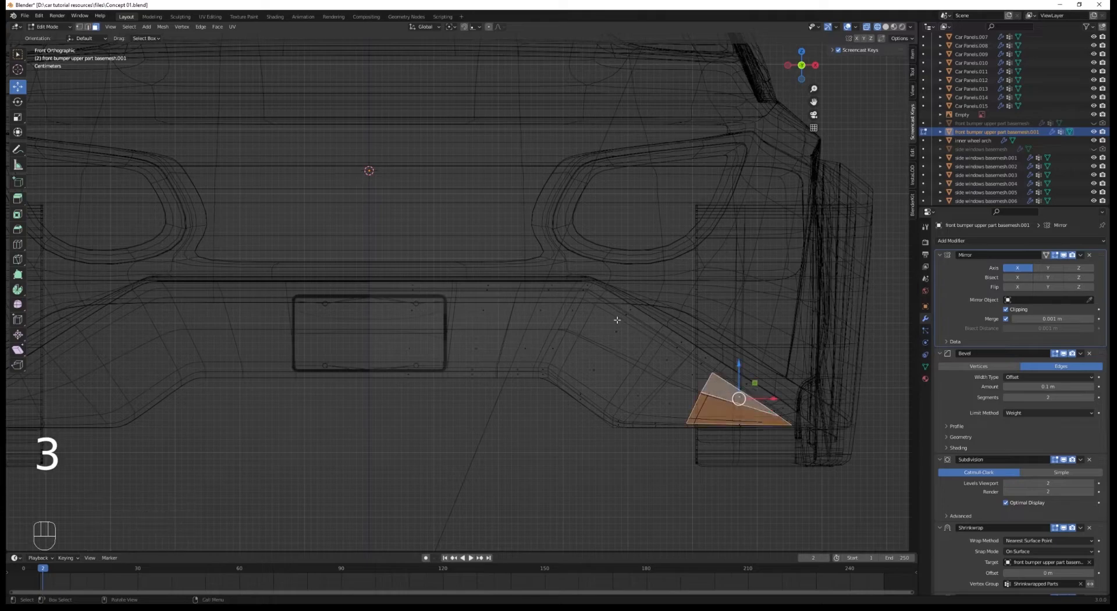
{"action": "key", "text": "x"}
{"action": "scroll", "coordinate": [536, 323], "scroll_direction": "up", "scroll_amount": 1}
{"action": "scroll", "coordinate": [536, 324], "scroll_direction": "up", "scroll_amount": 1}
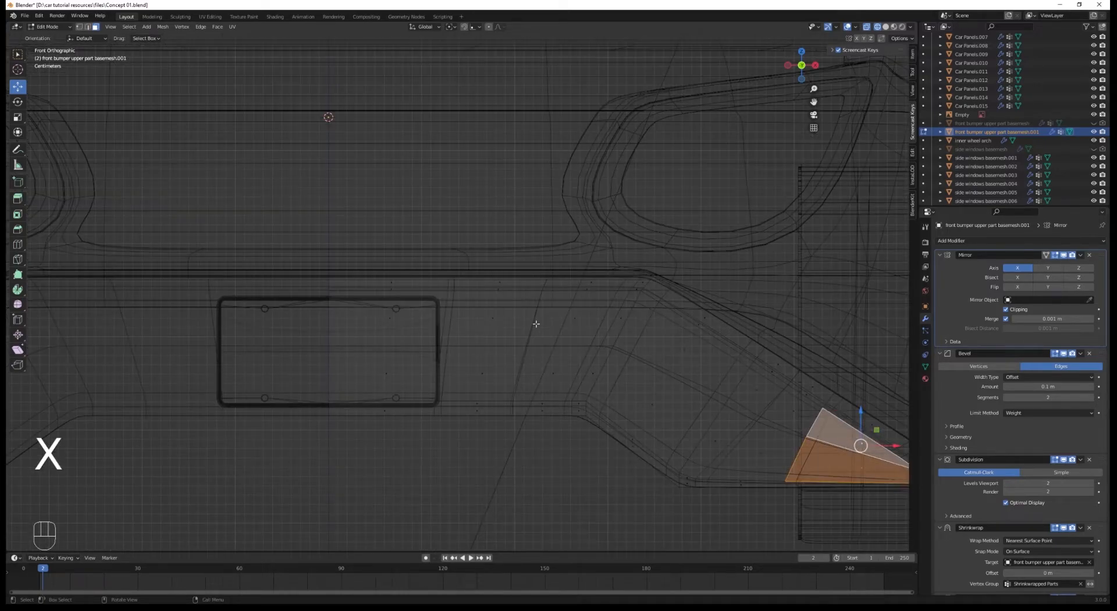
{"action": "key", "text": "1"}
{"action": "key", "text": "a"}
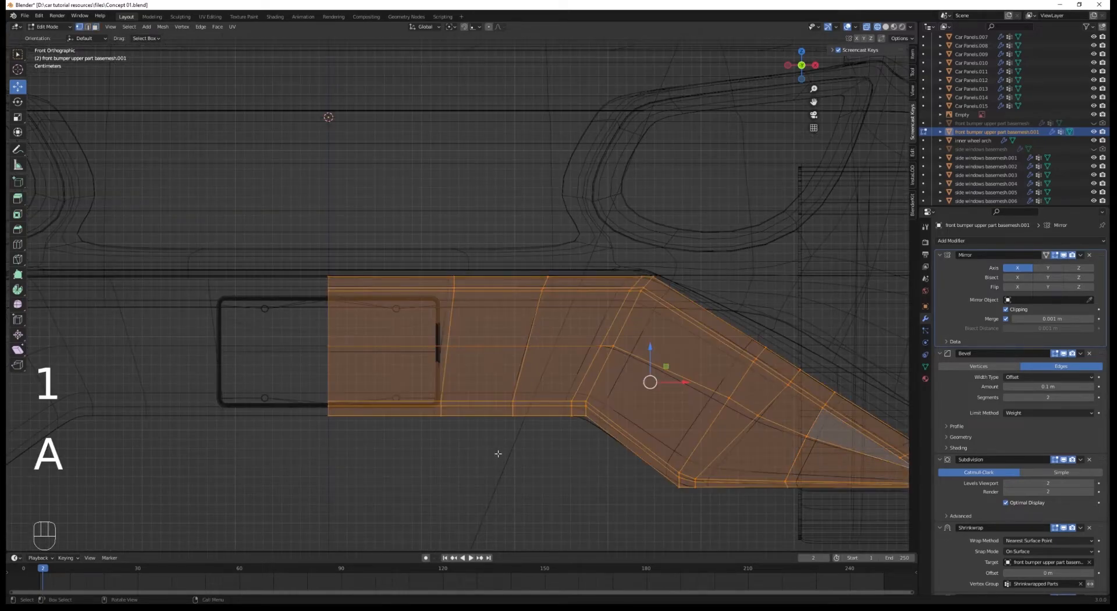
Delete the two faces between the bumper's centre section and its outer tip to make a side opening.
{"action": "key", "text": "3"}
{"action": "left_click", "coordinate": [648, 396]}
{"action": "left_click", "coordinate": [669, 363], "text": "shift"}
{"action": "key", "text": "x"}
{"action": "key", "text": "1"}
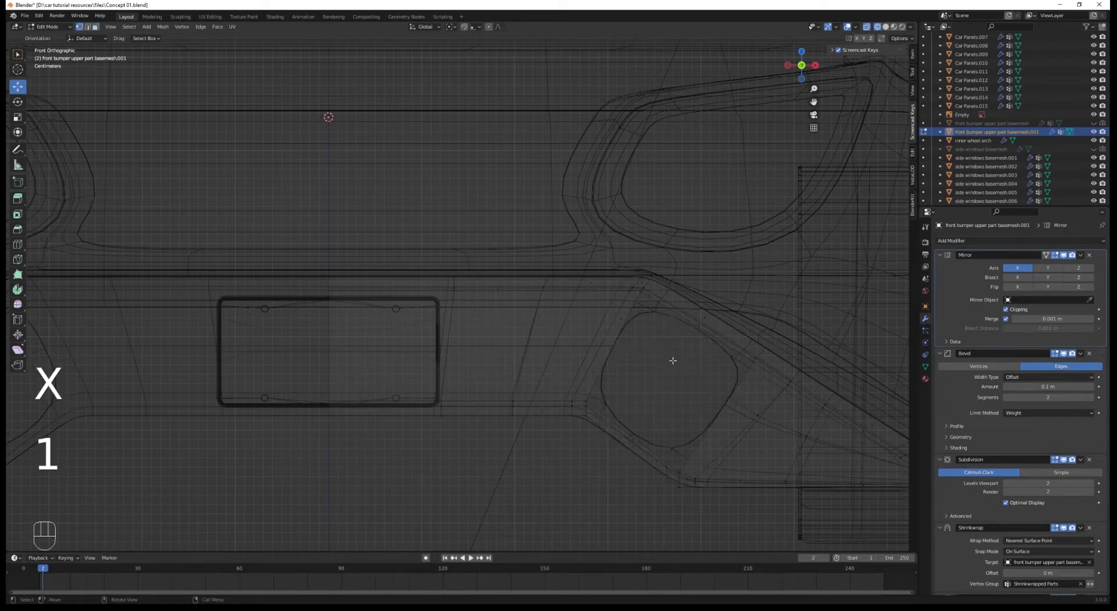
Add two horizontal edge loops to the bumper's centre section, one near its lower edge and one near its upper edge.
{"action": "key", "text": "a"}
{"action": "key", "text": "ctrl+r"}
{"action": "left_click", "coordinate": [601, 368]}
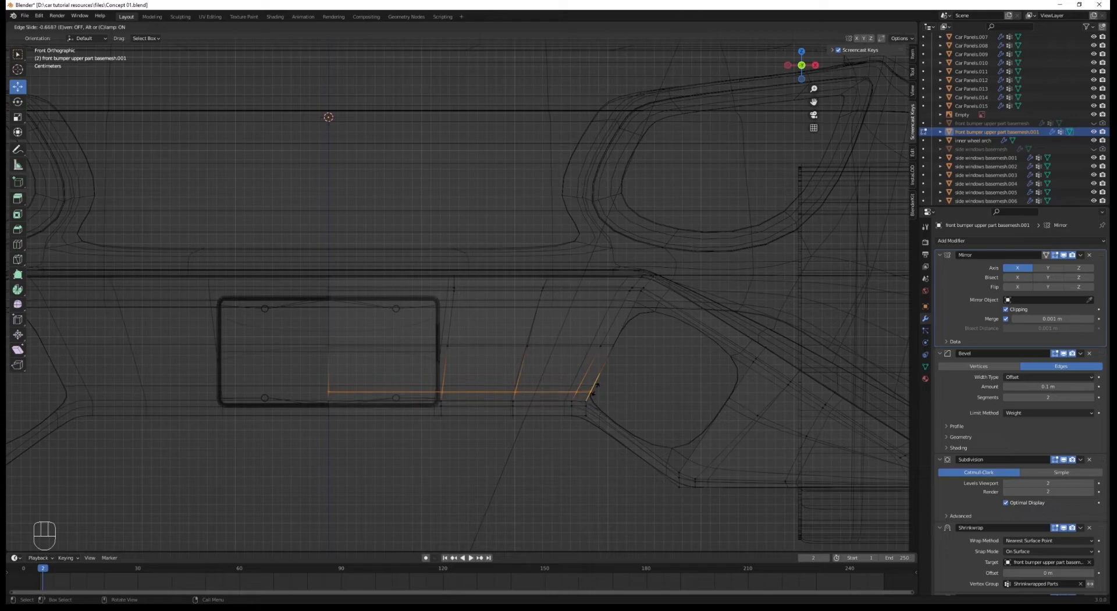
{"action": "left_click", "coordinate": [592, 395]}
{"action": "key", "text": "a"}
{"action": "key", "text": "ctrl+r"}
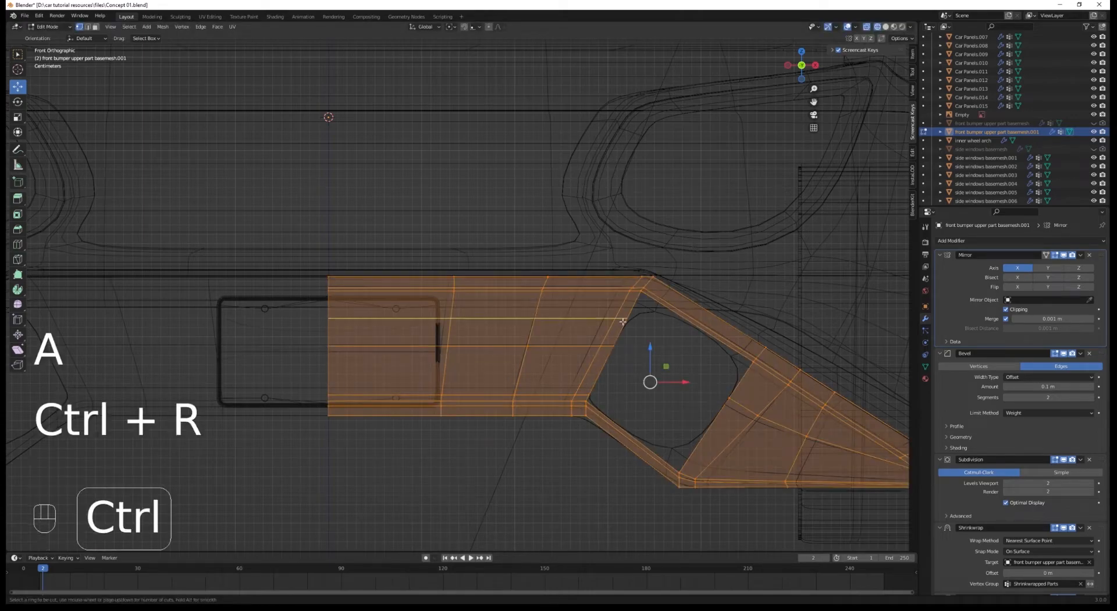
{"action": "left_click", "coordinate": [617, 349]}
{"action": "left_click", "coordinate": [627, 301]}
{"action": "key", "text": "a"}
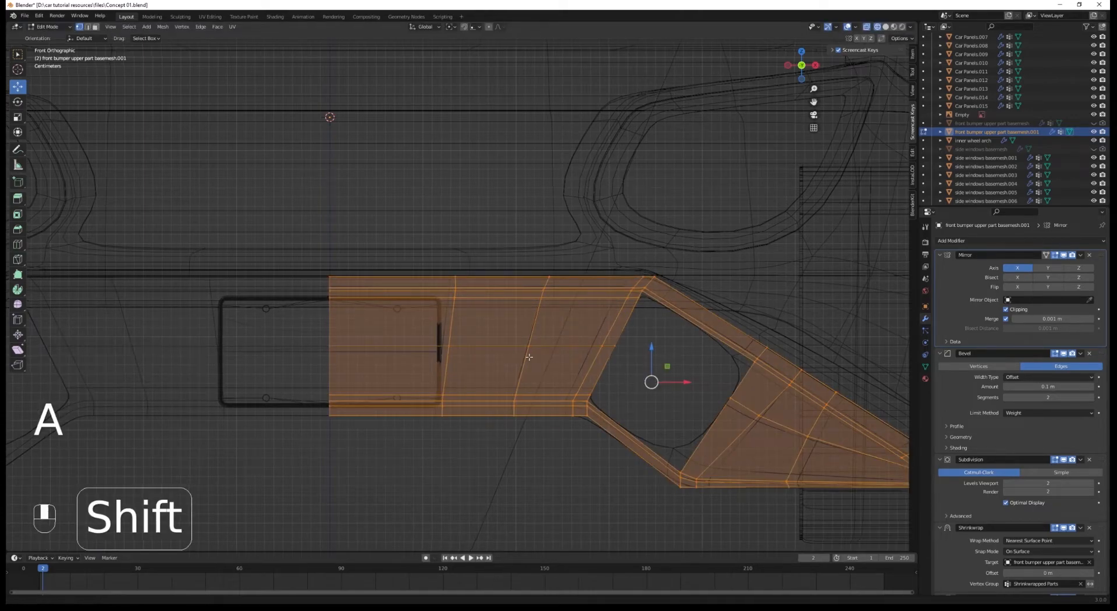
Try out deleting the centre-section faces around the license plate, and undo the deletion.
{"action": "middle_click_drag", "start_coordinate": [393, 327], "coordinate": [446, 320], "text": "shift"}
{"action": "key", "text": "3"}
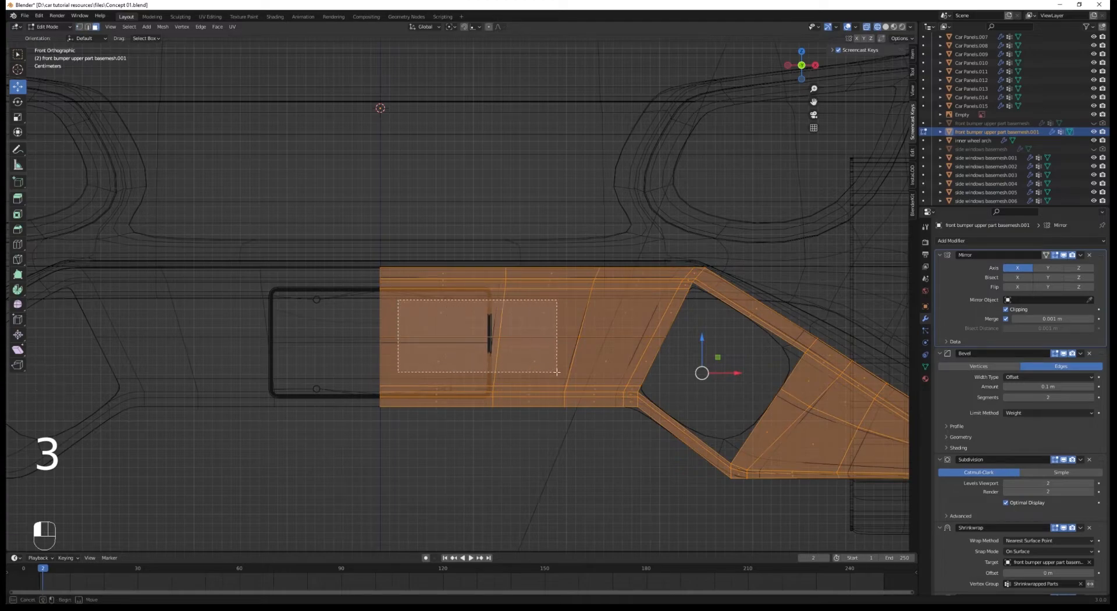
{"action": "left_click_drag", "start_coordinate": [557, 373], "coordinate": [557, 373]}
{"action": "key", "text": "z"}
{"action": "key", "text": "x"}
{"action": "left_click", "coordinate": [607, 355]}
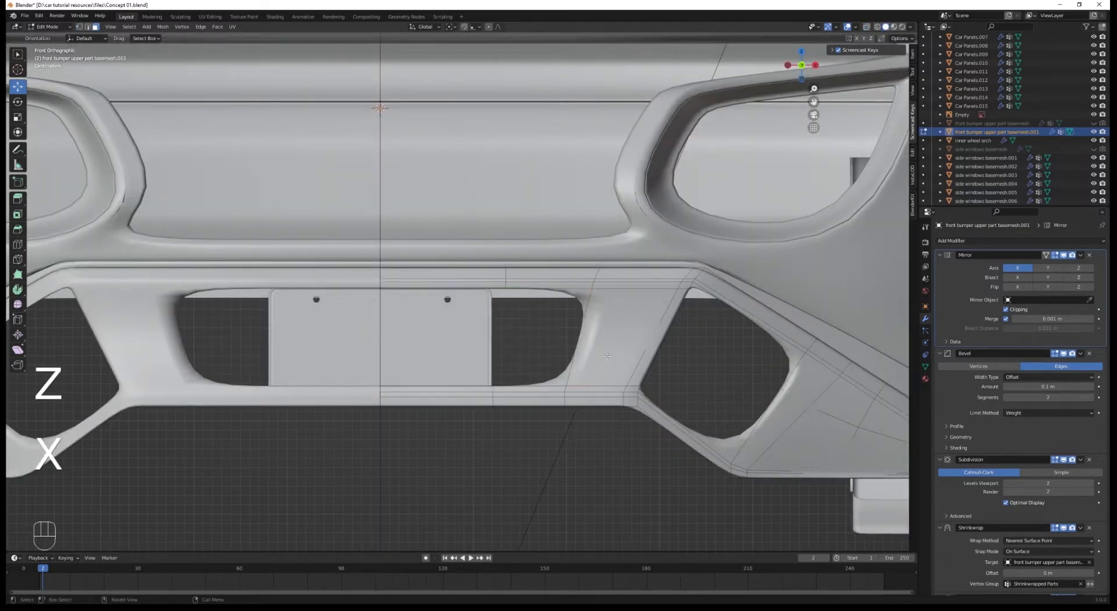
{"action": "scroll", "coordinate": [607, 356], "scroll_direction": "down", "scroll_amount": 6}
{"action": "scroll", "coordinate": [607, 356], "scroll_direction": "up", "scroll_amount": 5}
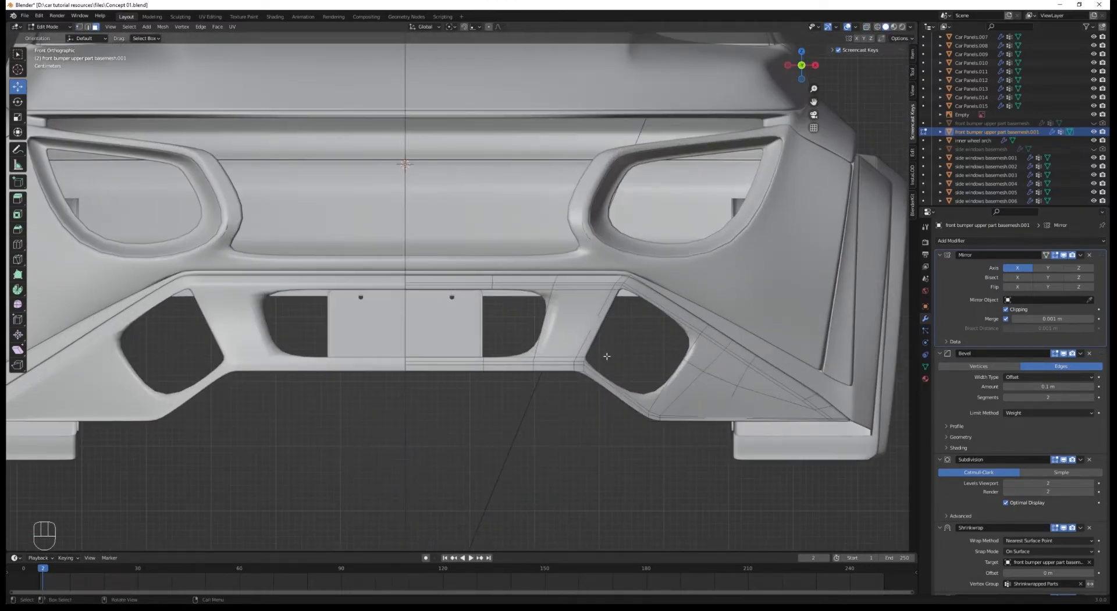
{"action": "scroll", "coordinate": [607, 356], "scroll_direction": "down", "scroll_amount": 5}
{"action": "middle_click_drag", "start_coordinate": [579, 383], "coordinate": [410, 330]}
{"action": "scroll", "coordinate": [410, 330], "scroll_direction": "up", "scroll_amount": 2}
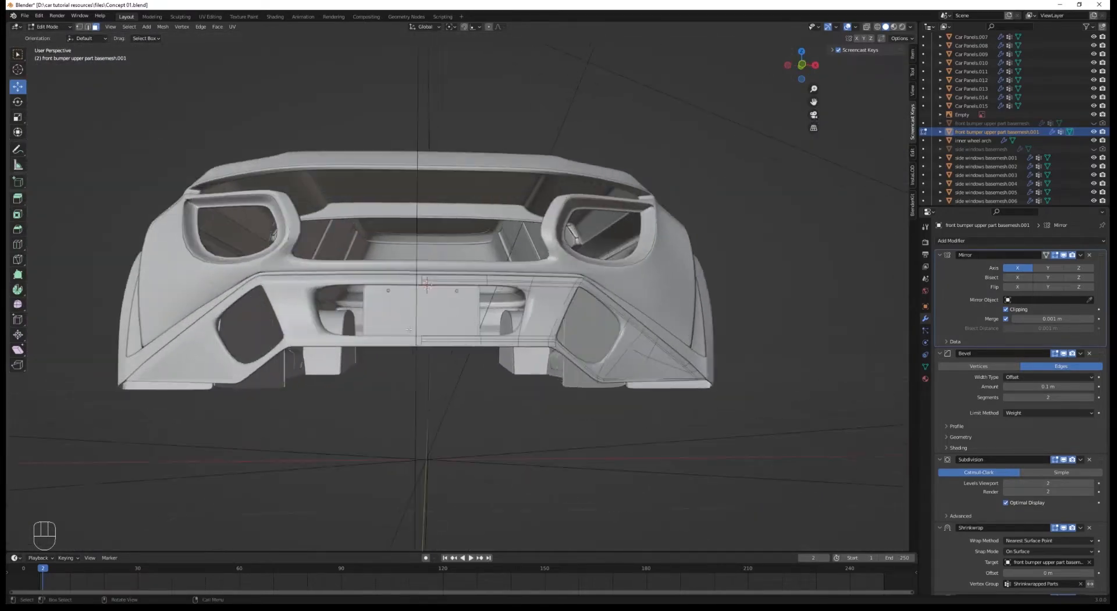
{"action": "key", "text": "ctrl+z"}
Slide the vertical edge loop beside the license plate outward along the surface to widen the centre faces.
{"action": "key", "text": "KP_1"}
{"action": "scroll", "coordinate": [581, 315], "scroll_direction": "up", "scroll_amount": 4}
{"action": "key", "text": "1"}
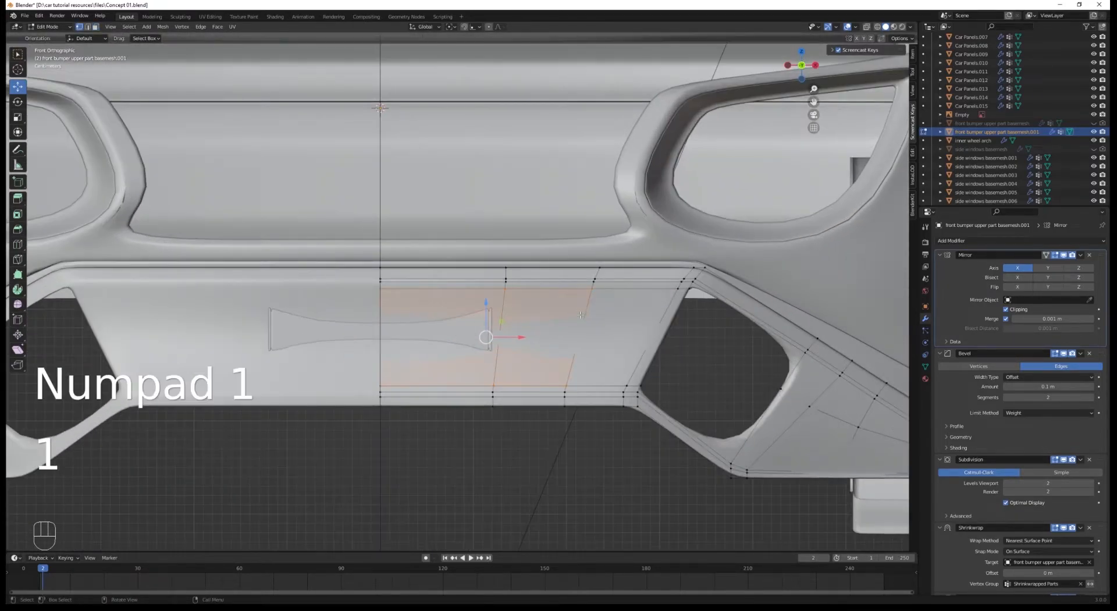
{"action": "left_click", "coordinate": [582, 317], "text": "alt"}
{"action": "key", "text": "g"}
{"action": "key", "text": "g"}
{"action": "left_click", "coordinate": [594, 329]}
Delete the faces of the widened centre area around the license plate to make a central opening.
{"action": "key", "text": "3"}
{"action": "left_click", "coordinate": [544, 315]}
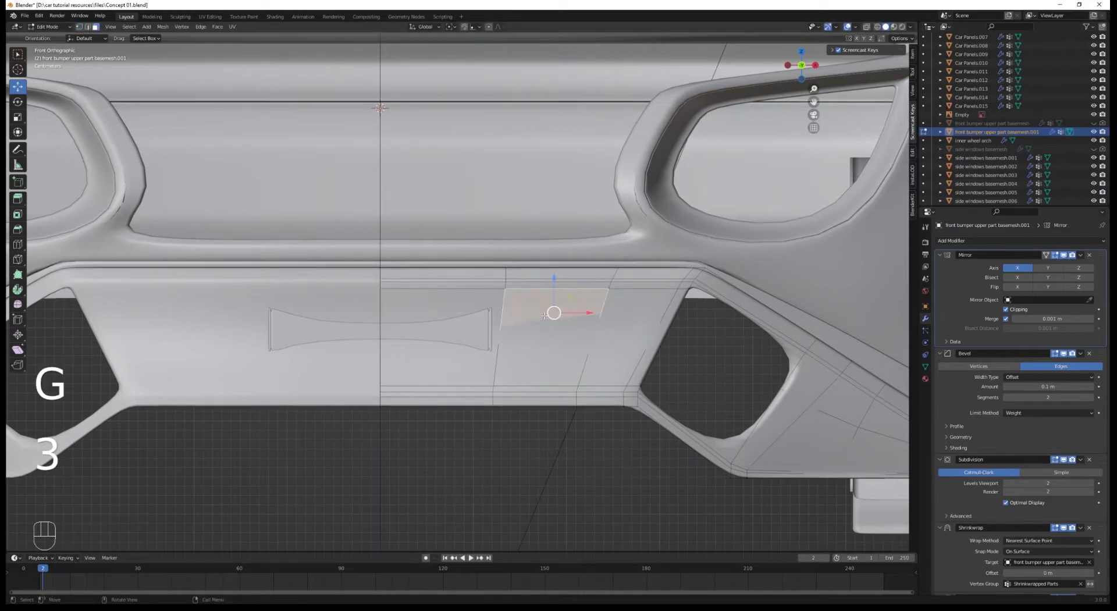
{"action": "left_click_drag", "start_coordinate": [525, 361], "coordinate": [526, 360]}
{"action": "key", "text": "x"}
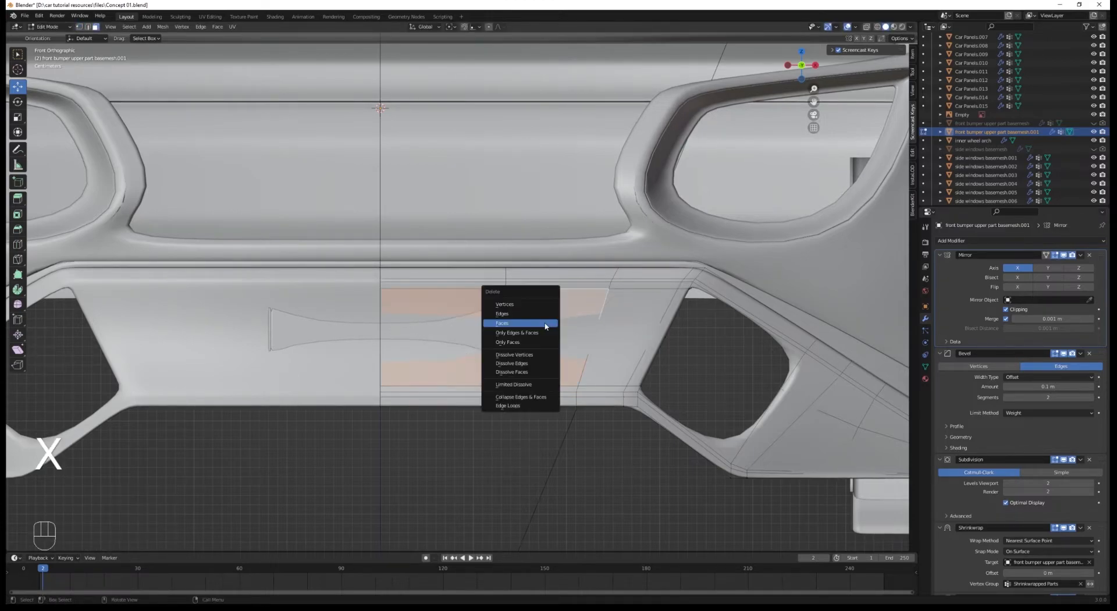
{"action": "left_click", "coordinate": [545, 325]}
Try to add a horizontal edge loop near the upper end of the rib between the central and side openings.
{"action": "key", "text": "z"}
{"action": "key", "text": "a"}
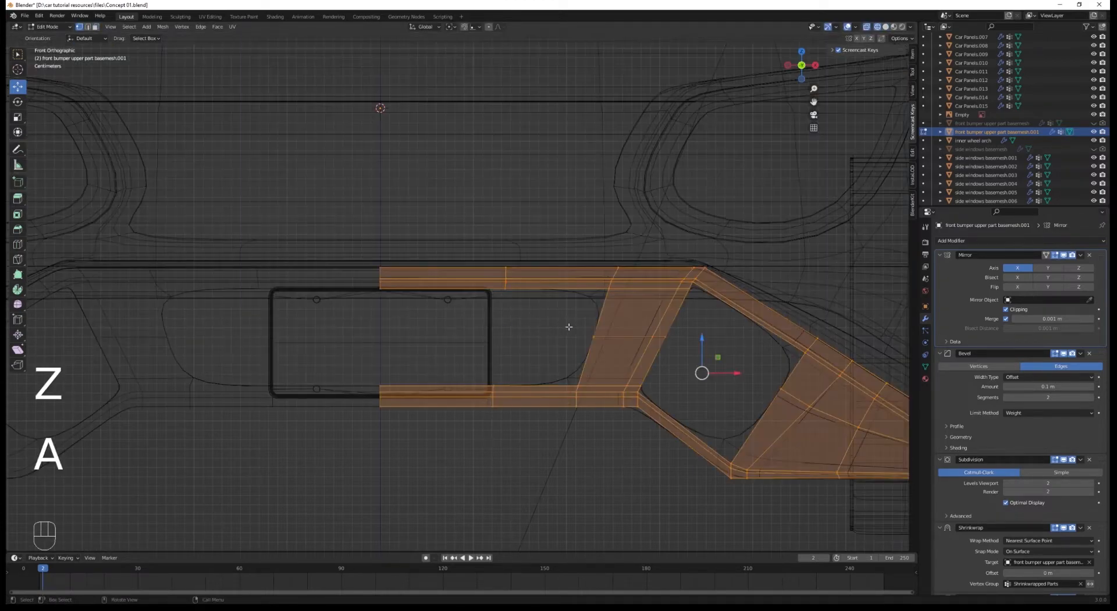
{"action": "scroll", "coordinate": [569, 328], "scroll_direction": "up", "scroll_amount": 1}
{"action": "key", "text": "ctrl+r"}
{"action": "left_click", "coordinate": [619, 322]}
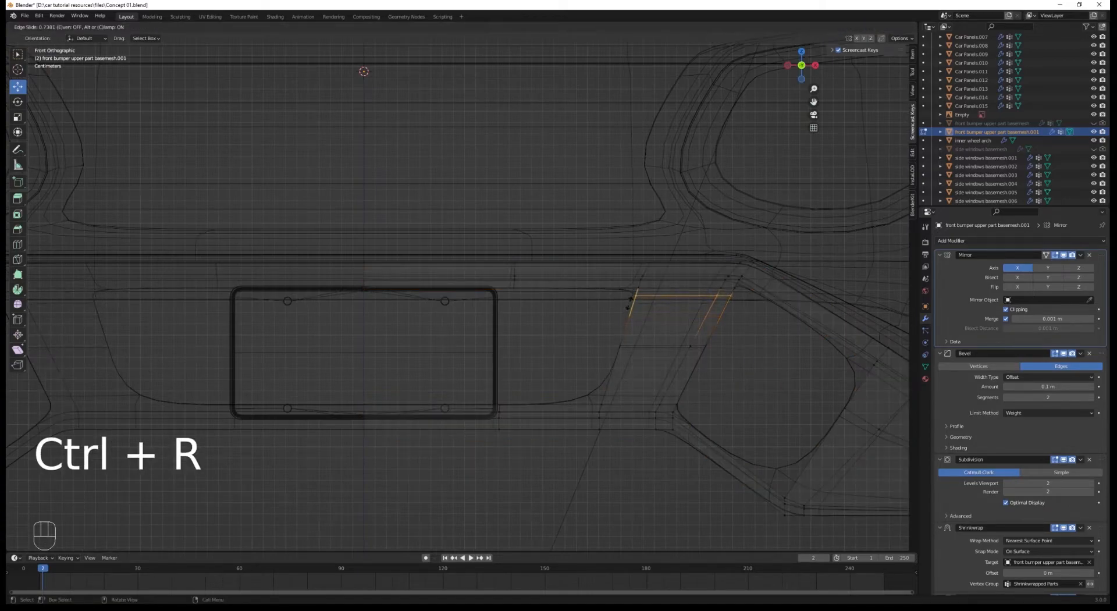
{"action": "key", "text": "ctrl+z"}
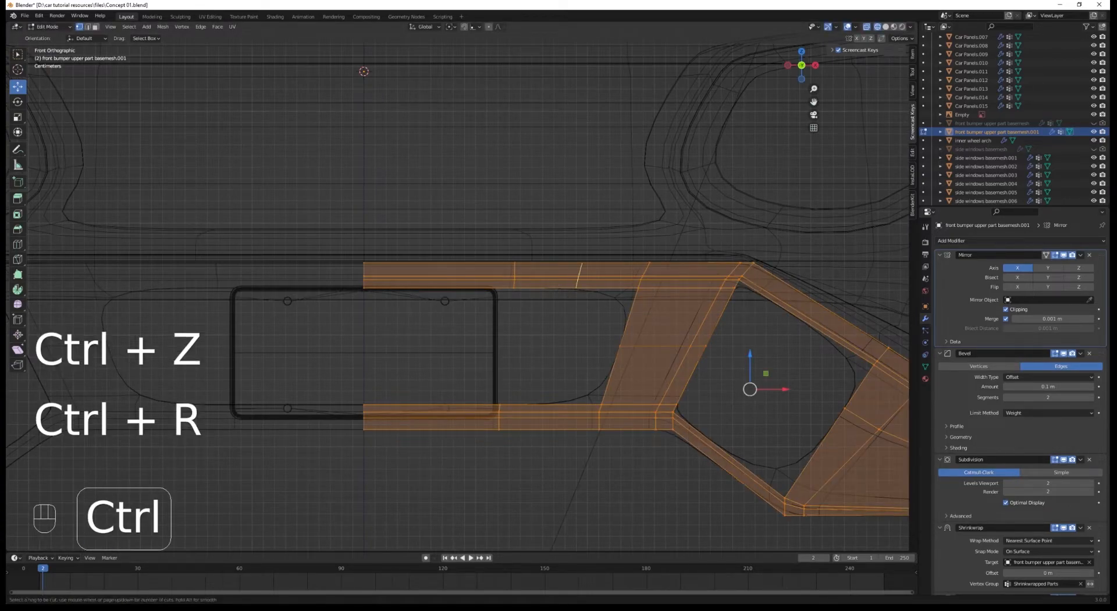
Add a vertical edge loop to both the upper and lower bars, close to the central opening's outer corners.
{"action": "left_click", "coordinate": [585, 278]}
{"action": "left_click", "coordinate": [607, 282]}
{"action": "key", "text": "a"}
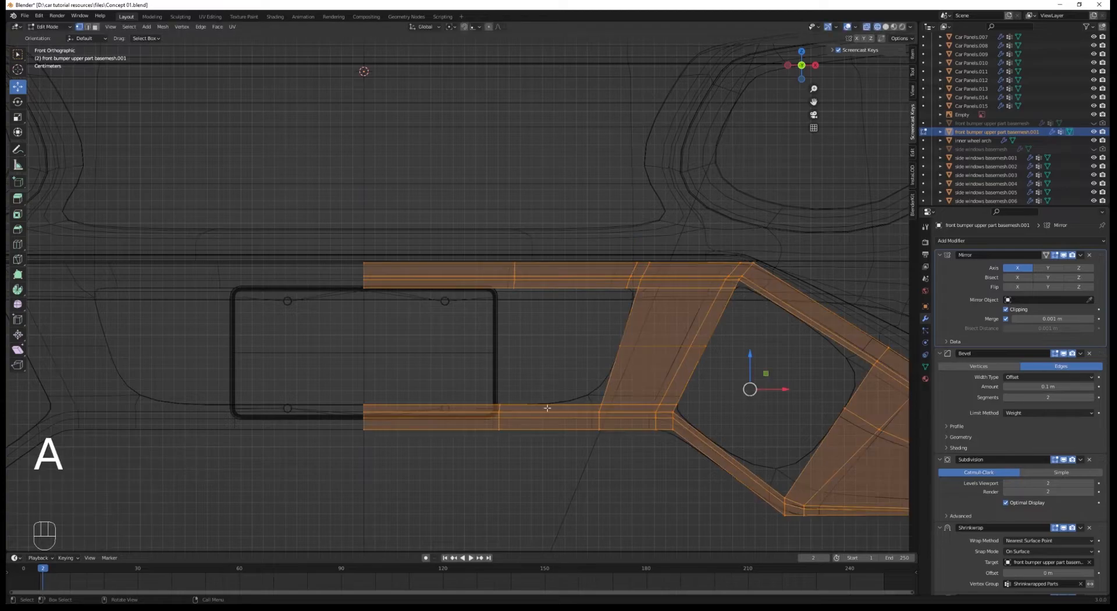
{"action": "key", "text": "ctrl+r"}
{"action": "left_click", "coordinate": [556, 418]}
{"action": "left_click", "coordinate": [585, 421]}
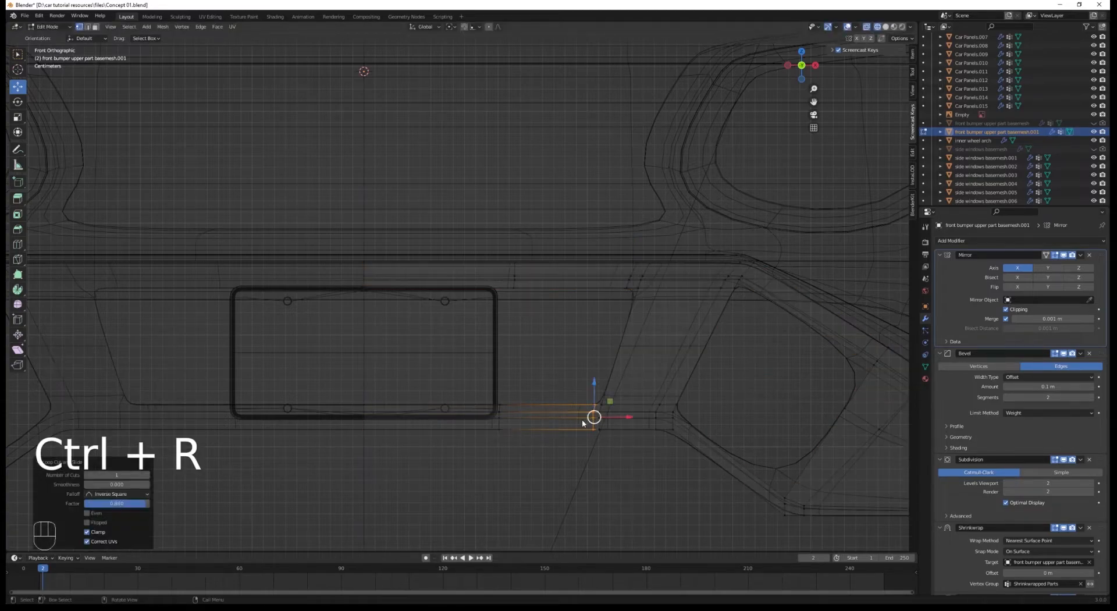
Leave mesh editing and show the bumper with its materials in Material Preview shading.
{"action": "key", "text": "Tab"}
{"action": "key", "text": "alt+a"}
{"action": "key", "text": "z"}
{"action": "key", "text": "z"}
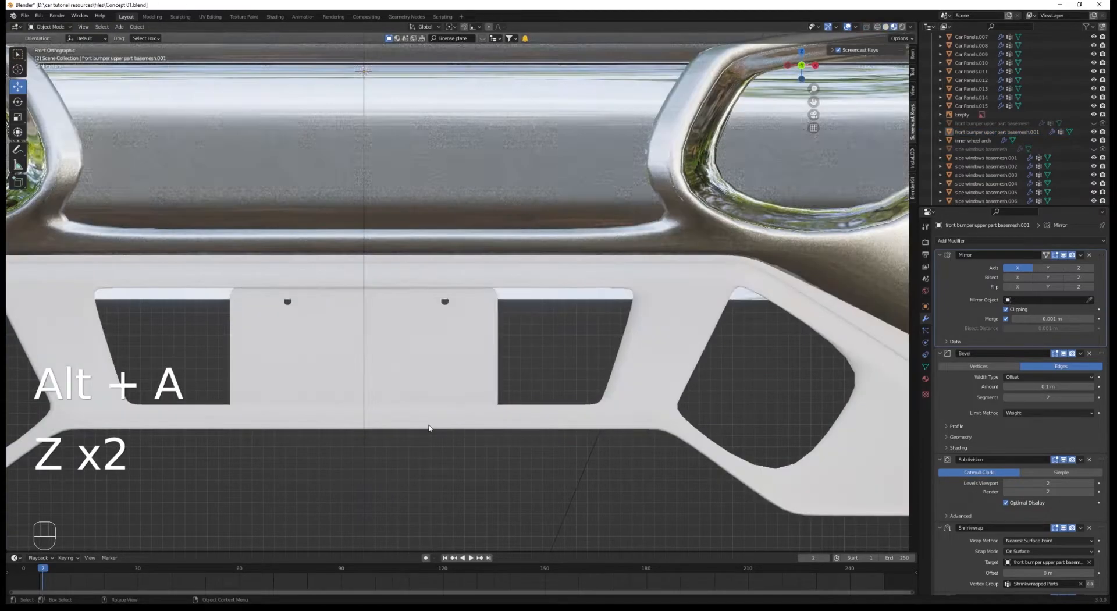
{"action": "scroll", "coordinate": [515, 406], "scroll_direction": "down", "scroll_amount": 3}
{"action": "mouse_move", "coordinate": [475, 378]}
{"action": "middle_mouse_down"}
{"action": "mouse_move", "coordinate": [434, 370]}
{"action": "mouse_move", "coordinate": [408, 399]}
{"action": "mouse_move", "coordinate": [456, 384]}
{"action": "middle_mouse_up"}
{"action": "scroll", "coordinate": [408, 399], "scroll_direction": "up", "scroll_amount": 3}
{"action": "scroll", "coordinate": [457, 296], "scroll_direction": "up", "scroll_amount": 4}
Scale the license plate by about 0.903, raise it about 0.0125 m, and scale it by about 0.964.
{"action": "left_click", "coordinate": [457, 296]}
{"action": "middle_click_drag", "start_coordinate": [457, 297], "coordinate": [526, 284]}
{"action": "key", "text": "KP_1"}
{"action": "scroll", "coordinate": [528, 284], "scroll_direction": "up", "scroll_amount": 2}
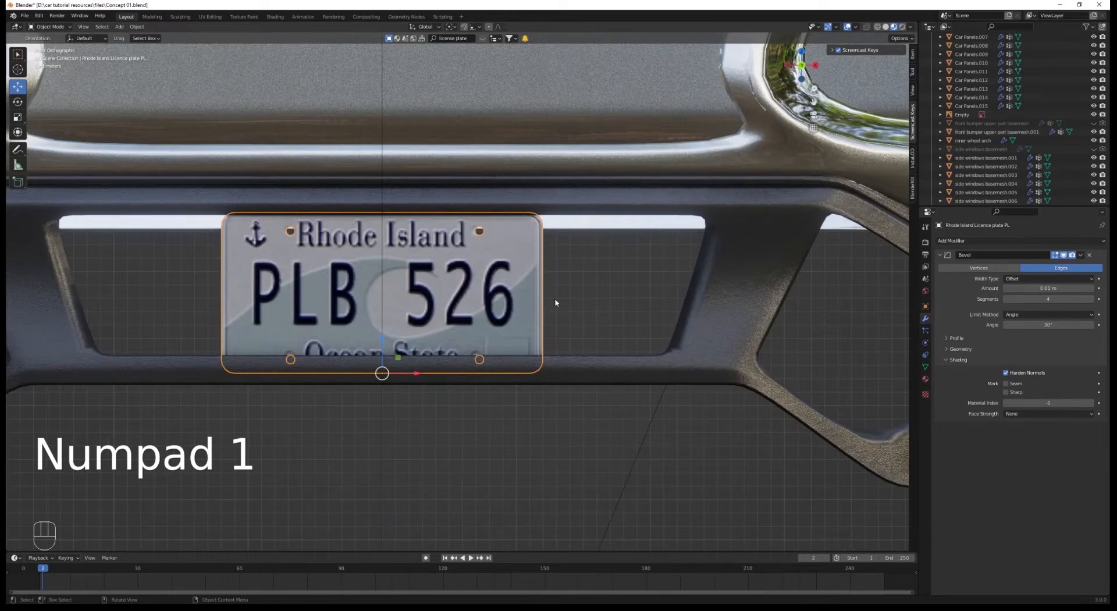
{"action": "key", "text": "s"}
{"action": "left_click", "coordinate": [539, 307]}
{"action": "key", "text": "g"}
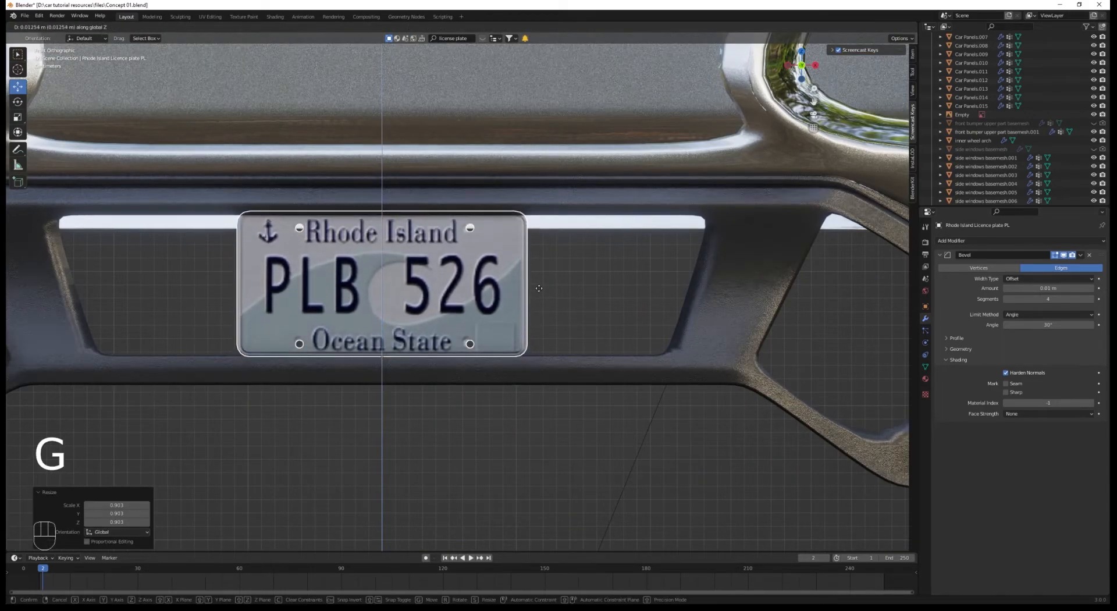
{"action": "left_click", "coordinate": [539, 289]}
{"action": "key", "text": "s"}
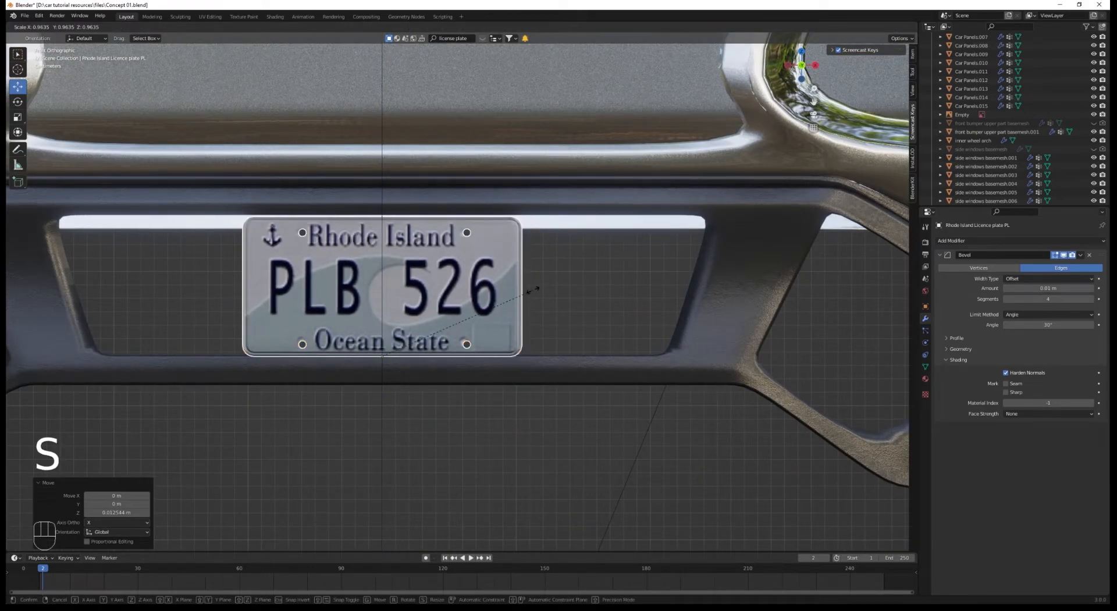
{"action": "left_click", "coordinate": [534, 293]}
Rotate the license plate about 5.25° in side view so it leans back along the bumper's slope.
{"action": "key", "text": "KP_3"}
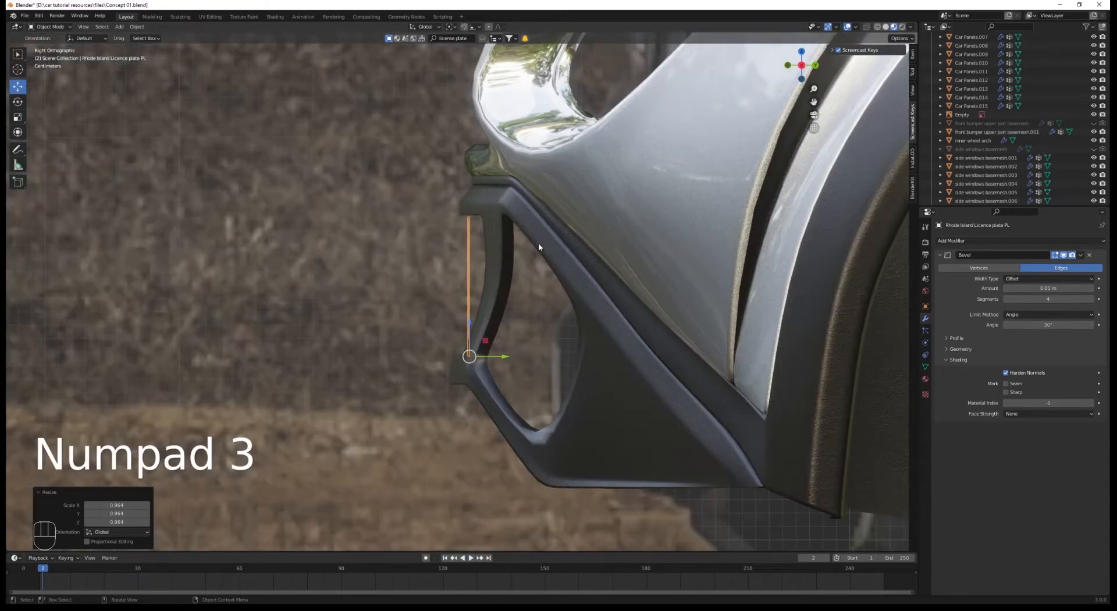
{"action": "key", "text": "r"}
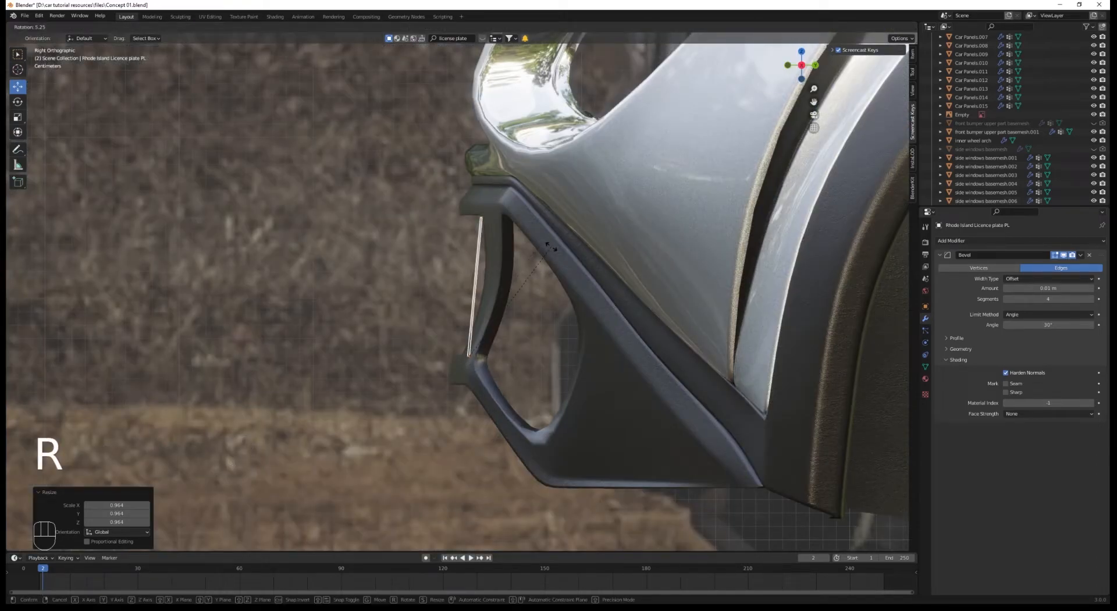
{"action": "left_click", "coordinate": [549, 248]}
Raise the license plate about 0.002 m and scale it by about 0.968 to fit between the upper and lower bars.
{"action": "key", "text": "KP_1"}
{"action": "scroll", "coordinate": [402, 355], "scroll_direction": "up", "scroll_amount": 2}
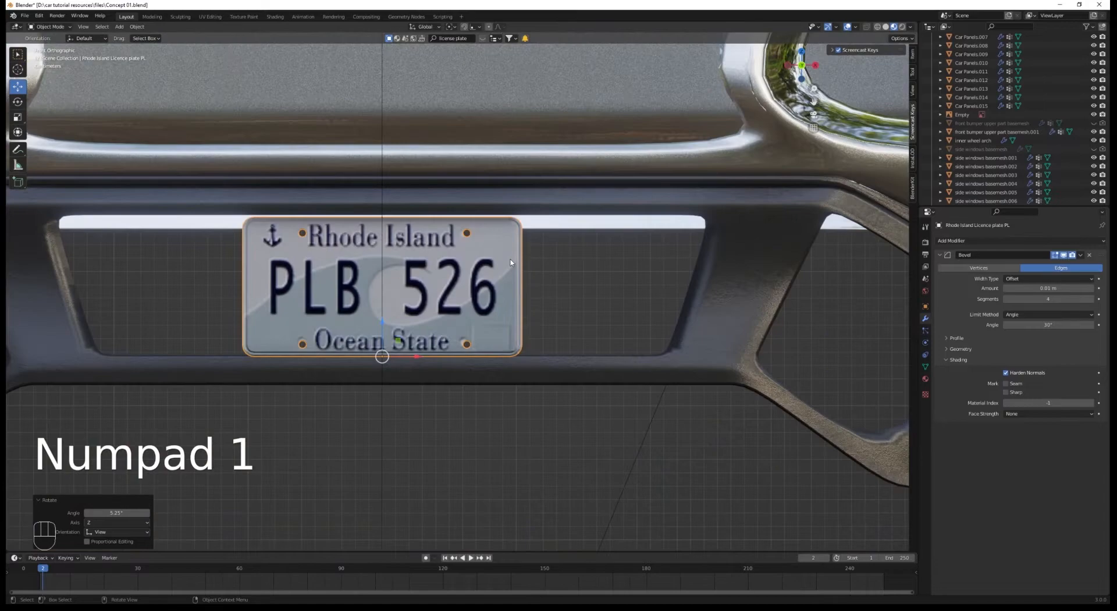
{"action": "key", "text": "g"}
{"action": "left_click", "coordinate": [542, 298]}
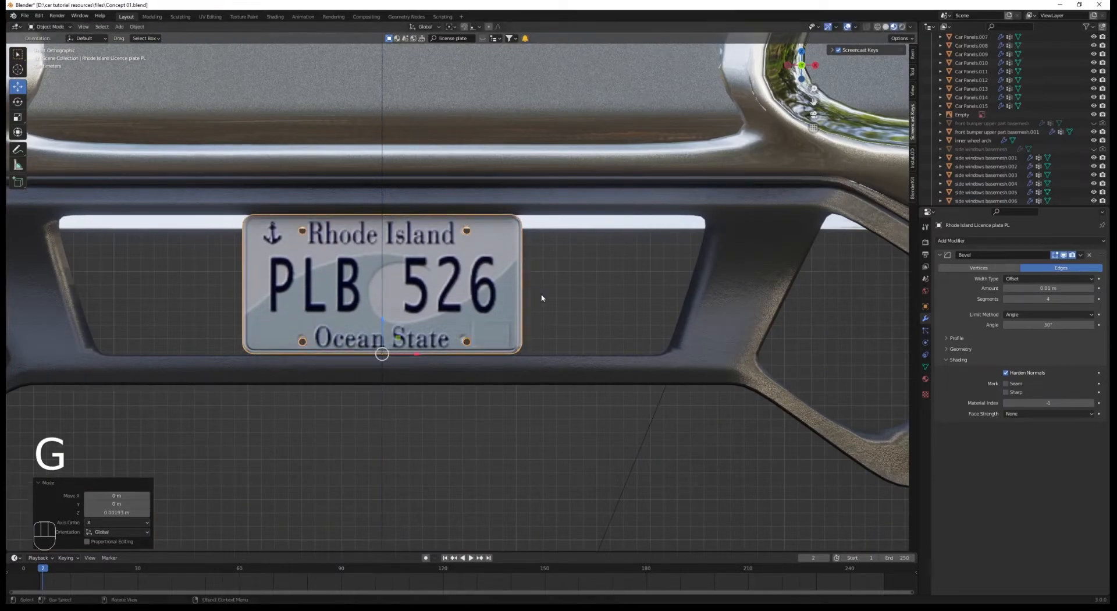
{"action": "key", "text": "s"}
{"action": "left_click", "coordinate": [537, 295]}
{"action": "key", "text": "g"}
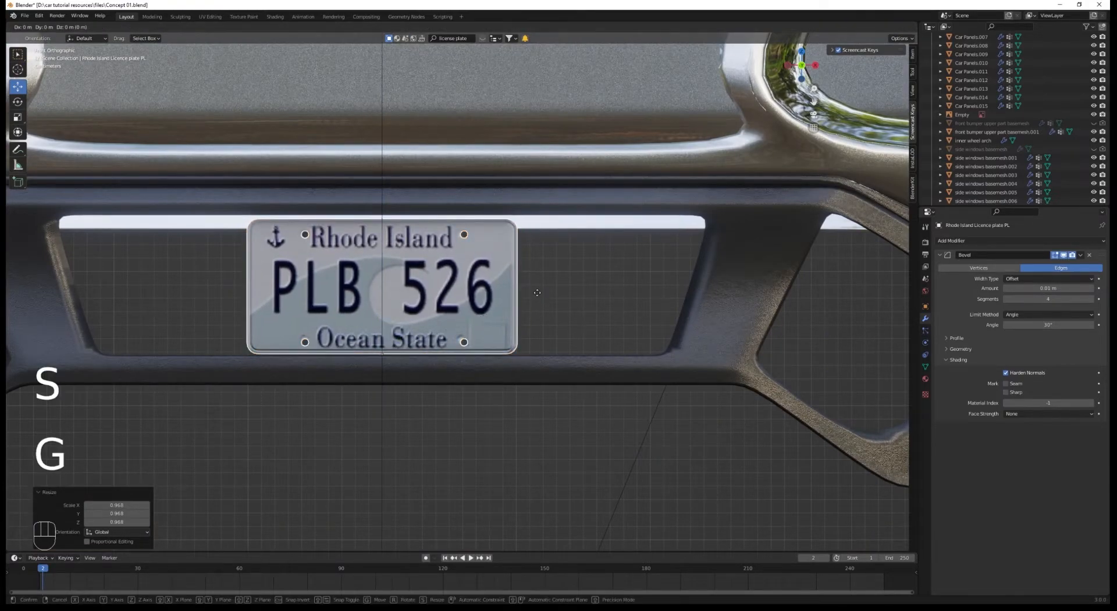
{"action": "left_click", "coordinate": [537, 295]}
{"action": "key", "text": "alt+a"}
Examine the car's front end with the license plate in Rendered shading.
{"action": "scroll", "coordinate": [537, 303], "scroll_direction": "down", "scroll_amount": 8}
{"action": "middle_click_drag", "start_coordinate": [539, 315], "coordinate": [495, 326]}
{"action": "key", "text": "z"}
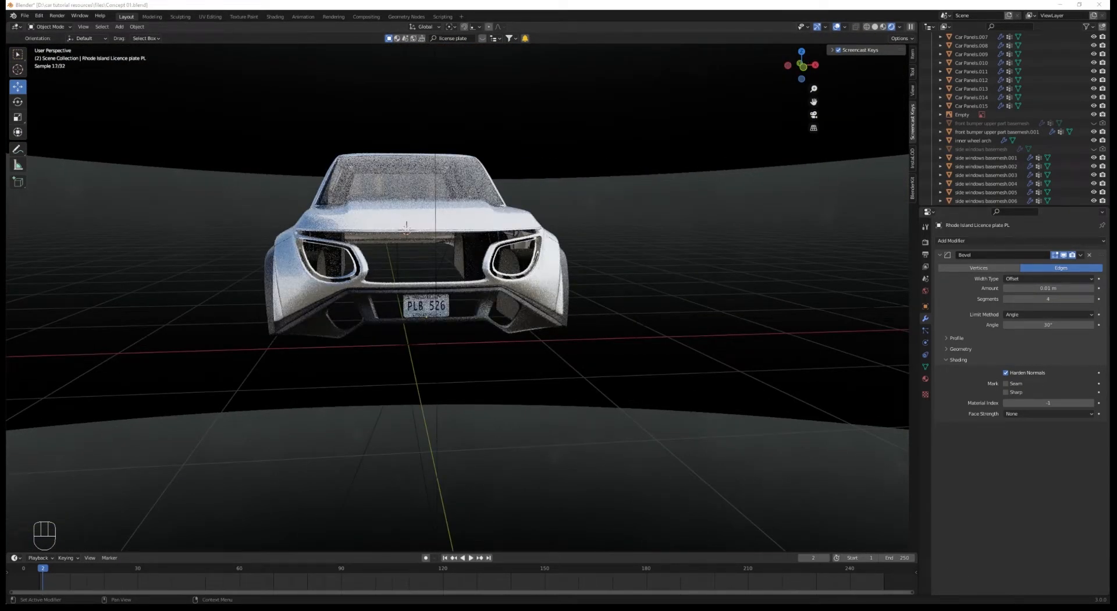
{"action": "middle_click_drag", "start_coordinate": [470, 339], "coordinate": [542, 340]}
{"action": "scroll", "coordinate": [527, 337], "scroll_direction": "up", "scroll_amount": 4}
{"action": "left_click", "coordinate": [431, 313]}
{"action": "key", "text": "KP_1"}
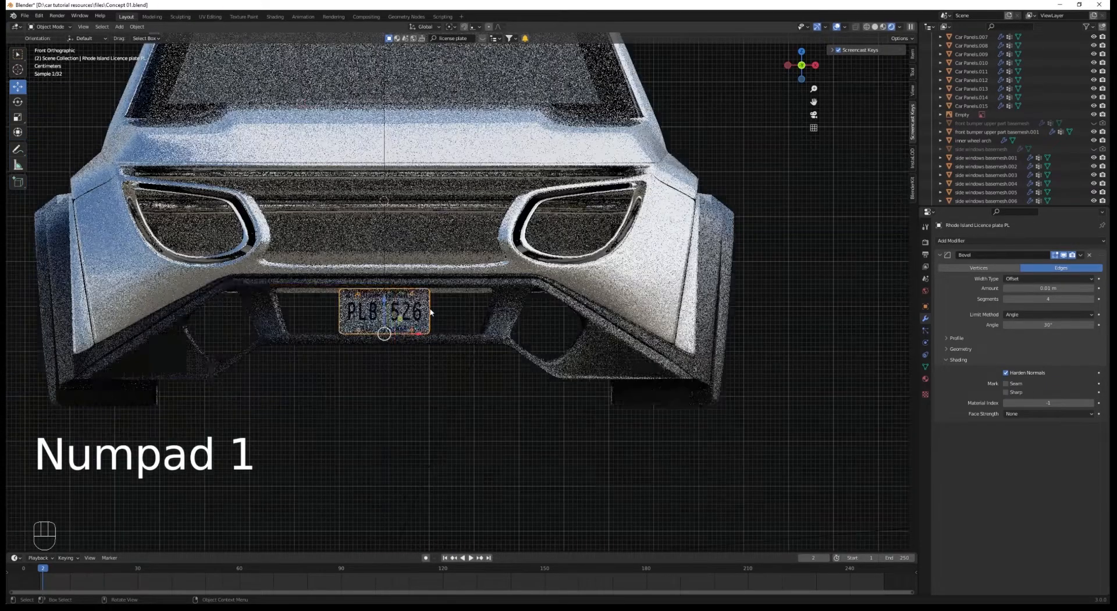
Scale the license plate by about 1.026 in front view with Material Preview shading.
{"action": "scroll", "coordinate": [431, 309], "scroll_direction": "up", "scroll_amount": 4}
{"action": "key", "text": "z"}
{"action": "middle_click_drag", "start_coordinate": [454, 333], "coordinate": [616, 301], "text": "shift"}
{"action": "scroll", "coordinate": [616, 301], "scroll_direction": "up", "scroll_amount": 1}
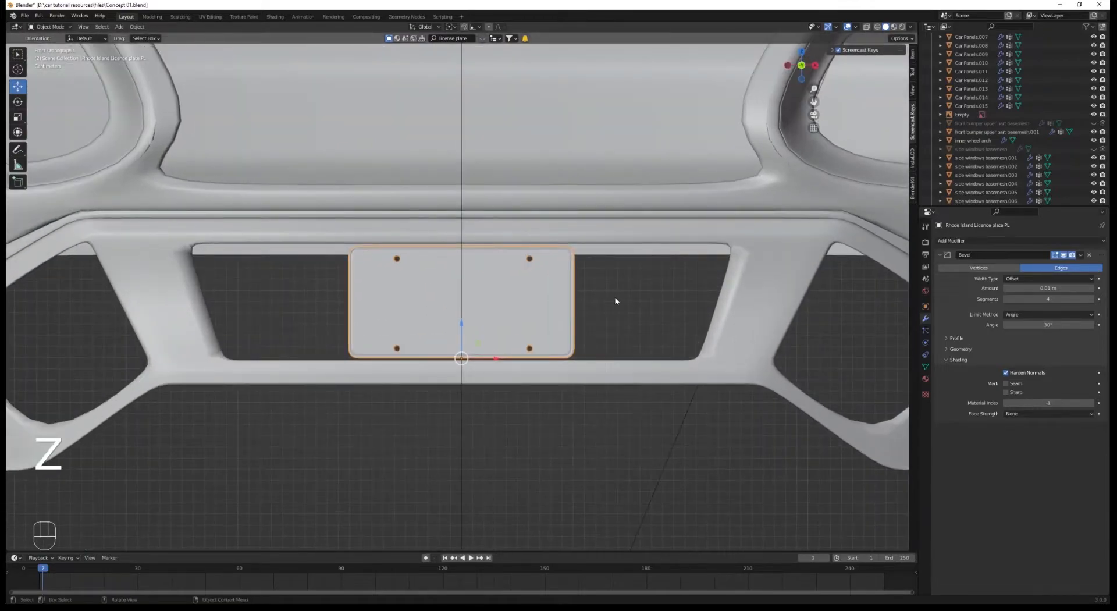
{"action": "key", "text": "alt+a"}
{"action": "scroll", "coordinate": [613, 296], "scroll_direction": "down", "scroll_amount": 4}
{"action": "key", "text": "z"}
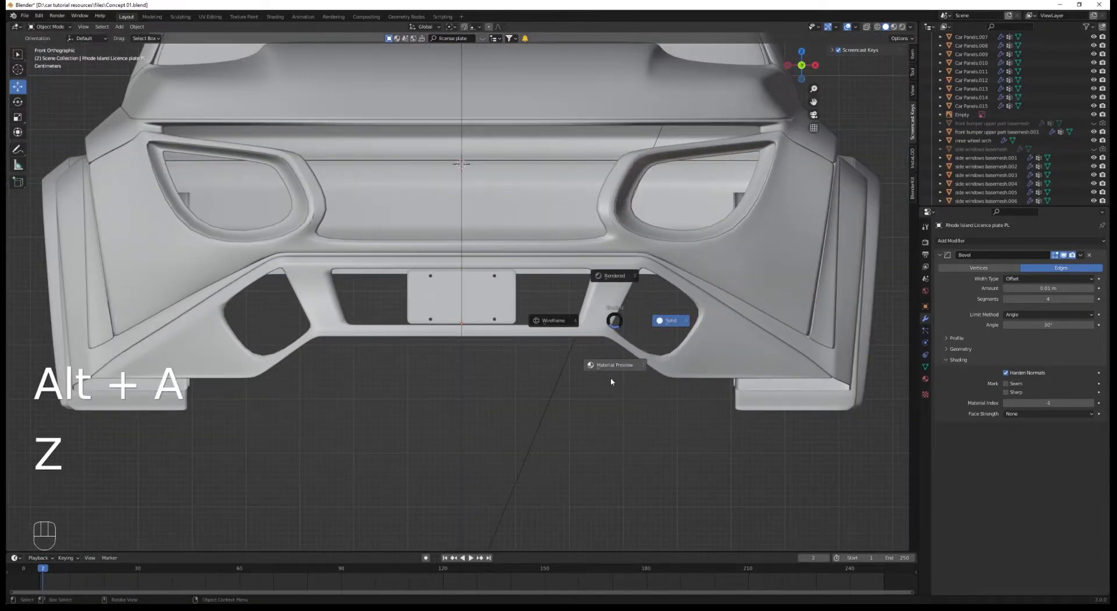
{"action": "scroll", "coordinate": [624, 323], "scroll_direction": "up", "scroll_amount": 2}
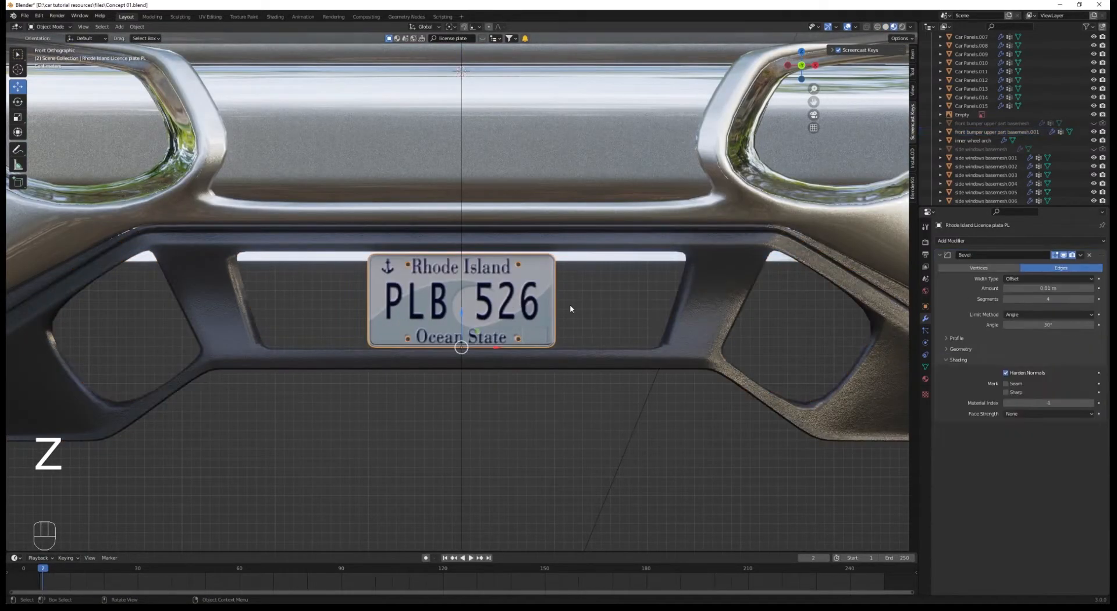
{"action": "key", "text": "s"}
{"action": "left_click", "coordinate": [571, 308]}
{"action": "key", "text": "g"}
{"action": "right_click", "coordinate": [563, 242]}
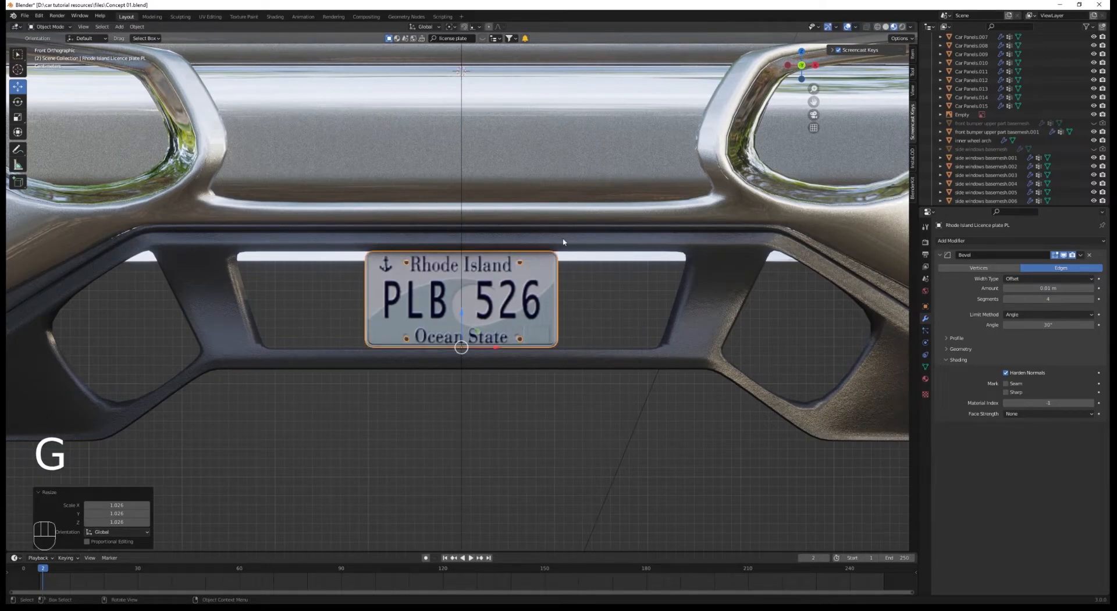
Edit the bumper mesh in wireframe, select the edge loop around the central opening, and extrude it about 0.017 m inward along Y.
{"action": "left_click", "coordinate": [563, 242]}
{"action": "key", "text": "Tab"}
{"action": "key", "text": "z"}
{"action": "key", "text": "a"}
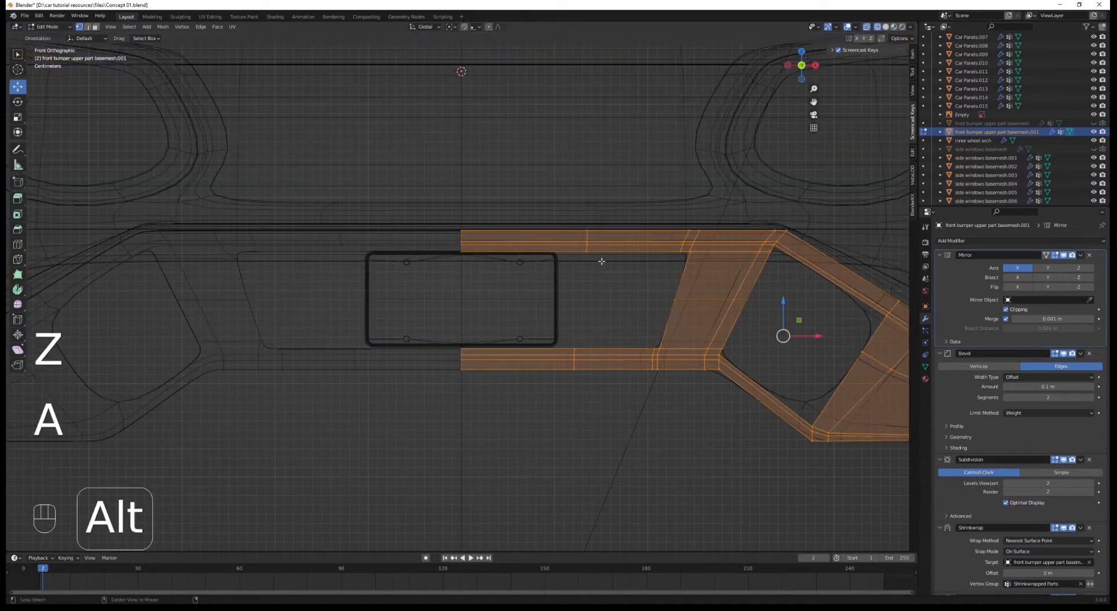
{"action": "left_click", "coordinate": [602, 258], "text": "alt"}
{"action": "middle_click_drag", "start_coordinate": [658, 343], "coordinate": [466, 338], "text": "shift"}
{"action": "scroll", "coordinate": [466, 338], "scroll_direction": "up", "scroll_amount": 2}
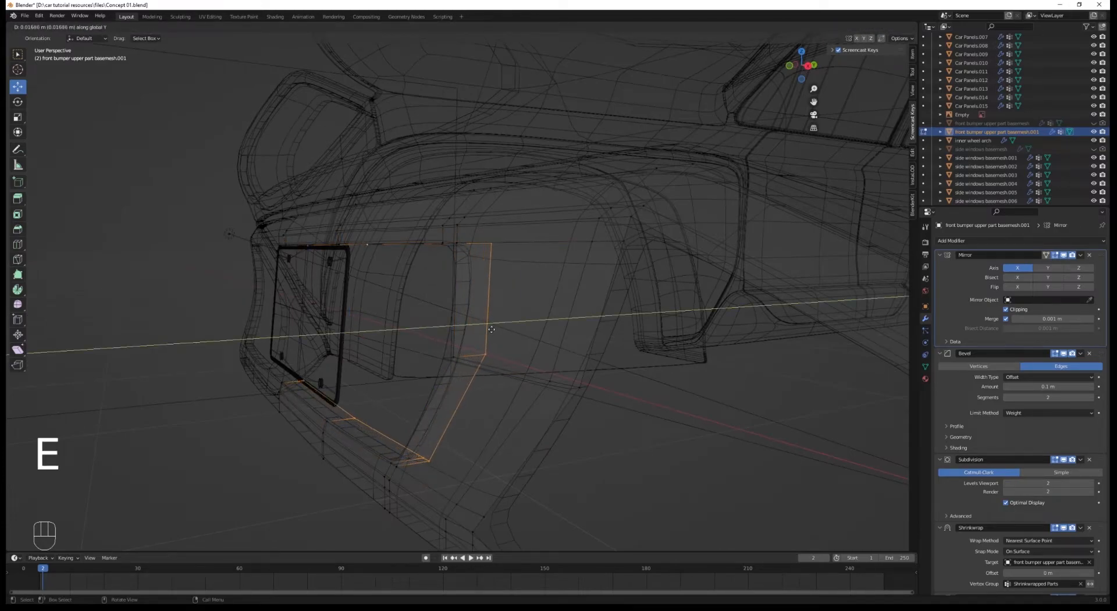
{"action": "left_click", "coordinate": [492, 330]}
{"action": "middle_click_drag", "start_coordinate": [491, 330], "coordinate": [545, 349]}
Remove the extruded loop from the Shrinkwrapped Parts vertex group.
{"action": "left_click", "coordinate": [926, 366]}
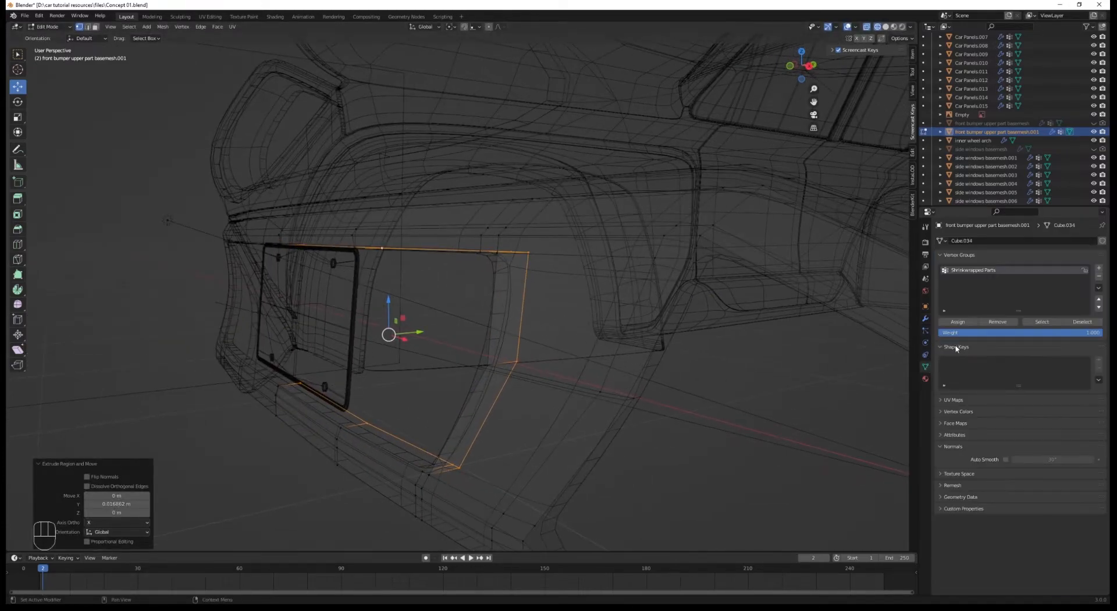
{"action": "left_click", "coordinate": [988, 322]}
{"action": "mouse_move", "coordinate": [456, 363]}
{"action": "middle_mouse_down"}
{"action": "mouse_move", "coordinate": [634, 361]}
{"action": "mouse_move", "coordinate": [674, 421]}
{"action": "mouse_move", "coordinate": [604, 370]}
{"action": "middle_mouse_up"}
{"action": "key", "text": "z"}
{"action": "key", "text": "z"}
Shift the extruded edges on the pillar side of the central opening toward the license plate.
{"action": "middle_click_drag", "start_coordinate": [604, 370], "coordinate": [568, 385]}
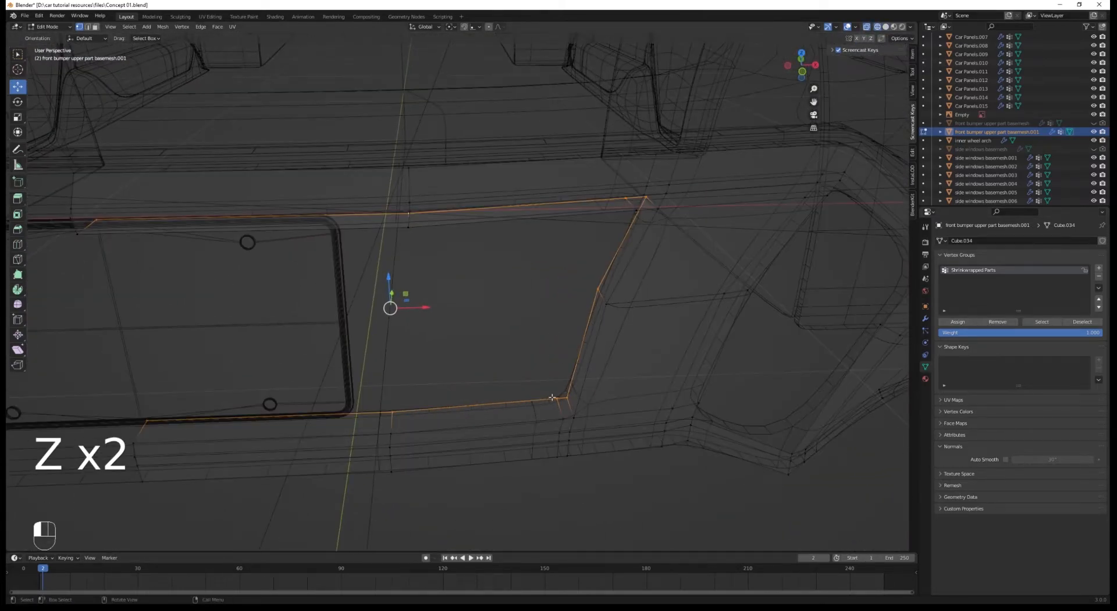
{"action": "left_click", "coordinate": [625, 198], "text": "ctrl"}
{"action": "left_click_drag", "start_coordinate": [622, 296], "coordinate": [578, 306]}
{"action": "middle_click_drag", "start_coordinate": [559, 334], "coordinate": [508, 302]}
{"action": "key", "text": "a"}
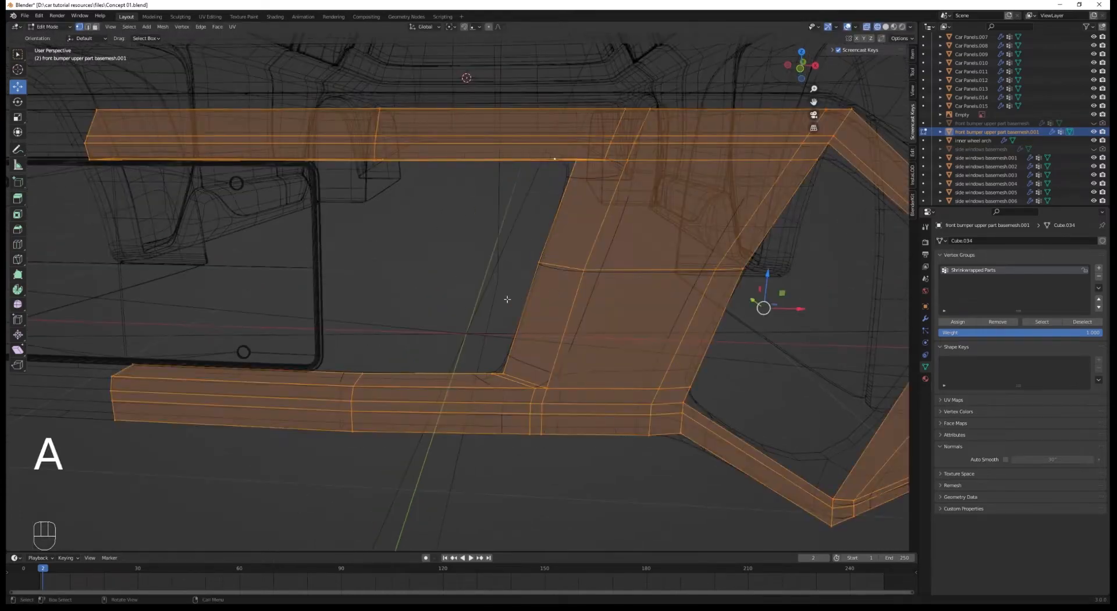
Fill a face between the upper and lower inner edges of the central opening.
{"action": "scroll", "coordinate": [501, 308], "scroll_direction": "down", "scroll_amount": 2}
{"action": "middle_click_drag", "start_coordinate": [423, 333], "coordinate": [471, 317], "text": "shift"}
{"action": "left_click", "coordinate": [446, 211]}
{"action": "middle_click_drag", "start_coordinate": [448, 213], "coordinate": [437, 319]}
{"action": "left_click", "coordinate": [434, 370], "text": "shift"}
{"action": "key", "text": "f"}
Try to add a loop cut across the newly filled face.
{"action": "key", "text": "a"}
{"action": "key", "text": "1"}
{"action": "key", "text": "ctrl+r"}
{"action": "left_click", "coordinate": [473, 330]}
{"action": "key", "text": "a"}
{"action": "key", "text": "ctrl+z"}
{"action": "key", "text": "ctrl+z"}
Fill the neighbouring gap with another face and add a horizontal loop cut through the new back panel.
{"action": "key", "text": "2"}
{"action": "left_click", "coordinate": [482, 257]}
{"action": "key", "text": "f"}
{"action": "key", "text": "1"}
{"action": "key", "text": "a"}
{"action": "key", "text": "ctrl+r"}
{"action": "left_click", "coordinate": [554, 318]}
In side view, push the panel's new loop cut back along Y, scale it, and lower it slightly.
{"action": "key", "text": "KP_3"}
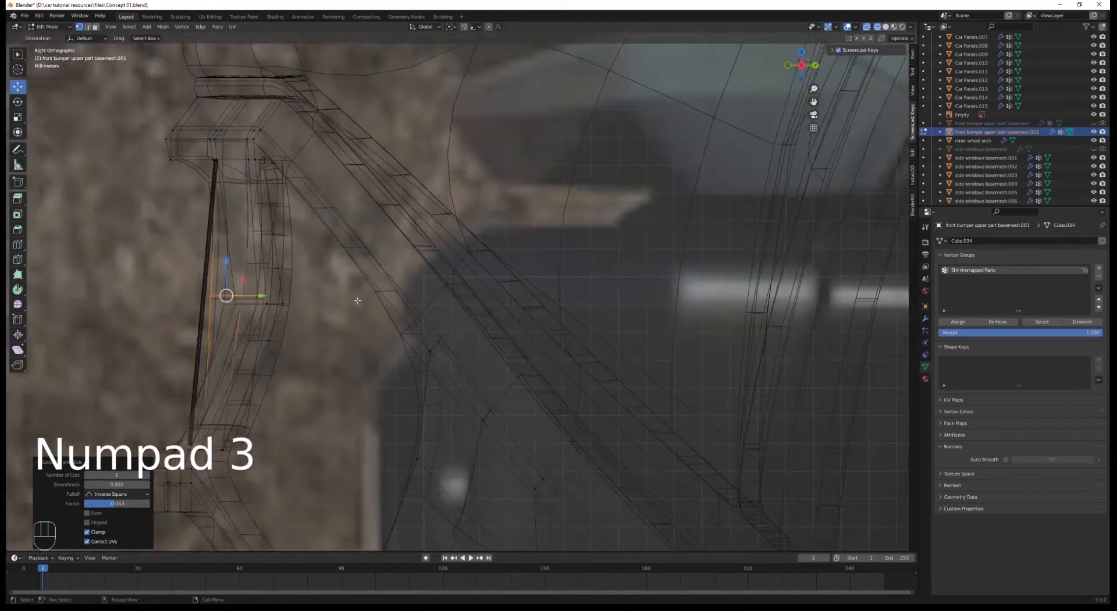
{"action": "left_click_drag", "start_coordinate": [261, 297], "coordinate": [316, 295]}
{"action": "key", "text": "s"}
{"action": "left_click", "coordinate": [298, 293]}
{"action": "key", "text": "g"}
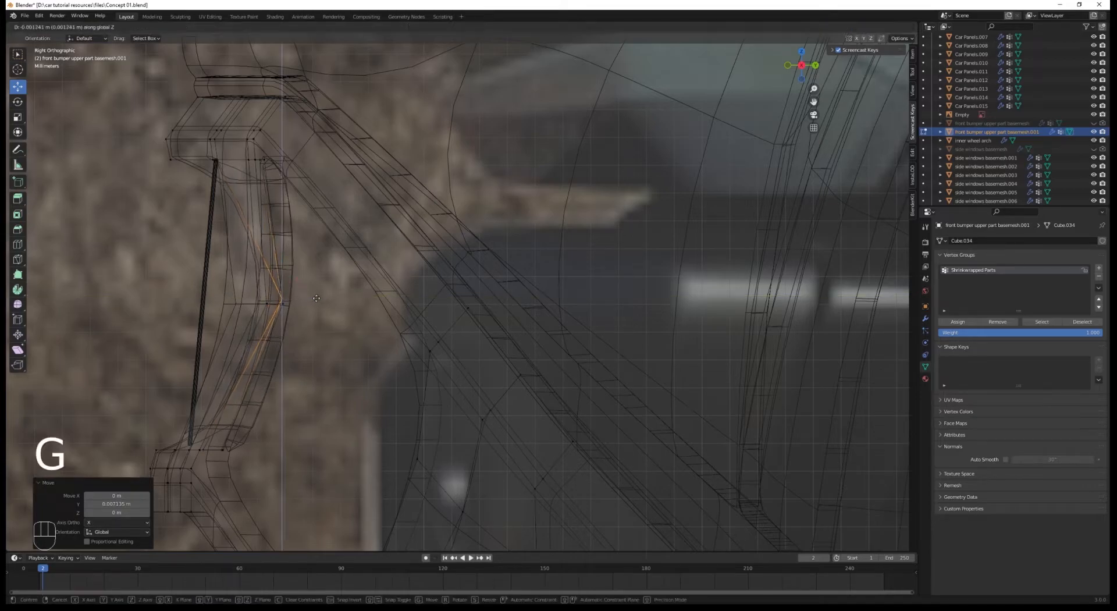
{"action": "left_click", "coordinate": [316, 301]}
Set the pivot point to Active Element and scale the panel's upper edge vertices along Y about the pillar-side middle vertex.
{"action": "scroll", "coordinate": [317, 300], "scroll_direction": "down", "scroll_amount": 3}
{"action": "middle_click_drag", "start_coordinate": [317, 301], "coordinate": [482, 277]}
{"action": "key", "text": "a"}
{"action": "key", "text": "ctrl+z"}
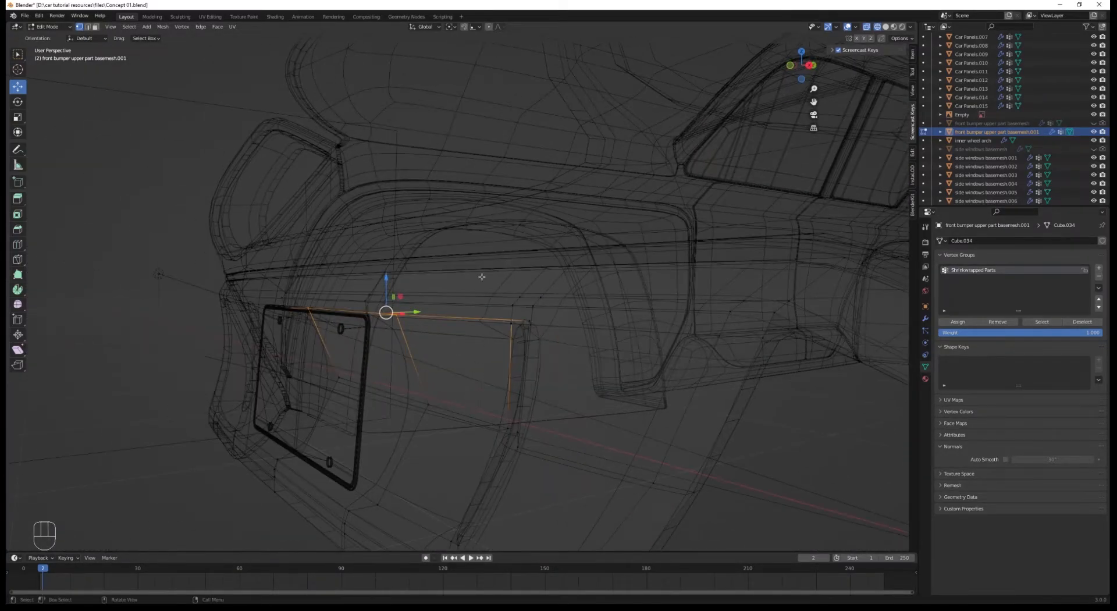
{"action": "left_click", "coordinate": [450, 27]}
{"action": "left_click", "coordinate": [465, 76]}
{"action": "middle_click_drag", "start_coordinate": [457, 175], "coordinate": [551, 307]}
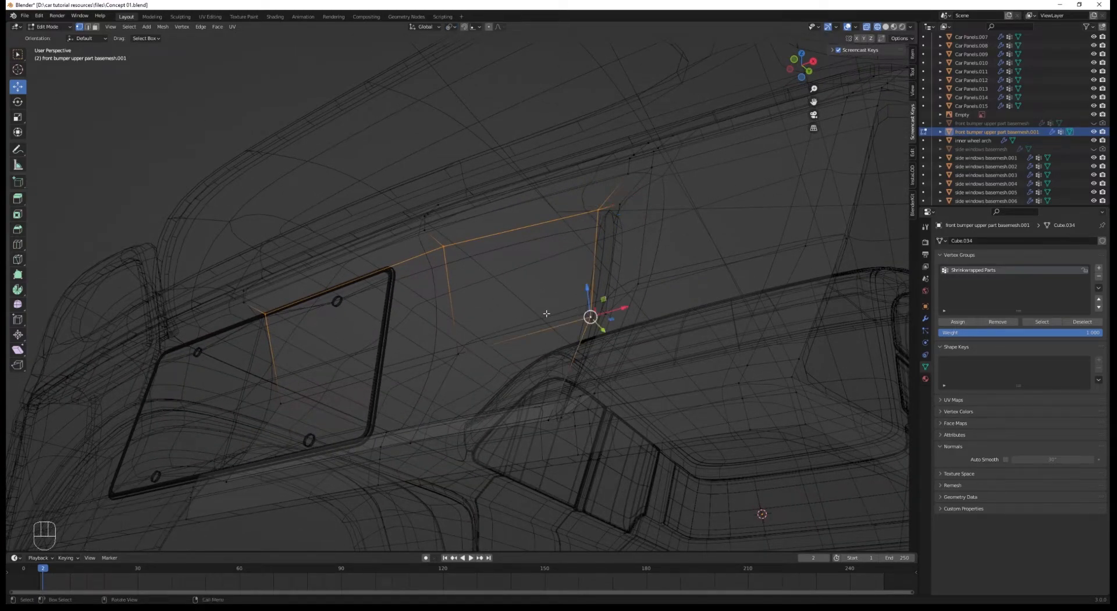
{"action": "key", "text": "s"}
{"action": "key", "text": "y"}
{"action": "left_click", "coordinate": [547, 313]}
{"action": "middle_click_drag", "start_coordinate": [547, 313], "coordinate": [566, 375]}
Select the panel's lower edge vertices plus the pillar-side middle vertex as active, and scale them about it to match the upper edge.
{"action": "key", "text": "a"}
{"action": "middle_click_drag", "start_coordinate": [547, 431], "coordinate": [539, 449]}
{"action": "left_click", "coordinate": [272, 503]}
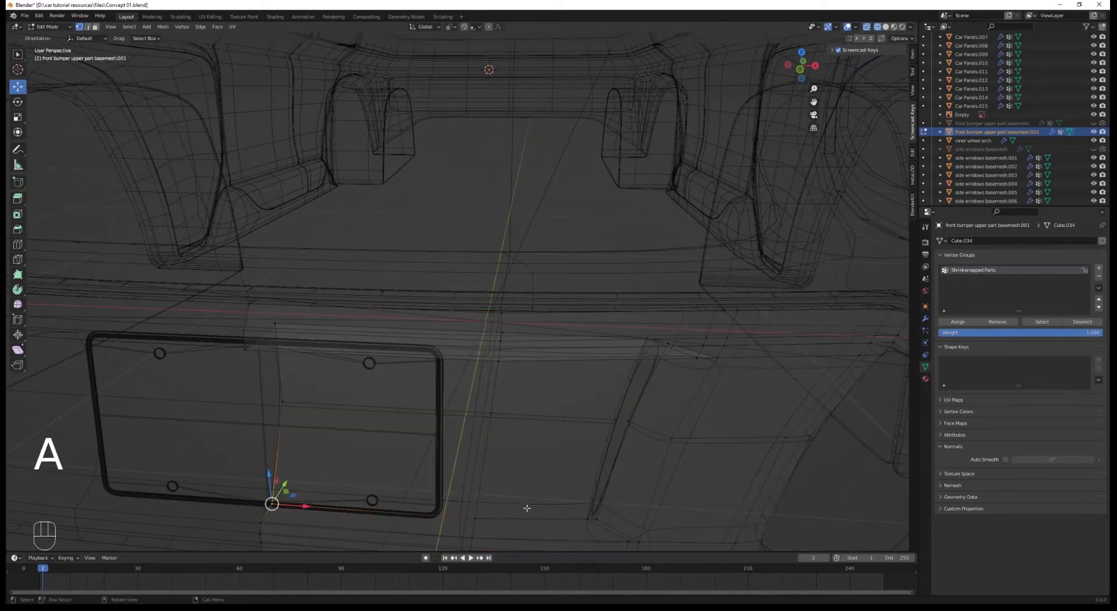
{"action": "left_click", "coordinate": [587, 518], "text": "ctrl"}
{"action": "left_click", "coordinate": [614, 420], "text": "shift"}
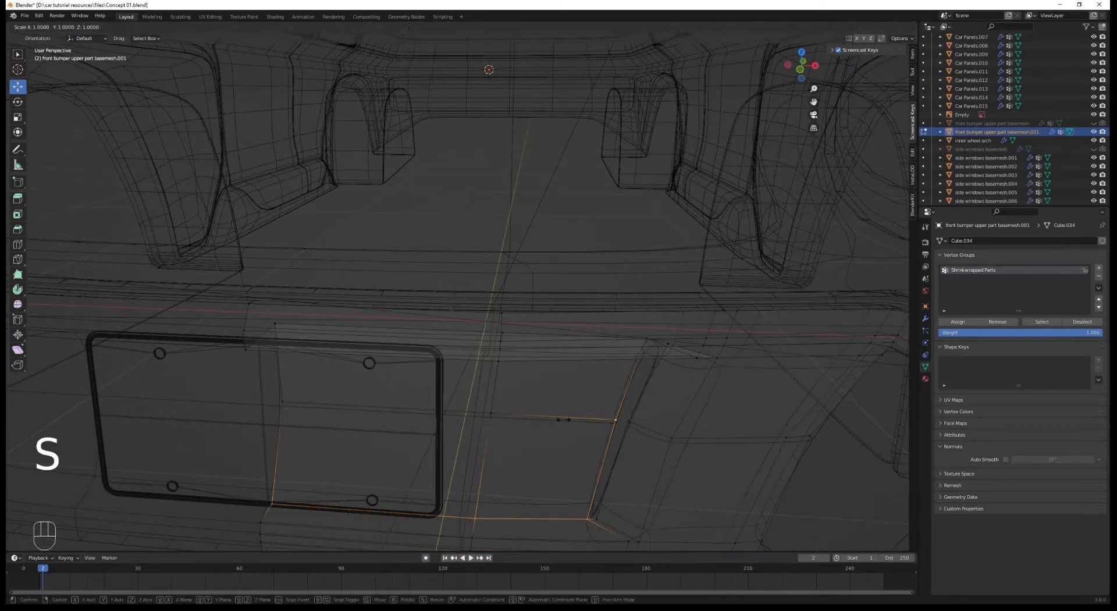
{"action": "left_click", "coordinate": [581, 456]}
Slide the lower end vertex of the pillar's inner edge up along its edge.
{"action": "middle_click_drag", "start_coordinate": [581, 457], "coordinate": [622, 508]}
{"action": "key", "text": "a"}
{"action": "middle_click_drag", "start_coordinate": [621, 508], "coordinate": [597, 392], "text": "shift"}
{"action": "scroll", "coordinate": [576, 415], "scroll_direction": "up", "scroll_amount": 1}
{"action": "left_click", "coordinate": [576, 414]}
{"action": "key", "text": "g"}
{"action": "key", "text": "g"}
{"action": "left_click", "coordinate": [589, 397]}
Slide the upper end vertex of the pillar's inner edge down along its edge.
{"action": "key", "text": "a"}
{"action": "middle_click_drag", "start_coordinate": [640, 204], "coordinate": [625, 221]}
{"action": "left_click", "coordinate": [639, 186]}
{"action": "key", "text": "g"}
{"action": "key", "text": "g"}
{"action": "left_click", "coordinate": [636, 205]}
{"action": "key", "text": "a"}
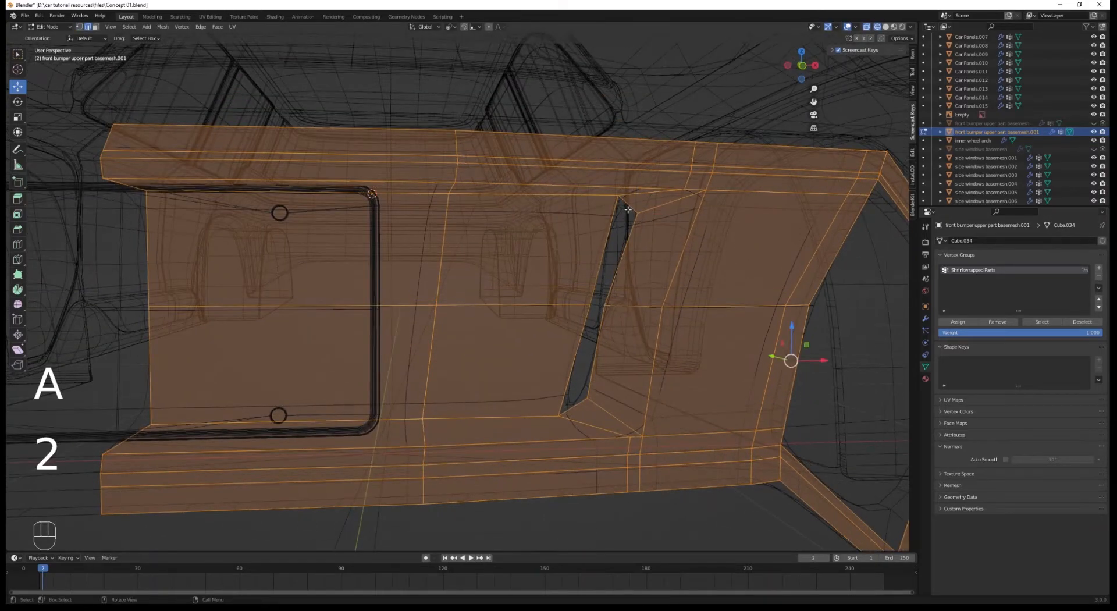
Fill the narrow gap along the side wall of the license plate recess with new faces.
{"action": "left_click", "coordinate": [628, 208]}
{"action": "key", "text": "f"}
{"action": "key", "text": "f"}
{"action": "key", "text": "1"}
Move the middle vertex of the recess side wall about 0.008 m along the Y axis.
{"action": "middle_click_drag", "start_coordinate": [539, 269], "coordinate": [604, 287]}
{"action": "key", "text": "a"}
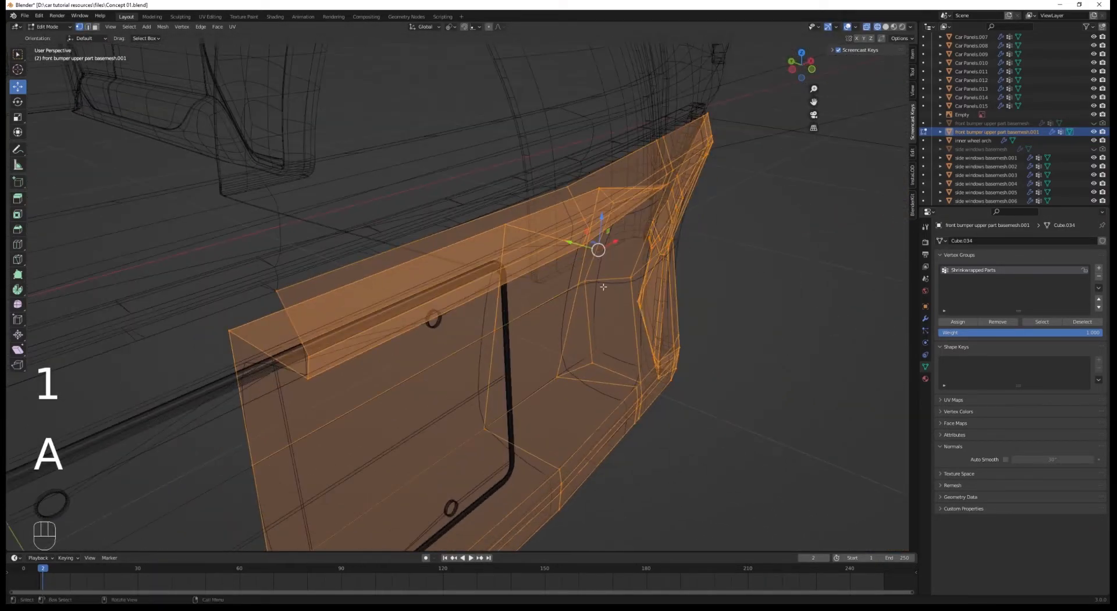
{"action": "left_click", "coordinate": [605, 286]}
{"action": "left_click_drag", "start_coordinate": [557, 273], "coordinate": [568, 276]}
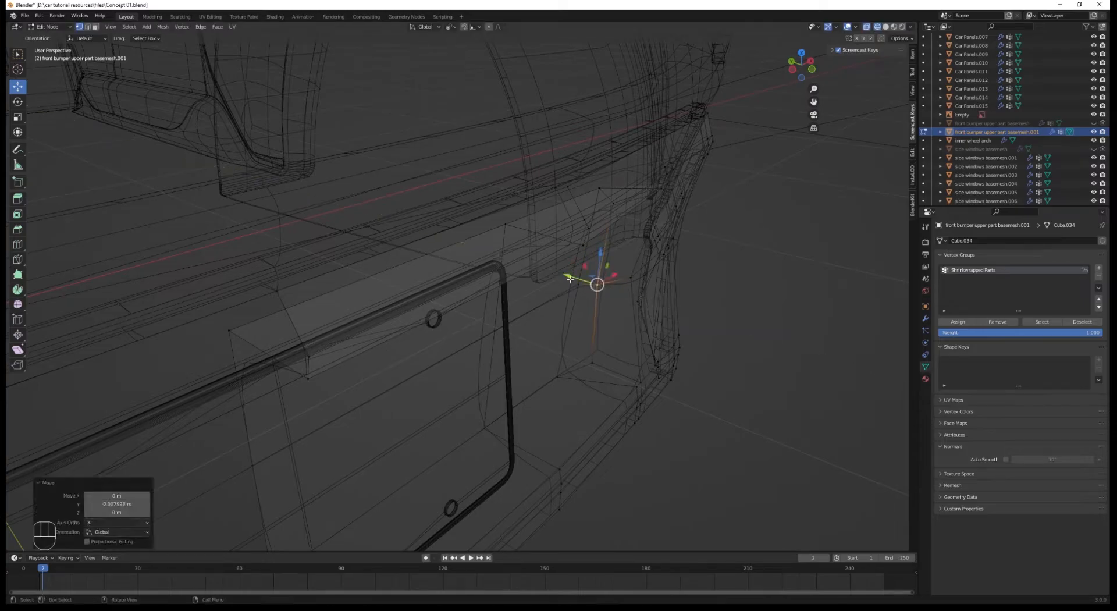
{"action": "key", "text": "a"}
Add an edge loop inside the license plate recess, beside its side wall, and finish the mesh edit.
{"action": "mouse_move", "coordinate": [573, 285]}
{"action": "middle_mouse_down"}
{"action": "mouse_move", "coordinate": [582, 259]}
{"action": "mouse_move", "coordinate": [589, 269]}
{"action": "mouse_move", "coordinate": [620, 236]}
{"action": "mouse_move", "coordinate": [530, 265]}
{"action": "mouse_move", "coordinate": [542, 298]}
{"action": "middle_mouse_up"}
{"action": "key", "text": "Tab"}
{"action": "key", "text": "z"}
{"action": "scroll", "coordinate": [620, 237], "scroll_direction": "down", "scroll_amount": 5}
{"action": "scroll", "coordinate": [530, 268], "scroll_direction": "up", "scroll_amount": 3}
{"action": "key", "text": "Tab"}
{"action": "scroll", "coordinate": [542, 298], "scroll_direction": "up", "scroll_amount": 4}
{"action": "key", "text": "ctrl+r"}
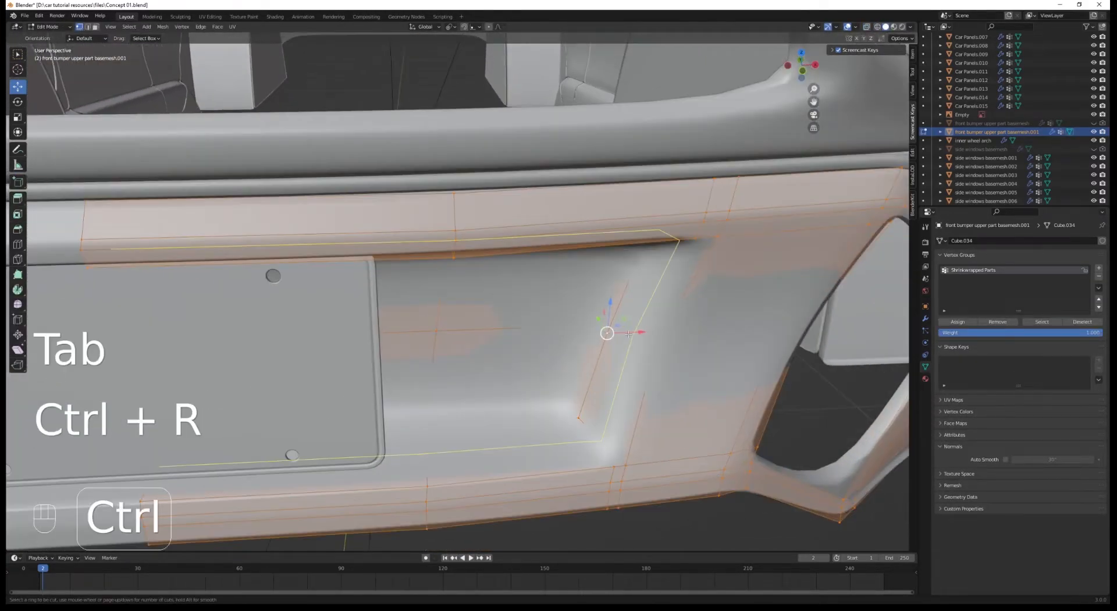
{"action": "left_click", "coordinate": [617, 335]}
{"action": "left_click", "coordinate": [638, 352]}
{"action": "key", "text": "Tab"}
Examine the car with the closed plate recess in rendered shading through the scene camera.
{"action": "scroll", "coordinate": [638, 351], "scroll_direction": "down", "scroll_amount": 4}
{"action": "middle_click_drag", "start_coordinate": [638, 352], "coordinate": [499, 187]}
{"action": "key", "text": "alt+a"}
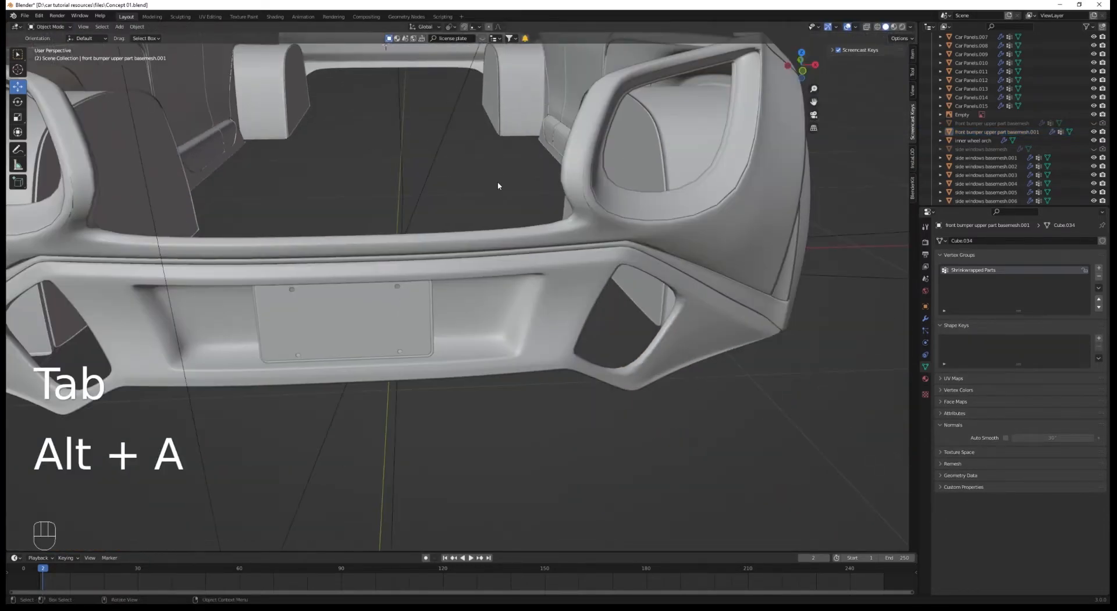
{"action": "key", "text": "z"}
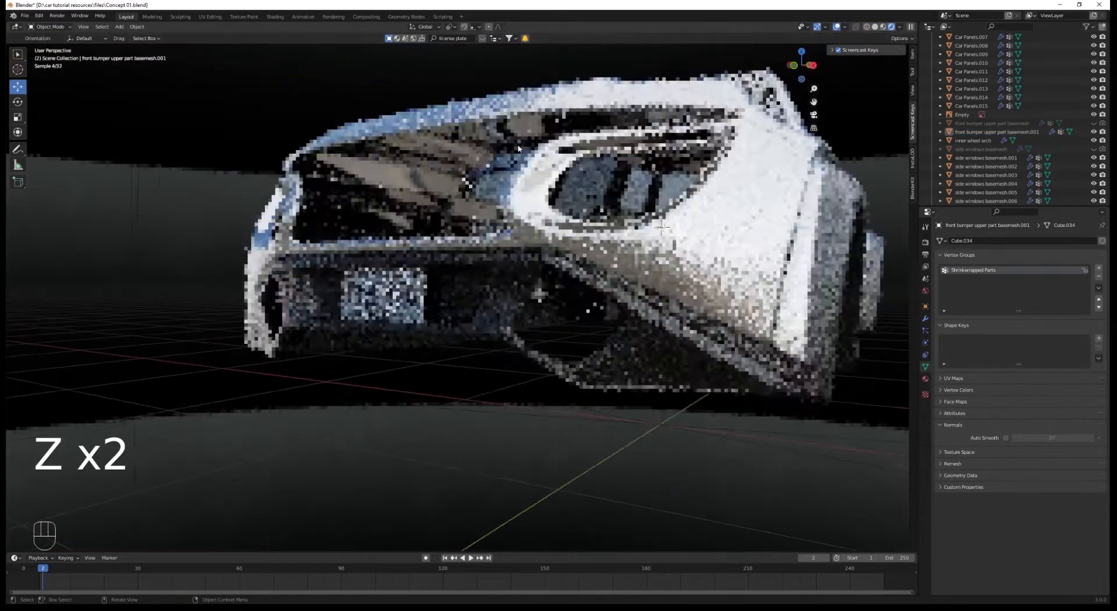
{"action": "scroll", "coordinate": [443, 256], "scroll_direction": "down", "scroll_amount": 3}
{"action": "middle_click_drag", "start_coordinate": [413, 269], "coordinate": [543, 334]}
{"action": "key", "text": "KP_0"}
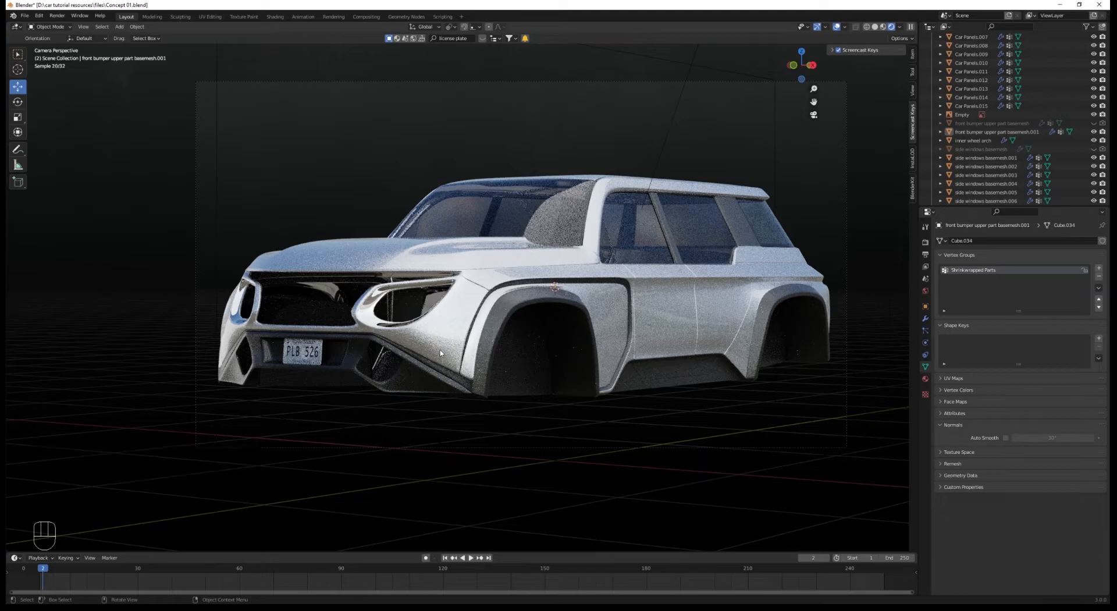
Edit the front bumper mesh in front wireframe view and shift the recess side wall's lower corner vertices outward.
{"action": "middle_click_drag", "start_coordinate": [421, 349], "coordinate": [442, 372]}
{"action": "left_click", "coordinate": [356, 389]}
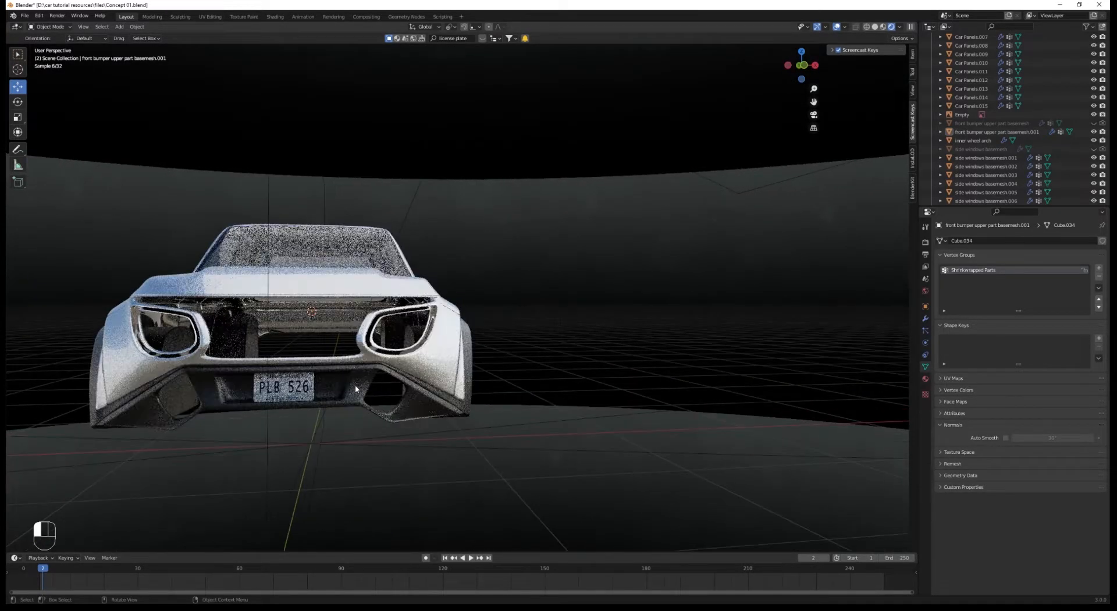
{"action": "key", "text": "KP_1"}
{"action": "middle_click_drag", "start_coordinate": [356, 389], "coordinate": [497, 331], "text": "shift"}
{"action": "scroll", "coordinate": [498, 331], "scroll_direction": "up", "scroll_amount": 4}
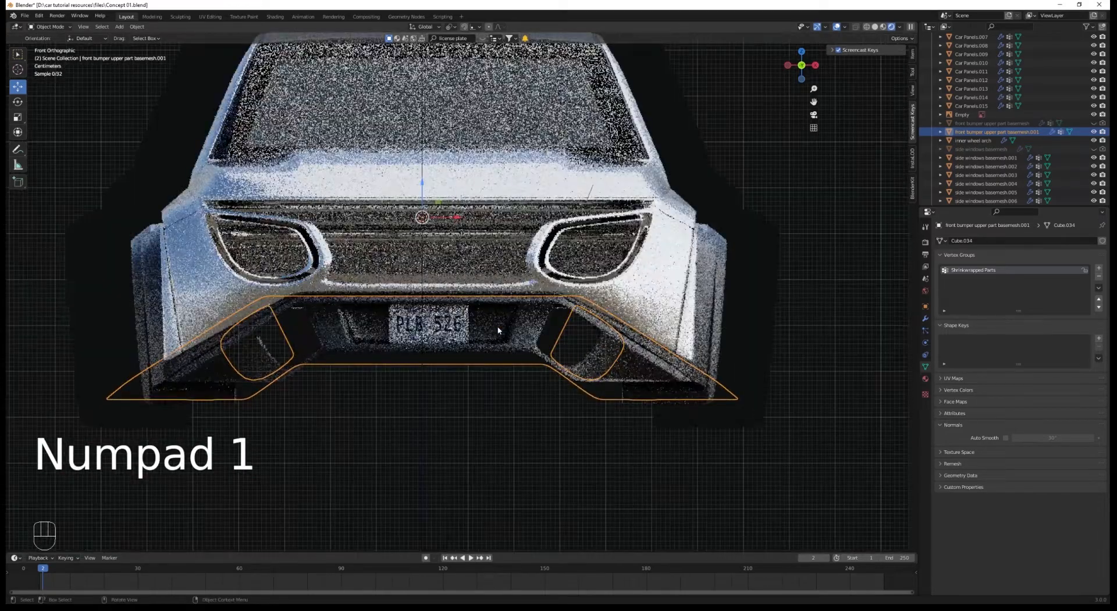
{"action": "key", "text": "Tab"}
{"action": "key", "text": "z"}
{"action": "left_click", "coordinate": [456, 335]}
{"action": "scroll", "coordinate": [487, 348], "scroll_direction": "up", "scroll_amount": 3}
{"action": "key", "text": "a"}
{"action": "key", "text": "1"}
{"action": "scroll", "coordinate": [487, 348], "scroll_direction": "up", "scroll_amount": 3}
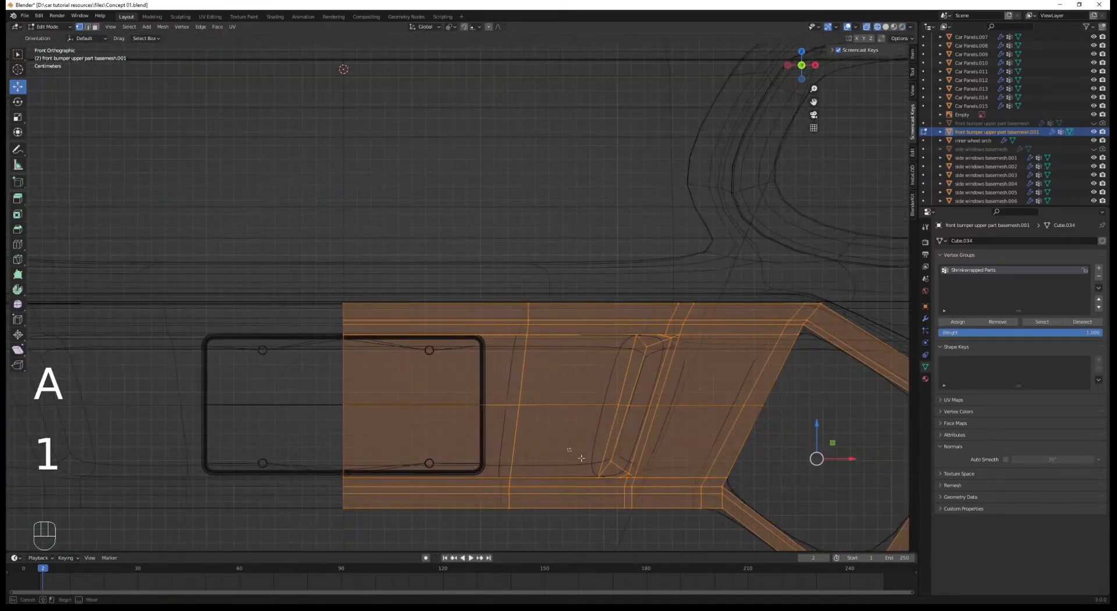
{"action": "left_click_drag", "start_coordinate": [642, 481], "coordinate": [682, 469]}
{"action": "key", "text": "a"}
Shift the middle and upper vertices of the recess side wall toward the license plate to reverse its slant.
{"action": "left_click_drag", "start_coordinate": [672, 414], "coordinate": [633, 400]}
{"action": "key", "text": "a"}
{"action": "left_click_drag", "start_coordinate": [703, 356], "coordinate": [612, 305]}
{"action": "key", "text": "a"}
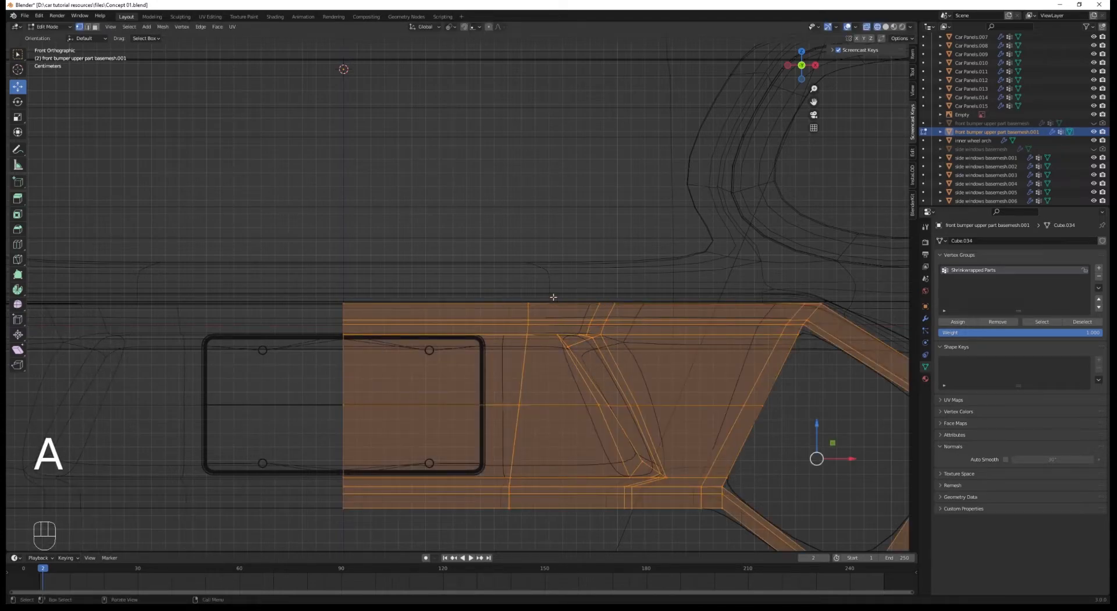
Move the whole slanted recess side wall slightly outward along X and return to a material preview of the bumper.
{"action": "left_click_drag", "start_coordinate": [579, 341], "coordinate": [679, 480]}
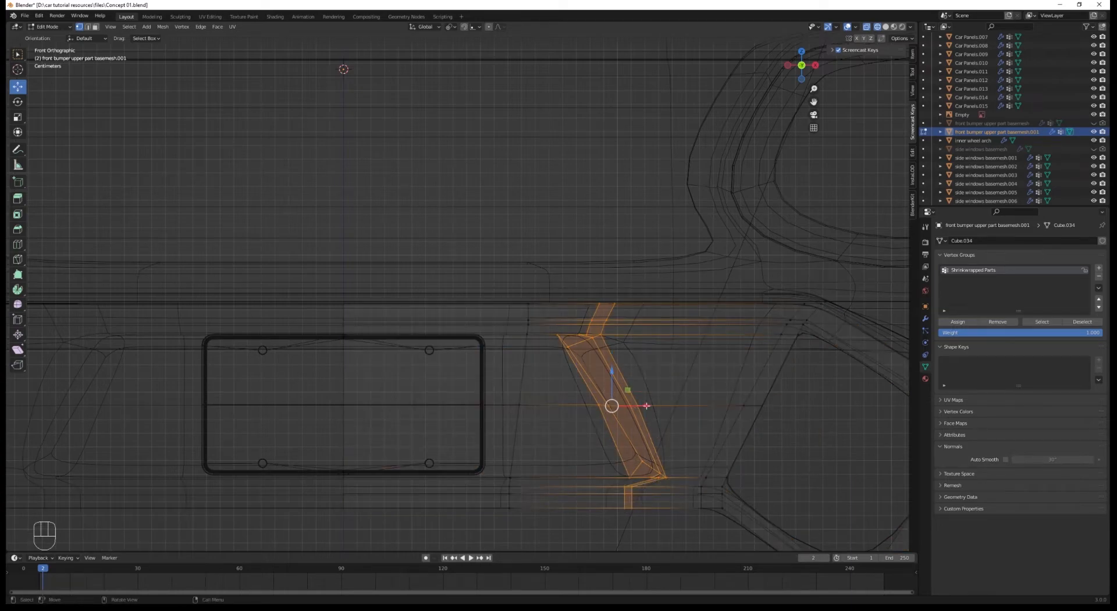
{"action": "left_click_drag", "start_coordinate": [646, 405], "coordinate": [663, 405]}
{"action": "key", "text": "Tab"}
{"action": "key", "text": "z"}
{"action": "key", "text": "z"}
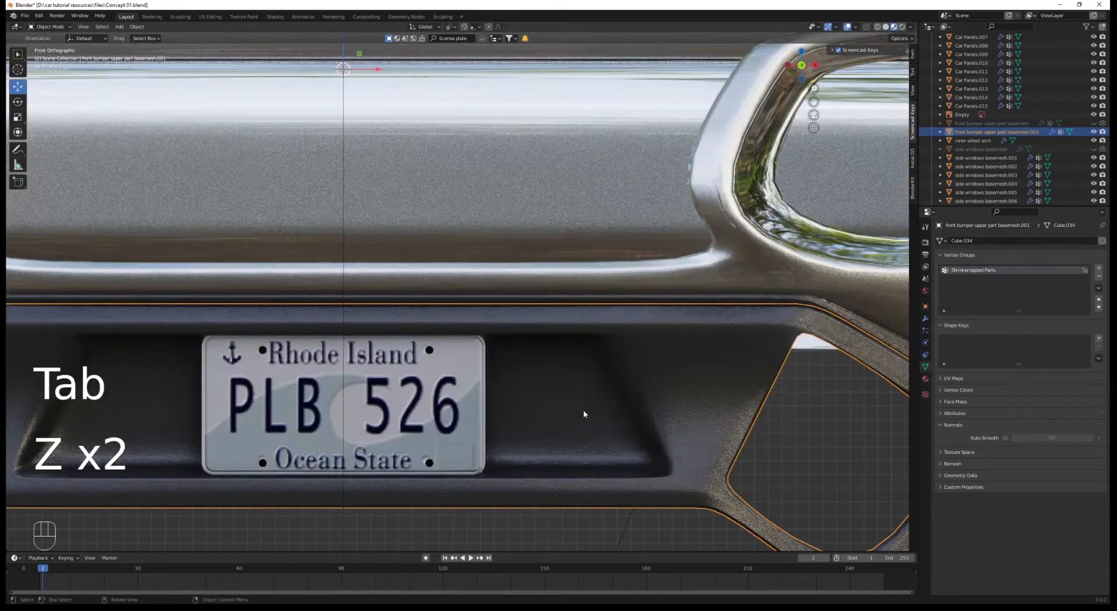
Check the reshaped plate recess in rendered shading from the front and from the scene camera.
{"action": "key", "text": "alt+a"}
{"action": "scroll", "coordinate": [585, 416], "scroll_direction": "down", "scroll_amount": 4}
{"action": "key", "text": "z"}
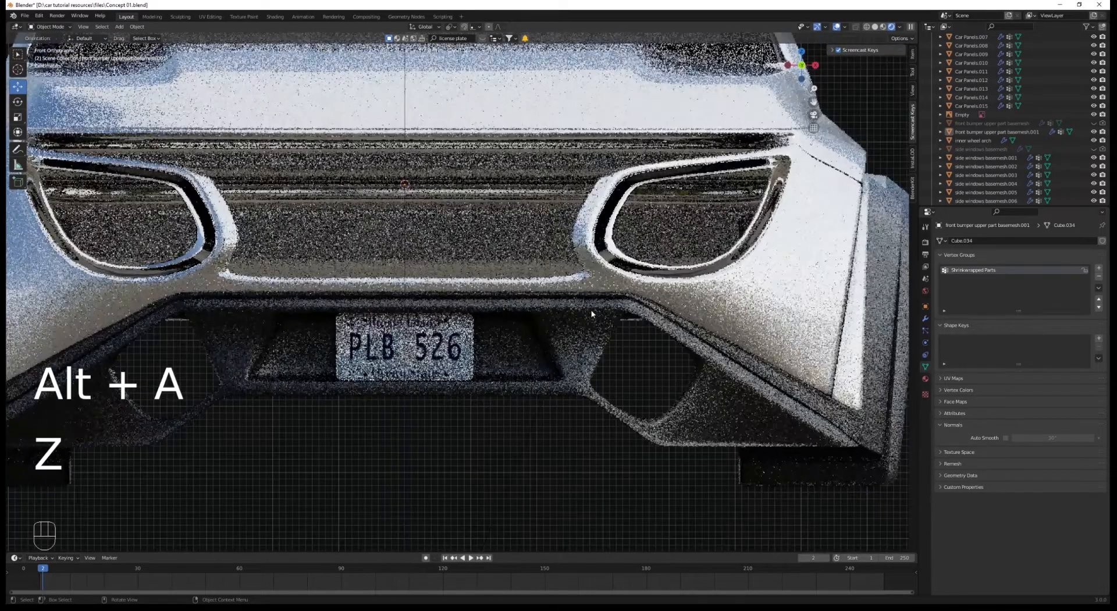
{"action": "scroll", "coordinate": [592, 314], "scroll_direction": "down", "scroll_amount": 5}
{"action": "middle_click_drag", "start_coordinate": [592, 315], "coordinate": [513, 319]}
{"action": "key", "text": "KP_0"}
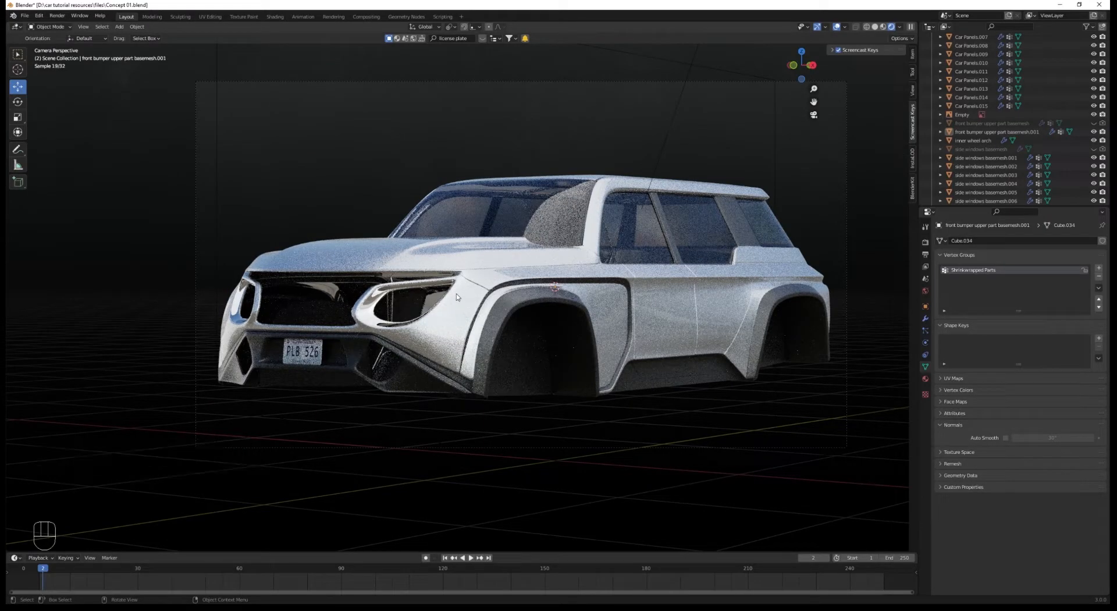
{"action": "scroll", "coordinate": [456, 297], "scroll_direction": "down", "scroll_amount": 2}
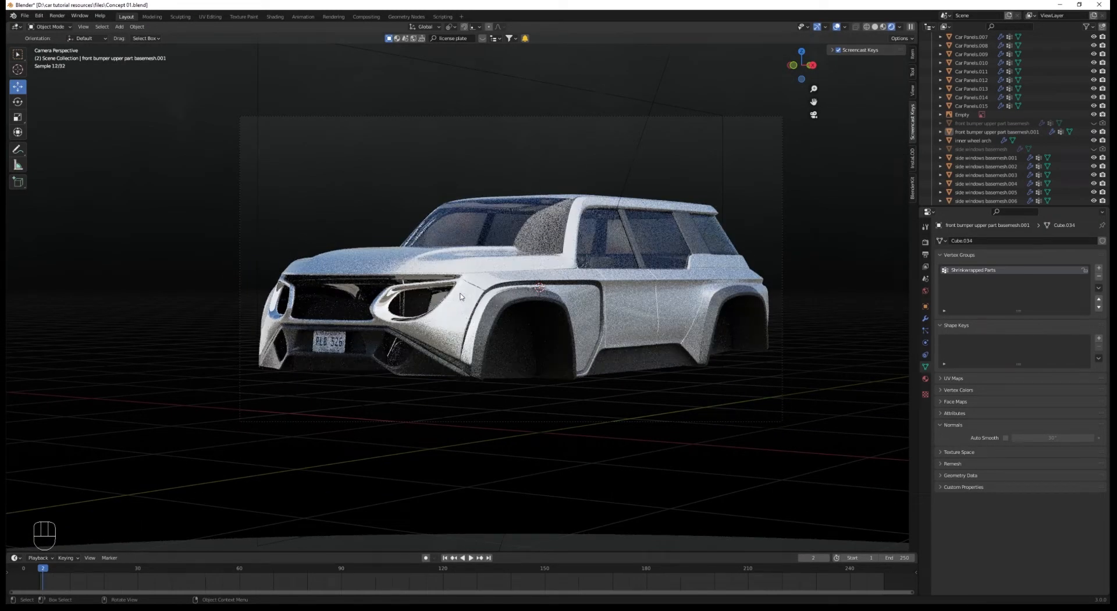
{"action": "middle_click_drag", "start_coordinate": [466, 297], "coordinate": [532, 294]}
{"action": "scroll", "coordinate": [466, 357], "scroll_direction": "up", "scroll_amount": 4}
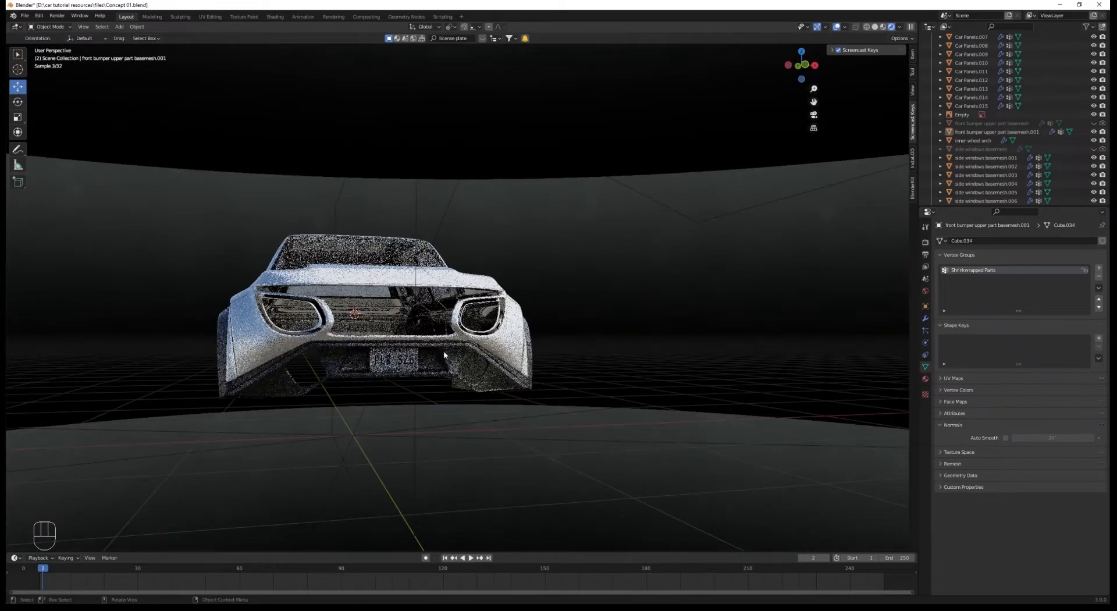
Open the front bumper mesh for editing in front wireframe view, framed on its side opening.
{"action": "left_click", "coordinate": [454, 361]}
{"action": "key", "text": "KP_1"}
{"action": "key", "text": "Tab"}
{"action": "scroll", "coordinate": [453, 384], "scroll_direction": "up", "scroll_amount": 4}
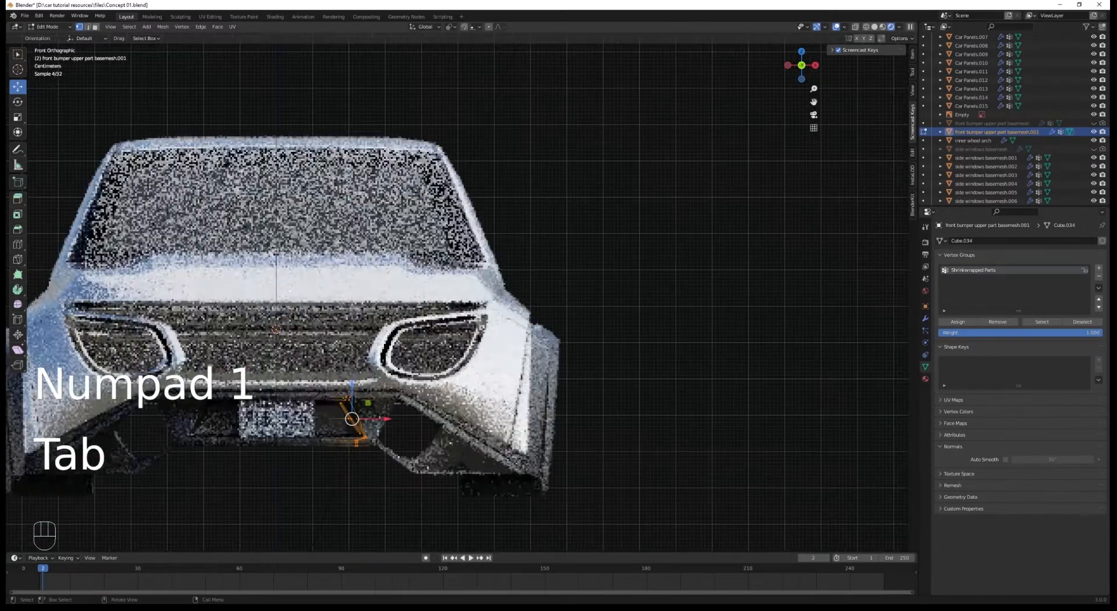
{"action": "middle_click_drag", "start_coordinate": [453, 408], "coordinate": [531, 278], "text": "shift"}
{"action": "scroll", "coordinate": [531, 278], "scroll_direction": "up", "scroll_amount": 3}
{"action": "key", "text": "z"}
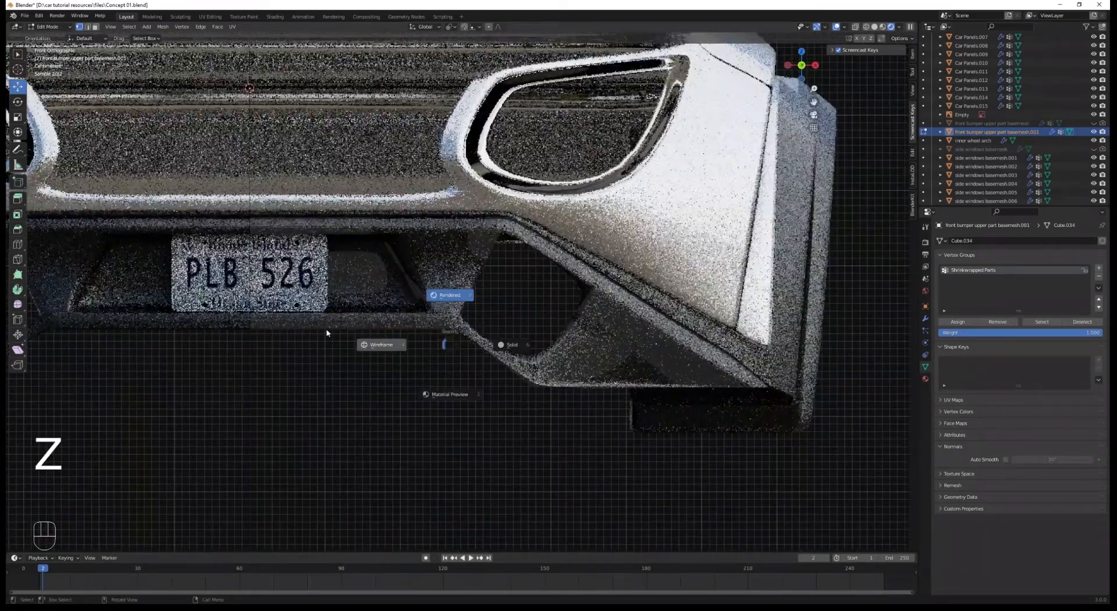
{"action": "left_click", "coordinate": [457, 299]}
{"action": "key", "text": "a"}
{"action": "scroll", "coordinate": [463, 303], "scroll_direction": "up", "scroll_amount": 1}
{"action": "scroll", "coordinate": [470, 305], "scroll_direction": "up", "scroll_amount": 1}
{"action": "middle_click_drag", "start_coordinate": [473, 306], "coordinate": [364, 341], "text": "shift"}
{"action": "scroll", "coordinate": [365, 340], "scroll_direction": "up", "scroll_amount": 1}
{"action": "key", "text": "3"}
{"action": "left_click", "coordinate": [551, 372]}
{"action": "left_click", "coordinate": [550, 375], "text": "shift"}
{"action": "key", "text": "1"}
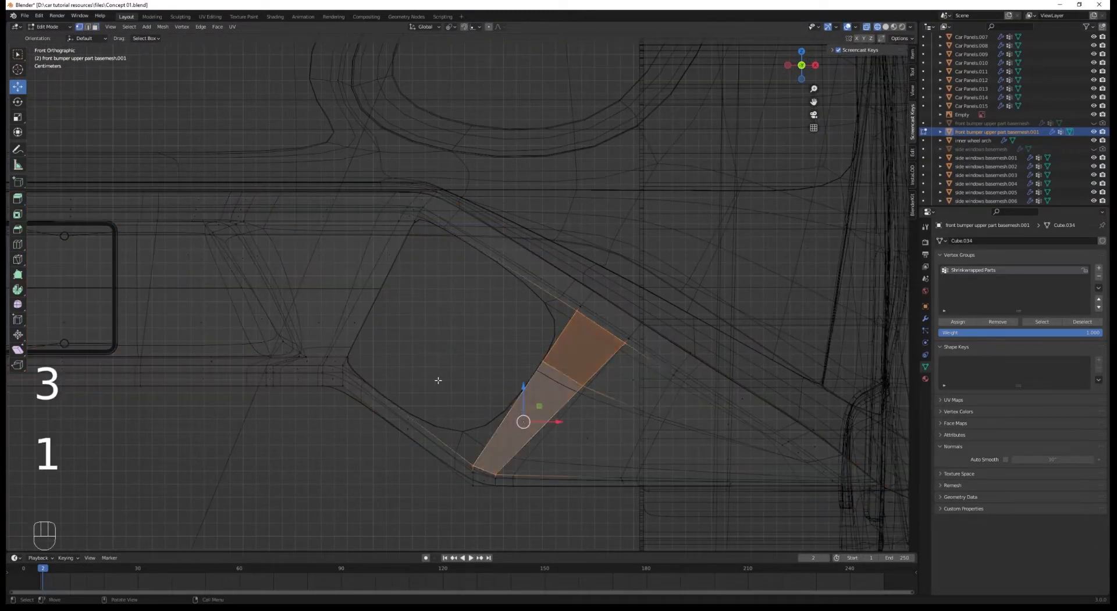
Insert an edge loop across the bumper's triangular side section, slid close to its lower edge.
{"action": "key", "text": "a"}
{"action": "left_click", "coordinate": [504, 434]}
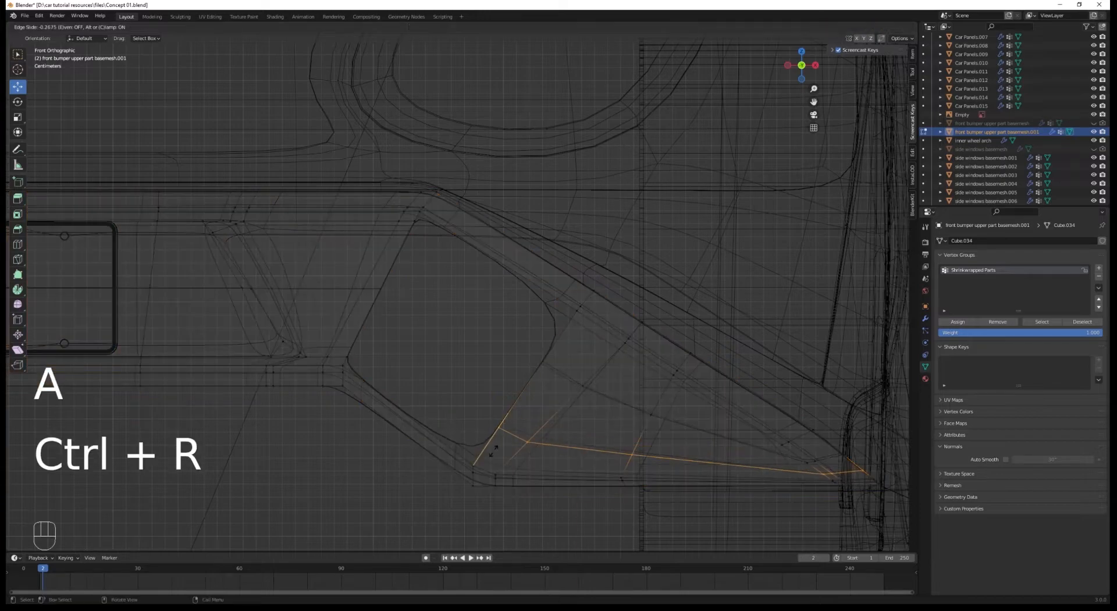
{"action": "left_click", "coordinate": [483, 475]}
{"action": "key", "text": "a"}
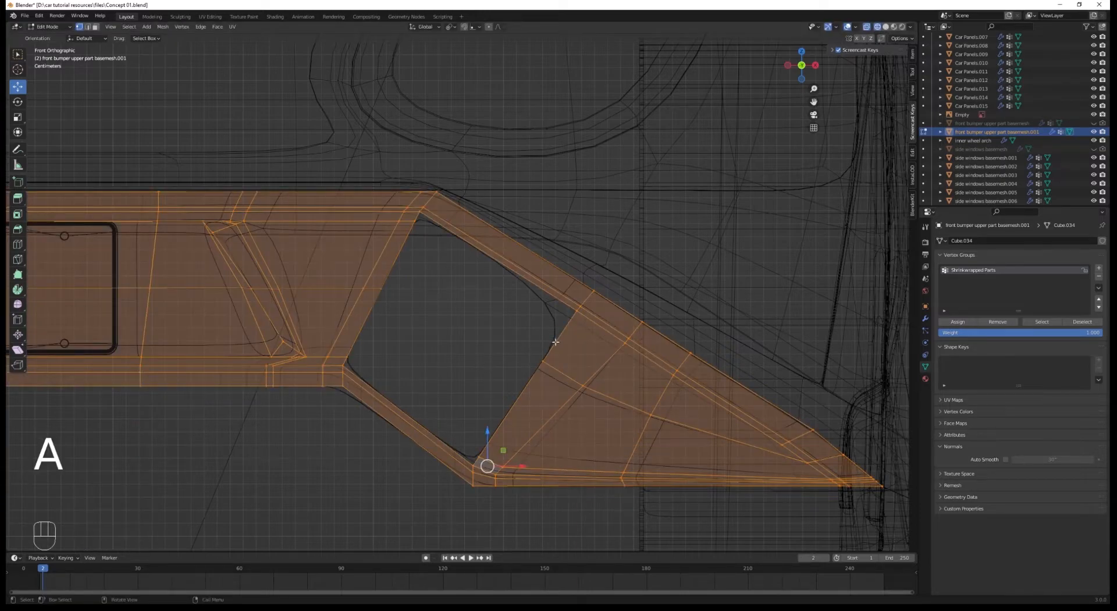
Slide the middle edge loop of the triangular side section downward.
{"action": "key", "text": "ctrl+r"}
{"action": "left_click", "coordinate": [604, 402], "text": "alt"}
{"action": "key", "text": "g"}
{"action": "key", "text": "g"}
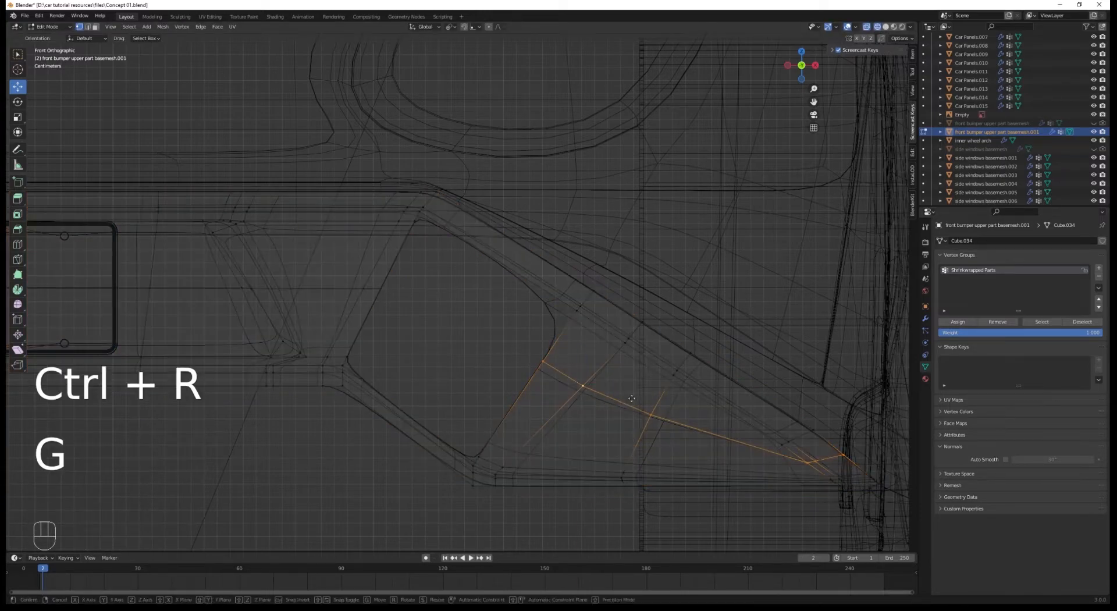
{"action": "left_click", "coordinate": [617, 398]}
{"action": "key", "text": "a"}
Insert another edge loop across the triangular side section, slid close to its upper edge.
{"action": "key", "text": "ctrl+r"}
{"action": "left_click", "coordinate": [616, 367]}
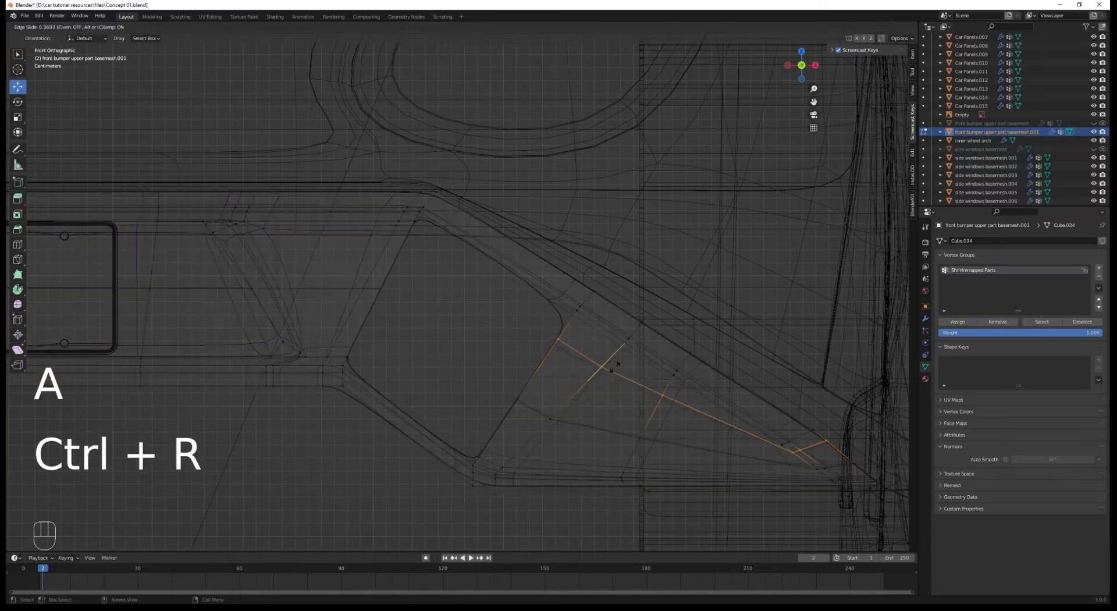
{"action": "left_click", "coordinate": [627, 354]}
{"action": "key", "text": "a"}
Move the vertex near the outer tip of the triangular side section up to the bumper's upper edge.
{"action": "left_click", "coordinate": [782, 444], "text": "ctrl"}
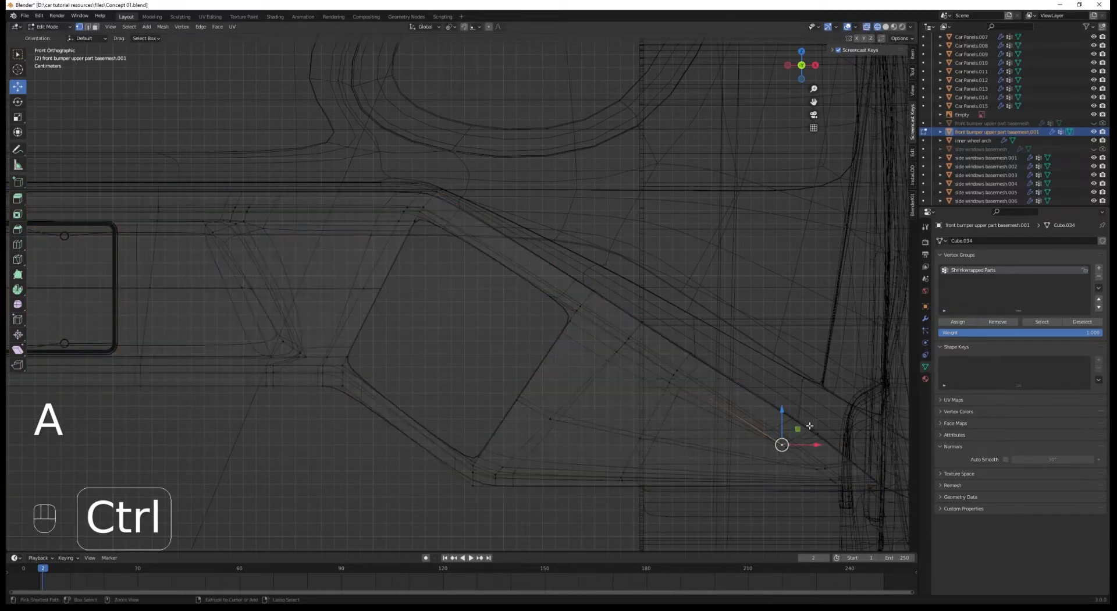
{"action": "key", "text": "g"}
{"action": "left_click", "coordinate": [791, 316]}
{"action": "key", "text": "a"}
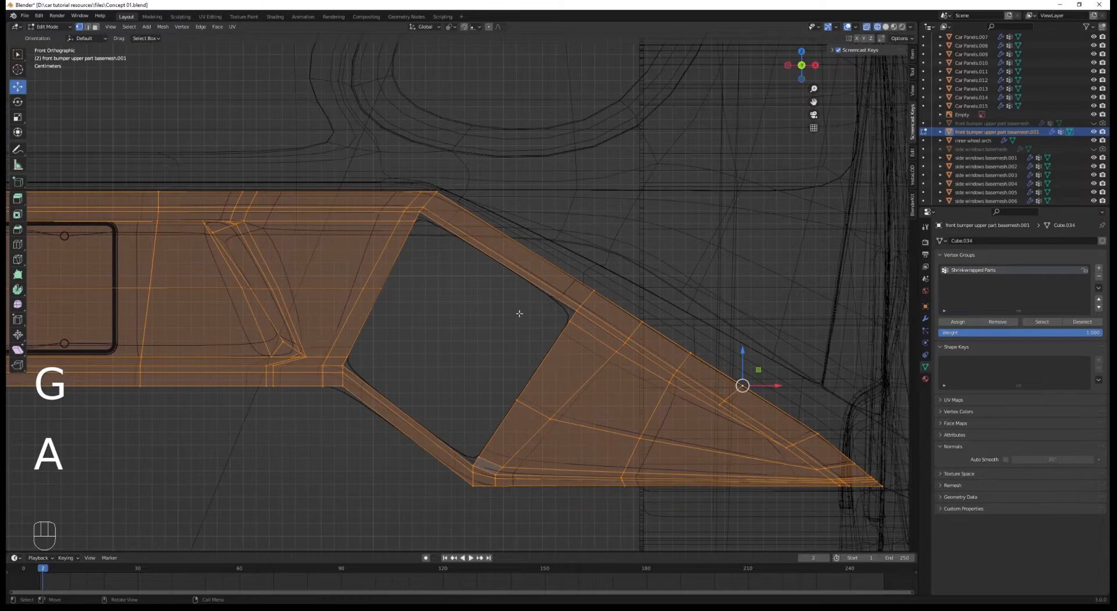
Fill the bumper's side opening with faces, then leave mesh editing and show the material preview.
{"action": "left_click", "coordinate": [417, 403]}
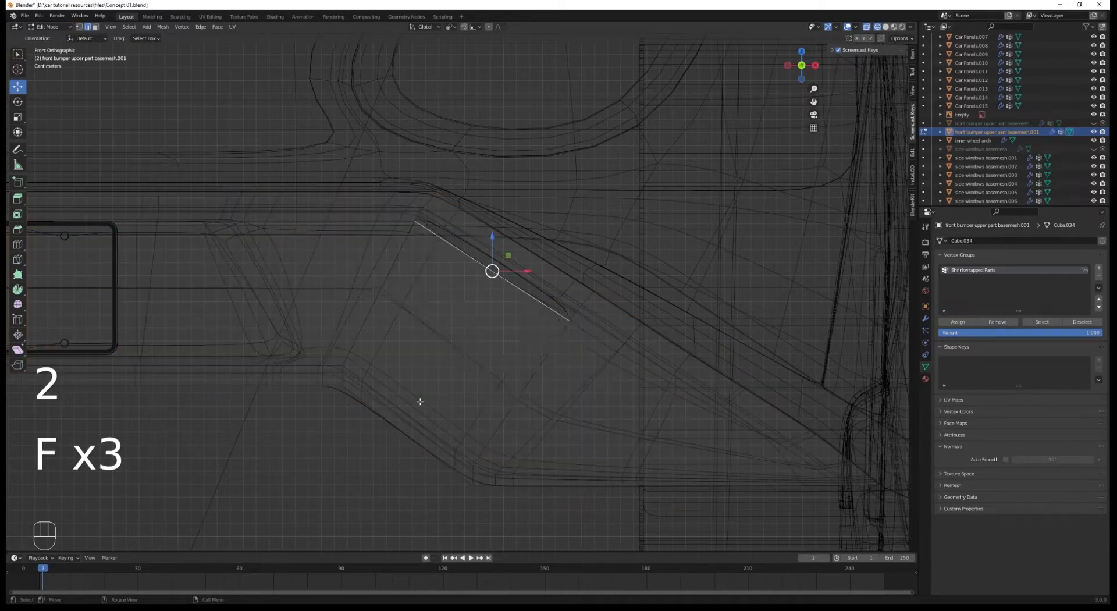
{"action": "key", "text": "1"}
{"action": "key", "text": "Tab"}
{"action": "key", "text": "z"}
{"action": "key", "text": "z"}
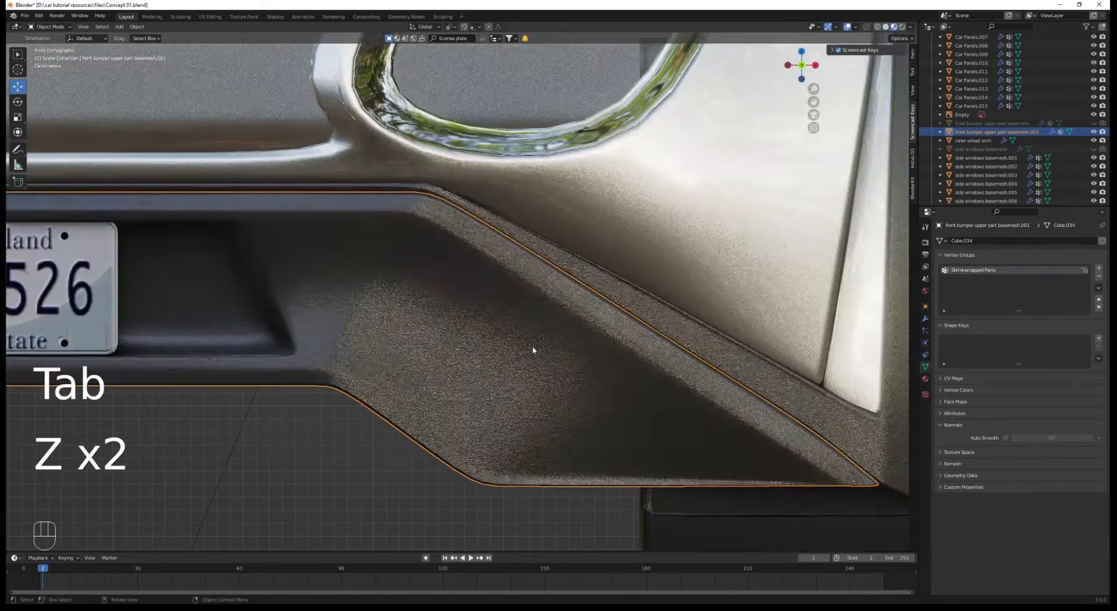
Inspect the filled side section of the bumper in material preview from the front and at an angle.
{"action": "key", "text": "alt+a"}
{"action": "scroll", "coordinate": [533, 350], "scroll_direction": "down", "scroll_amount": 10}
{"action": "scroll", "coordinate": [462, 361], "scroll_direction": "up", "scroll_amount": 3}
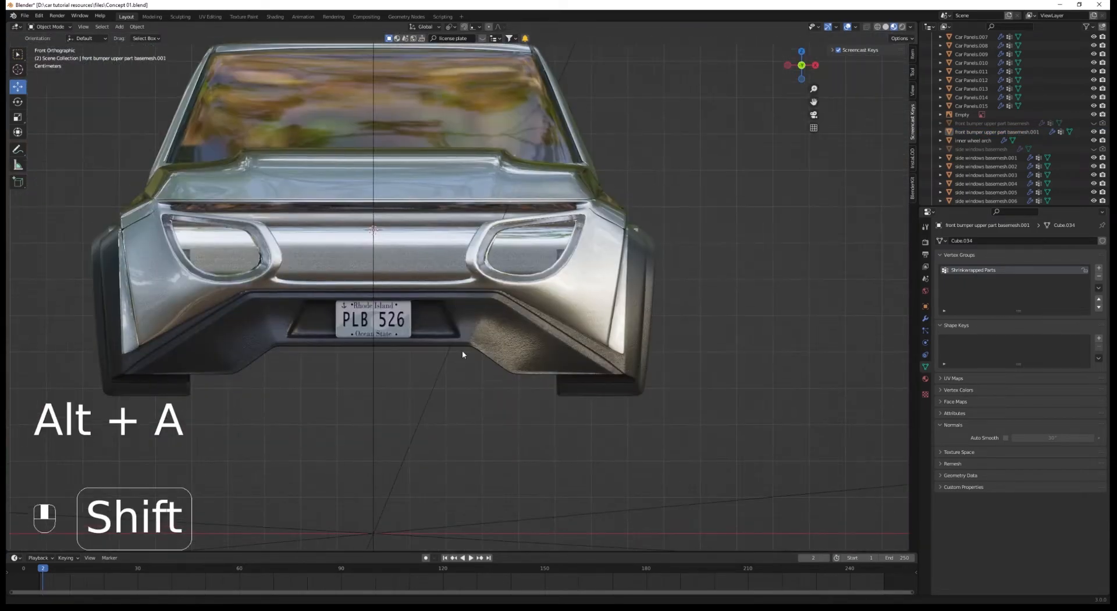
{"action": "middle_click_drag", "start_coordinate": [463, 354], "coordinate": [526, 330], "text": "shift"}
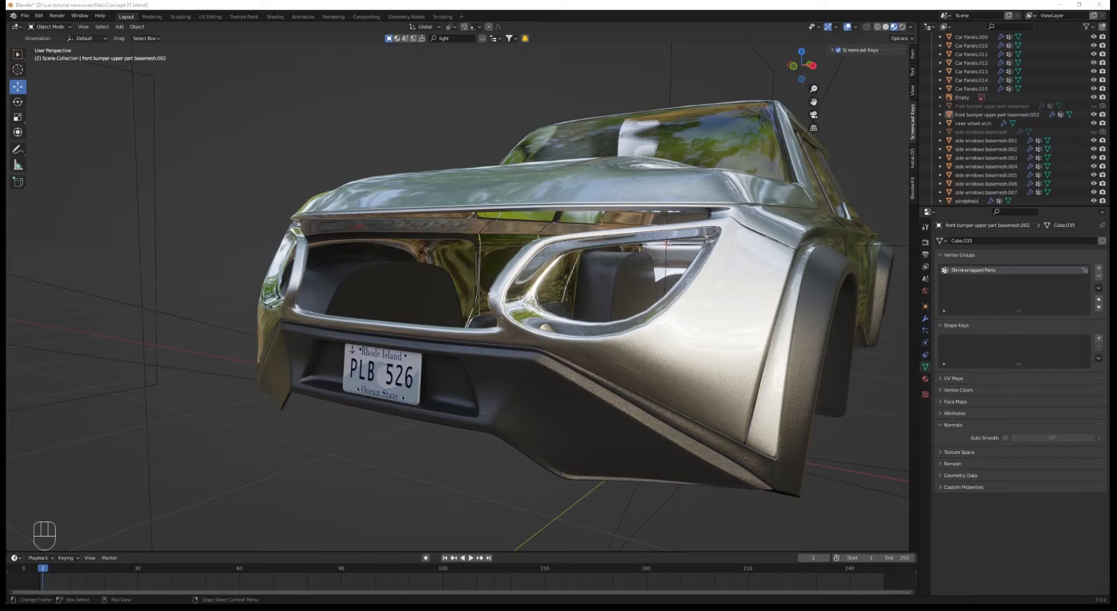
{"action": "middle_click_drag", "start_coordinate": [436, 385], "coordinate": [508, 366]}
{"action": "scroll", "coordinate": [627, 364], "scroll_direction": "down", "scroll_amount": 2}
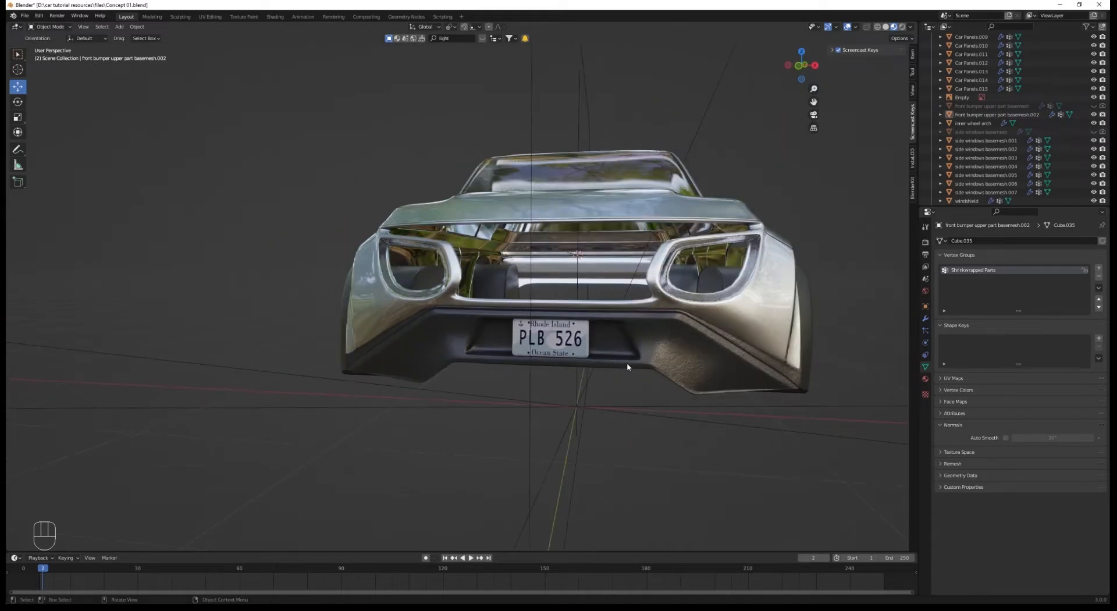
{"action": "left_click", "coordinate": [627, 364]}
{"action": "key", "text": "KP_1"}
{"action": "middle_click_drag", "start_coordinate": [619, 326], "coordinate": [535, 379], "text": "shift"}
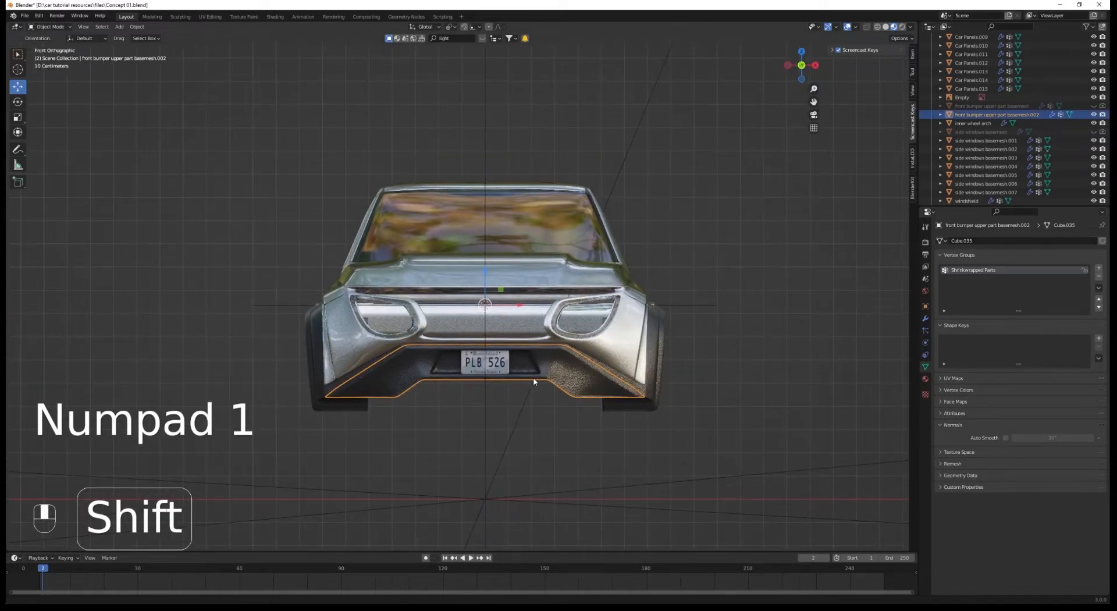
{"action": "scroll", "coordinate": [534, 379], "scroll_direction": "up", "scroll_amount": 2}
{"action": "key", "text": "alt+a"}
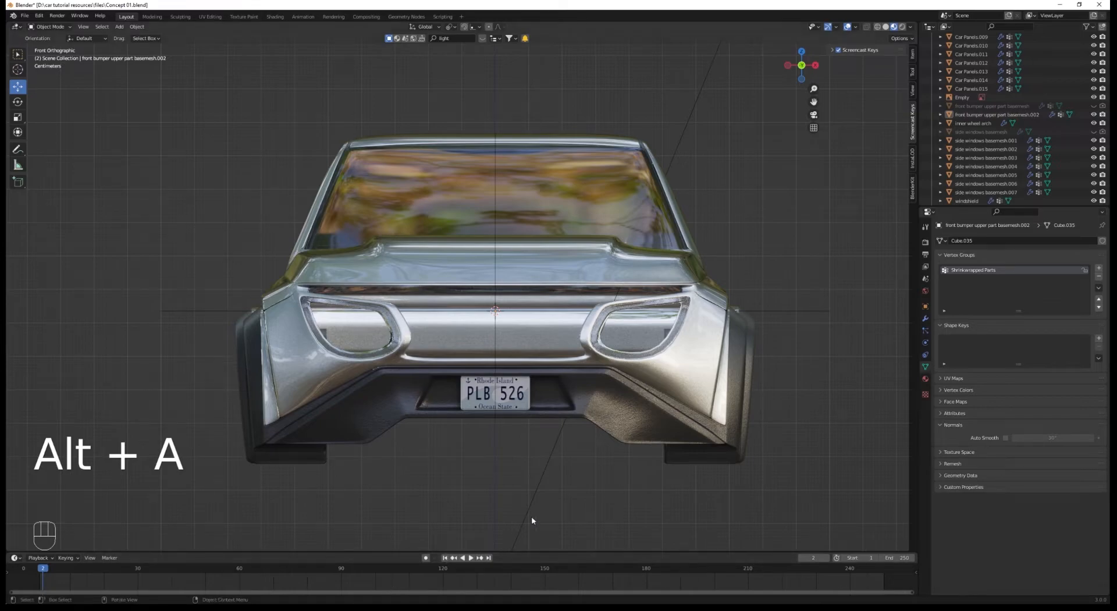
{"action": "middle_click_drag", "start_coordinate": [529, 466], "coordinate": [500, 409], "text": "shift"}
Open the lower bumper piece with the license plate recess for mesh editing and show it in solid shading.
{"action": "left_click", "coordinate": [572, 354]}
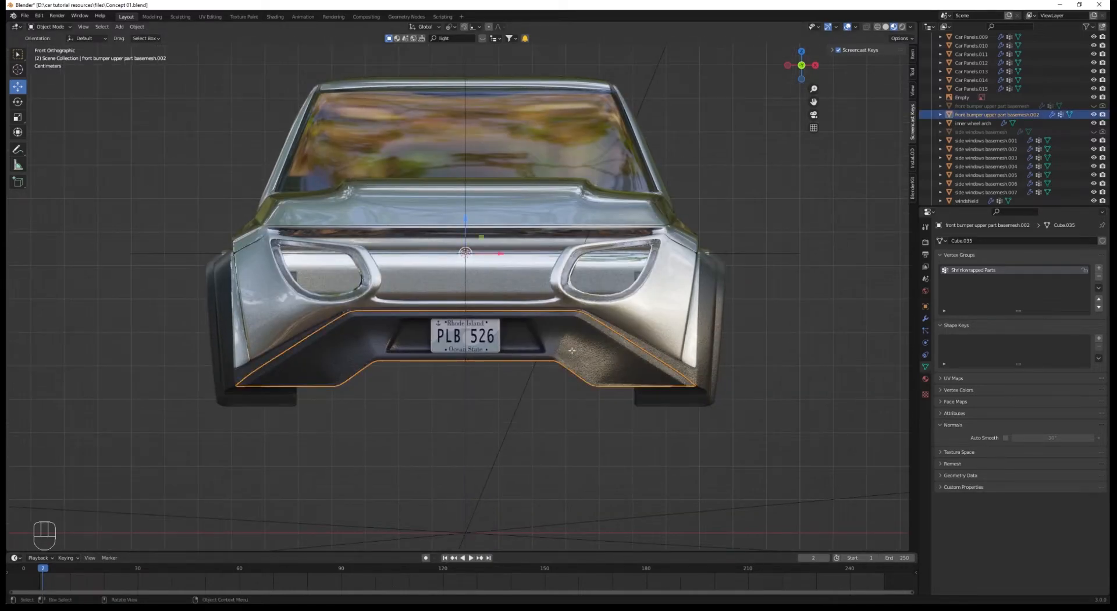
{"action": "key", "text": "Tab"}
{"action": "scroll", "coordinate": [572, 350], "scroll_direction": "up", "scroll_amount": 3}
{"action": "middle_click_drag", "start_coordinate": [616, 442], "coordinate": [372, 401], "text": "shift"}
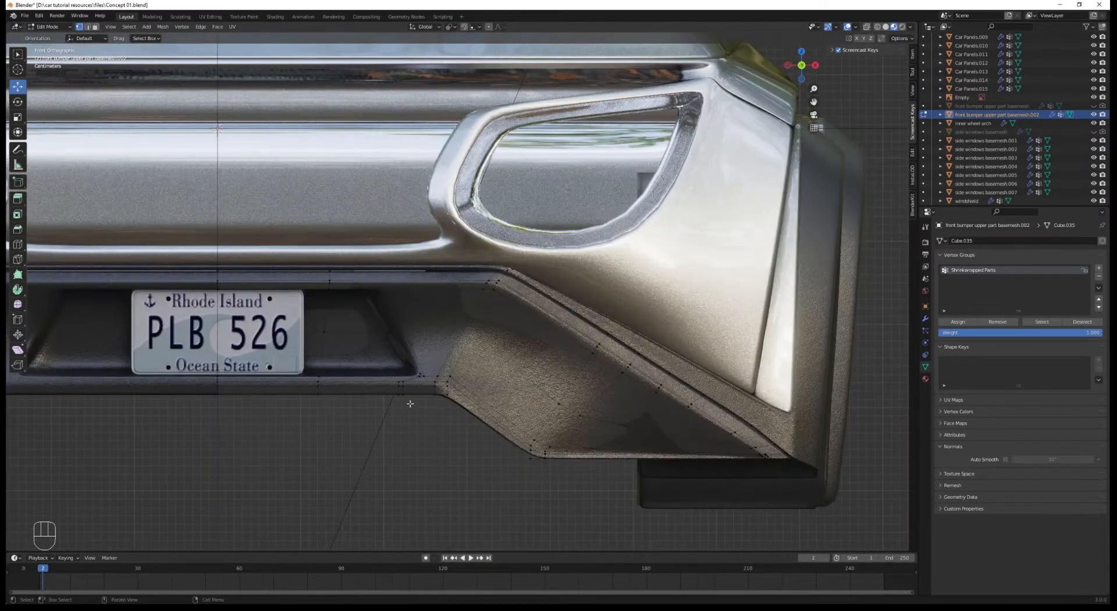
{"action": "key", "text": "z"}
{"action": "key", "text": "a"}
{"action": "left_click", "coordinate": [505, 415]}
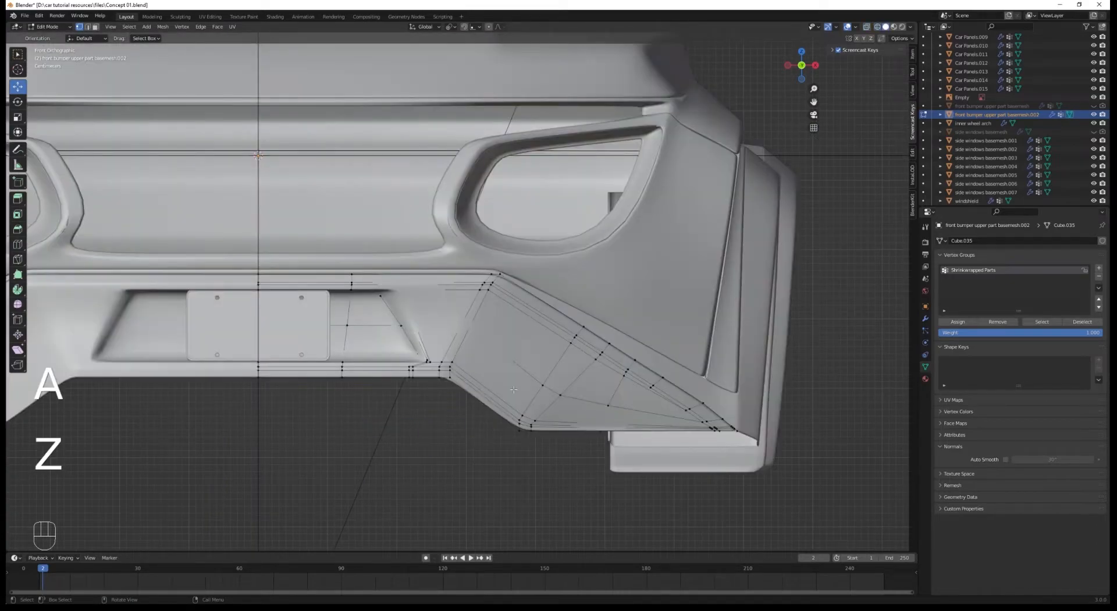
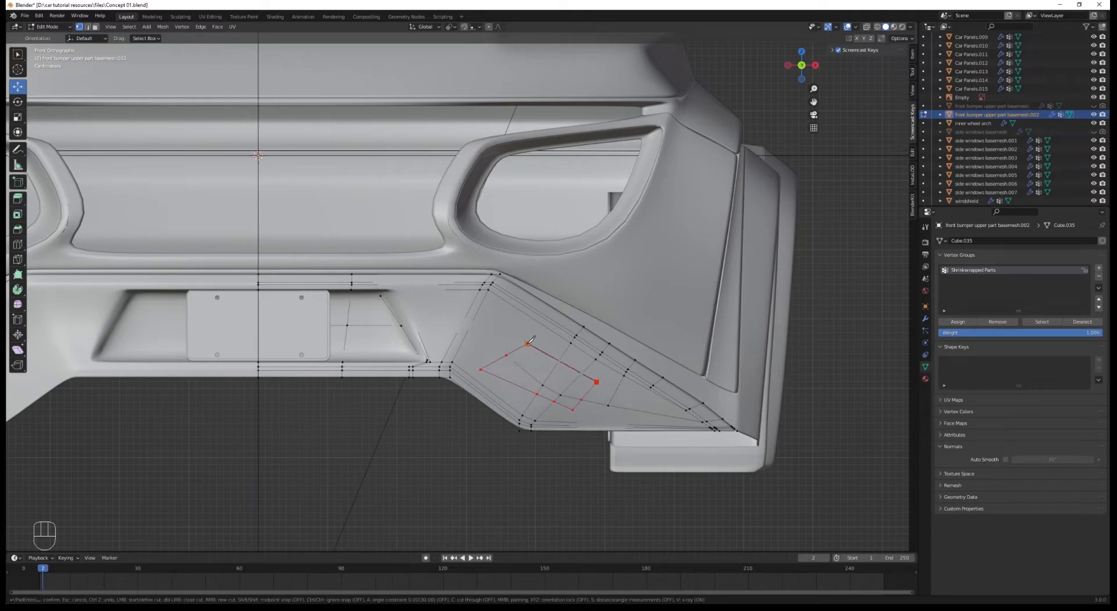
Try to knife-cut an opening into the bumper's side section and delete the faces inside it, then undo the attempt.
{"action": "key", "text": "x"}
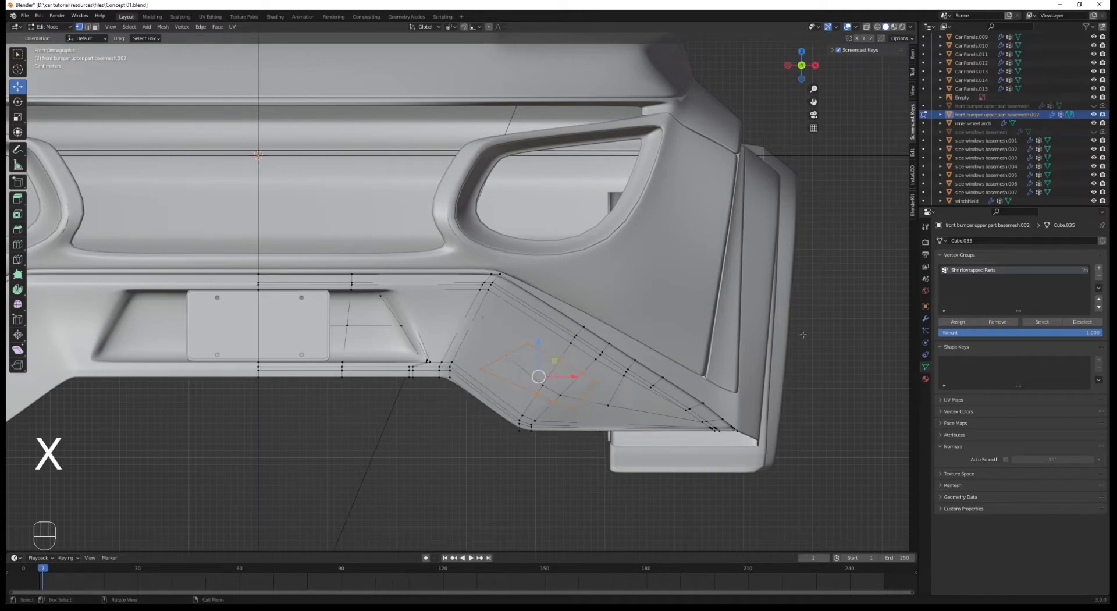
{"action": "left_click_drag", "start_coordinate": [545, 386], "coordinate": [546, 389]}
{"action": "left_click", "coordinate": [573, 393], "text": "shift"}
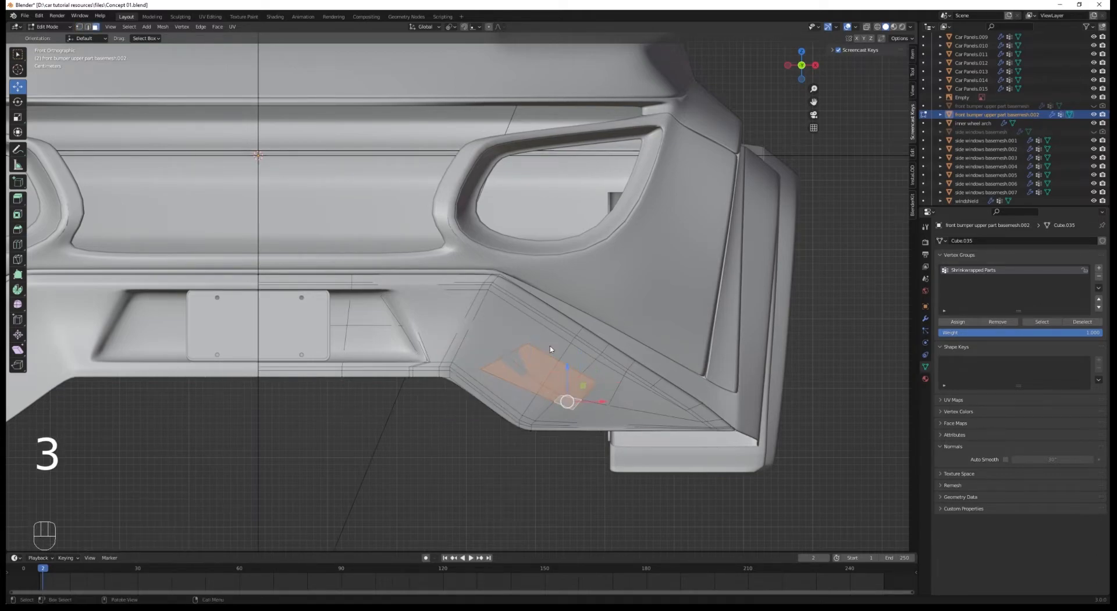
{"action": "key", "text": "x"}
{"action": "left_click", "coordinate": [550, 351]}
{"action": "scroll", "coordinate": [428, 364], "scroll_direction": "down", "scroll_amount": 3}
{"action": "middle_click_drag", "start_coordinate": [425, 361], "coordinate": [501, 373], "text": "shift"}
{"action": "key", "text": "ctrl+z"}
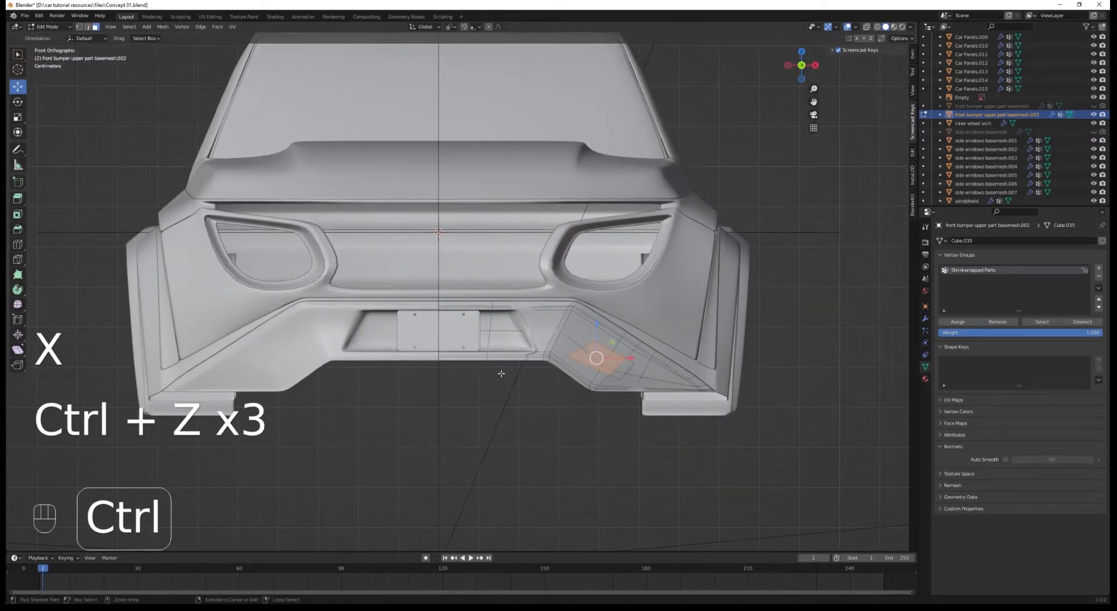
Select the inner faces of the bumper's side section and inset them twice, the first time by about 0.011 m.
{"action": "scroll", "coordinate": [501, 373], "scroll_direction": "up", "scroll_amount": 2}
{"action": "key", "text": "3"}
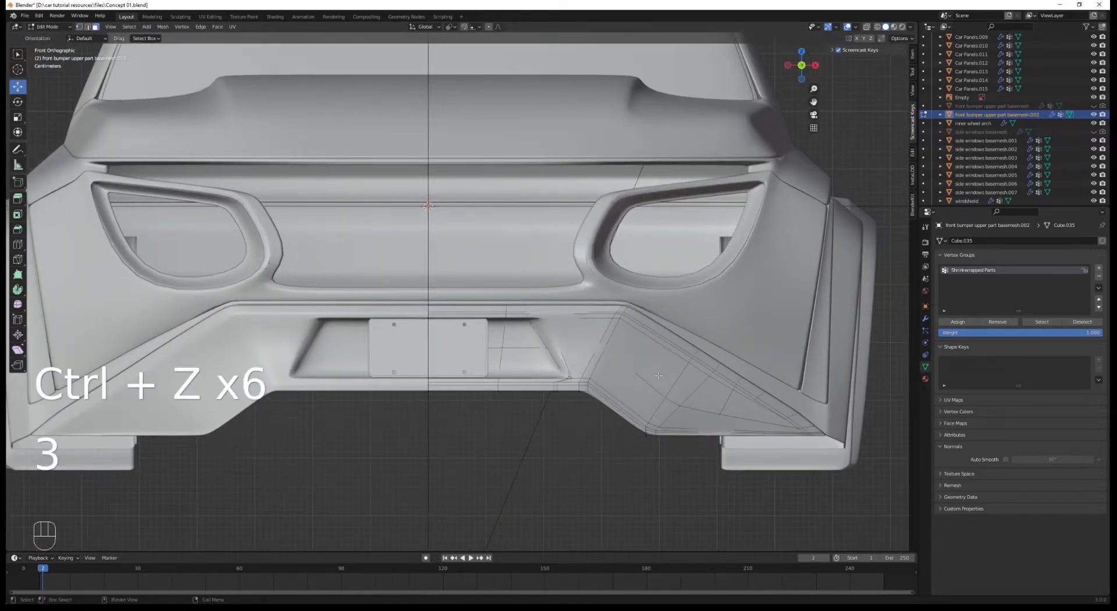
{"action": "left_click_drag", "start_coordinate": [677, 401], "coordinate": [676, 400]}
{"action": "middle_click_drag", "start_coordinate": [661, 375], "coordinate": [574, 357], "text": "shift"}
{"action": "scroll", "coordinate": [574, 356], "scroll_direction": "up", "scroll_amount": 2}
{"action": "key", "text": "1"}
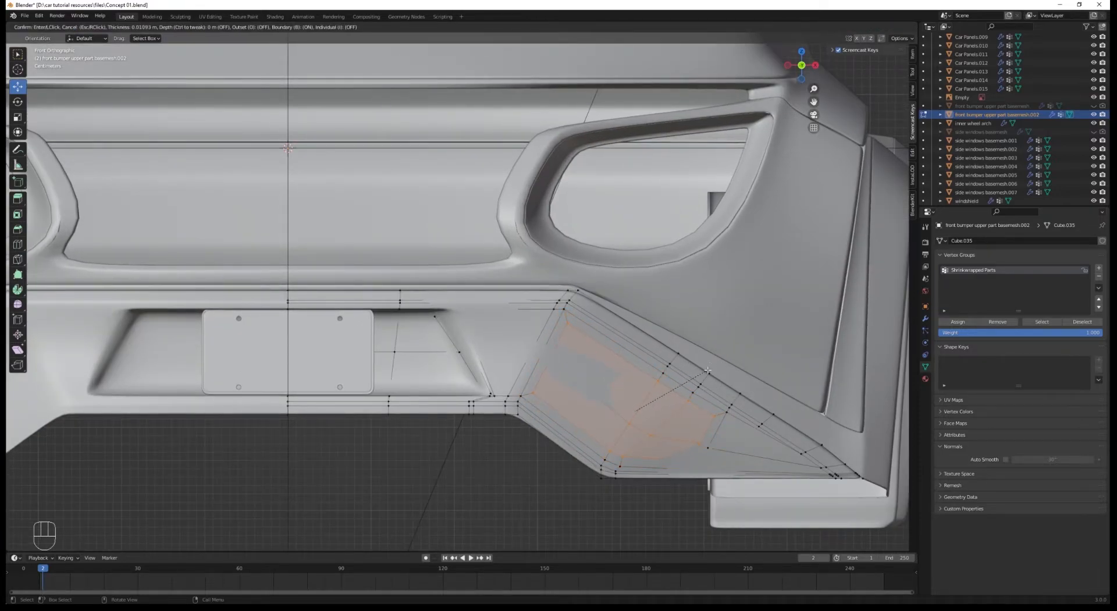
{"action": "left_click", "coordinate": [708, 370]}
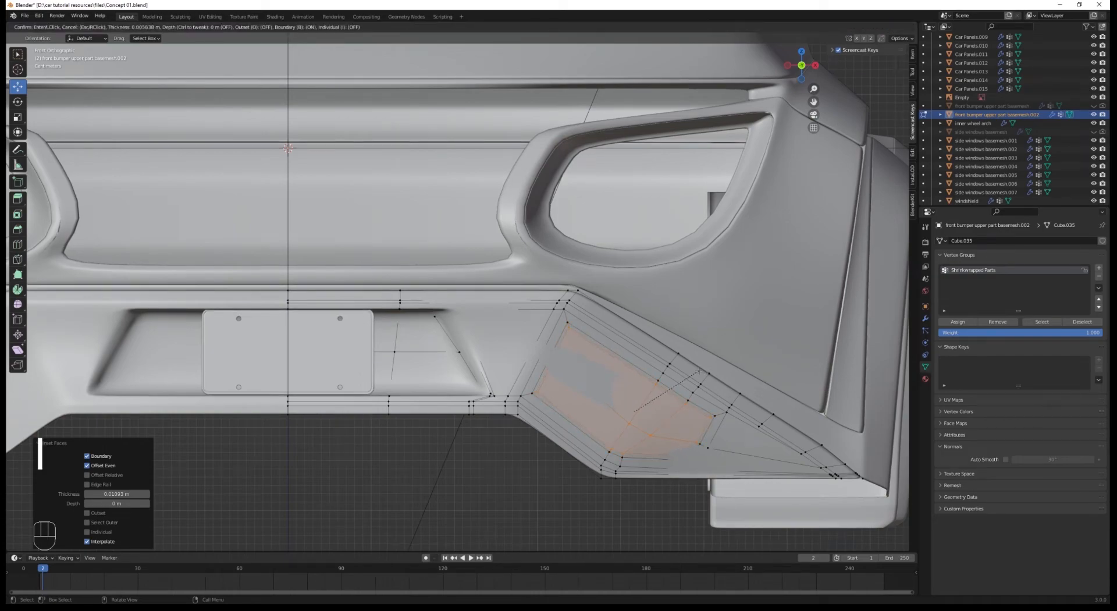
Push the inset side-section faces back along Y and remove them from the Shrinkwrapped Parts vertex group.
{"action": "middle_click_drag", "start_coordinate": [617, 400], "coordinate": [503, 326]}
{"action": "middle_click_drag", "start_coordinate": [503, 326], "coordinate": [472, 311]}
{"action": "scroll", "coordinate": [488, 308], "scroll_direction": "up", "scroll_amount": 2}
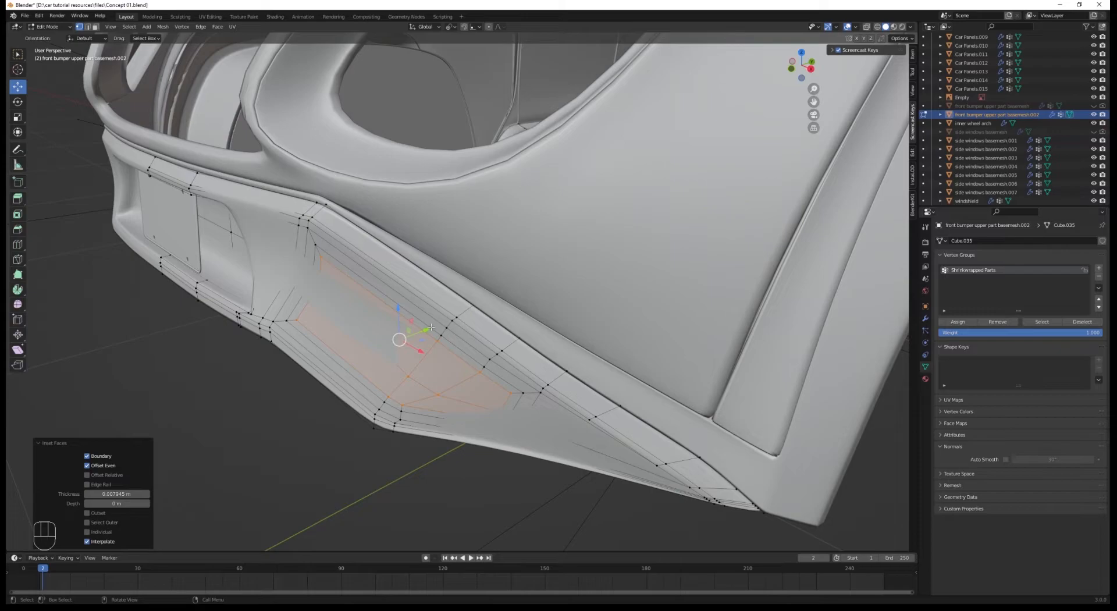
{"action": "left_click_drag", "start_coordinate": [431, 327], "coordinate": [440, 321]}
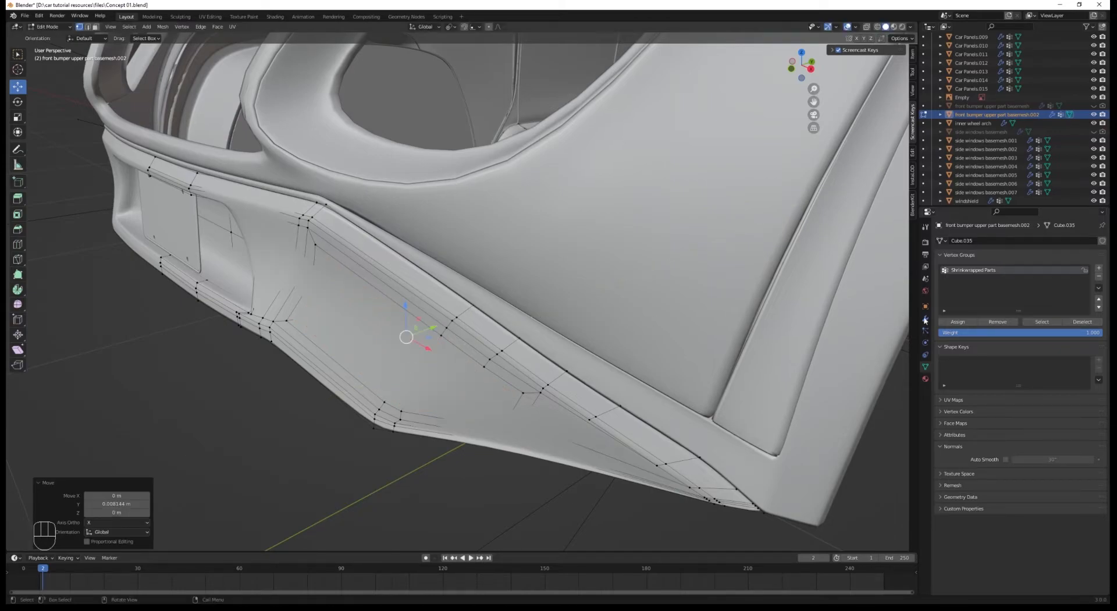
{"action": "left_click", "coordinate": [991, 324]}
Delete the recessed faces of the side section so the bumper has an open hole there.
{"action": "middle_click_drag", "start_coordinate": [455, 323], "coordinate": [468, 323]}
{"action": "scroll", "coordinate": [467, 323], "scroll_direction": "up", "scroll_amount": 2}
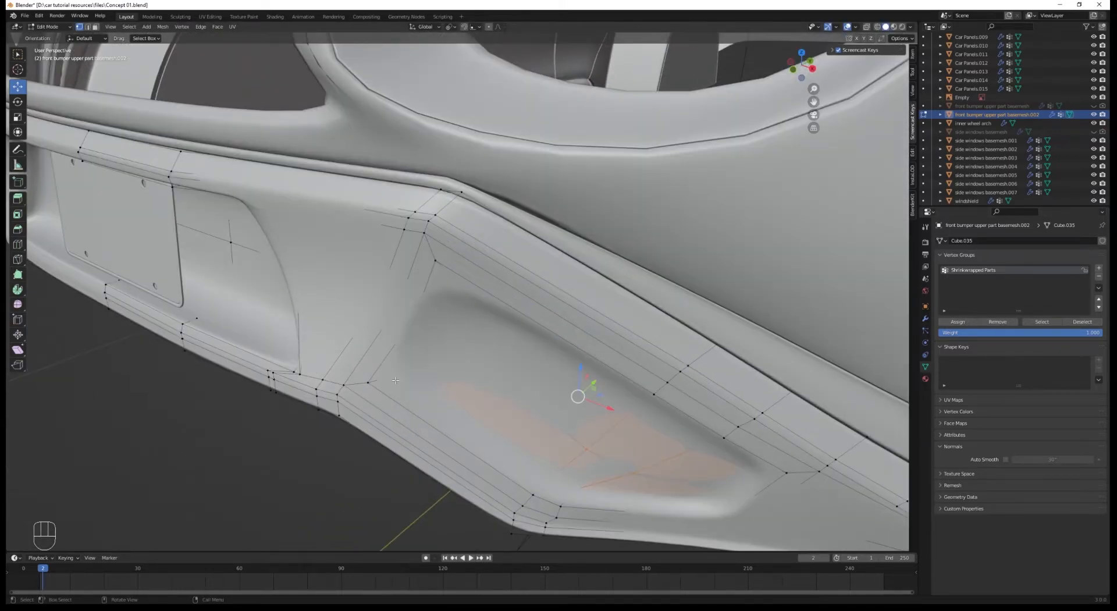
{"action": "key", "text": "ctrl+r"}
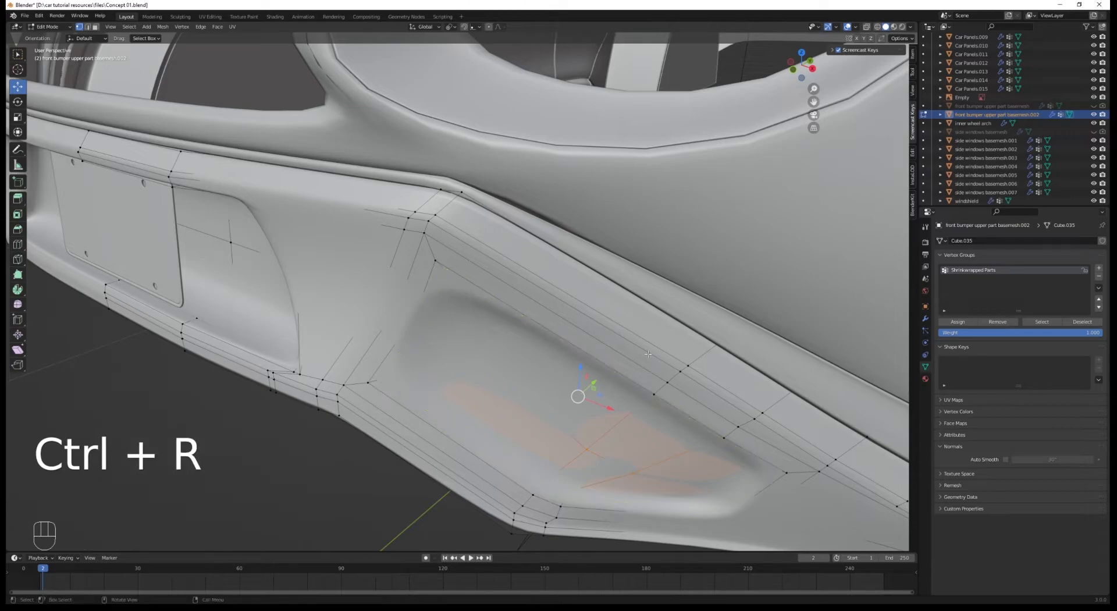
{"action": "key", "text": "x"}
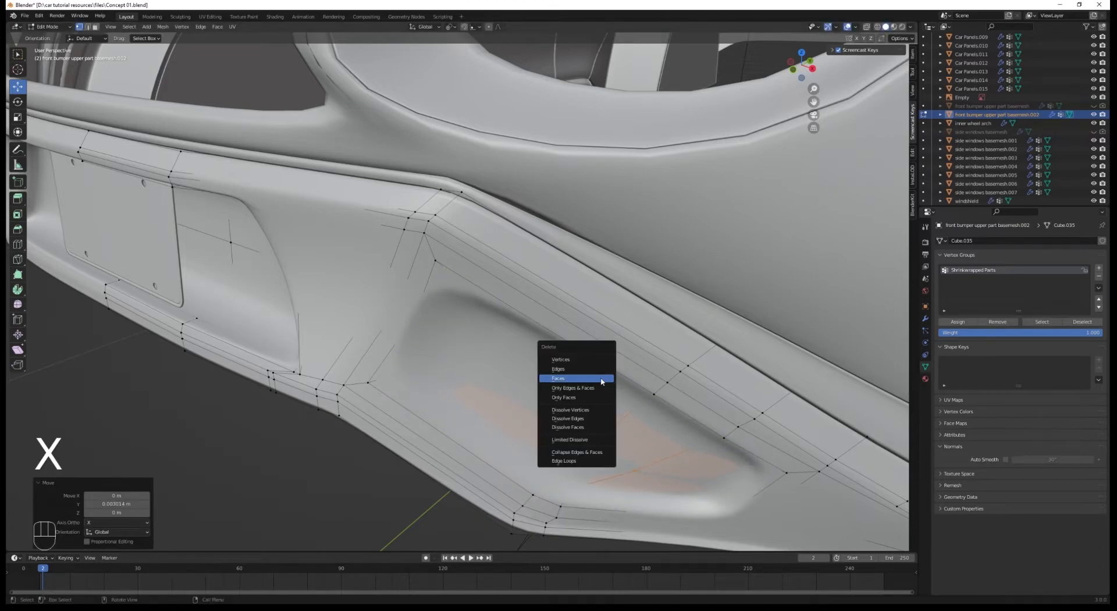
{"action": "left_click", "coordinate": [570, 378]}
Insert an edge loop around the inner wall of the side opening and remove it from the Shrinkwrapped Parts vertex group.
{"action": "key", "text": "ctrl+r"}
{"action": "left_click", "coordinate": [376, 381]}
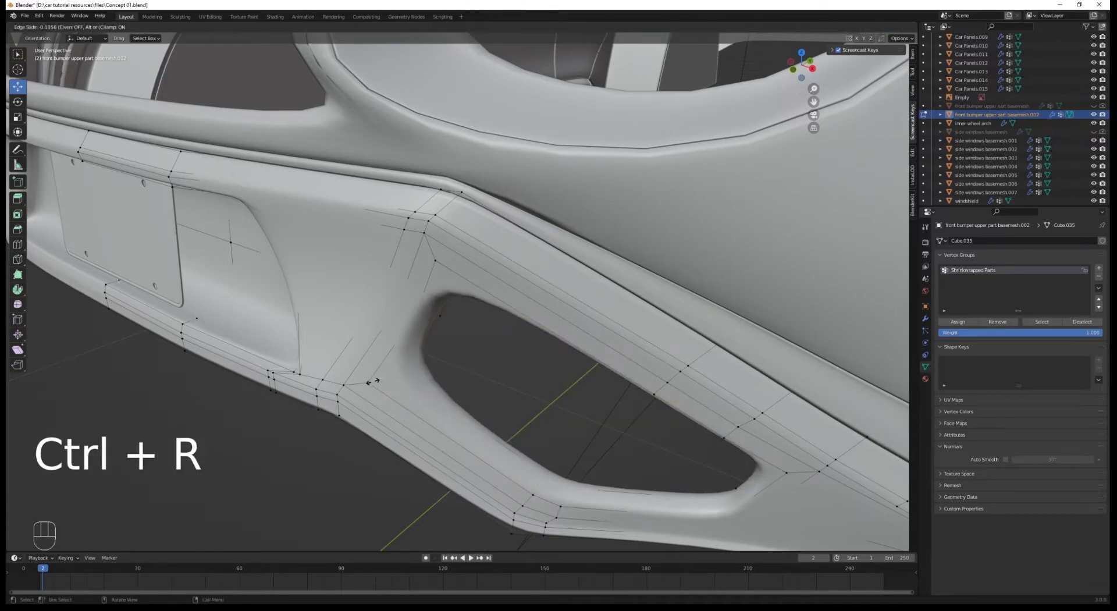
{"action": "right_click", "coordinate": [369, 382]}
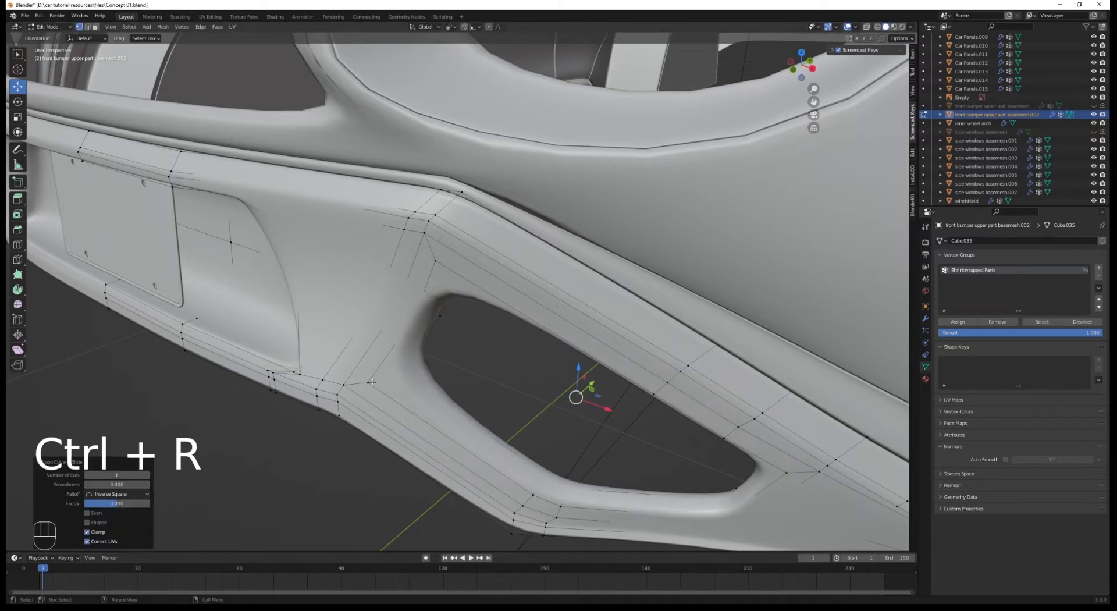
{"action": "left_click", "coordinate": [998, 321]}
Leave mesh editing and inspect the open side sections in material preview from the front.
{"action": "key", "text": "Tab"}
{"action": "key", "text": "alt+a"}
{"action": "key", "text": "z"}
{"action": "left_click", "coordinate": [530, 267]}
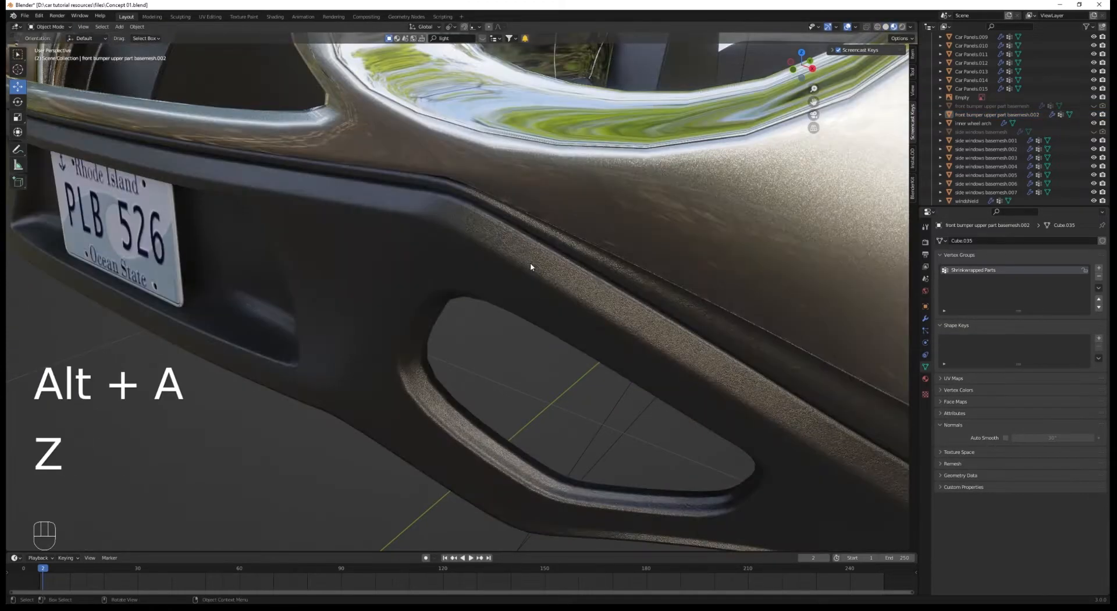
{"action": "scroll", "coordinate": [531, 267], "scroll_direction": "down", "scroll_amount": 7}
{"action": "middle_click_drag", "start_coordinate": [530, 267], "coordinate": [521, 338]}
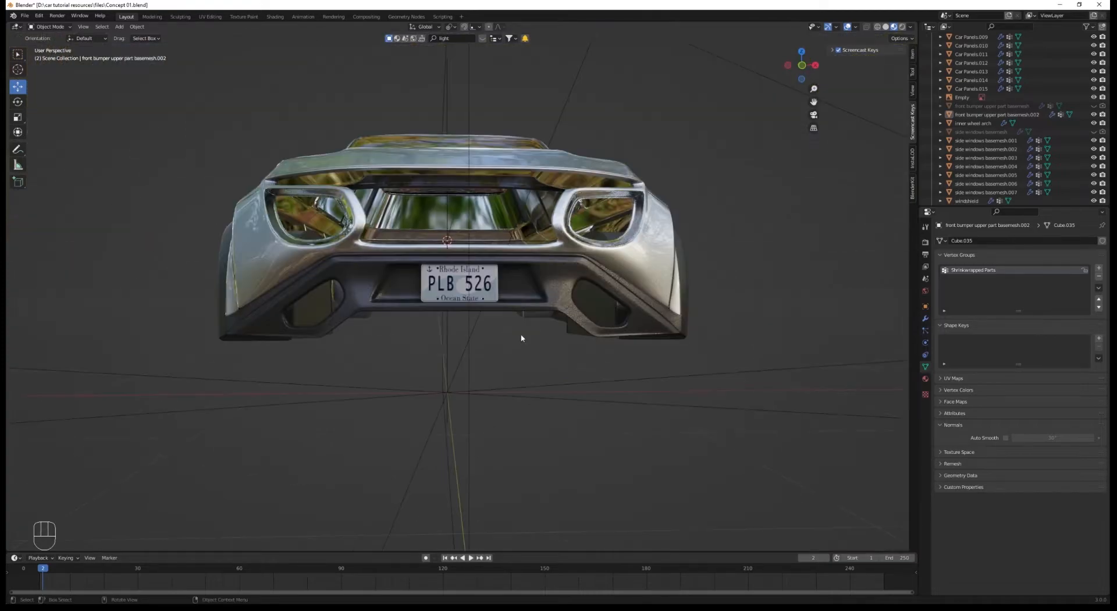
Insert two edge loops across the area between plate recess and side opening, one near its lower and one near its upper edge.
{"action": "key", "text": "KP_1"}
{"action": "scroll", "coordinate": [522, 338], "scroll_direction": "up", "scroll_amount": 3}
{"action": "key", "text": "z"}
{"action": "left_click", "coordinate": [599, 352]}
{"action": "middle_click_drag", "start_coordinate": [600, 352], "coordinate": [515, 375], "text": "shift"}
{"action": "scroll", "coordinate": [547, 370], "scroll_direction": "up", "scroll_amount": 2}
{"action": "key", "text": "Tab"}
{"action": "scroll", "coordinate": [570, 364], "scroll_direction": "up", "scroll_amount": 2}
{"action": "key", "text": "ctrl+r"}
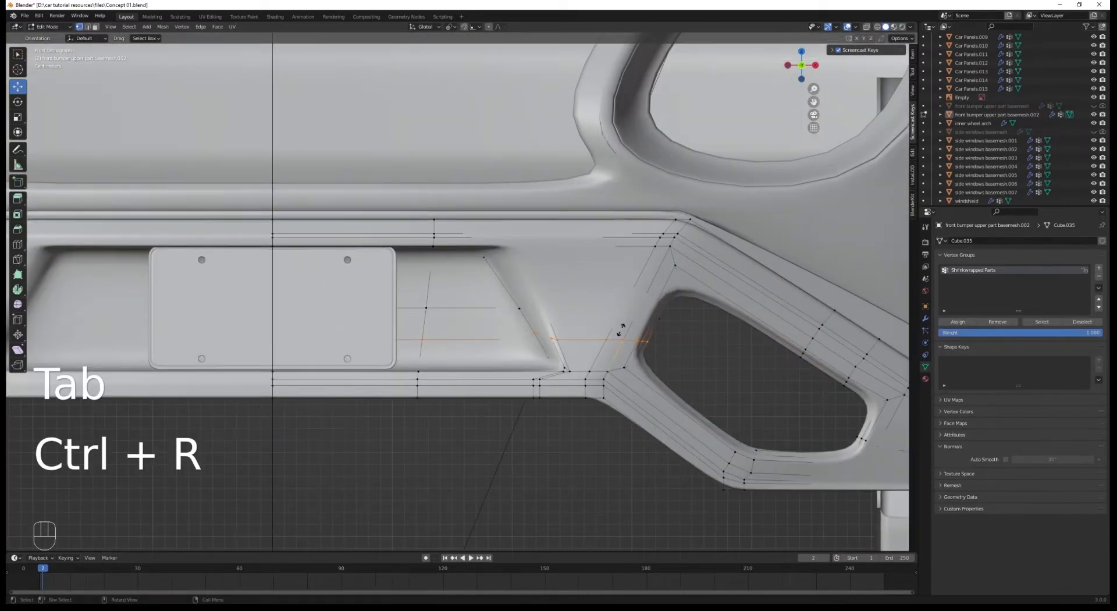
{"action": "left_click", "coordinate": [617, 350]}
{"action": "left_click", "coordinate": [615, 345]}
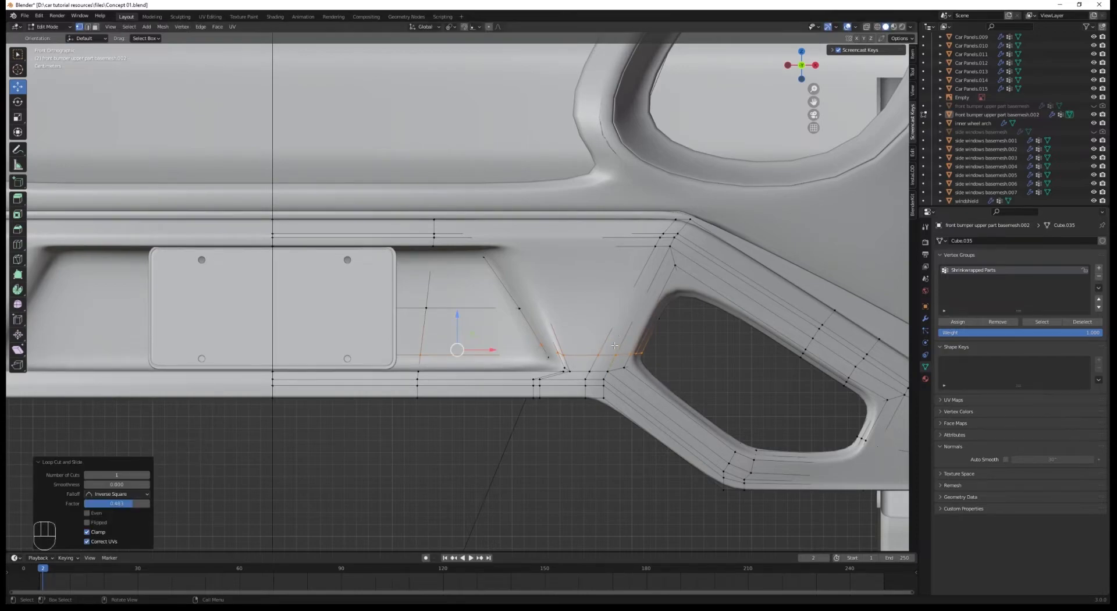
{"action": "key", "text": "ctrl+r"}
{"action": "left_click", "coordinate": [624, 291]}
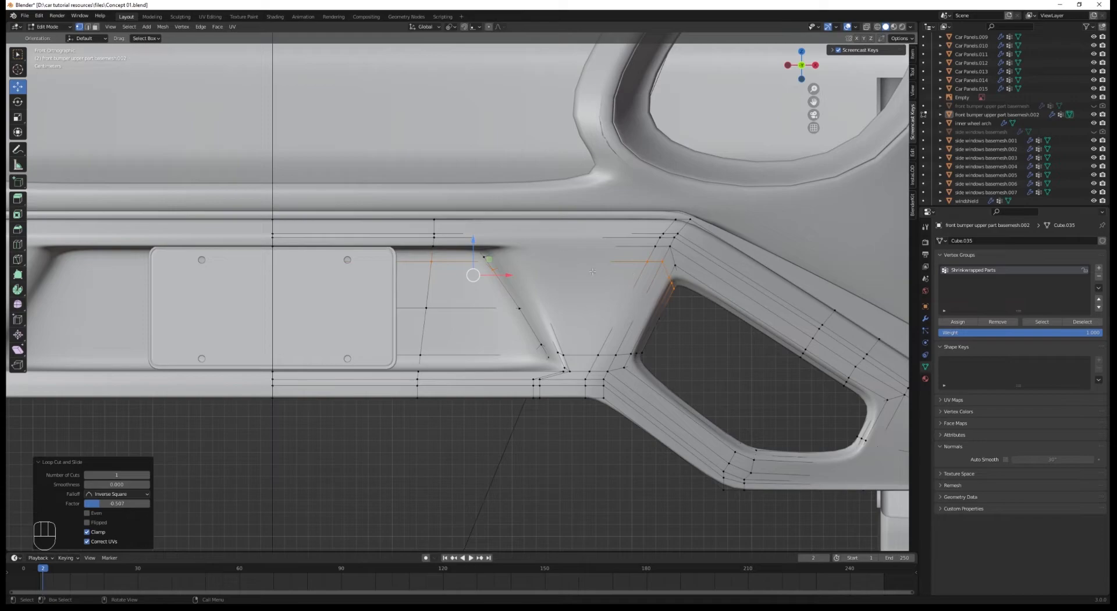
Adjust the vertices at the side opening's upper inner corner, then leave mesh editing.
{"action": "middle_click_drag", "start_coordinate": [593, 271], "coordinate": [377, 321], "text": "shift"}
{"action": "scroll", "coordinate": [376, 321], "scroll_direction": "up", "scroll_amount": 2}
{"action": "key", "text": "z"}
{"action": "scroll", "coordinate": [408, 333], "scroll_direction": "up", "scroll_amount": 2}
{"action": "key", "text": "a"}
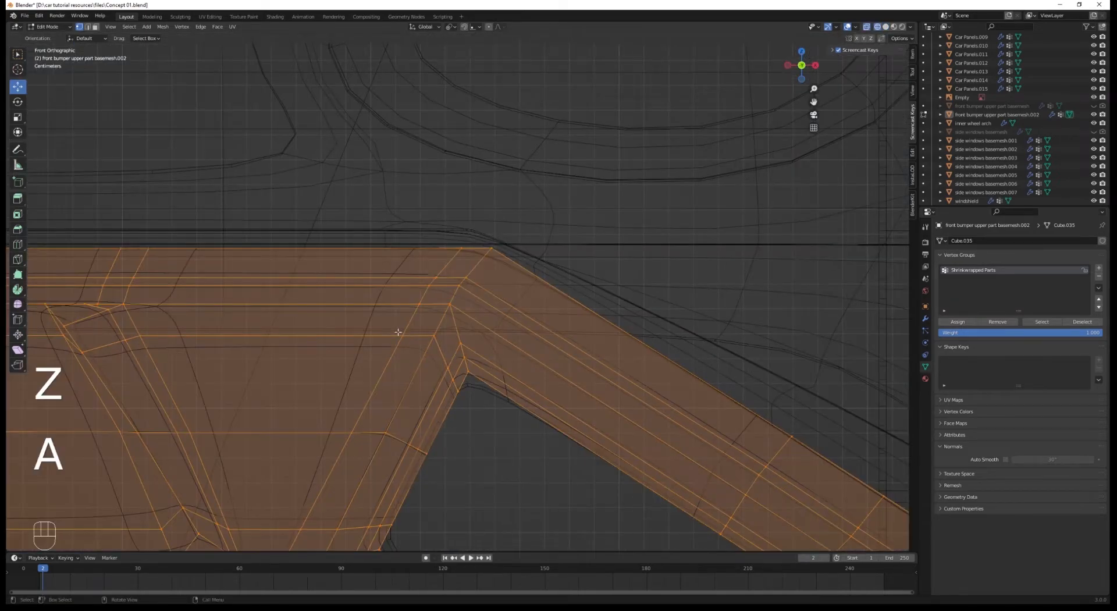
{"action": "left_click", "coordinate": [399, 331]}
{"action": "left_click", "coordinate": [460, 388], "text": "ctrl"}
{"action": "scroll", "coordinate": [459, 372], "scroll_direction": "down", "scroll_amount": 4}
{"action": "key", "text": "z"}
{"action": "key", "text": "g"}
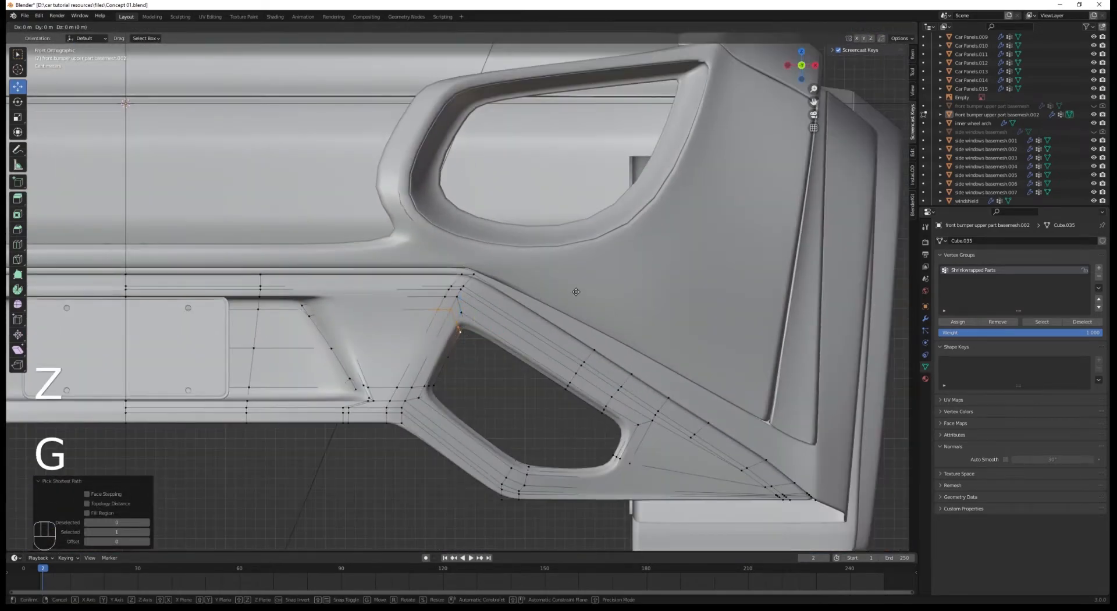
{"action": "left_click", "coordinate": [457, 342]}
{"action": "key", "text": "Tab"}
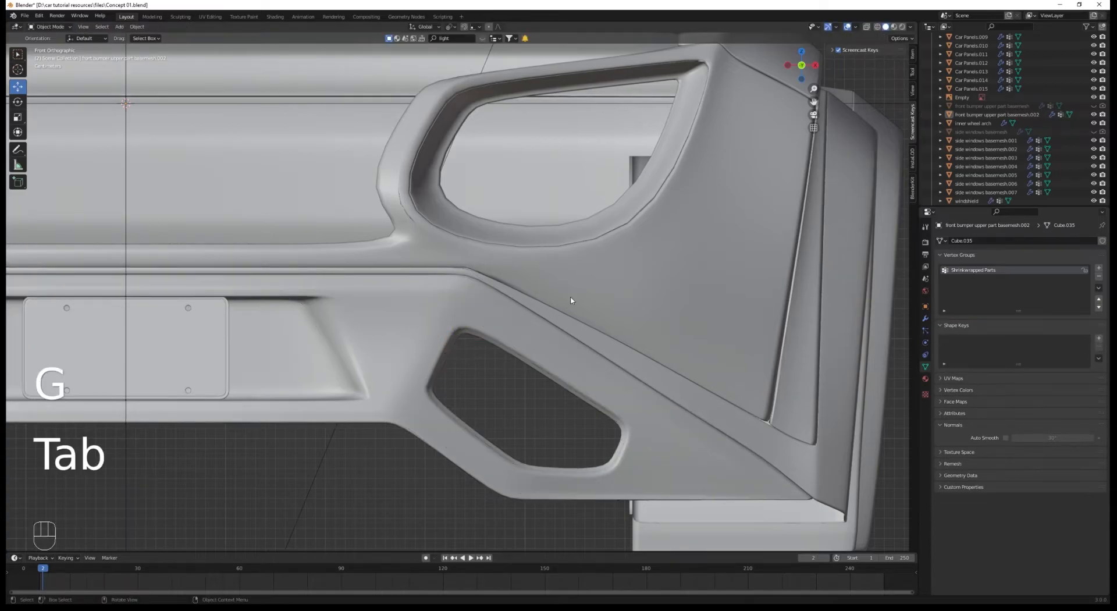
Inspect the car's front in rendered view from an angle and straight on.
{"action": "scroll", "coordinate": [565, 297], "scroll_direction": "down", "scroll_amount": 5}
{"action": "key", "text": "alt+a"}
{"action": "key", "text": "z"}
{"action": "left_click", "coordinate": [553, 356]}
{"action": "key", "text": "z"}
{"action": "left_click", "coordinate": [562, 295]}
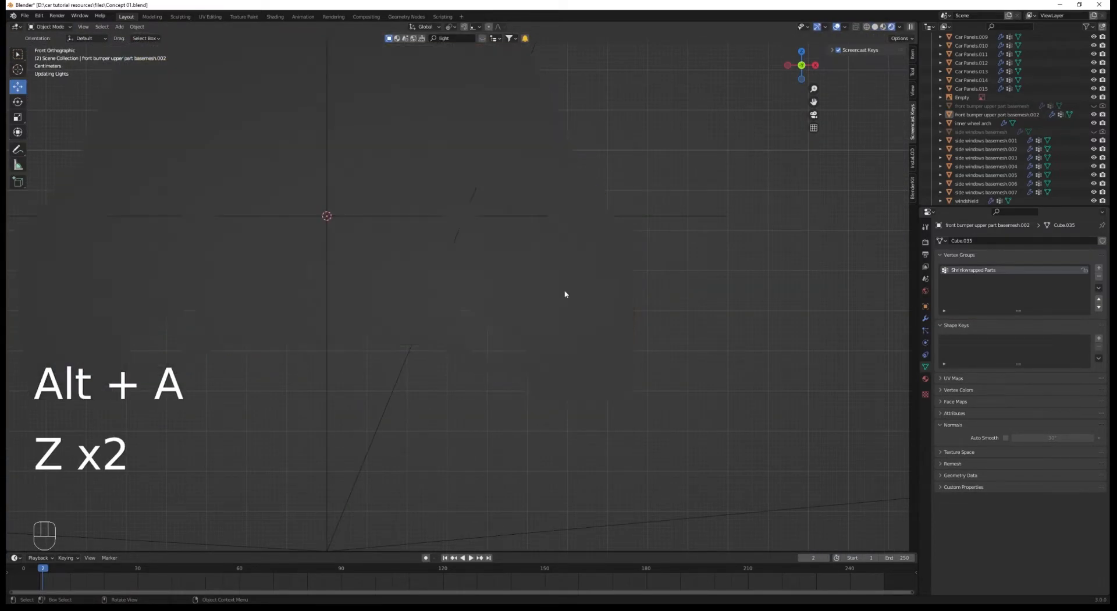
{"action": "scroll", "coordinate": [564, 294], "scroll_direction": "down", "scroll_amount": 3}
{"action": "middle_click_drag", "start_coordinate": [565, 294], "coordinate": [602, 354]}
{"action": "scroll", "coordinate": [571, 332], "scroll_direction": "up", "scroll_amount": 3}
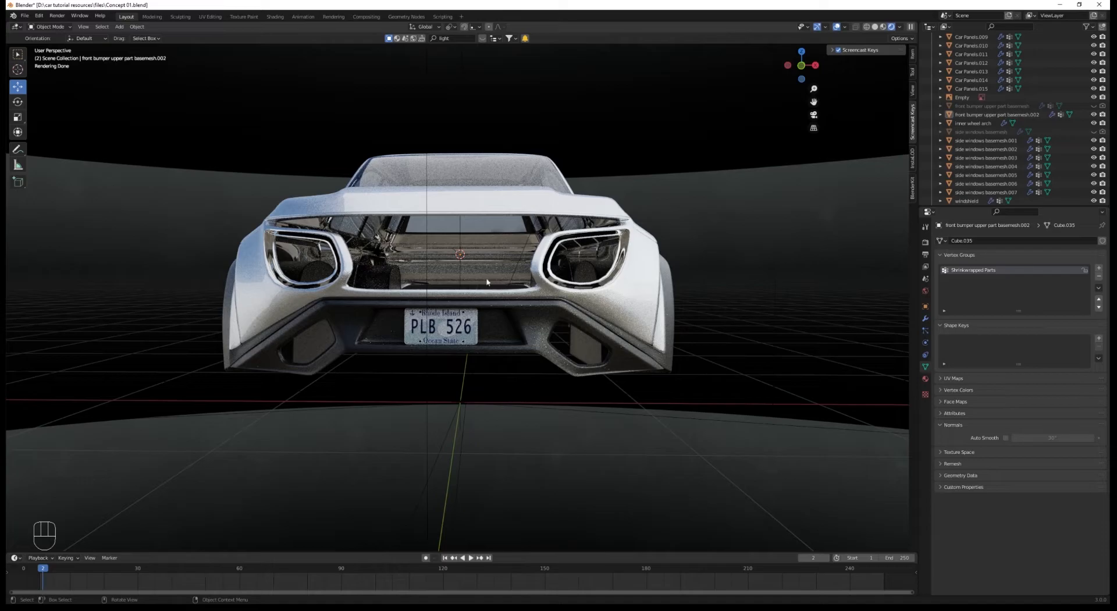
{"action": "key", "text": "KP_1"}
{"action": "scroll", "coordinate": [581, 359], "scroll_direction": "up", "scroll_amount": 5}
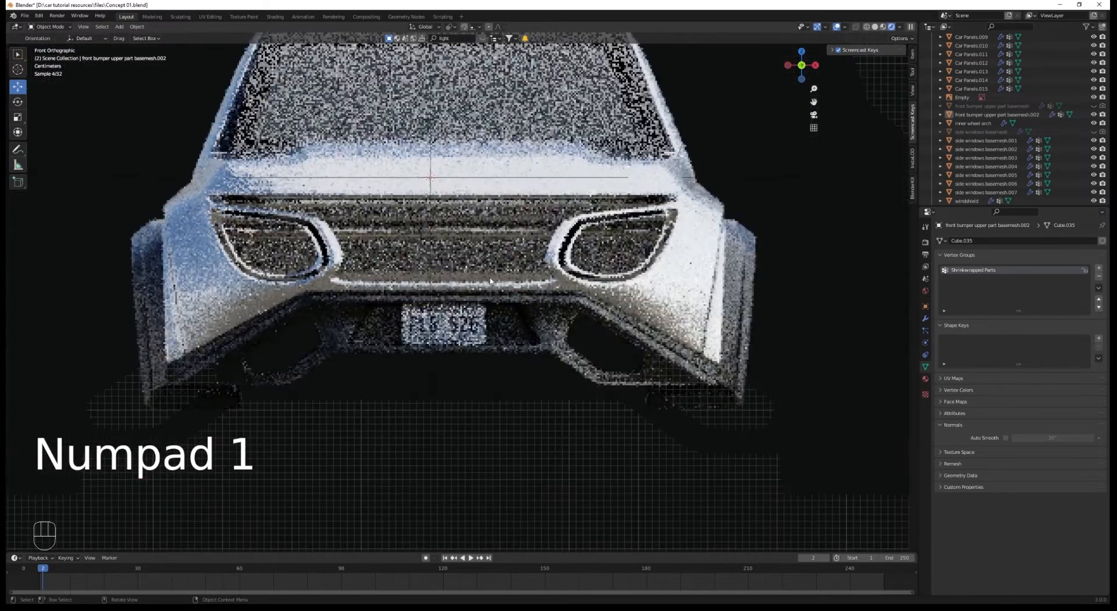
Select the inner border loop of the bumper's side opening in wireframe and extrude it.
{"action": "left_click", "coordinate": [640, 352]}
{"action": "key", "text": "z"}
{"action": "middle_click_drag", "start_coordinate": [531, 375], "coordinate": [407, 324], "text": "shift"}
{"action": "scroll", "coordinate": [442, 325], "scroll_direction": "up", "scroll_amount": 2}
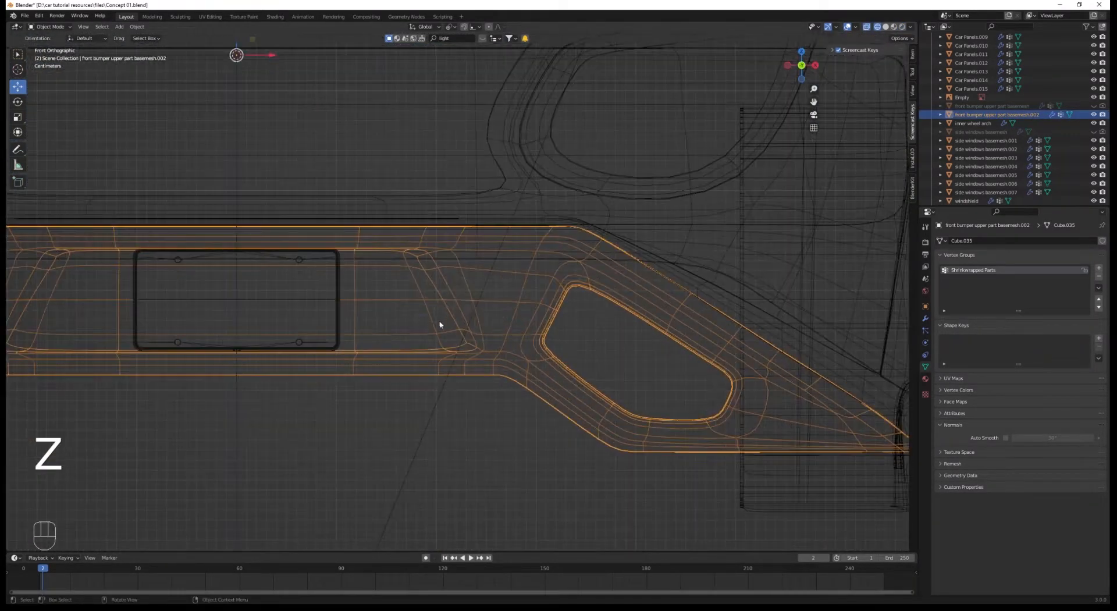
{"action": "key", "text": "z"}
{"action": "key", "text": "Tab"}
{"action": "key", "text": "z"}
{"action": "key", "text": "a"}
{"action": "middle_click_drag", "start_coordinate": [572, 336], "coordinate": [415, 441]}
{"action": "left_click", "coordinate": [394, 432], "text": "alt"}
{"action": "middle_click_drag", "start_coordinate": [415, 442], "coordinate": [742, 402], "text": "shift"}
{"action": "scroll", "coordinate": [473, 320], "scroll_direction": "up", "scroll_amount": 4}
{"action": "key", "text": "e"}
{"action": "left_click", "coordinate": [509, 315]}
Scale the extruded border loop to 0.835 along X, using the vertex at the opening's lower outer corner as pivot.
{"action": "middle_click_drag", "start_coordinate": [742, 402], "coordinate": [556, 406], "text": "shift"}
{"action": "scroll", "coordinate": [582, 401], "scroll_direction": "up", "scroll_amount": 3}
{"action": "middle_click_drag", "start_coordinate": [675, 373], "coordinate": [716, 348]}
{"action": "left_click", "coordinate": [726, 341], "text": "shift"}
{"action": "middle_click_drag", "start_coordinate": [647, 335], "coordinate": [614, 371], "text": "shift"}
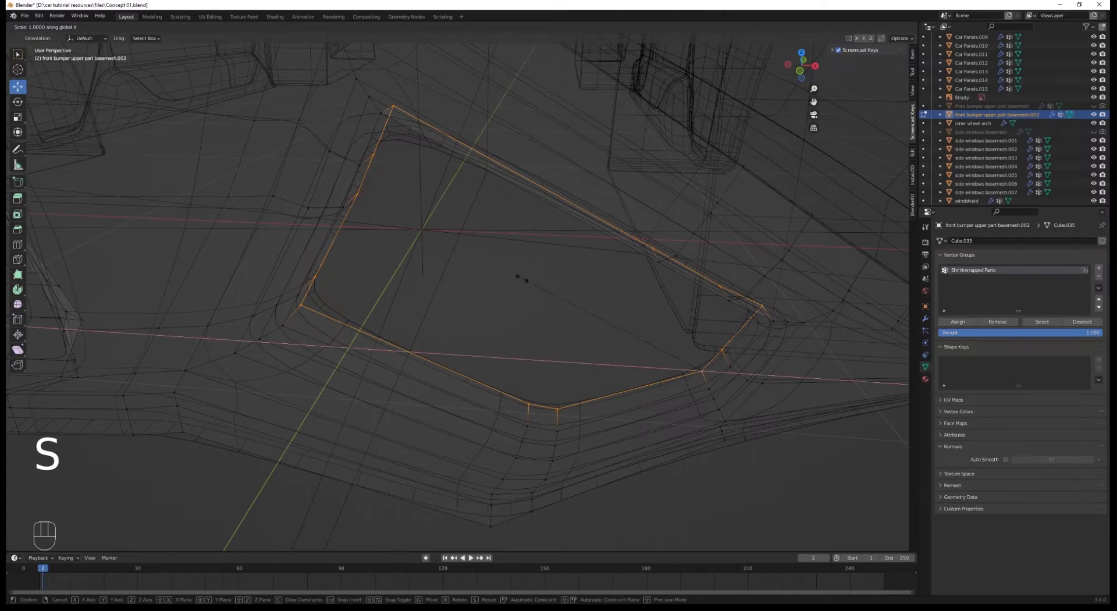
{"action": "left_click", "coordinate": [548, 301]}
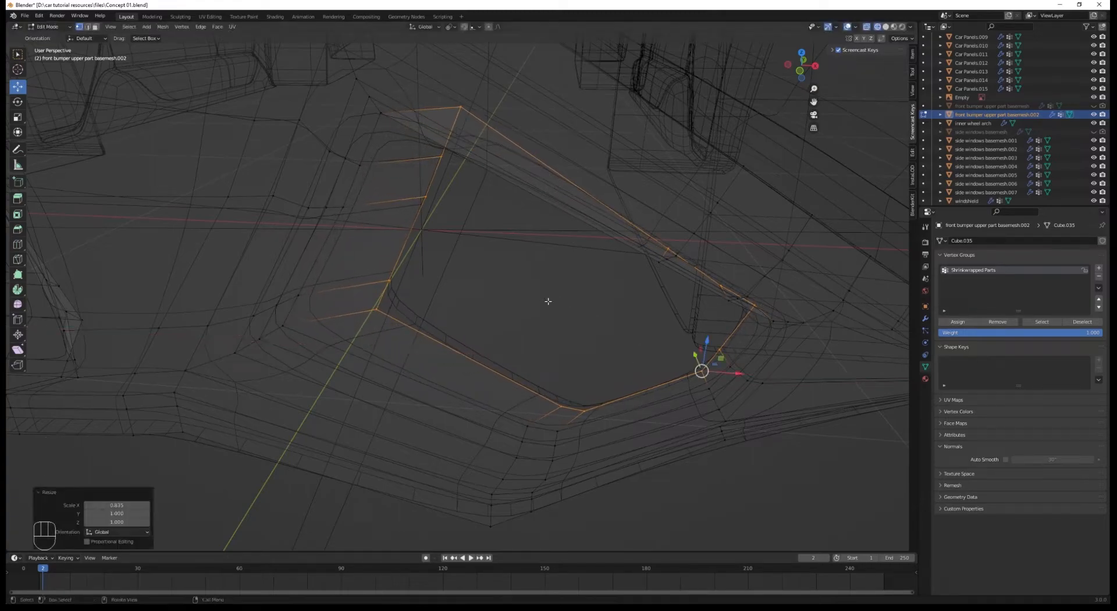
Inspect the narrowed side opening in solid shading and in material preview.
{"action": "left_click", "coordinate": [652, 85]}
{"action": "scroll", "coordinate": [474, 285], "scroll_direction": "down", "scroll_amount": 2}
{"action": "middle_click_drag", "start_coordinate": [449, 300], "coordinate": [432, 280]}
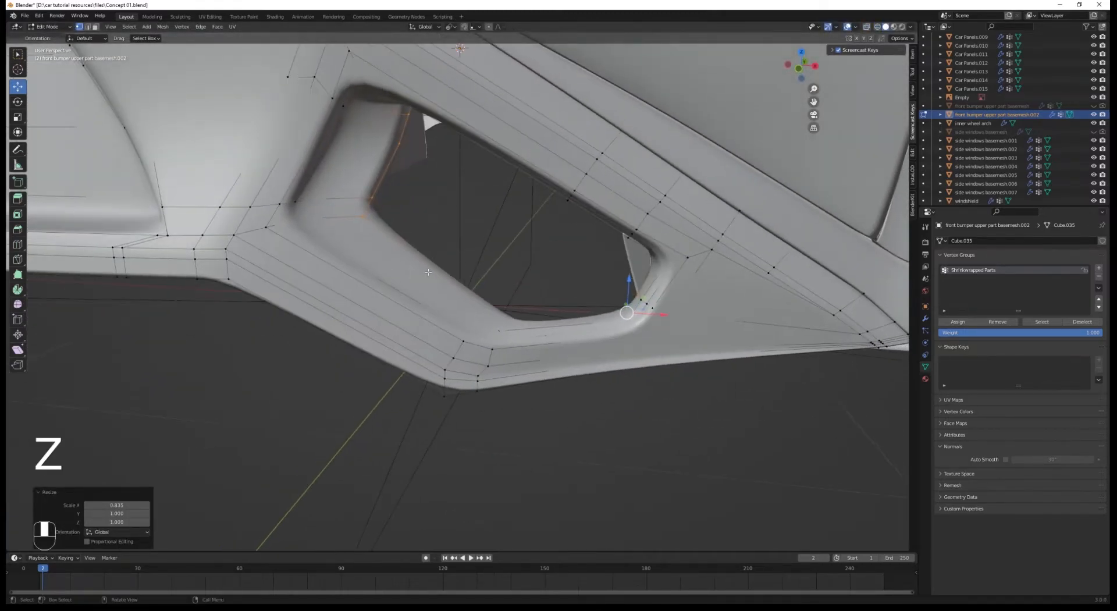
{"action": "key", "text": "z"}
{"action": "left_click", "coordinate": [436, 325]}
{"action": "middle_click_drag", "start_coordinate": [444, 330], "coordinate": [415, 330]}
{"action": "key", "text": "Tab"}
{"action": "scroll", "coordinate": [433, 337], "scroll_direction": "down", "scroll_amount": 3}
{"action": "key", "text": "alt+a"}
Move the side opening's inner border loop about 0.01 m along Y, then leave mesh editing.
{"action": "key", "text": "Tab"}
{"action": "scroll", "coordinate": [413, 337], "scroll_direction": "up", "scroll_amount": 2}
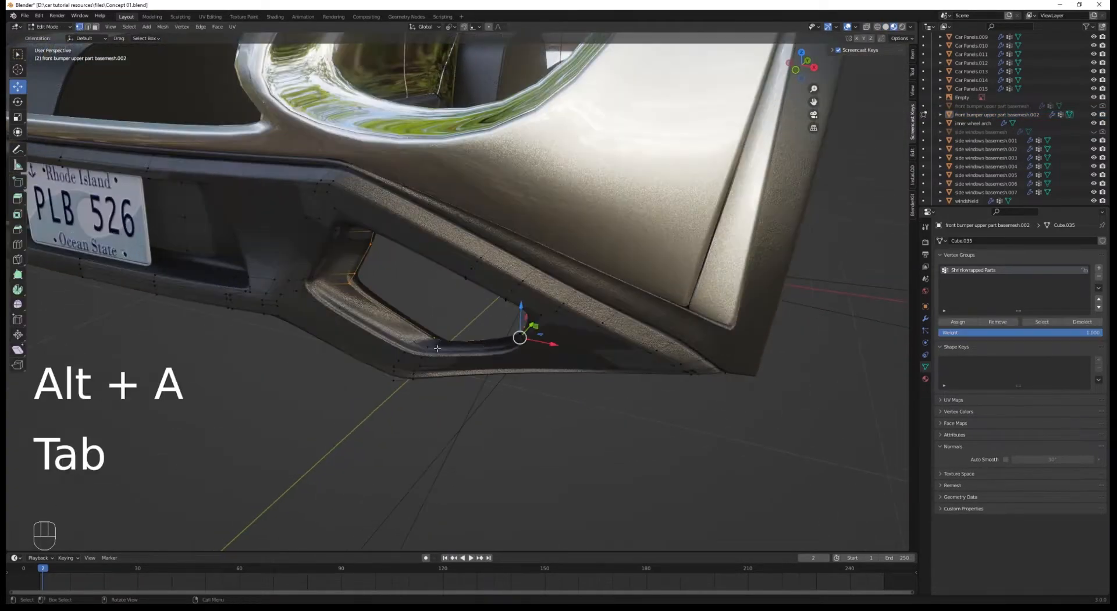
{"action": "key", "text": "g"}
{"action": "key", "text": "y"}
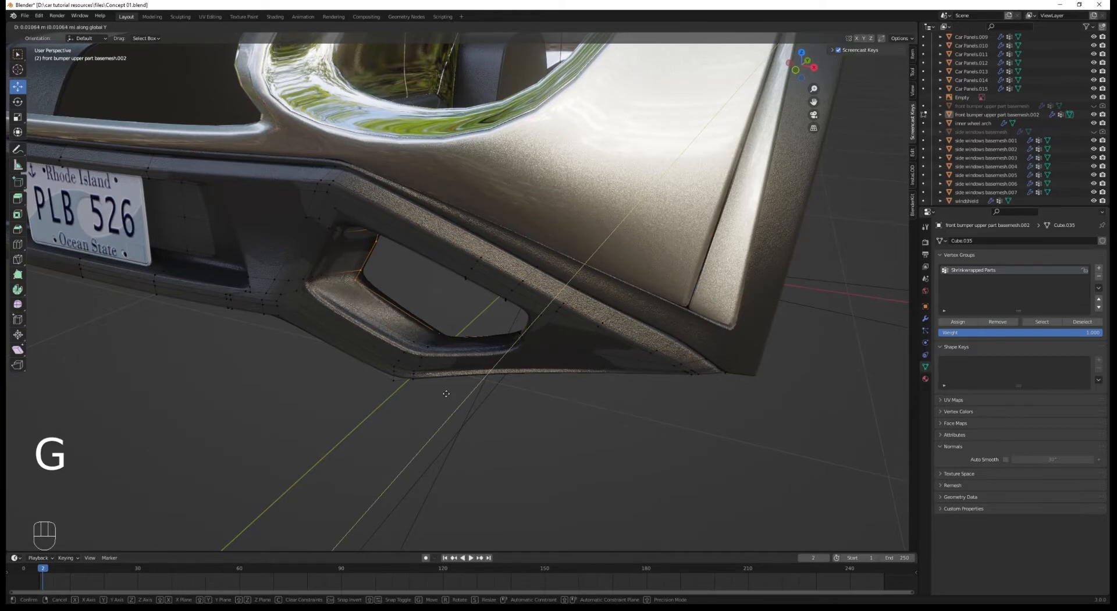
{"action": "left_click", "coordinate": [444, 395]}
{"action": "key", "text": "Tab"}
{"action": "key", "text": "alt+a"}
{"action": "scroll", "coordinate": [444, 396], "scroll_direction": "down", "scroll_amount": 3}
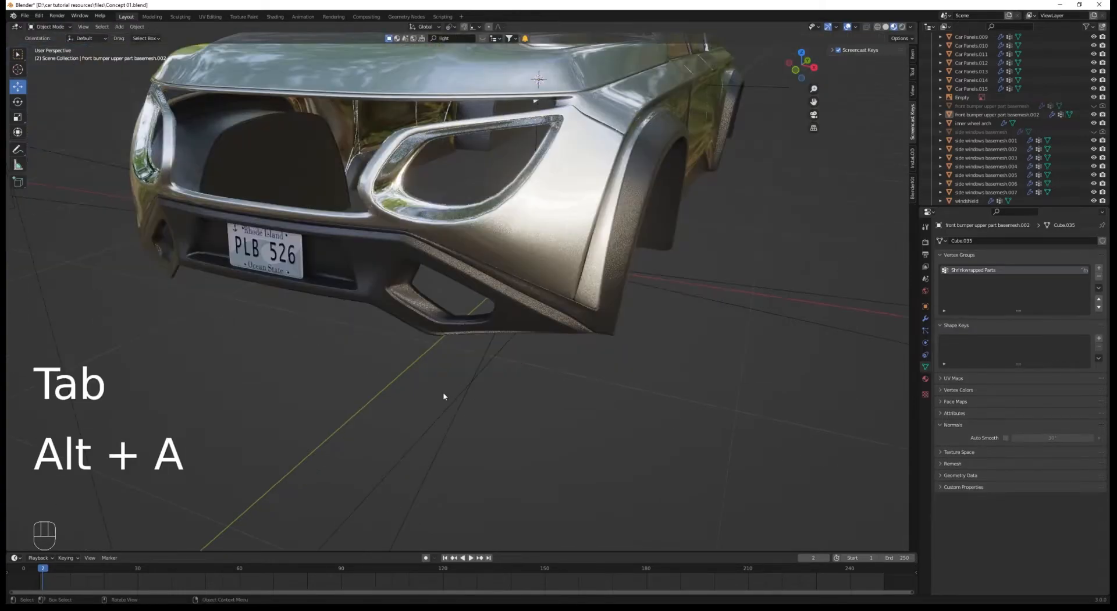
Inspect the front bumper in rendered shading from the front and the side.
{"action": "middle_click_drag", "start_coordinate": [444, 396], "coordinate": [508, 362]}
{"action": "key", "text": "z"}
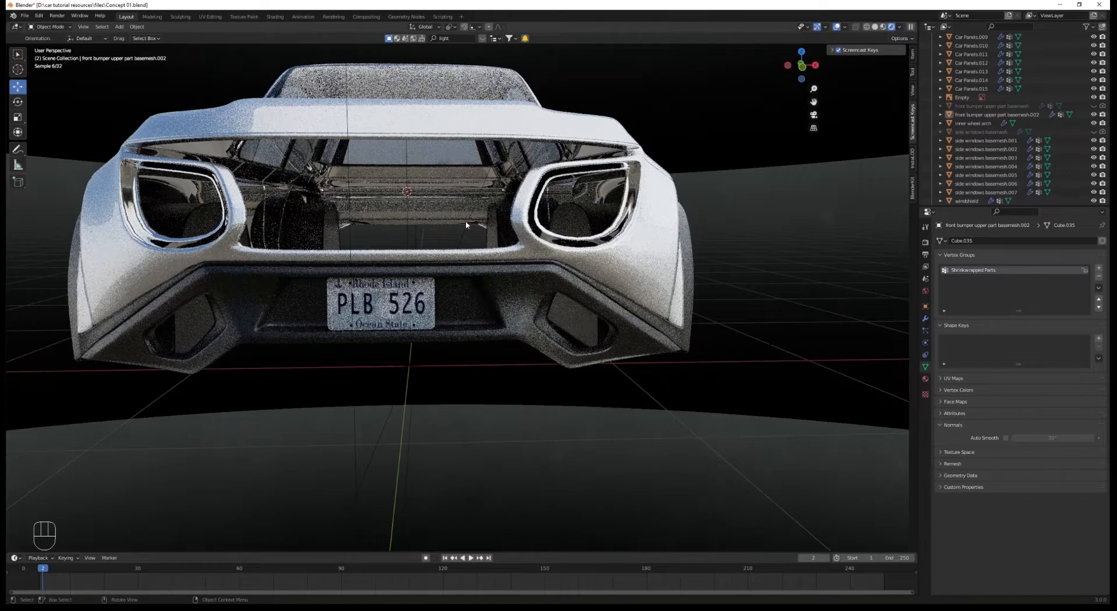
{"action": "scroll", "coordinate": [466, 225], "scroll_direction": "down", "scroll_amount": 2}
{"action": "middle_click_drag", "start_coordinate": [459, 233], "coordinate": [505, 235]}
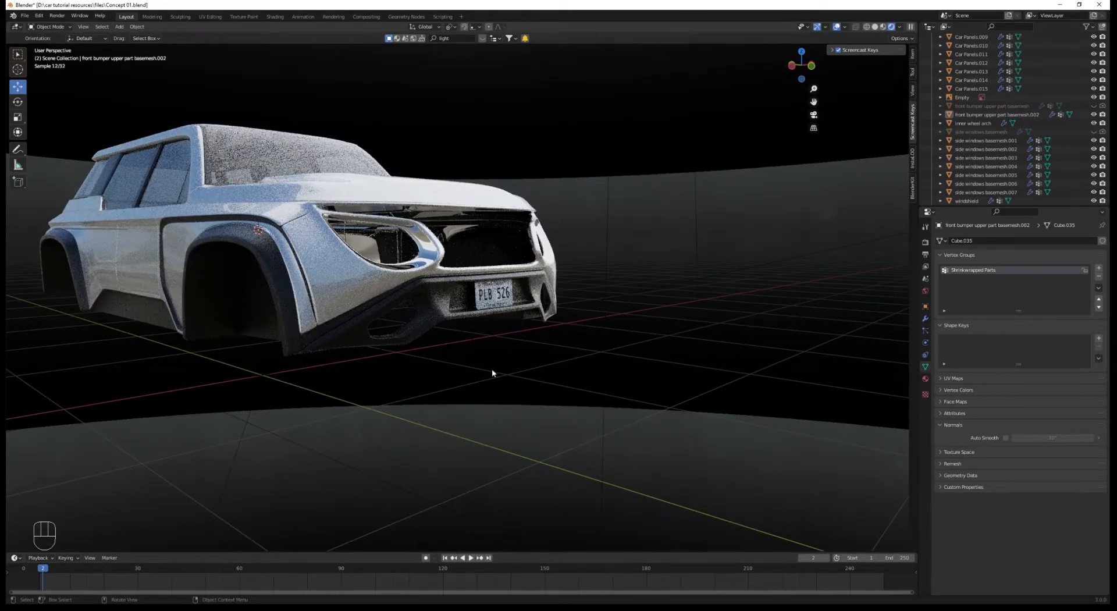
{"action": "middle_click_drag", "start_coordinate": [492, 373], "coordinate": [505, 334]}
{"action": "scroll", "coordinate": [542, 337], "scroll_direction": "up", "scroll_amount": 2}
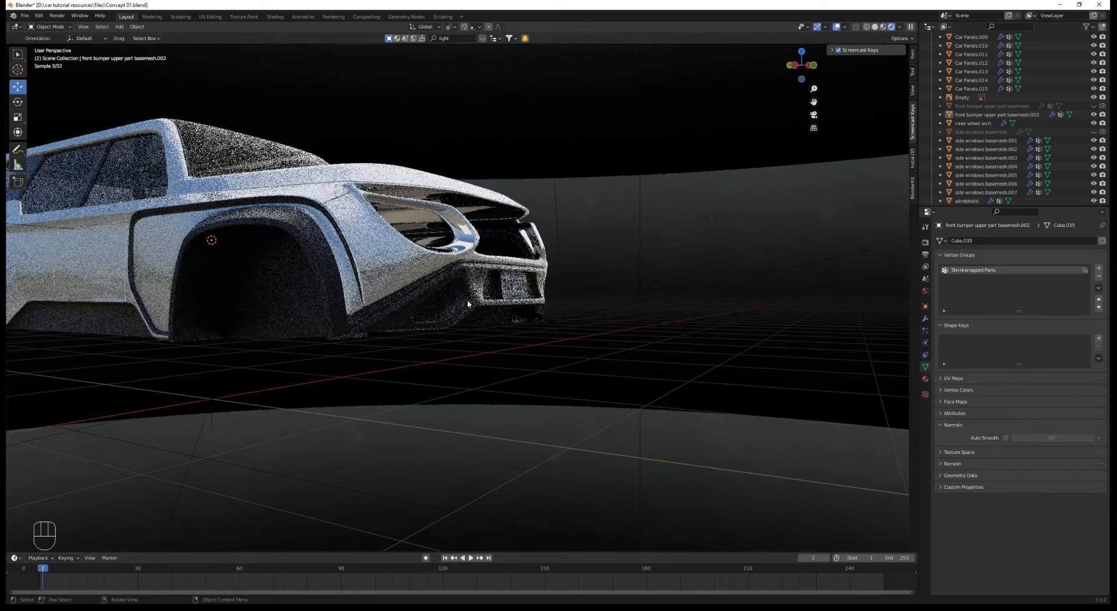
Rename the selected bumper object to "front bumper upper part".
{"action": "left_click", "coordinate": [468, 304]}
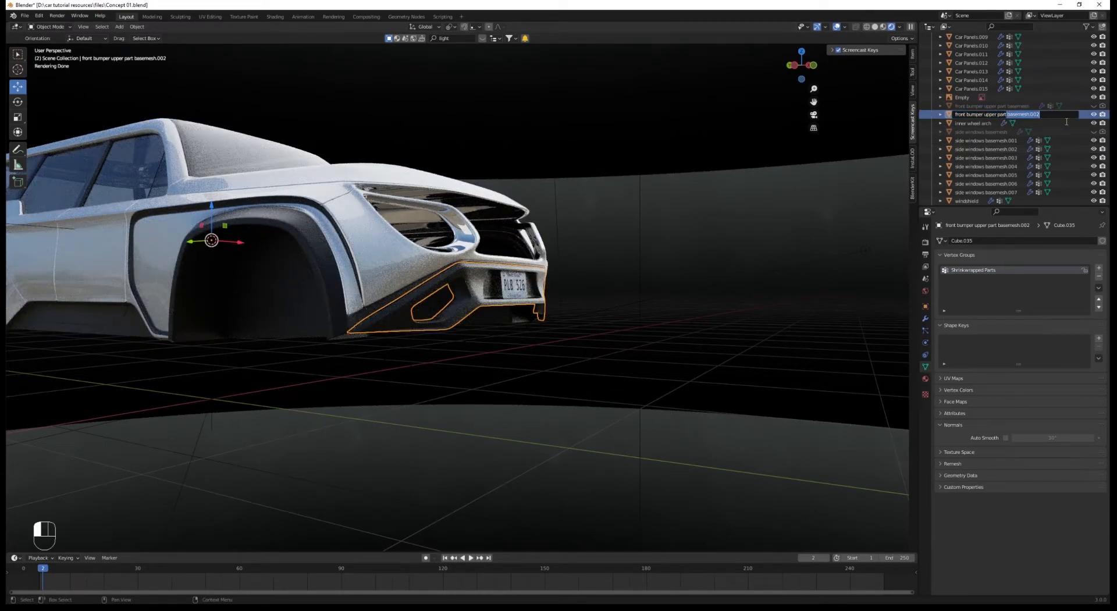
{"action": "key", "text": "Return"}
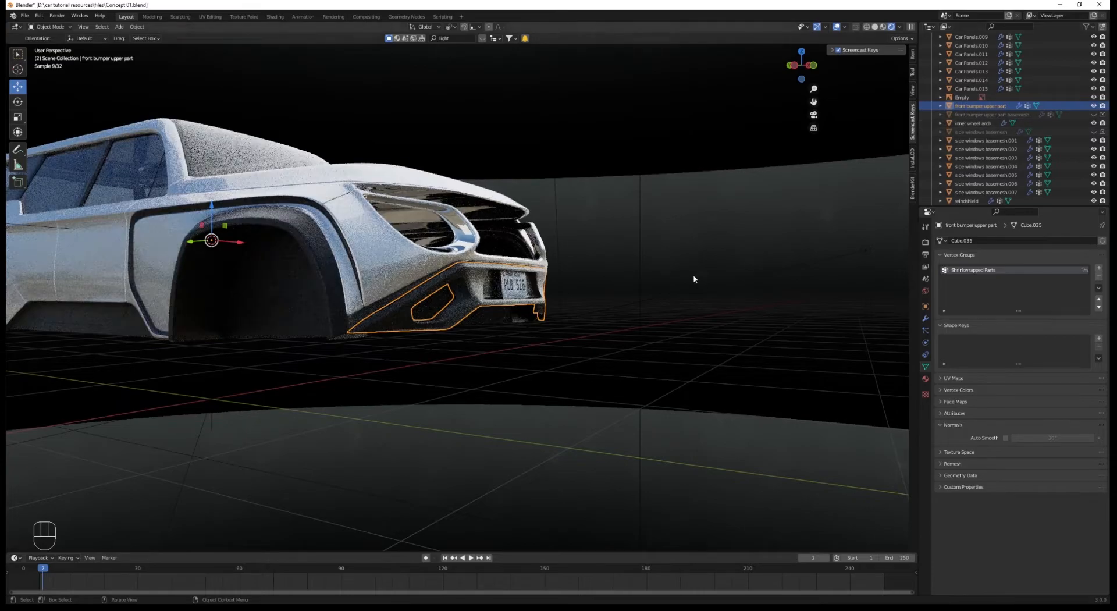
{"action": "left_click", "coordinate": [633, 305]}
Add a loop cut around the license plate recess, slide it toward the recess's outer edge, and leave mesh editing.
{"action": "scroll", "coordinate": [631, 307], "scroll_direction": "up", "scroll_amount": 5}
{"action": "middle_click_drag", "start_coordinate": [594, 338], "coordinate": [538, 344]}
{"action": "scroll", "coordinate": [538, 344], "scroll_direction": "up", "scroll_amount": 6}
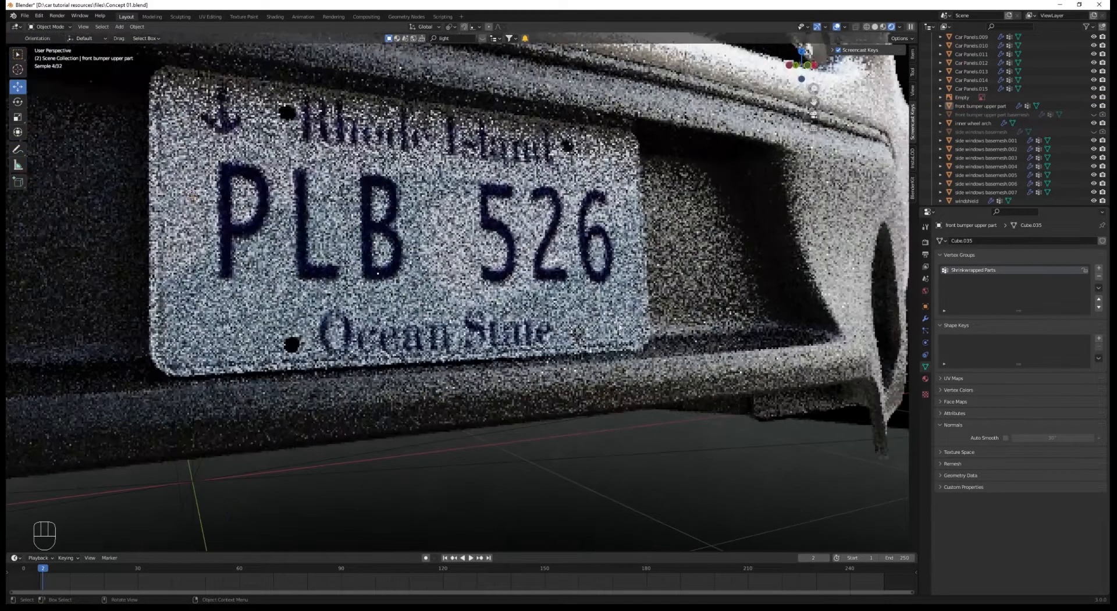
{"action": "key", "text": "z"}
{"action": "key", "text": "Tab"}
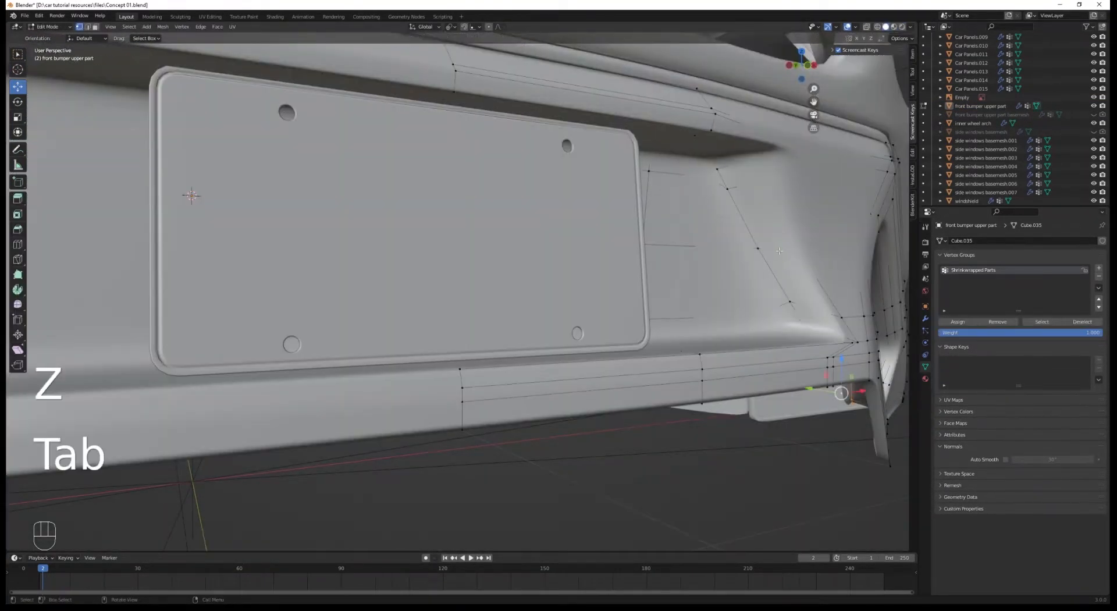
{"action": "key", "text": "ctrl+r"}
{"action": "left_click", "coordinate": [778, 246]}
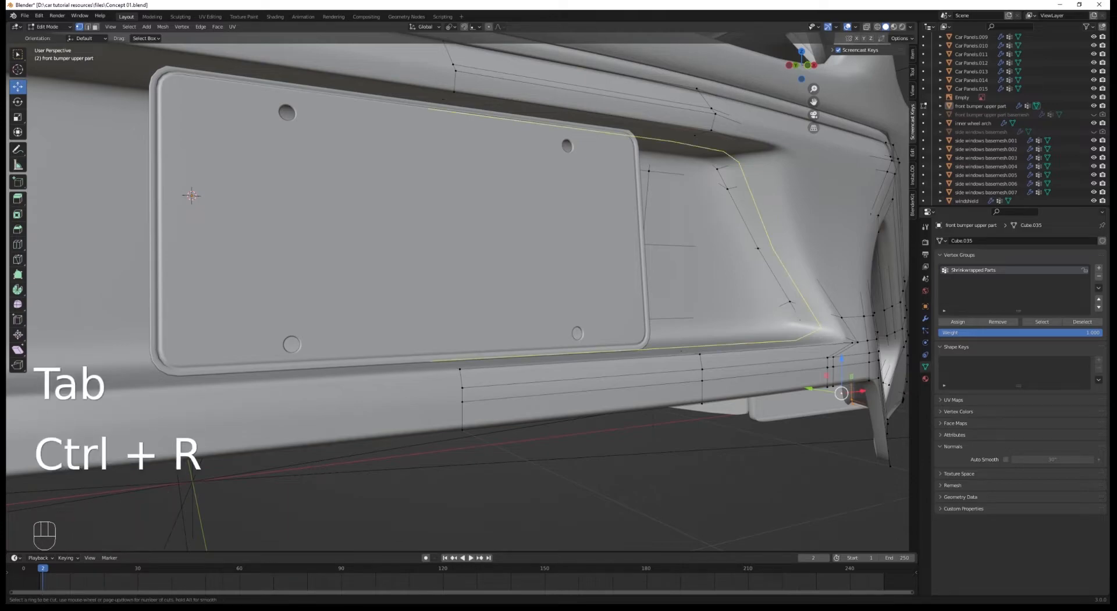
{"action": "left_click", "coordinate": [791, 245]}
{"action": "left_click", "coordinate": [1001, 324]}
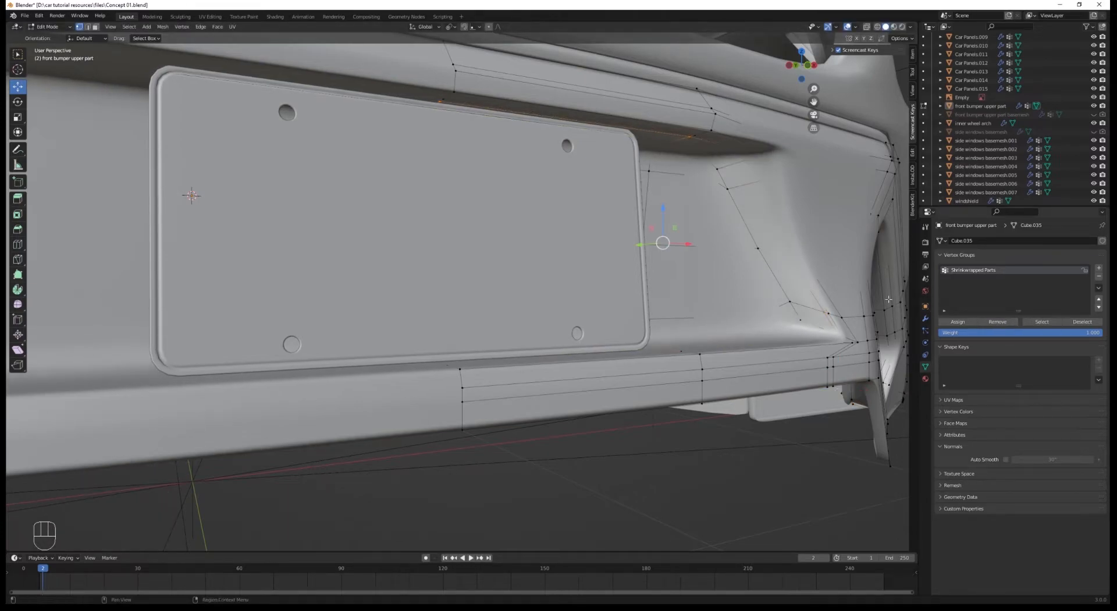
{"action": "key", "text": "Tab"}
Check the license plate recess in material preview and rendered shading.
{"action": "key", "text": "z"}
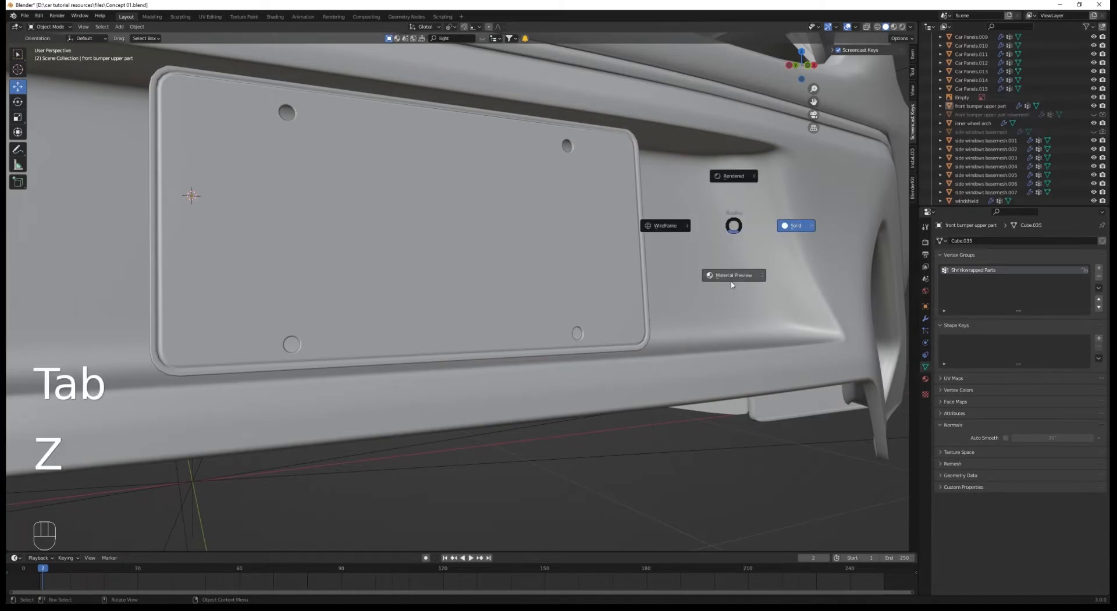
{"action": "left_click", "coordinate": [740, 272]}
{"action": "key", "text": "z"}
{"action": "left_click", "coordinate": [727, 182]}
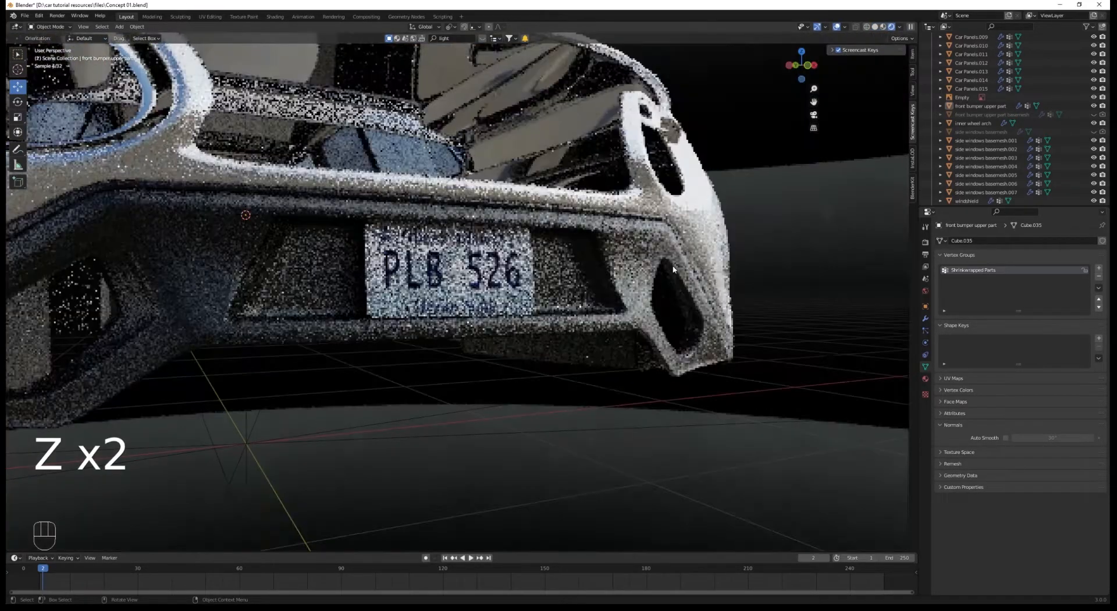
{"action": "mouse_move", "coordinate": [674, 266]}
{"action": "middle_mouse_down"}
{"action": "mouse_move", "coordinate": [698, 269]}
{"action": "mouse_move", "coordinate": [654, 282]}
{"action": "middle_mouse_up"}
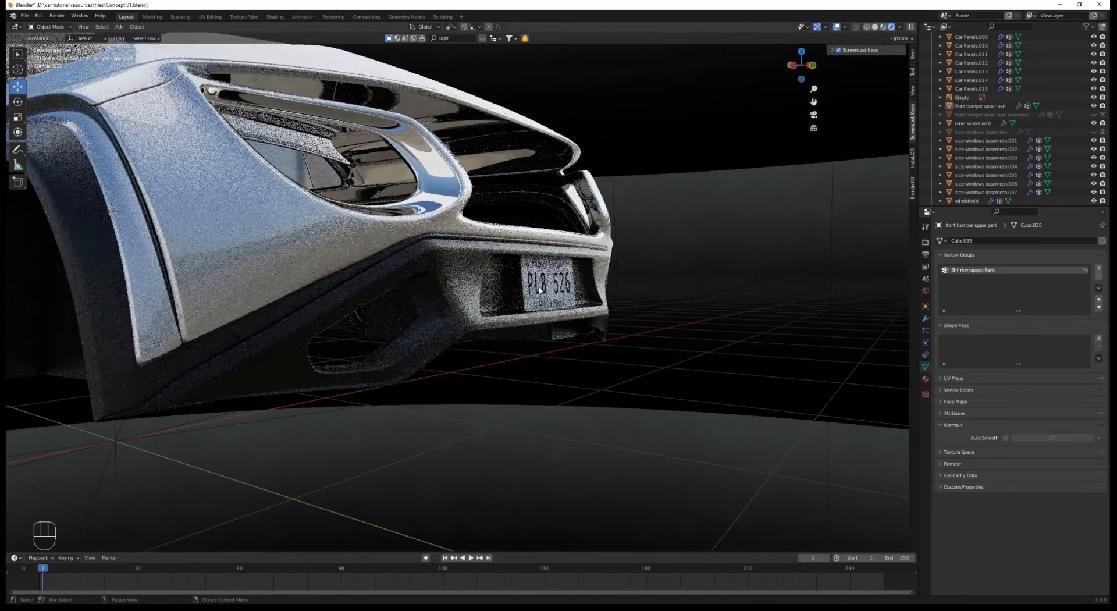
Move the license plate about 0.015 m back into the recess along Y and scale it to about 0.98.
{"action": "left_click", "coordinate": [546, 286]}
{"action": "key", "text": "KP_3"}
{"action": "key", "text": "z"}
{"action": "left_click", "coordinate": [306, 291]}
{"action": "middle_click_drag", "start_coordinate": [293, 283], "coordinate": [407, 270], "text": "shift"}
{"action": "scroll", "coordinate": [379, 268], "scroll_direction": "up", "scroll_amount": 5}
{"action": "middle_click_drag", "start_coordinate": [286, 253], "coordinate": [316, 307], "text": "shift"}
{"action": "scroll", "coordinate": [316, 306], "scroll_direction": "up", "scroll_amount": 4}
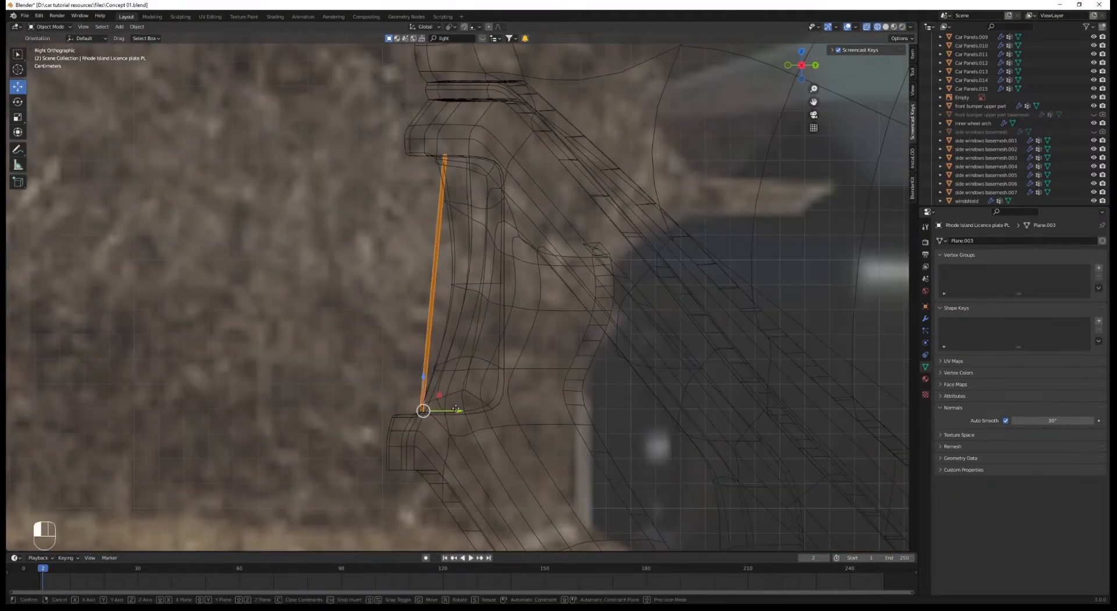
{"action": "left_click_drag", "start_coordinate": [457, 409], "coordinate": [461, 409]}
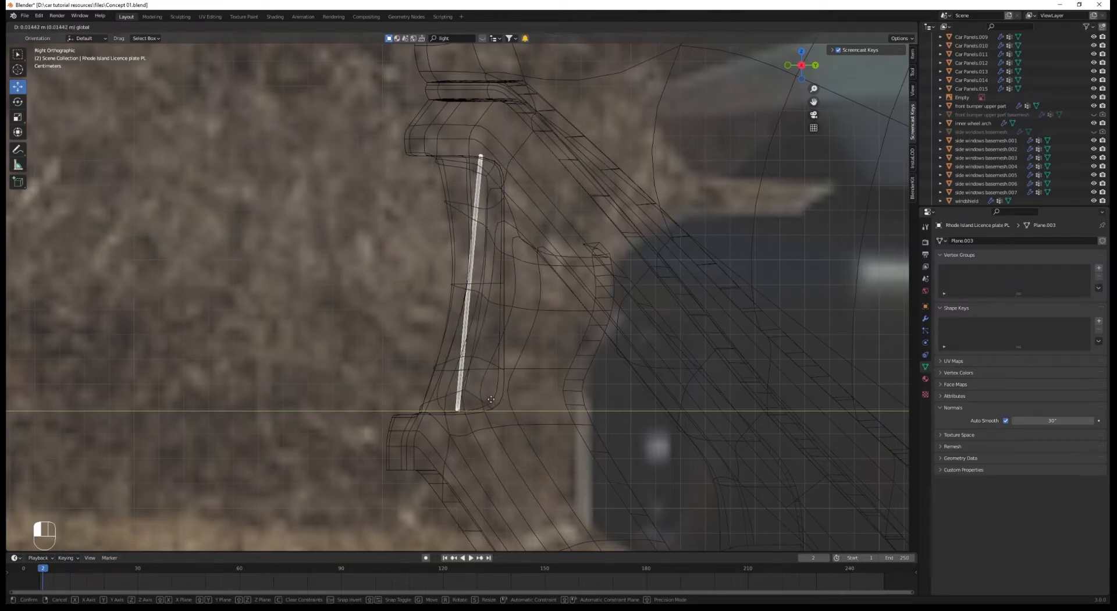
{"action": "left_click_drag", "start_coordinate": [491, 399], "coordinate": [492, 399]}
{"action": "key", "text": "s"}
{"action": "left_click", "coordinate": [531, 377]}
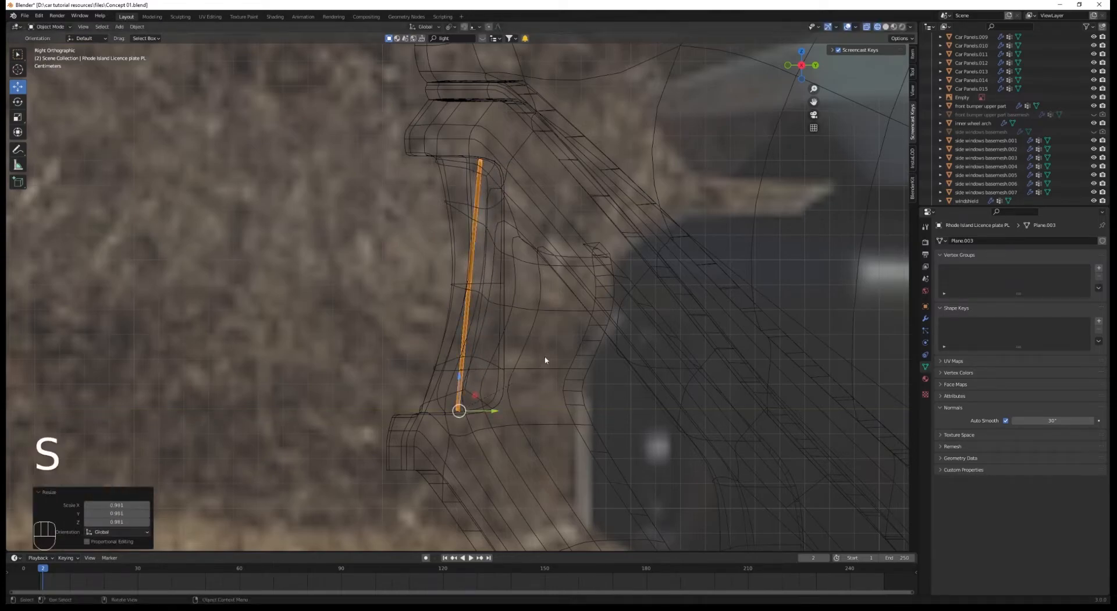
Inspect how the license plate sits in the recess in solid, material preview and rendered shading.
{"action": "key", "text": "z"}
{"action": "left_click", "coordinate": [611, 340]}
{"action": "key", "text": "z"}
{"action": "left_click", "coordinate": [606, 389]}
{"action": "key", "text": "alt+a"}
{"action": "scroll", "coordinate": [481, 307], "scroll_direction": "down", "scroll_amount": 4}
{"action": "middle_click_drag", "start_coordinate": [523, 306], "coordinate": [602, 307]}
{"action": "key", "text": "z"}
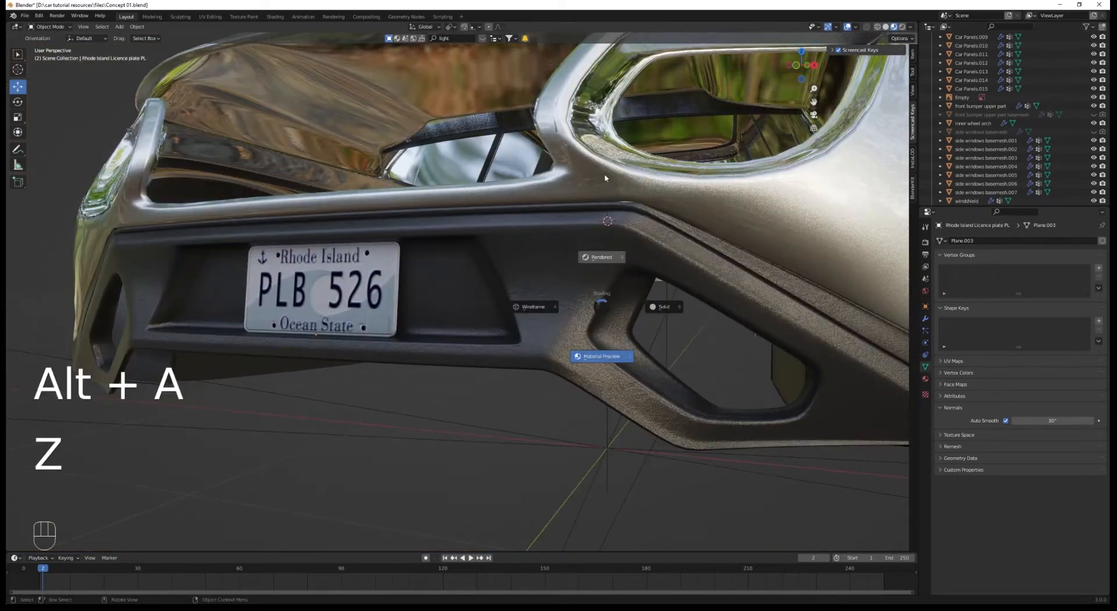
{"action": "left_click", "coordinate": [605, 178]}
{"action": "middle_click_drag", "start_coordinate": [437, 270], "coordinate": [478, 282]}
{"action": "middle_click_drag", "start_coordinate": [349, 344], "coordinate": [524, 352], "text": "shift"}
{"action": "mouse_move", "coordinate": [524, 352]}
{"action": "middle_mouse_down"}
{"action": "mouse_move", "coordinate": [611, 344]}
{"action": "mouse_move", "coordinate": [596, 334]}
{"action": "mouse_move", "coordinate": [646, 325]}
{"action": "middle_mouse_up"}
Move the lower row of vertices on the bumper recess's back wall about 0.018 m forward along Y, toward the license plate.
{"action": "left_click", "coordinate": [359, 328]}
{"action": "key", "text": "z"}
{"action": "left_click", "coordinate": [594, 320]}
{"action": "key", "text": "Tab"}
{"action": "middle_click_drag", "start_coordinate": [646, 326], "coordinate": [571, 308]}
{"action": "key", "text": "z"}
{"action": "left_click", "coordinate": [477, 293]}
{"action": "key", "text": "a"}
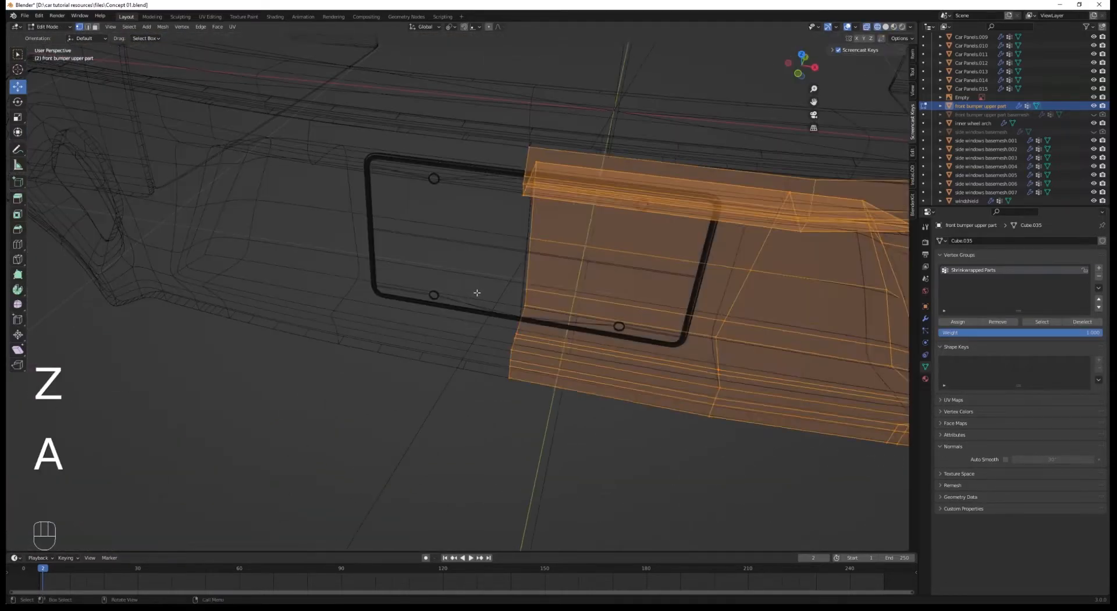
{"action": "middle_click_drag", "start_coordinate": [477, 293], "coordinate": [442, 291]}
{"action": "left_click_drag", "start_coordinate": [439, 274], "coordinate": [687, 330]}
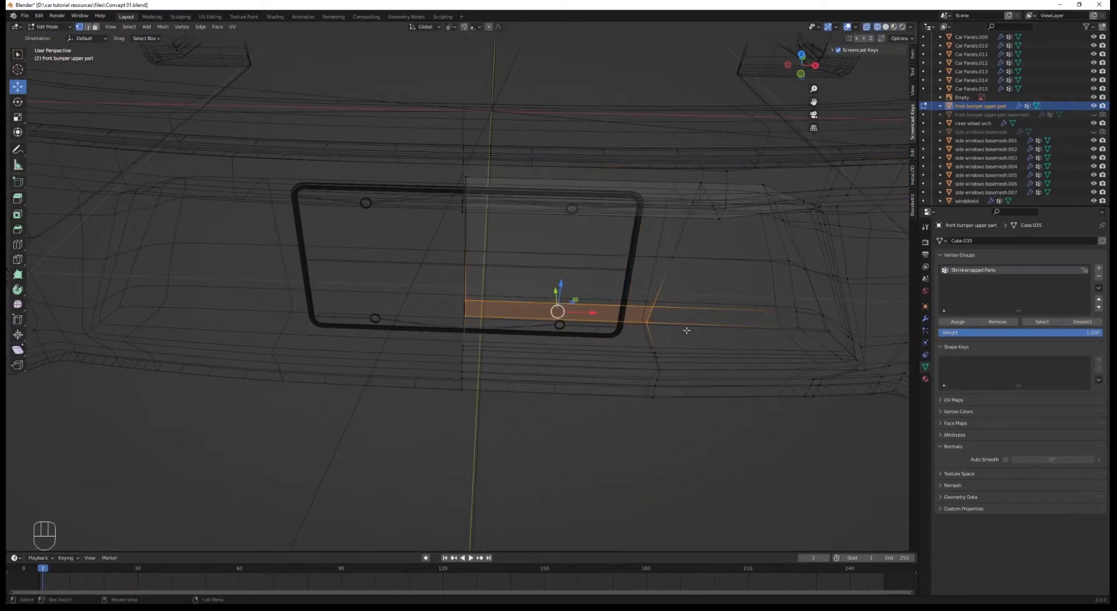
{"action": "middle_click_drag", "start_coordinate": [687, 330], "coordinate": [518, 312]}
{"action": "key", "text": "g"}
{"action": "key", "text": "y"}
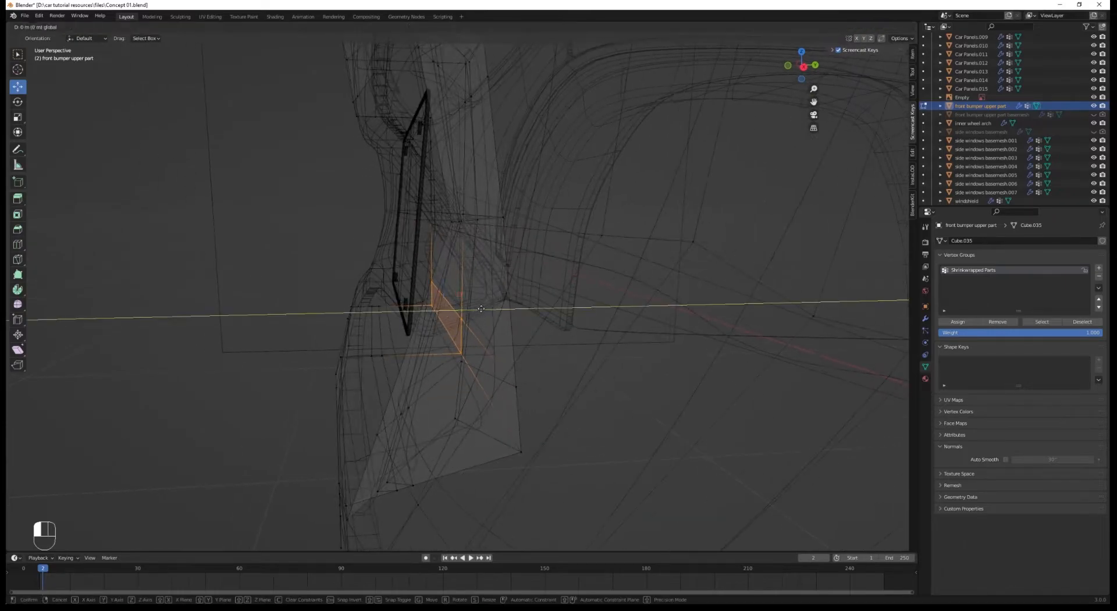
{"action": "left_click", "coordinate": [445, 307]}
{"action": "key", "text": "z"}
{"action": "left_click", "coordinate": [463, 321]}
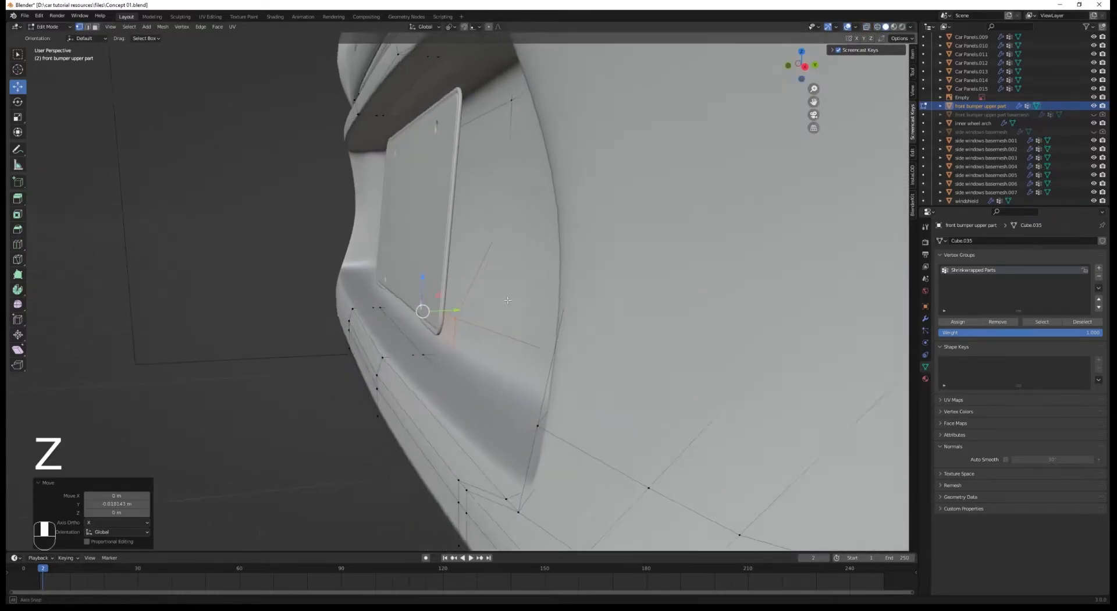
Move the middle pair of vertices on the recess's back wall forward along Y, toward the license plate.
{"action": "left_click", "coordinate": [423, 251]}
{"action": "key", "text": "a"}
{"action": "left_click", "coordinate": [522, 183]}
{"action": "left_click", "coordinate": [426, 190], "text": "shift"}
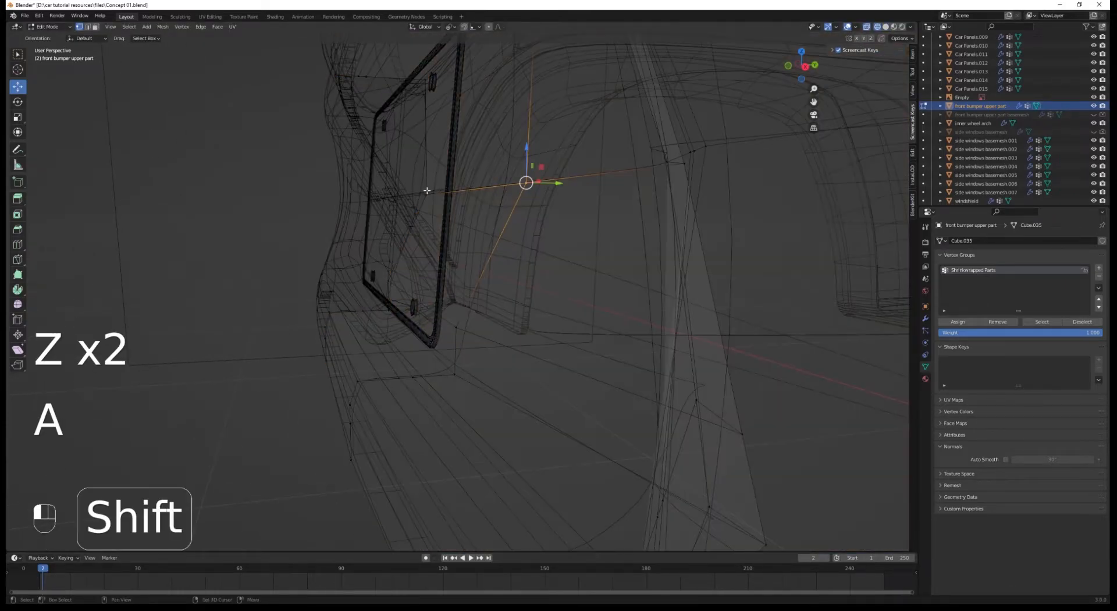
{"action": "key", "text": "z"}
{"action": "left_click", "coordinate": [483, 190]}
{"action": "left_click_drag", "start_coordinate": [456, 194], "coordinate": [422, 188]}
Move the upper pair of vertices on the recess's back wall about 0.013 m forward along Y and fine-tune their position.
{"action": "scroll", "coordinate": [422, 188], "scroll_direction": "down", "scroll_amount": 1}
{"action": "middle_click_drag", "start_coordinate": [428, 180], "coordinate": [458, 227]}
{"action": "key", "text": "z"}
{"action": "left_click", "coordinate": [443, 229]}
{"action": "key", "text": "a"}
{"action": "left_click", "coordinate": [430, 232]}
{"action": "left_click", "coordinate": [514, 226], "text": "shift"}
{"action": "middle_click_drag", "start_coordinate": [571, 219], "coordinate": [577, 230]}
{"action": "left_click_drag", "start_coordinate": [566, 241], "coordinate": [515, 239]}
{"action": "key", "text": "z"}
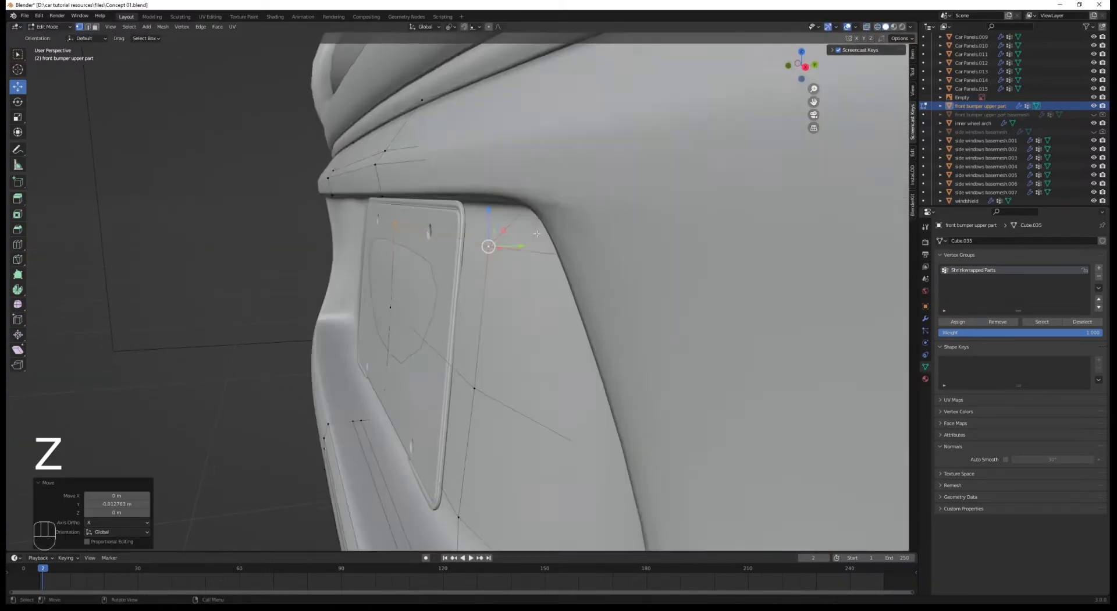
{"action": "middle_click_drag", "start_coordinate": [527, 237], "coordinate": [519, 232]}
{"action": "left_click_drag", "start_coordinate": [494, 229], "coordinate": [498, 229]}
Nudge the middle vertices of the recess's back wall slightly back along Y.
{"action": "left_click", "coordinate": [389, 313], "text": "shift"}
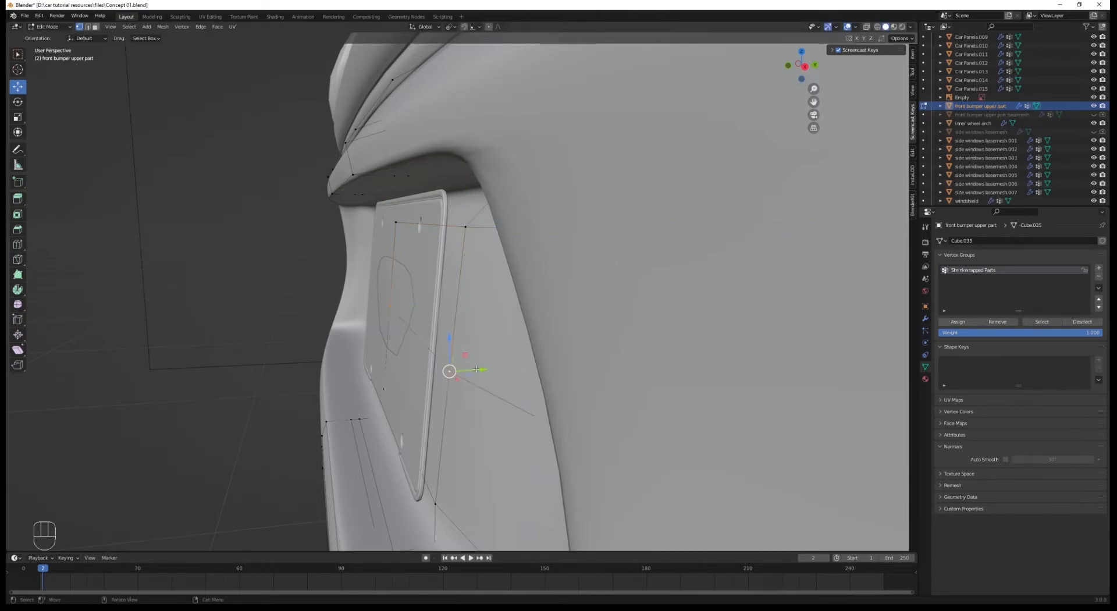
{"action": "left_click_drag", "start_coordinate": [477, 369], "coordinate": [480, 369]}
{"action": "middle_click_drag", "start_coordinate": [474, 291], "coordinate": [481, 279]}
Move the two vertices at the recess's upper inner edge about 0.007 m forward along Y.
{"action": "key", "text": "z"}
{"action": "key", "text": "a"}
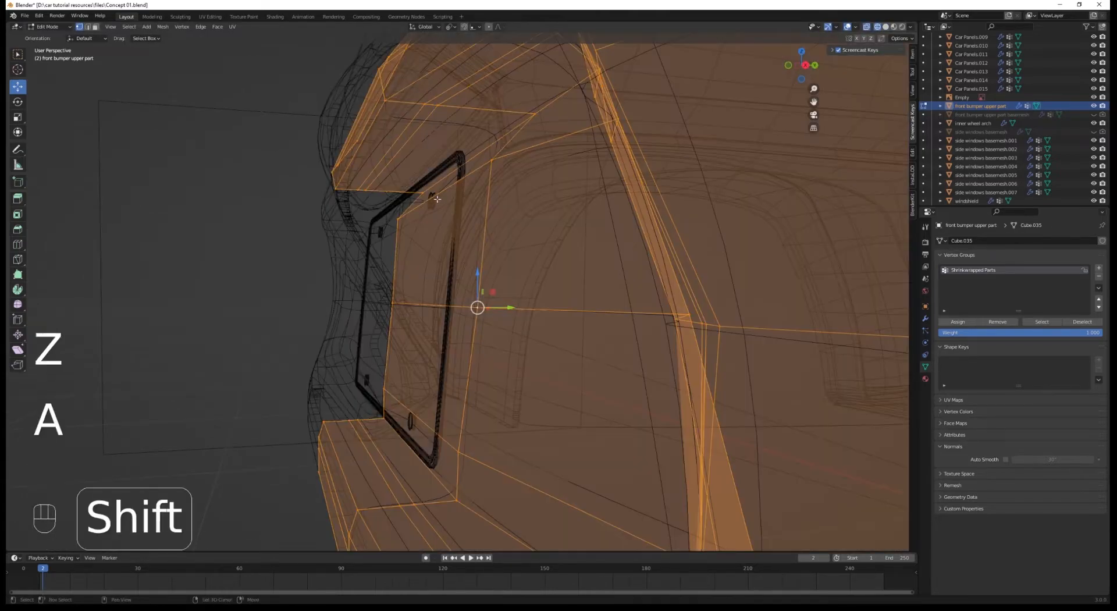
{"action": "middle_click_drag", "start_coordinate": [437, 199], "coordinate": [440, 279], "text": "shift"}
{"action": "middle_click_drag", "start_coordinate": [441, 279], "coordinate": [438, 295]}
{"action": "left_click", "coordinate": [420, 282]}
{"action": "left_click", "coordinate": [534, 266], "text": "shift"}
{"action": "middle_click_drag", "start_coordinate": [514, 291], "coordinate": [512, 274]}
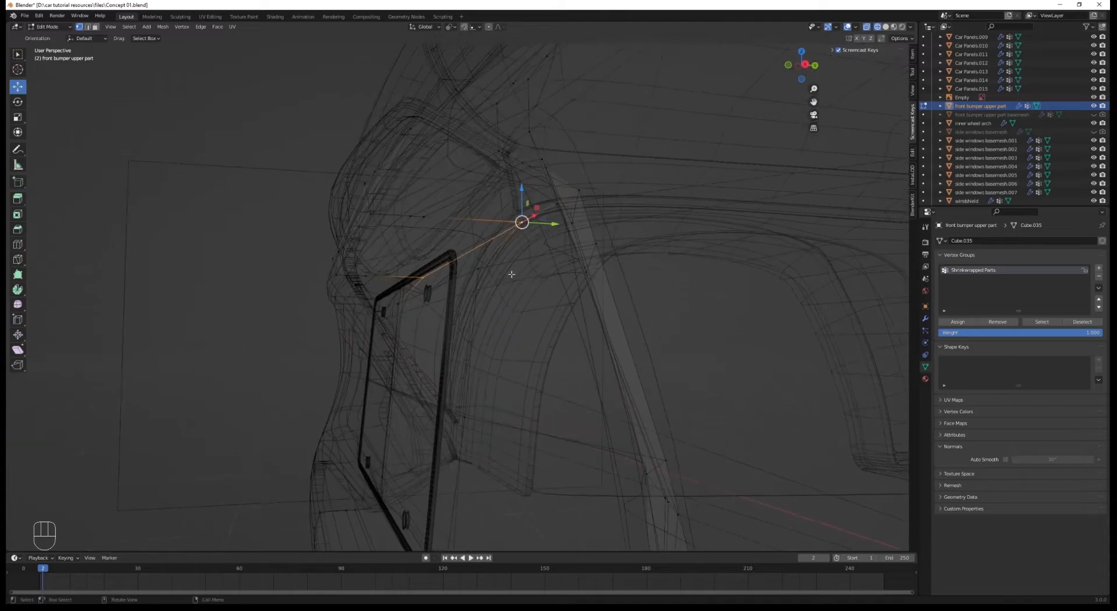
{"action": "key", "text": "z"}
{"action": "left_click_drag", "start_coordinate": [533, 223], "coordinate": [531, 225]}
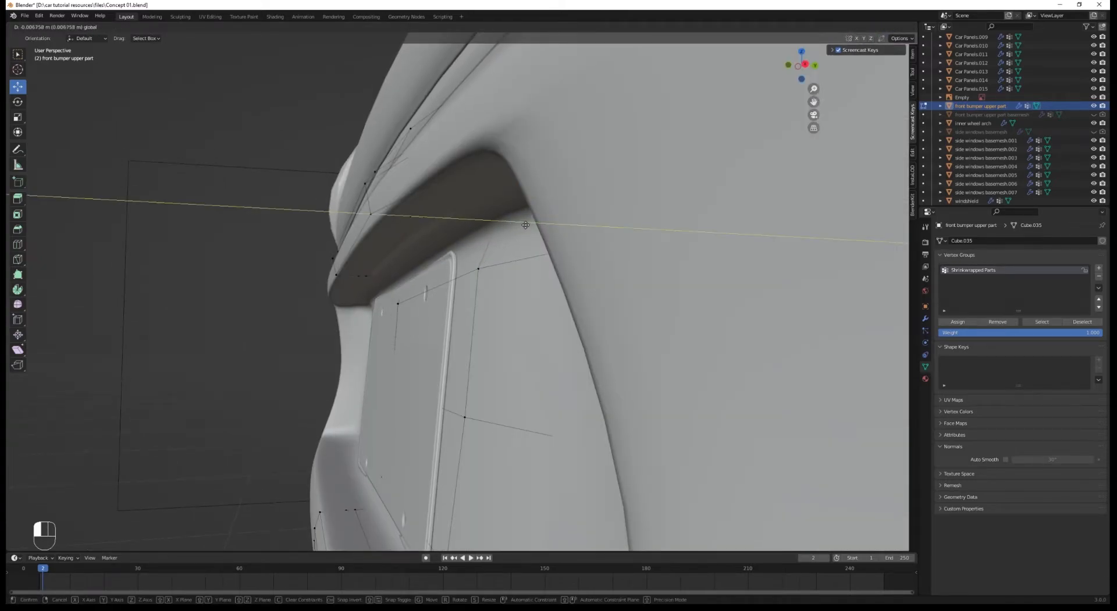
{"action": "left_click_drag", "start_coordinate": [524, 224], "coordinate": [524, 224]}
Nudge the upper centre vertex of the recess's back wall back along Y, by about 0.002 m at first, and leave mesh editing.
{"action": "key", "text": "z"}
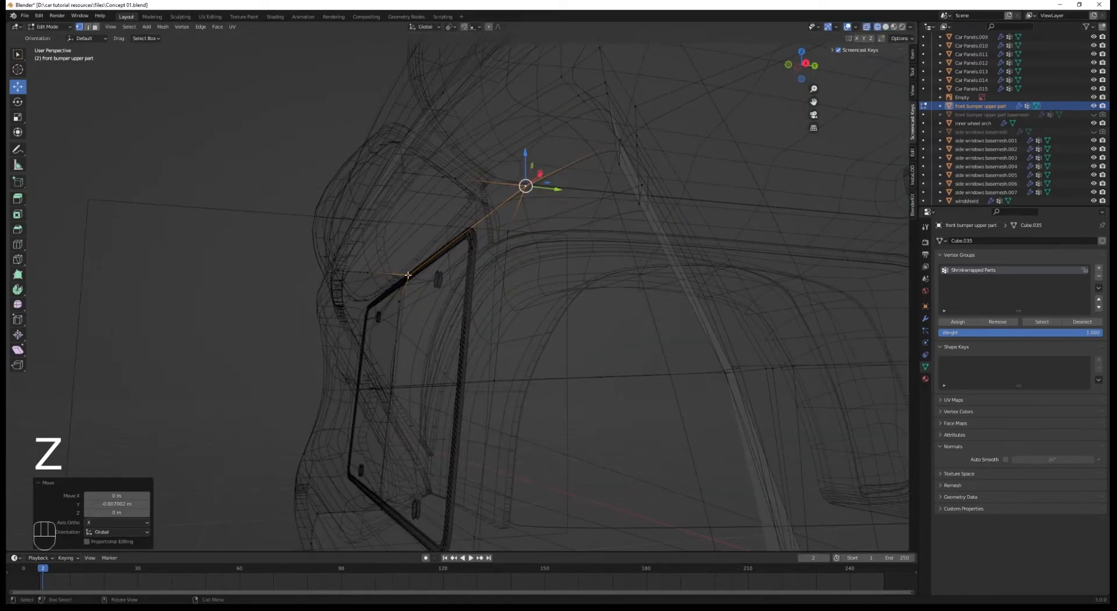
{"action": "left_click", "coordinate": [400, 300]}
{"action": "key", "text": "z"}
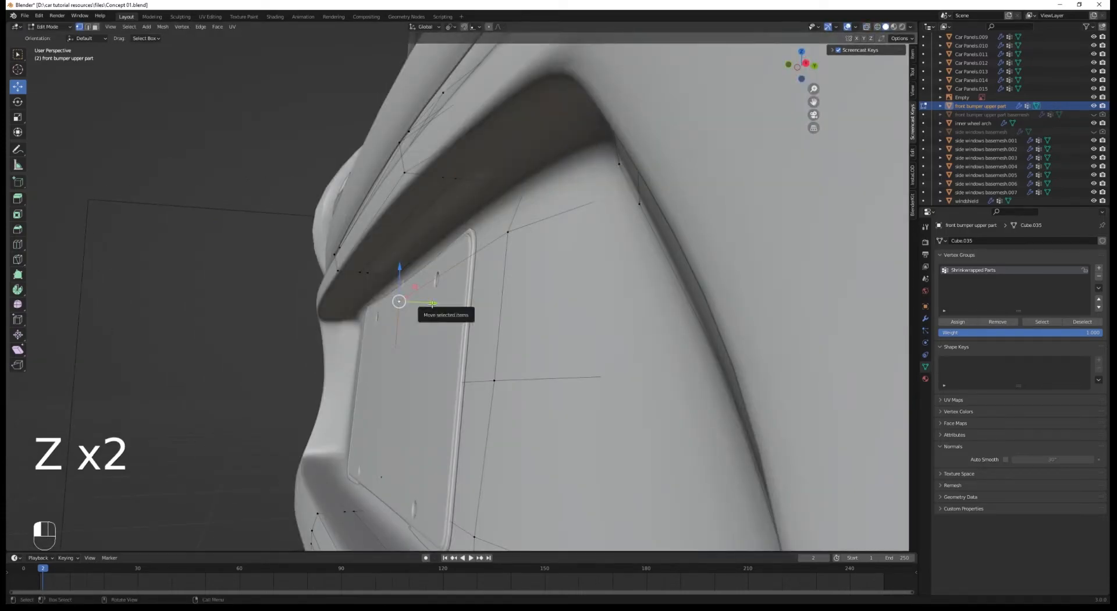
{"action": "left_click_drag", "start_coordinate": [432, 304], "coordinate": [438, 303]}
{"action": "middle_click_drag", "start_coordinate": [438, 303], "coordinate": [440, 277]}
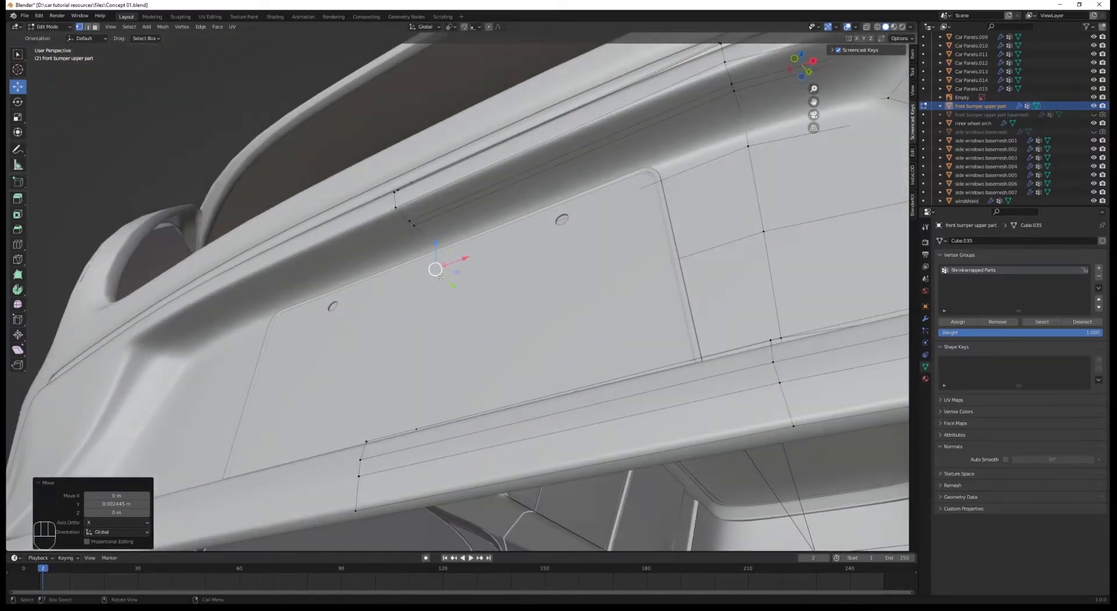
{"action": "left_click_drag", "start_coordinate": [452, 283], "coordinate": [454, 285]}
{"action": "key", "text": "Tab"}
Inspect the reshaped bumper and the whole car body in rendered shading from several angles.
{"action": "middle_click_drag", "start_coordinate": [454, 285], "coordinate": [518, 341]}
{"action": "key", "text": "z"}
{"action": "key", "text": "alt+a"}
{"action": "scroll", "coordinate": [517, 339], "scroll_direction": "down", "scroll_amount": 5}
{"action": "key", "text": "z"}
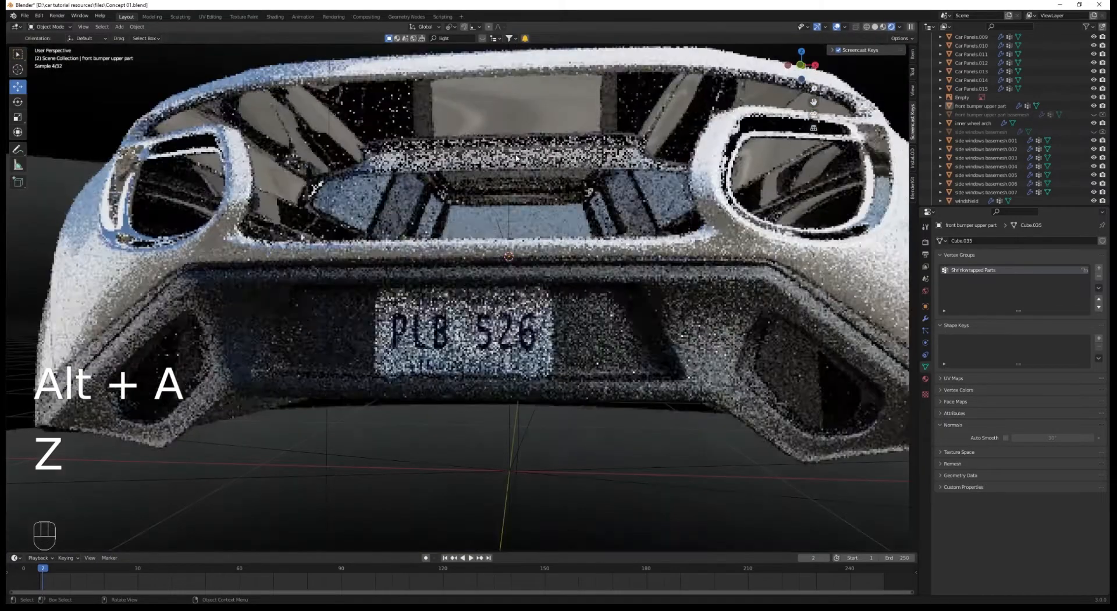
{"action": "scroll", "coordinate": [512, 168], "scroll_direction": "down", "scroll_amount": 7}
{"action": "middle_click_drag", "start_coordinate": [512, 168], "coordinate": [564, 201]}
{"action": "scroll", "coordinate": [524, 195], "scroll_direction": "down", "scroll_amount": 4}
{"action": "middle_click_drag", "start_coordinate": [438, 213], "coordinate": [706, 255]}
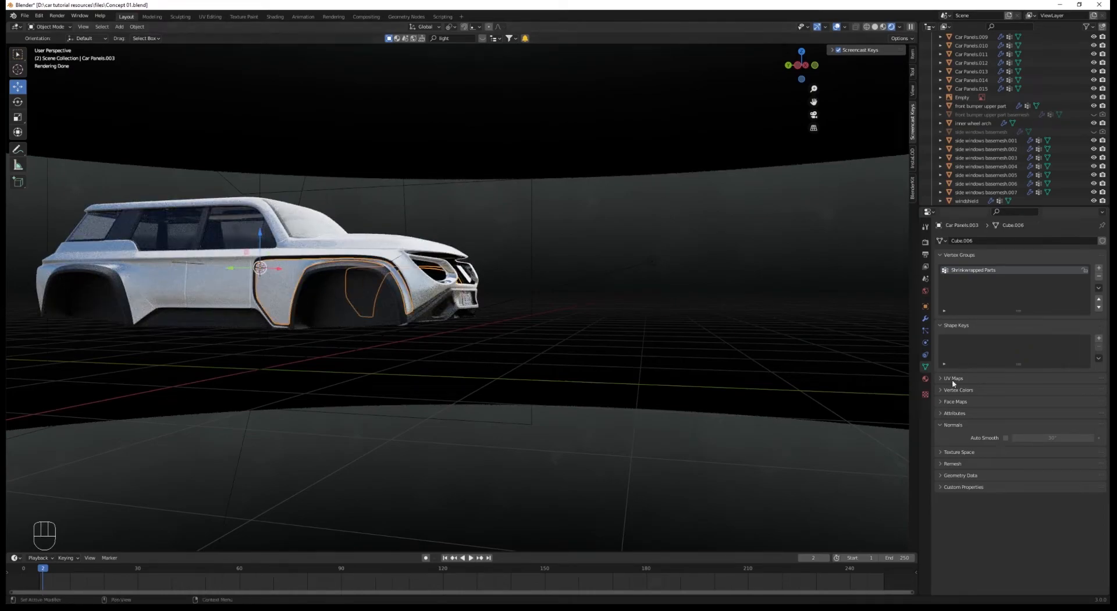
Try the Black plastic PL material on the front fender panel in place of Car Paint, and undo it.
{"action": "left_click", "coordinate": [926, 379]}
{"action": "left_click", "coordinate": [941, 291]}
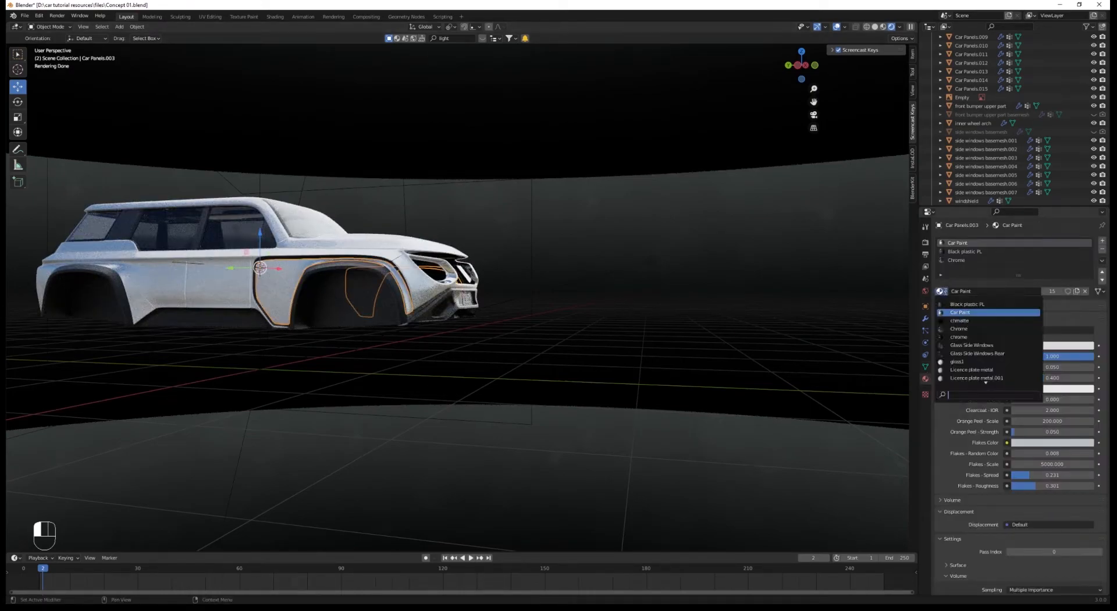
{"action": "left_click", "coordinate": [966, 304]}
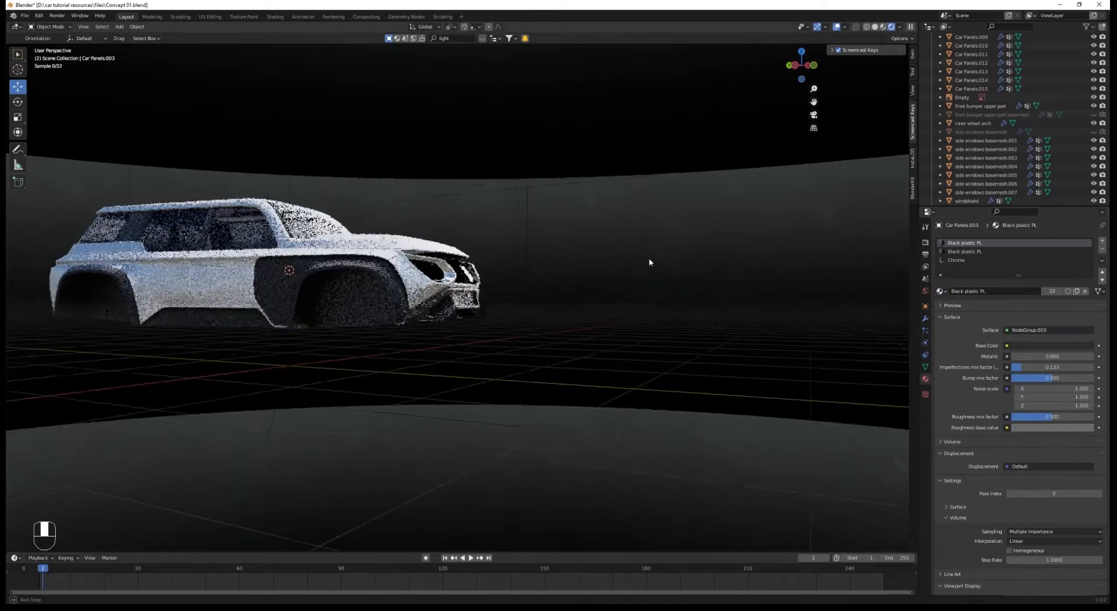
{"action": "middle_click_drag", "start_coordinate": [648, 257], "coordinate": [616, 289]}
{"action": "mouse_move", "coordinate": [516, 342]}
{"action": "middle_mouse_down"}
{"action": "mouse_move", "coordinate": [536, 344]}
{"action": "mouse_move", "coordinate": [473, 350]}
{"action": "mouse_move", "coordinate": [611, 344]}
{"action": "mouse_move", "coordinate": [424, 344]}
{"action": "mouse_move", "coordinate": [422, 394]}
{"action": "mouse_move", "coordinate": [320, 424]}
{"action": "mouse_move", "coordinate": [115, 327]}
{"action": "mouse_move", "coordinate": [260, 357]}
{"action": "mouse_move", "coordinate": [225, 344]}
{"action": "mouse_move", "coordinate": [536, 309]}
{"action": "mouse_move", "coordinate": [389, 305]}
{"action": "mouse_move", "coordinate": [480, 298]}
{"action": "mouse_move", "coordinate": [467, 324]}
{"action": "mouse_move", "coordinate": [548, 326]}
{"action": "middle_mouse_up"}
{"action": "key", "text": "ctrl+z"}
{"action": "key", "text": "ctrl+z"}
Examine the car with its front bumper in front orthographic view, leaving nothing selected.
{"action": "key", "text": "alt+a"}
{"action": "scroll", "coordinate": [521, 318], "scroll_direction": "up", "scroll_amount": 2}
{"action": "left_click", "coordinate": [415, 351]}
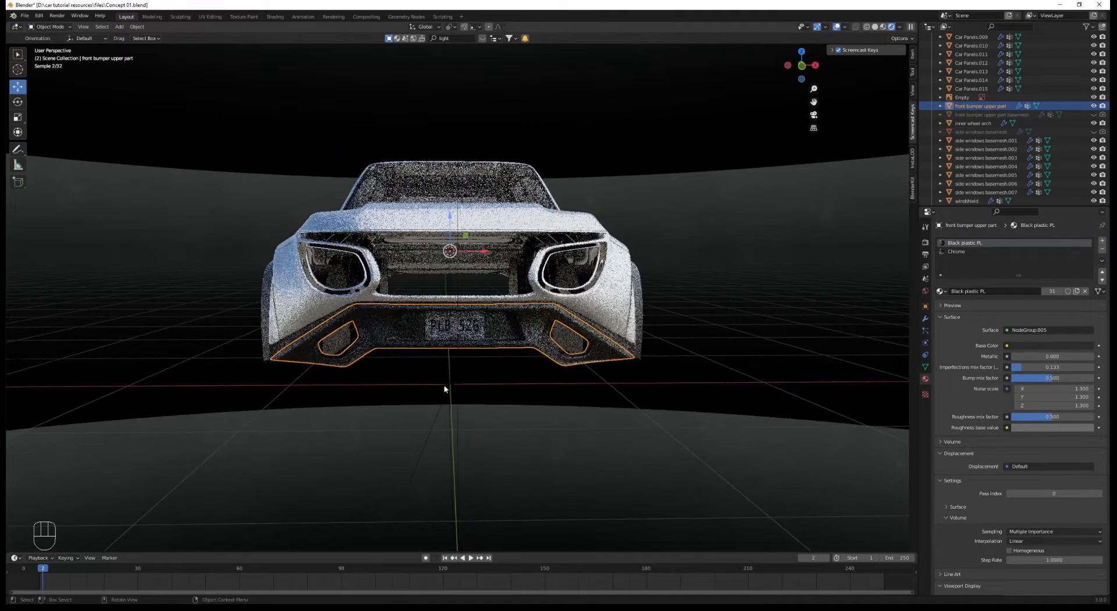
{"action": "key", "text": "KP_1"}
{"action": "key", "text": "alt+a"}
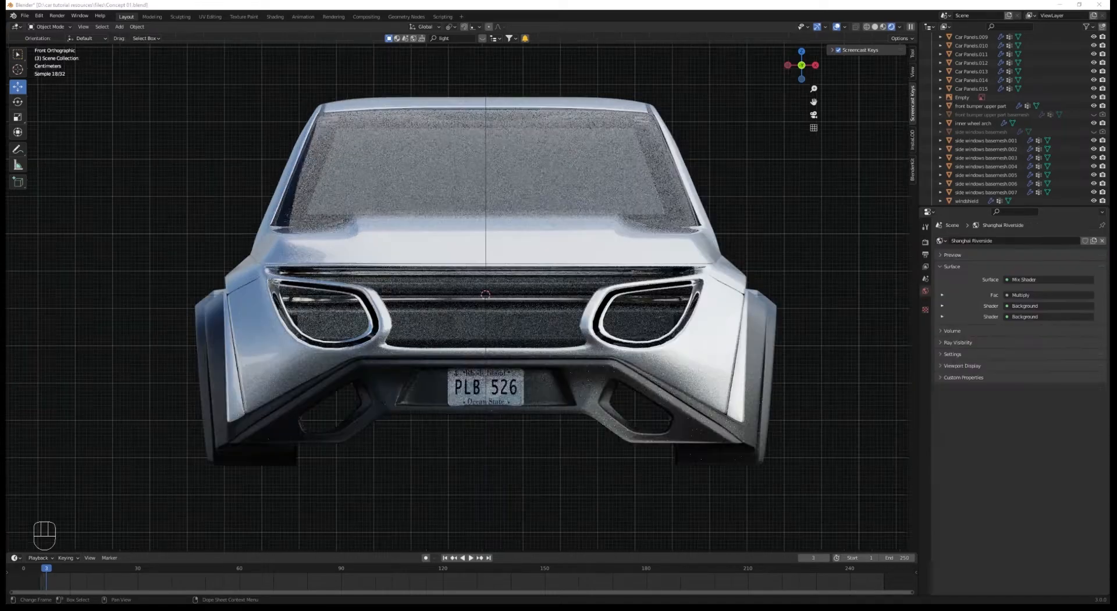
Duplicate the lower edge run of the front bumper's mirrored half and separate it into its own object, working in wireframe.
{"action": "left_click", "coordinate": [456, 405]}
{"action": "key", "text": "z"}
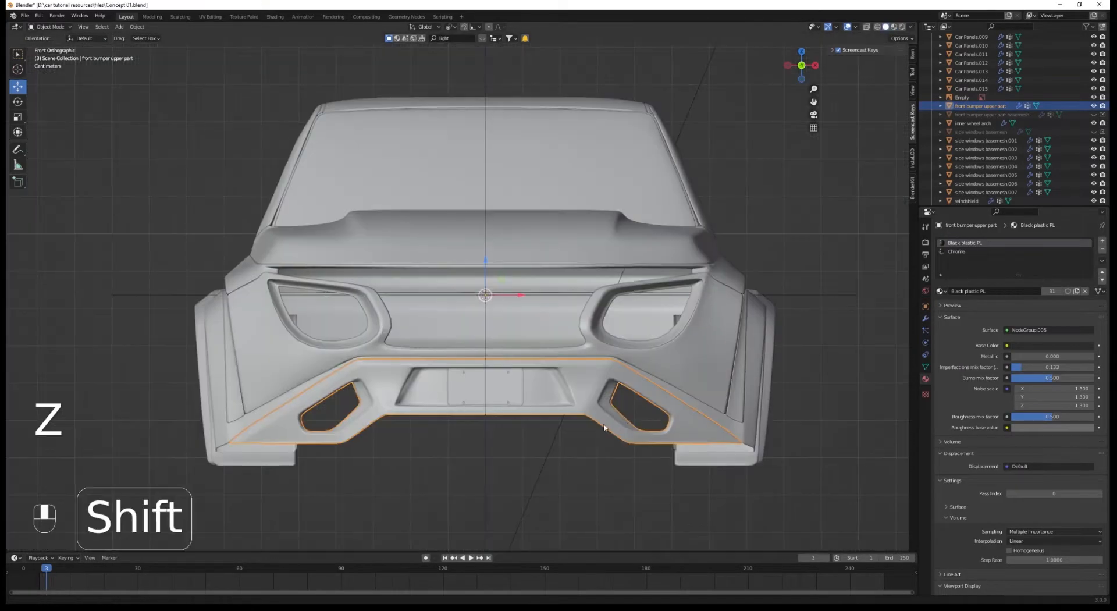
{"action": "key", "text": "Tab"}
{"action": "scroll", "coordinate": [450, 292], "scroll_direction": "up", "scroll_amount": 6}
{"action": "key", "text": "z"}
{"action": "left_click", "coordinate": [450, 291]}
{"action": "key", "text": "a"}
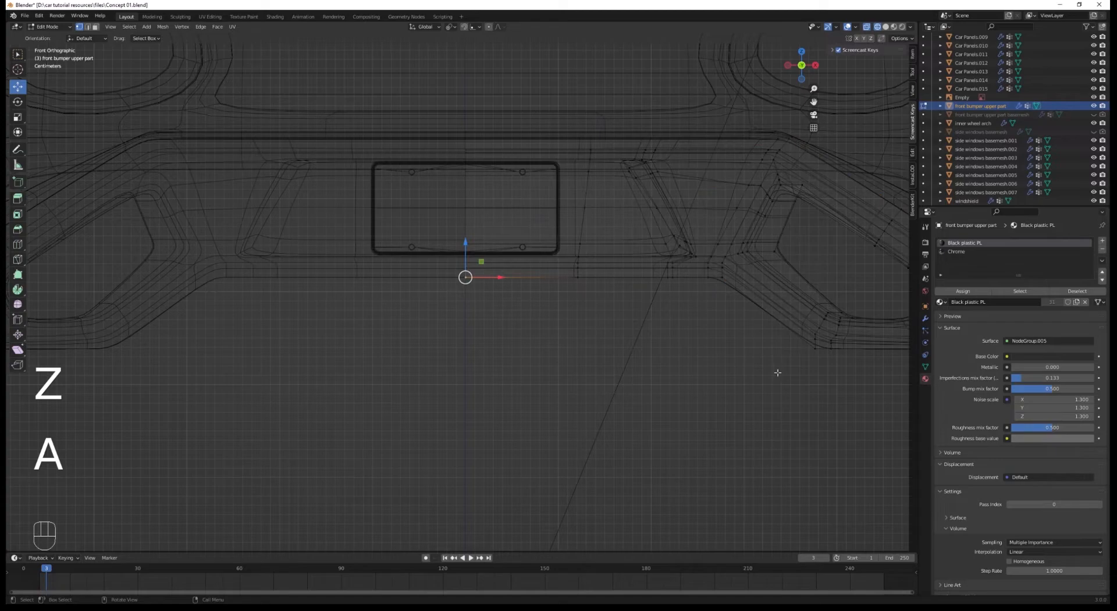
{"action": "left_click", "coordinate": [802, 354], "text": "ctrl"}
{"action": "middle_click_drag", "start_coordinate": [769, 366], "coordinate": [529, 387], "text": "shift"}
{"action": "scroll", "coordinate": [529, 387], "scroll_direction": "up", "scroll_amount": 1}
{"action": "key", "text": "shift+d"}
{"action": "right_click", "coordinate": [529, 382]}
{"action": "right_click", "coordinate": [529, 383]}
{"action": "left_click", "coordinate": [569, 381]}
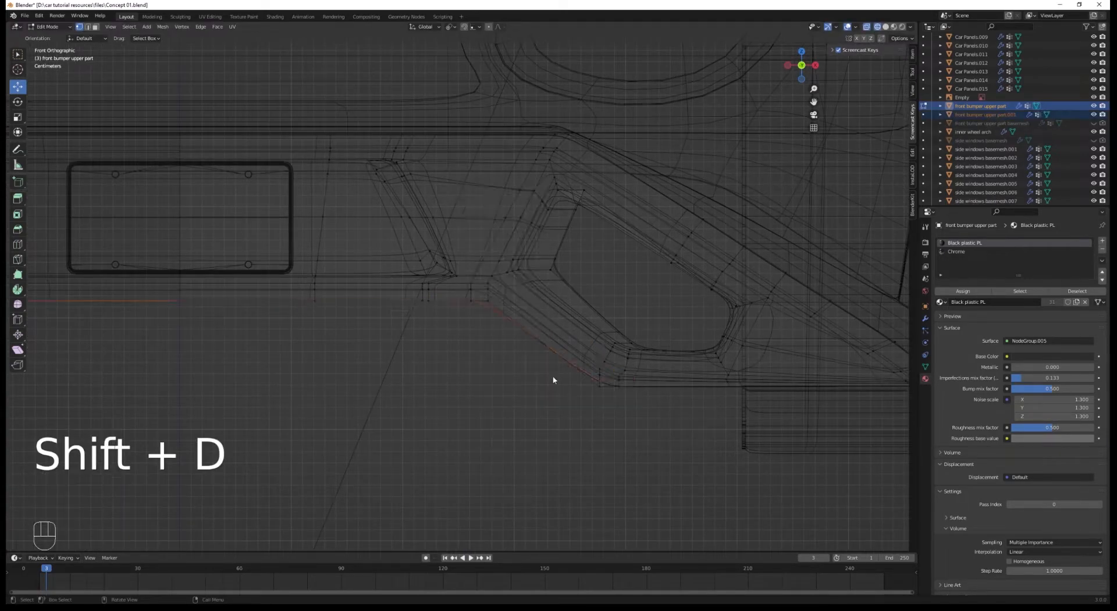
Switch mesh editing to the separated edge run, select all its vertices and show its mesh data properties.
{"action": "key", "text": "Tab"}
{"action": "left_click", "coordinate": [539, 346]}
{"action": "key", "text": "Tab"}
{"action": "key", "text": "a"}
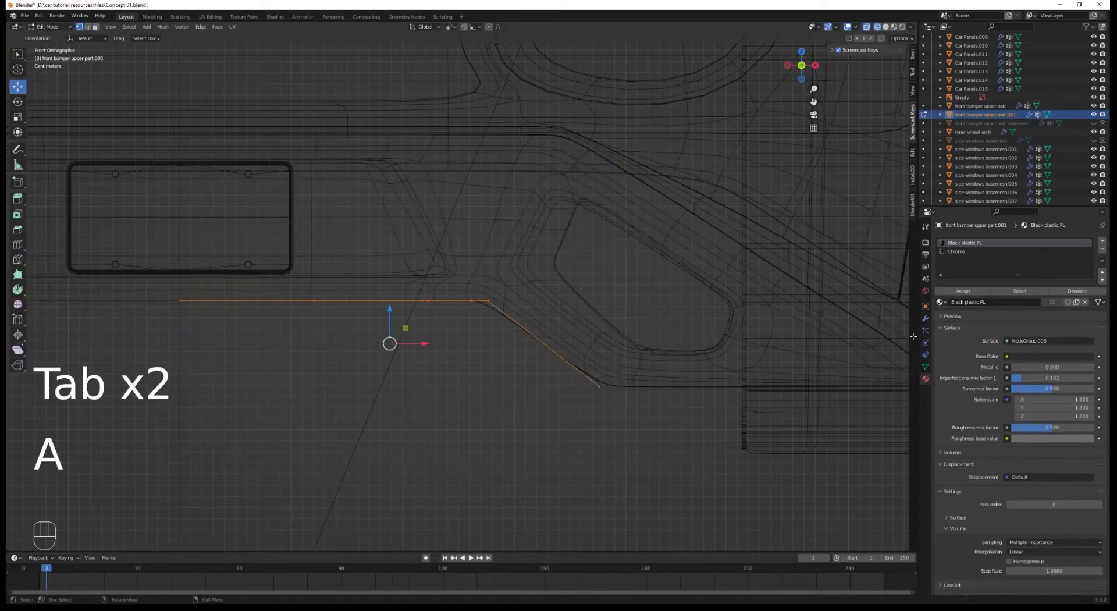
{"action": "left_click", "coordinate": [925, 367]}
{"action": "scroll", "coordinate": [439, 313], "scroll_direction": "down", "scroll_amount": 2}
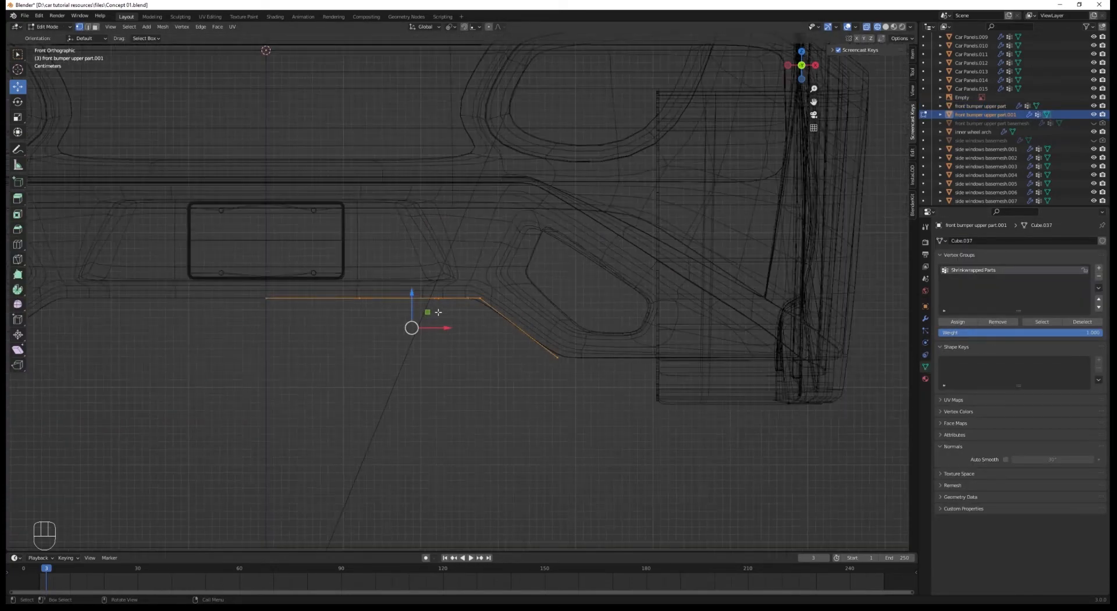
{"action": "key", "text": "Tab"}
{"action": "key", "text": "Tab"}
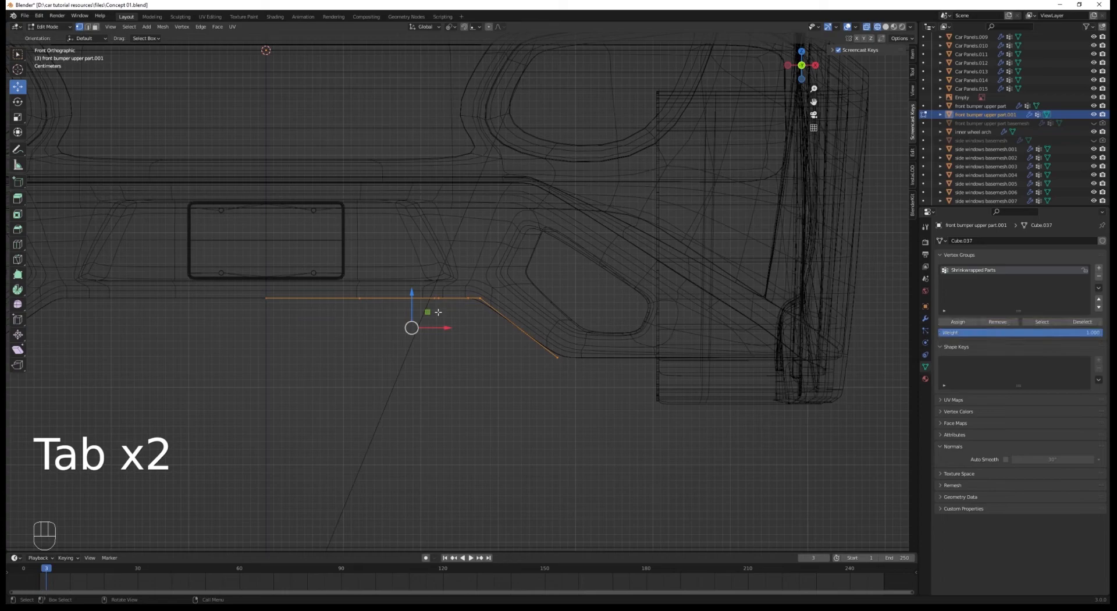
Extrude the edge run's outer end vertex rearward under the car, at first about 0.15 m along Y and 0.02 m down, and again further back.
{"action": "key", "text": "ctrl+KP_7"}
{"action": "middle_click_drag", "start_coordinate": [508, 119], "coordinate": [512, 297], "text": "shift"}
{"action": "scroll", "coordinate": [514, 292], "scroll_direction": "up", "scroll_amount": 3}
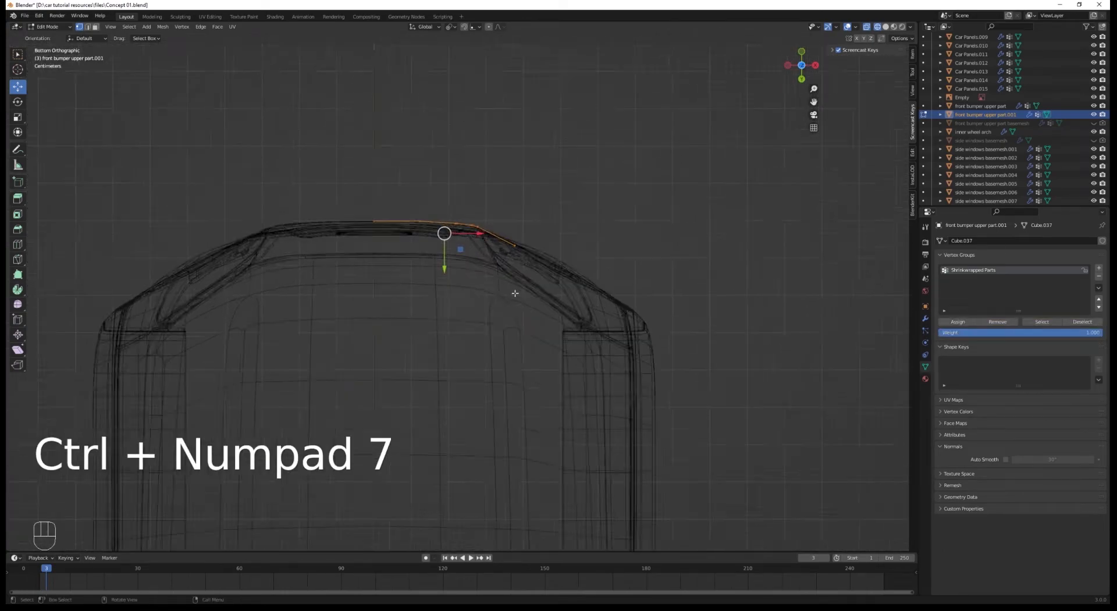
{"action": "key", "text": "KP_3"}
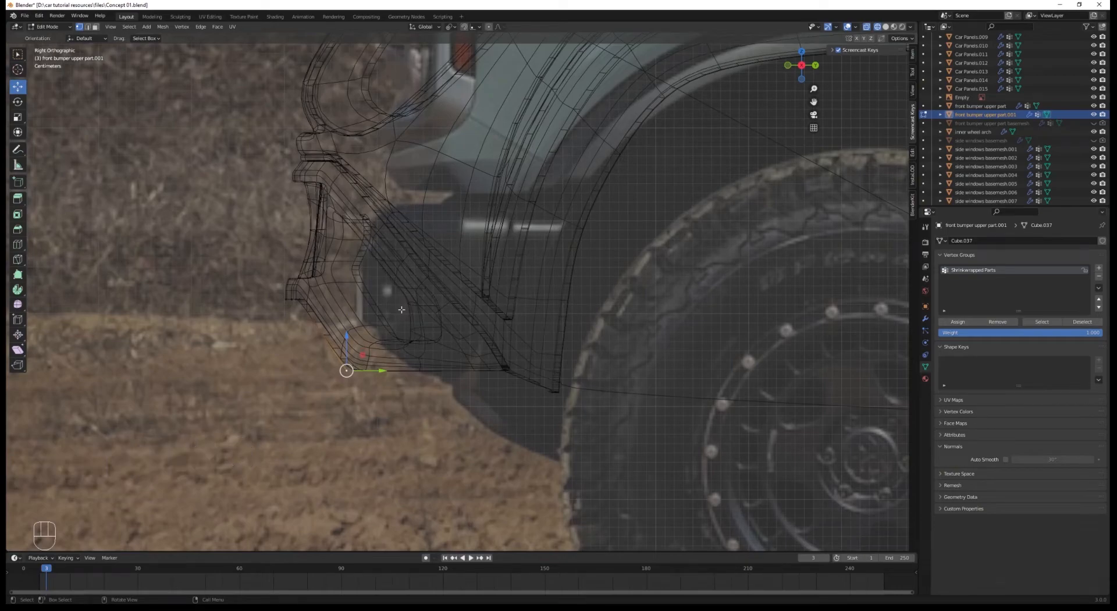
{"action": "scroll", "coordinate": [413, 317], "scroll_direction": "down", "scroll_amount": 1}
{"action": "left_click", "coordinate": [543, 342]}
{"action": "middle_click_drag", "start_coordinate": [541, 341], "coordinate": [444, 336], "text": "shift"}
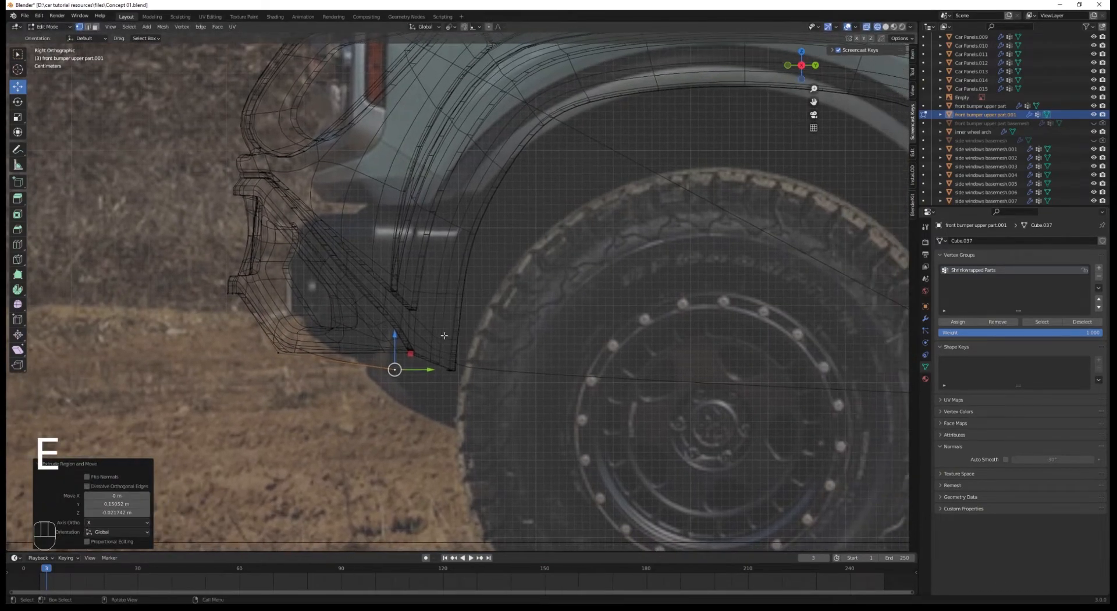
{"action": "left_click", "coordinate": [610, 336]}
Slide the extruded side's rear end vertex forward along its edge in bottom orthographic view.
{"action": "key", "text": "Tab"}
{"action": "middle_click_drag", "start_coordinate": [579, 330], "coordinate": [554, 260]}
{"action": "key", "text": "Tab"}
{"action": "key", "text": "a"}
{"action": "key", "text": "ctrl+KP_7"}
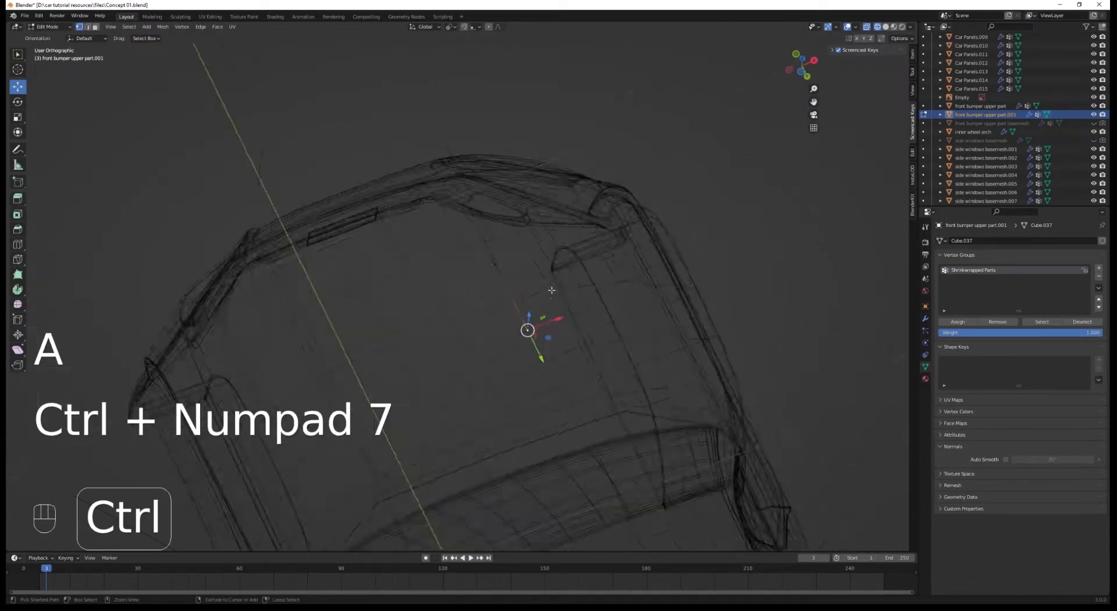
{"action": "scroll", "coordinate": [551, 290], "scroll_direction": "up", "scroll_amount": 1}
{"action": "key", "text": "g"}
{"action": "key", "text": "g"}
{"action": "left_click", "coordinate": [555, 280]}
Extrude the rear end vertex diagonally, about 0.09 m inward and 0.065 m back, and on to the car's centre line.
{"action": "key", "text": "e"}
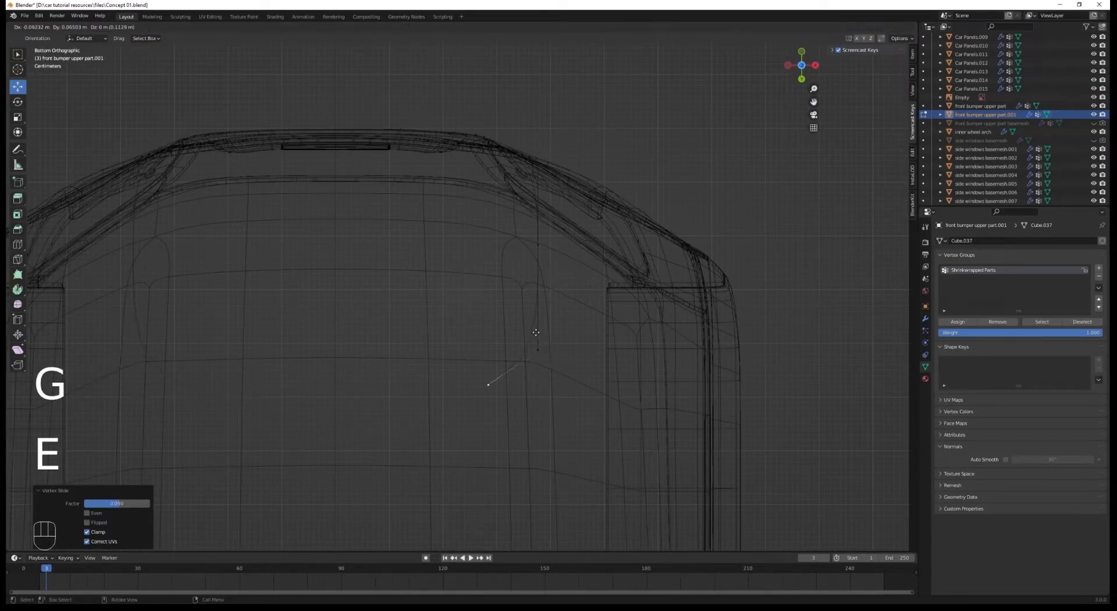
{"action": "left_click", "coordinate": [536, 333]}
{"action": "key", "text": "e"}
{"action": "left_click", "coordinate": [430, 332]}
{"action": "key", "text": "a"}
Try adding and sliding supporting cuts around the outline's rear corner, and undo them.
{"action": "key", "text": "ctrl+r"}
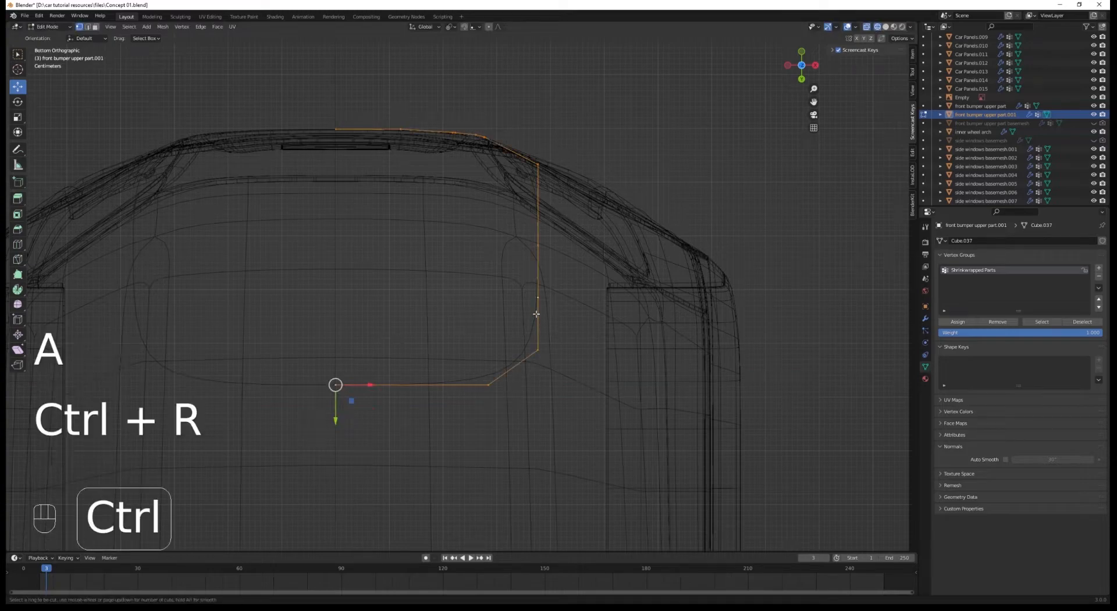
{"action": "left_click", "coordinate": [536, 315]}
{"action": "left_click", "coordinate": [536, 305]}
{"action": "key", "text": "g"}
{"action": "key", "text": "g"}
{"action": "left_click", "coordinate": [531, 356]}
{"action": "key", "text": "a"}
{"action": "key", "text": "ctrl+r"}
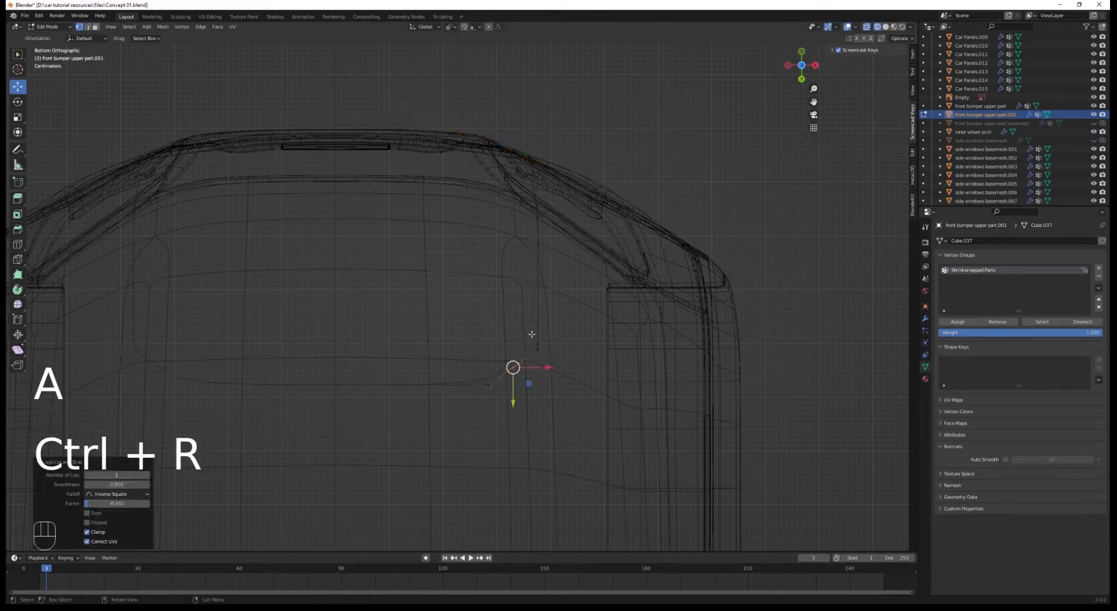
{"action": "left_click", "coordinate": [532, 333]}
{"action": "left_click", "coordinate": [533, 333]}
{"action": "key", "text": "g"}
{"action": "right_click", "coordinate": [541, 330]}
{"action": "key", "text": "ctrl+z"}
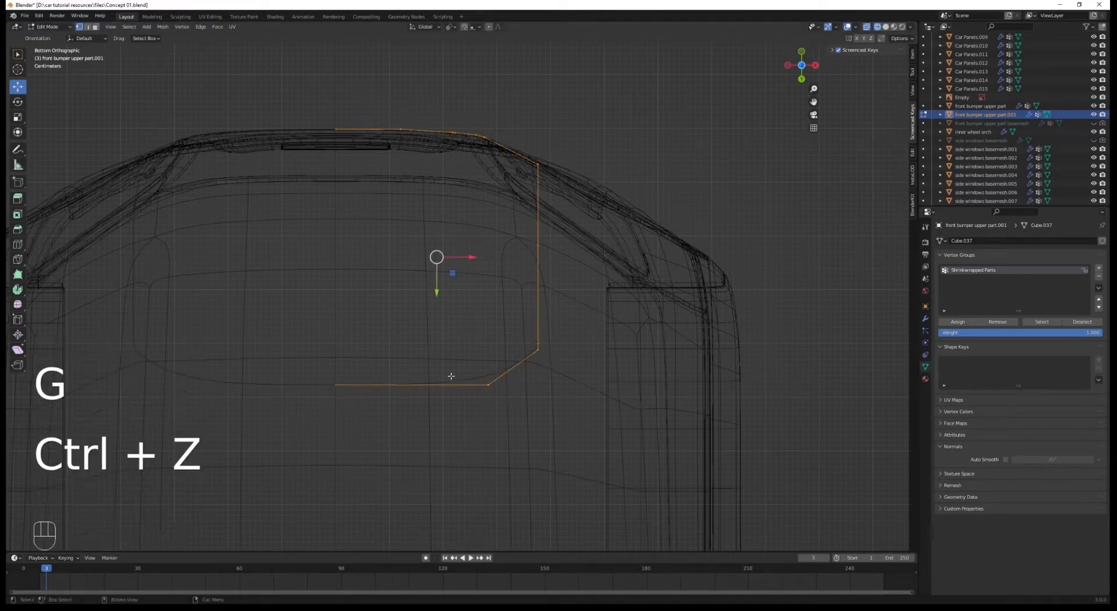
Add a cut to the outline's rear edge, slide it close to the rear corner and leave mesh editing.
{"action": "key", "text": "ctrl+r"}
{"action": "left_click", "coordinate": [432, 389]}
{"action": "key", "text": "g"}
{"action": "key", "text": "g"}
{"action": "left_click", "coordinate": [526, 391]}
{"action": "key", "text": "Tab"}
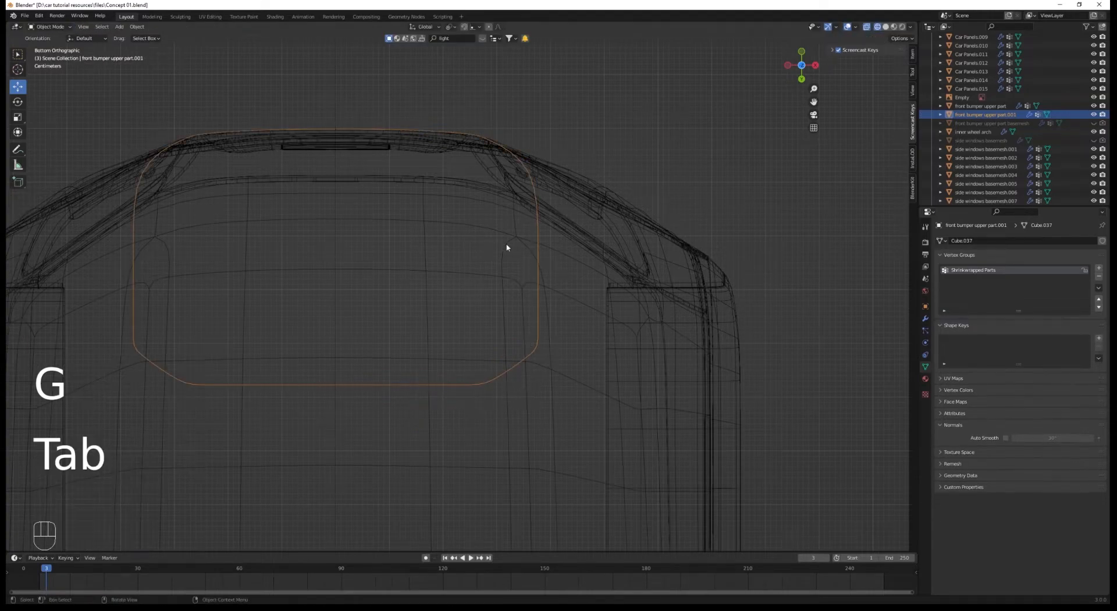
Lower the outline's rear vertices about 0.013 m along Z in right orthographic view.
{"action": "scroll", "coordinate": [507, 246], "scroll_direction": "down", "scroll_amount": 4}
{"action": "middle_click_drag", "start_coordinate": [506, 247], "coordinate": [507, 315]}
{"action": "scroll", "coordinate": [510, 325], "scroll_direction": "up", "scroll_amount": 3}
{"action": "key", "text": "Tab"}
{"action": "key", "text": "a"}
{"action": "left_click_drag", "start_coordinate": [506, 313], "coordinate": [616, 400]}
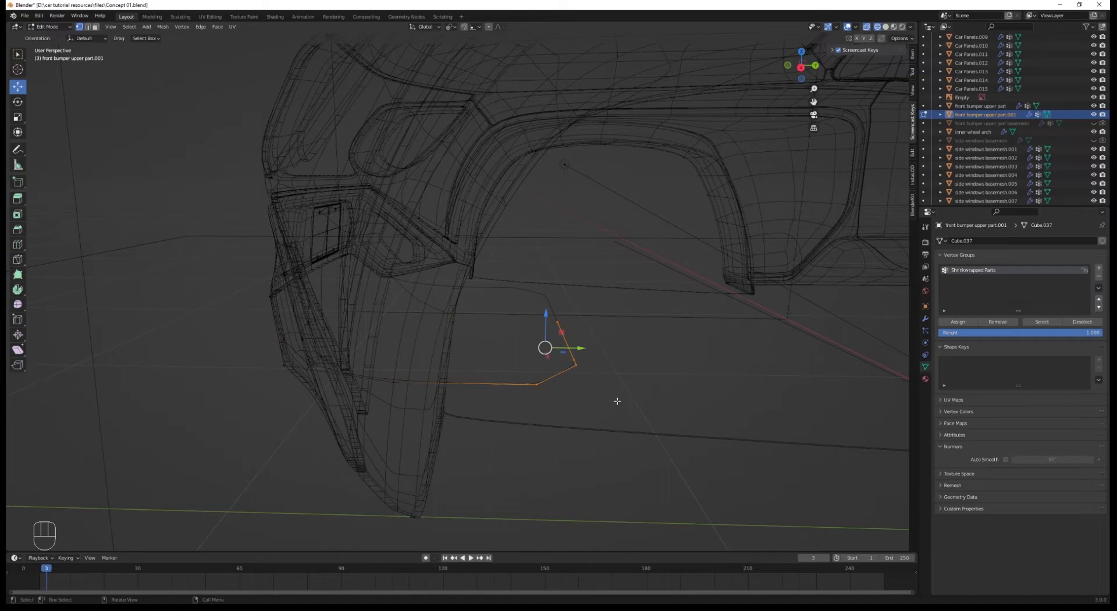
{"action": "key", "text": "KP_3"}
{"action": "scroll", "coordinate": [614, 349], "scroll_direction": "up", "scroll_amount": 3}
{"action": "key", "text": "g"}
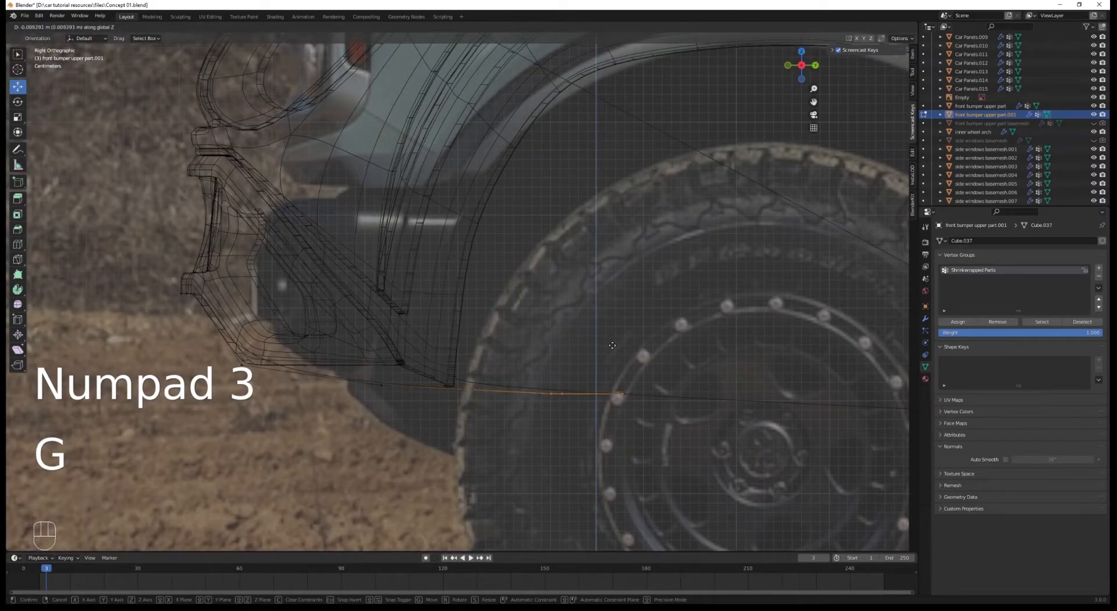
{"action": "left_click", "coordinate": [610, 348]}
{"action": "scroll", "coordinate": [594, 373], "scroll_direction": "down", "scroll_amount": 3}
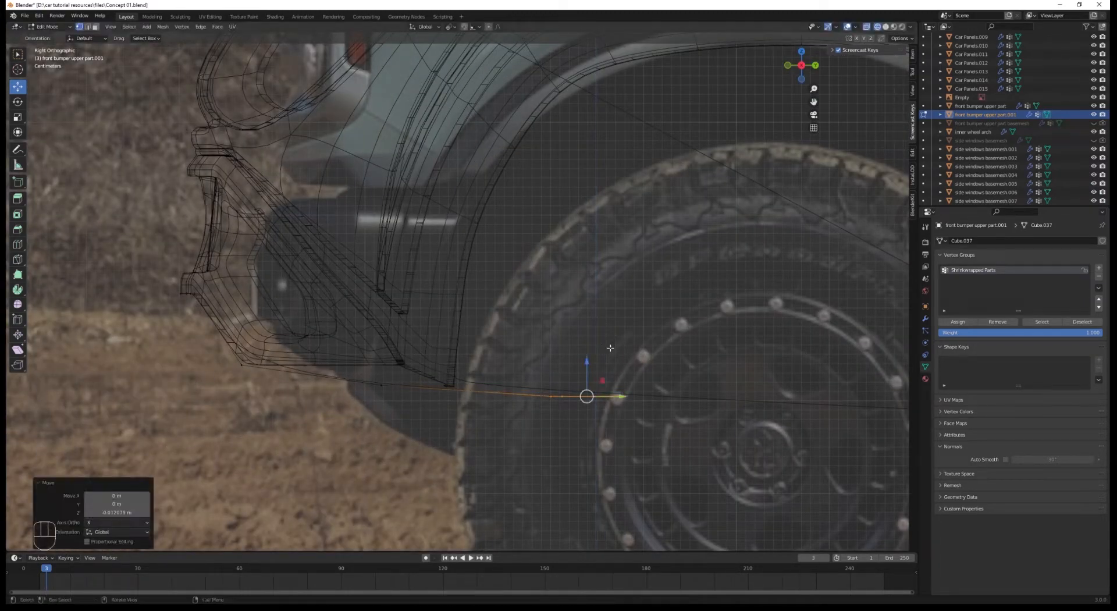
Add a cut to the outline's side segment and slide the new vertex close to the front outer corner.
{"action": "key", "text": "Tab"}
{"action": "middle_click_drag", "start_coordinate": [582, 326], "coordinate": [445, 293]}
{"action": "key", "text": "Tab"}
{"action": "key", "text": "a"}
{"action": "key", "text": "ctrl+r"}
{"action": "left_click", "coordinate": [399, 295]}
{"action": "left_click", "coordinate": [442, 282]}
{"action": "key", "text": "g"}
{"action": "key", "text": "g"}
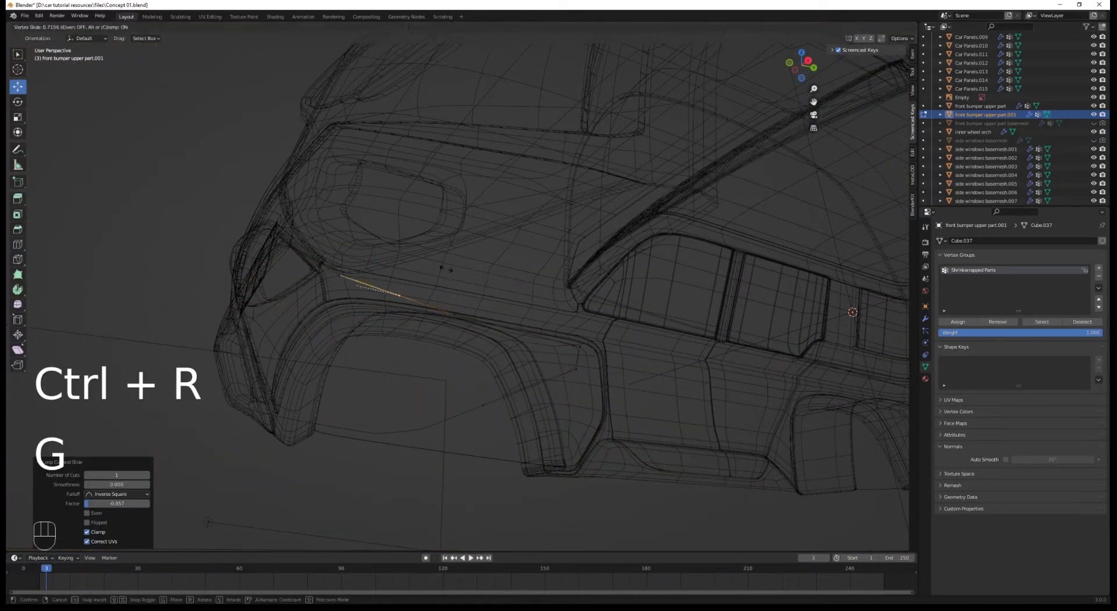
{"action": "left_click", "coordinate": [443, 271]}
{"action": "key", "text": "a"}
Remove an extra vertex from the outline's front run beneath the license plate.
{"action": "middle_click_drag", "start_coordinate": [452, 285], "coordinate": [257, 300]}
{"action": "key", "text": "Tab"}
{"action": "key", "text": "Tab"}
{"action": "key", "text": "a"}
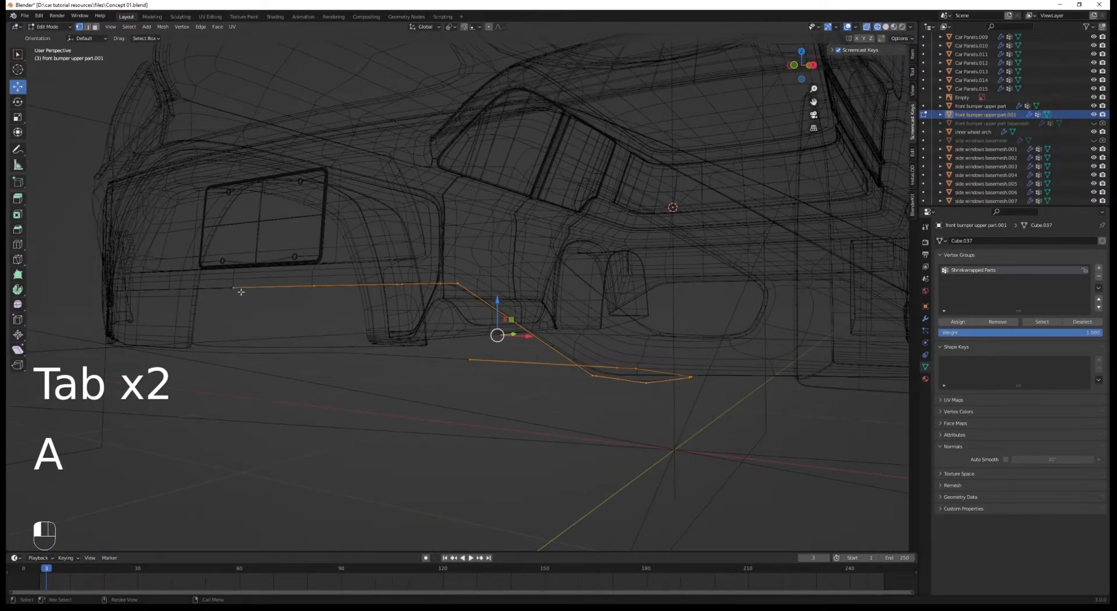
{"action": "left_click", "coordinate": [240, 292]}
{"action": "left_click", "coordinate": [459, 284], "text": "ctrl"}
{"action": "key", "text": "a"}
{"action": "middle_click_drag", "start_coordinate": [403, 293], "coordinate": [519, 297]}
{"action": "left_click", "coordinate": [447, 305]}
{"action": "scroll", "coordinate": [447, 304], "scroll_direction": "up", "scroll_amount": 1}
{"action": "key", "text": "x"}
{"action": "left_click", "coordinate": [449, 328]}
{"action": "key", "text": "a"}
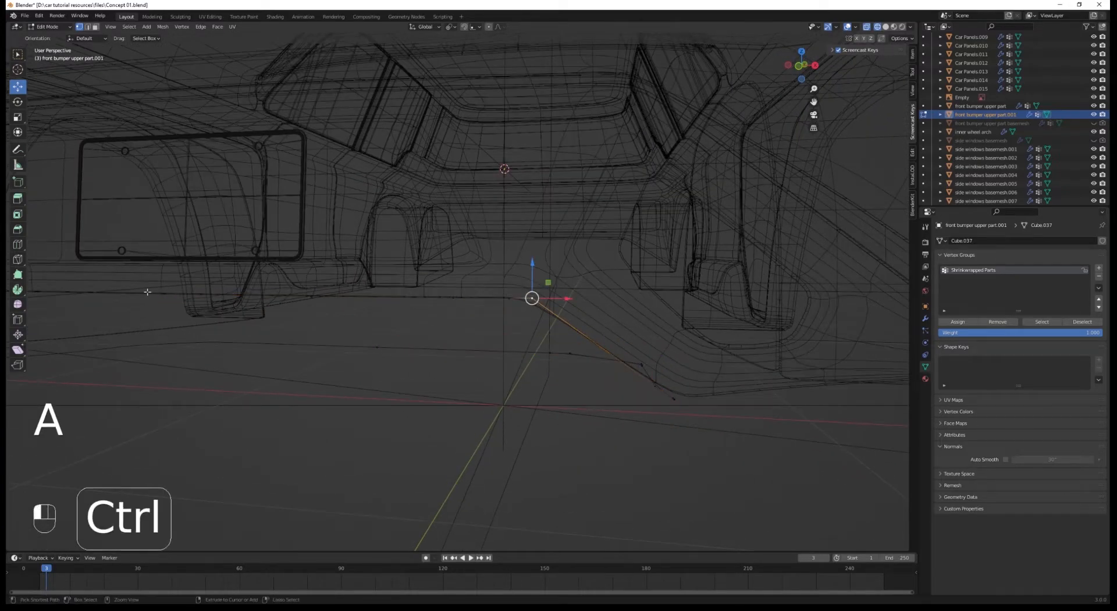
Extrude the outline's front run about 0.011 m down and 0.005 m inward in front orthographic view.
{"action": "left_click", "coordinate": [147, 292], "text": "ctrl"}
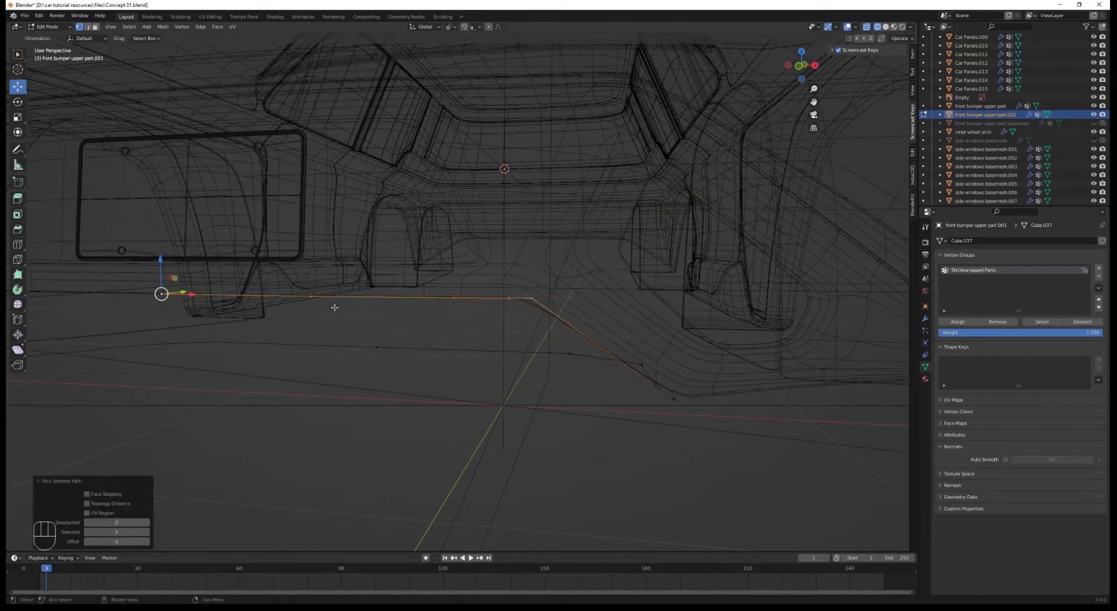
{"action": "key", "text": "KP_1"}
{"action": "key", "text": "e"}
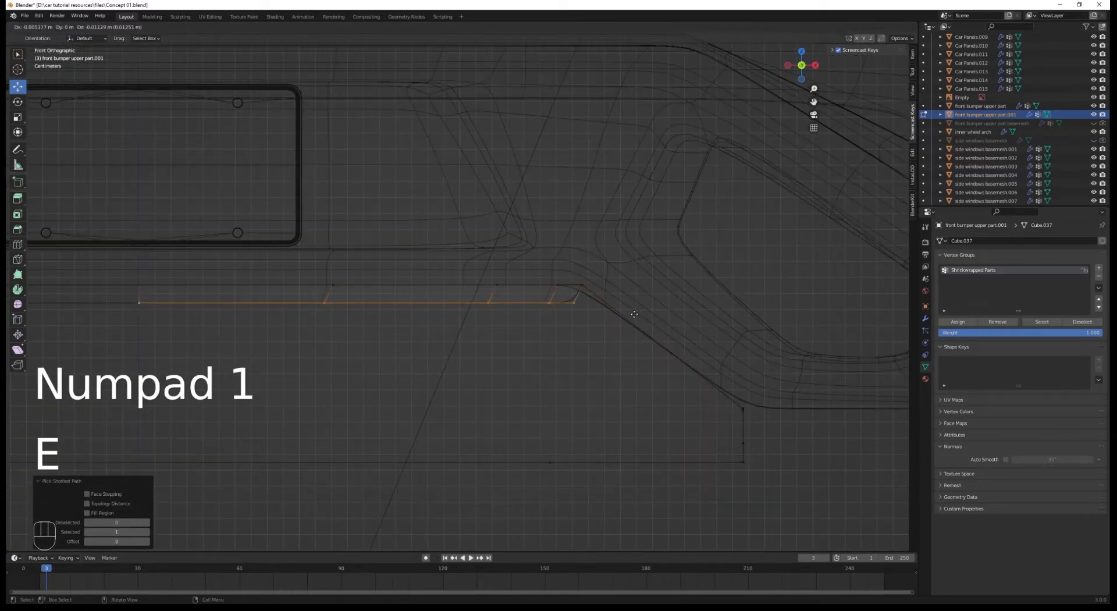
{"action": "left_click", "coordinate": [634, 313]}
{"action": "key", "text": "a"}
{"action": "scroll", "coordinate": [619, 318], "scroll_direction": "up", "scroll_amount": 1}
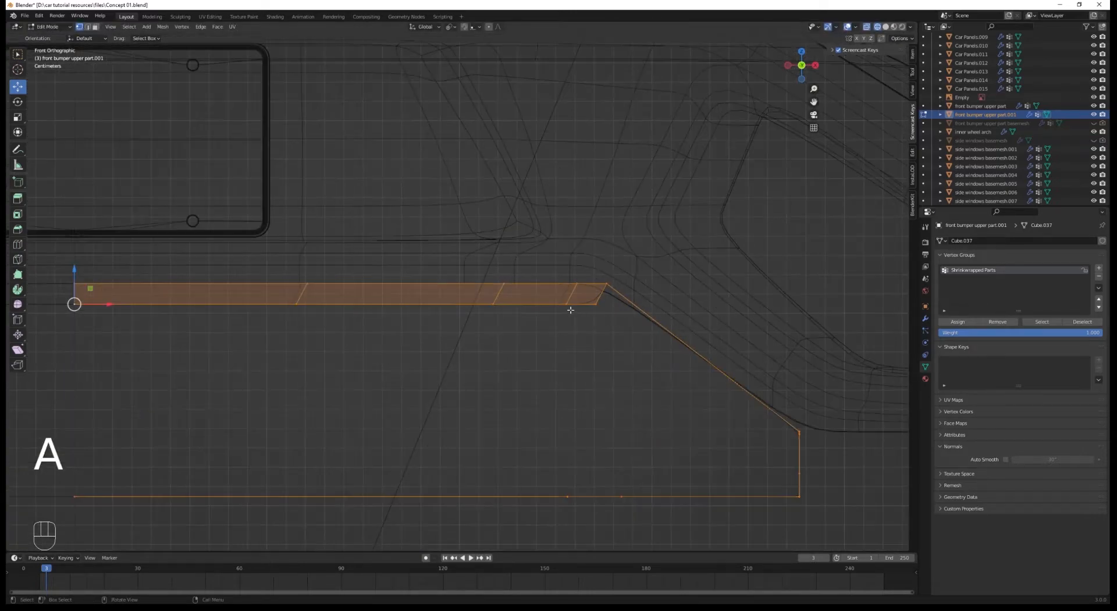
Extrude the outline's side and rear run in place and scale it inward to 0.941 in bottom orthographic view.
{"action": "middle_click_drag", "start_coordinate": [571, 310], "coordinate": [682, 384]}
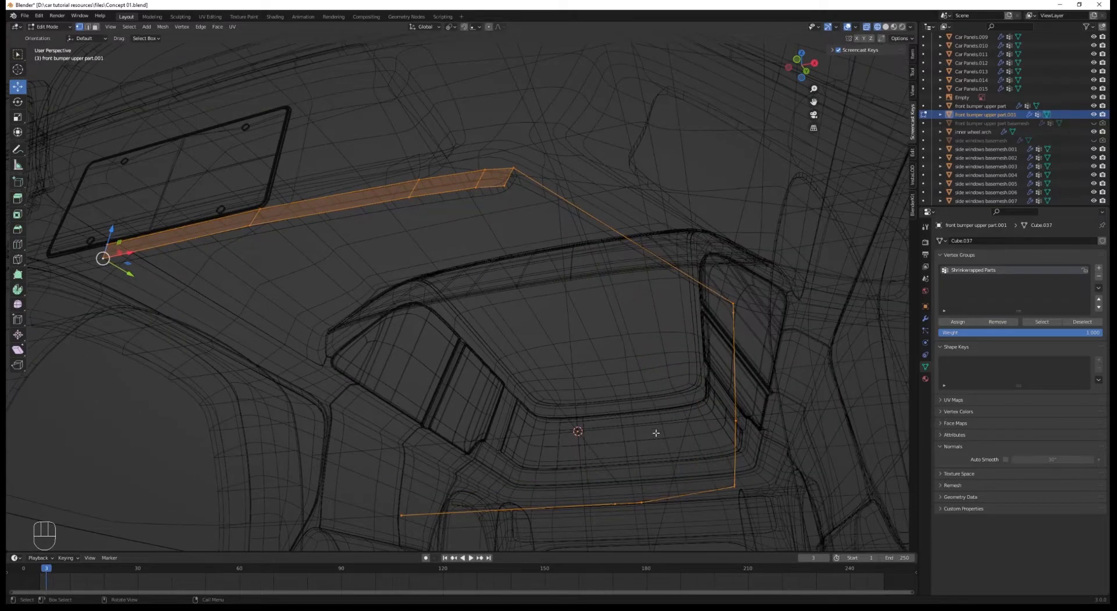
{"action": "scroll", "coordinate": [582, 391], "scroll_direction": "down", "scroll_amount": 3}
{"action": "left_click_drag", "start_coordinate": [517, 402], "coordinate": [678, 471]}
{"action": "key", "text": "ctrl+KP_7"}
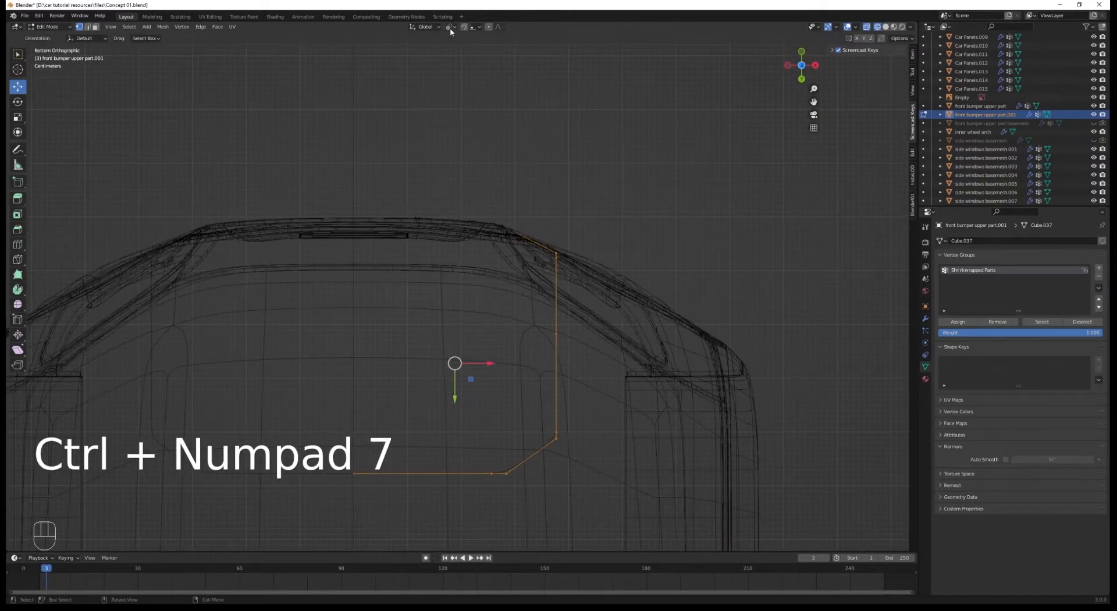
{"action": "left_click", "coordinate": [451, 27]}
{"action": "key", "text": "e"}
{"action": "right_click", "coordinate": [590, 355]}
{"action": "key", "text": "s"}
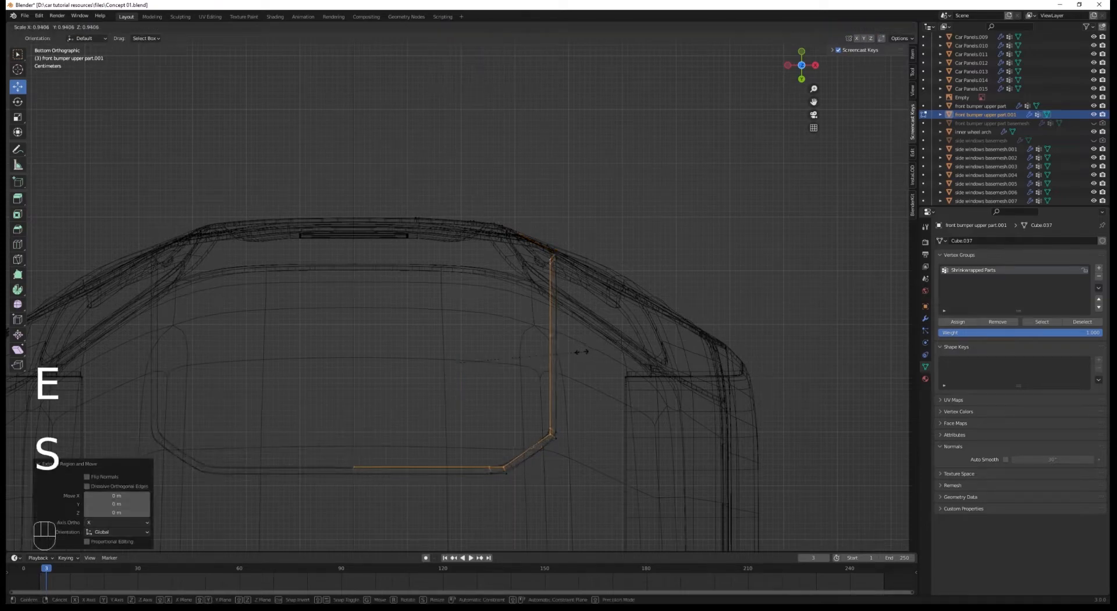
{"action": "left_click", "coordinate": [582, 352]}
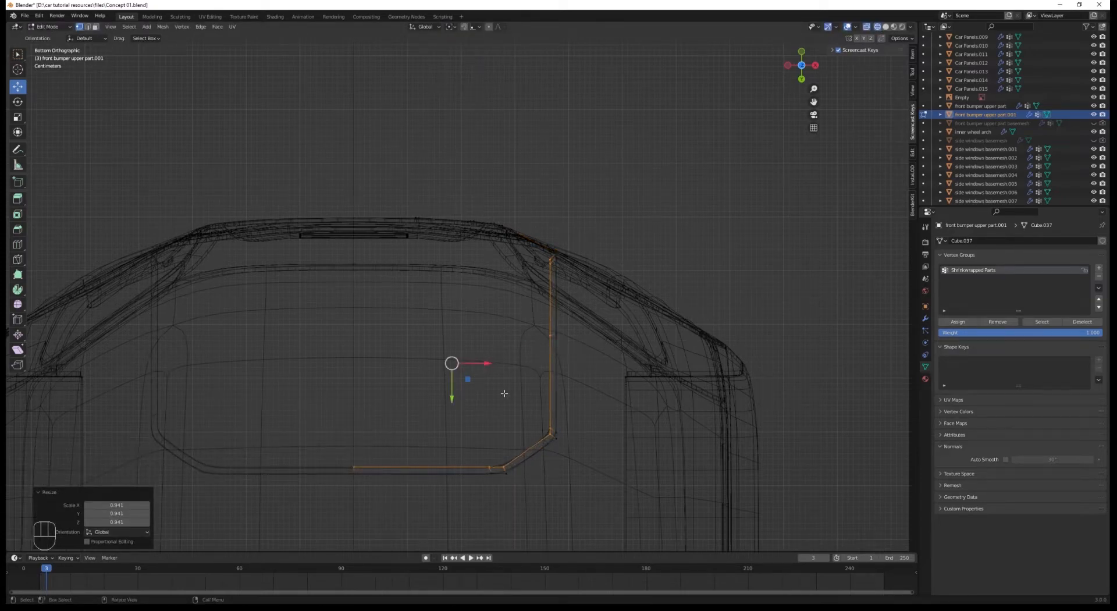
Lower the newly extruded edge of the side and rear strip slightly along Z in right orthographic view.
{"action": "key", "text": "KP_3"}
{"action": "key", "text": "g"}
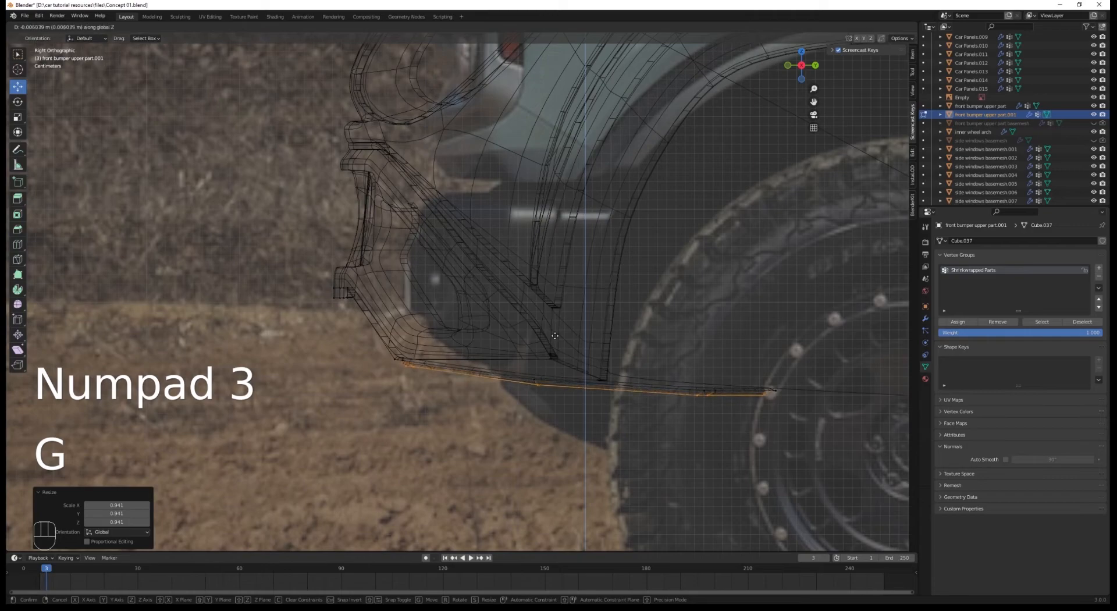
{"action": "left_click", "coordinate": [556, 336]}
{"action": "key", "text": "a"}
{"action": "scroll", "coordinate": [466, 321], "scroll_direction": "down", "scroll_amount": 2}
{"action": "middle_click_drag", "start_coordinate": [343, 326], "coordinate": [375, 305]}
{"action": "scroll", "coordinate": [375, 306], "scroll_direction": "up", "scroll_amount": 3}
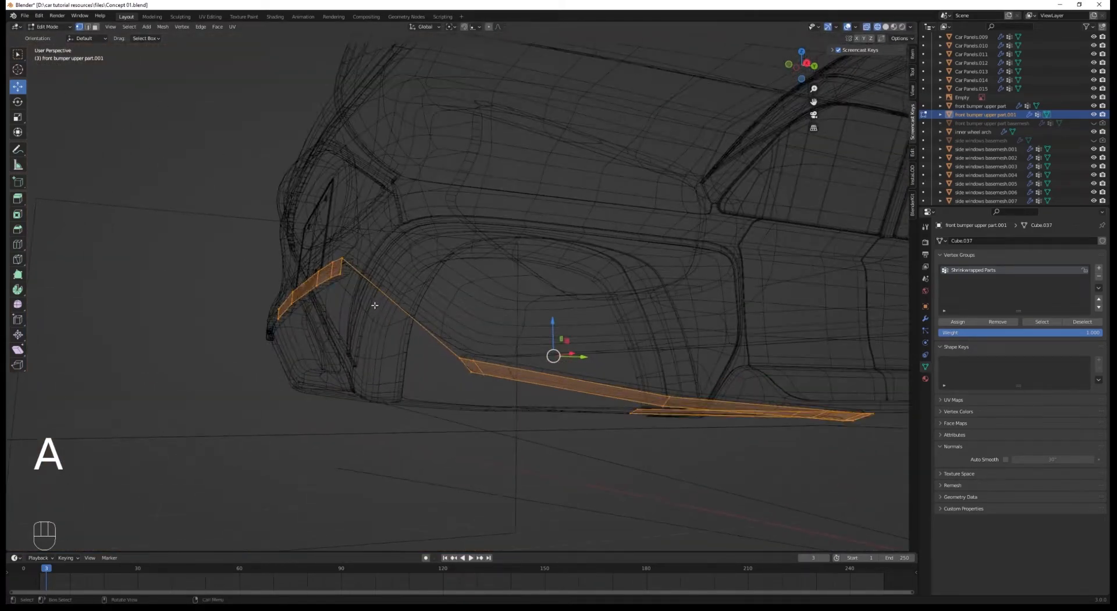
Shift the front strip's lower edge slightly forward along Y in right orthographic view.
{"action": "left_click", "coordinate": [324, 281]}
{"action": "key", "text": "KP_3"}
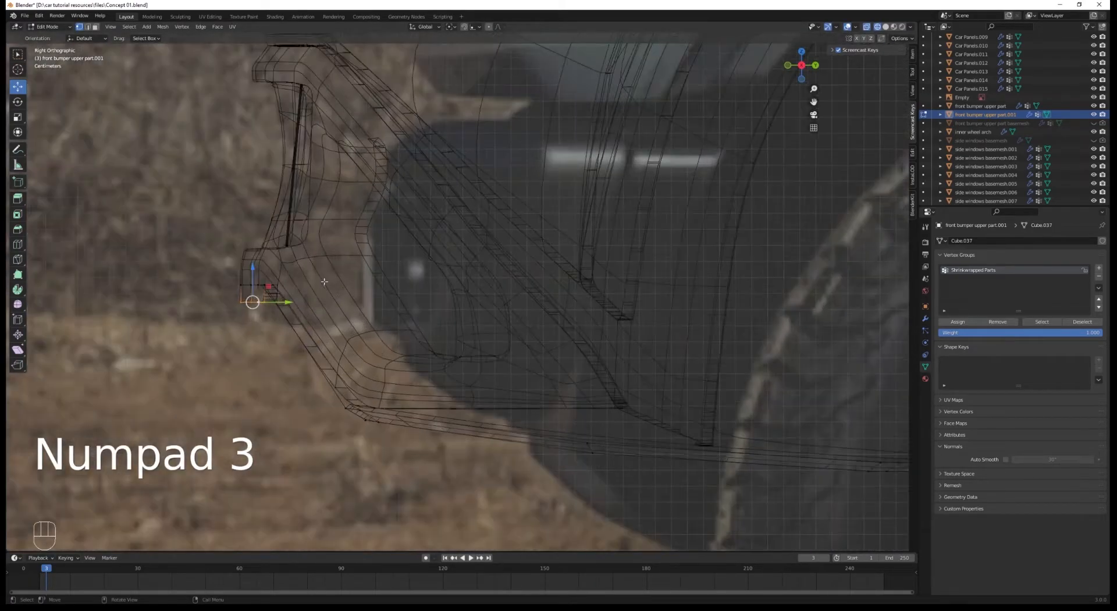
{"action": "left_click_drag", "start_coordinate": [282, 298], "coordinate": [275, 300]}
{"action": "key", "text": "a"}
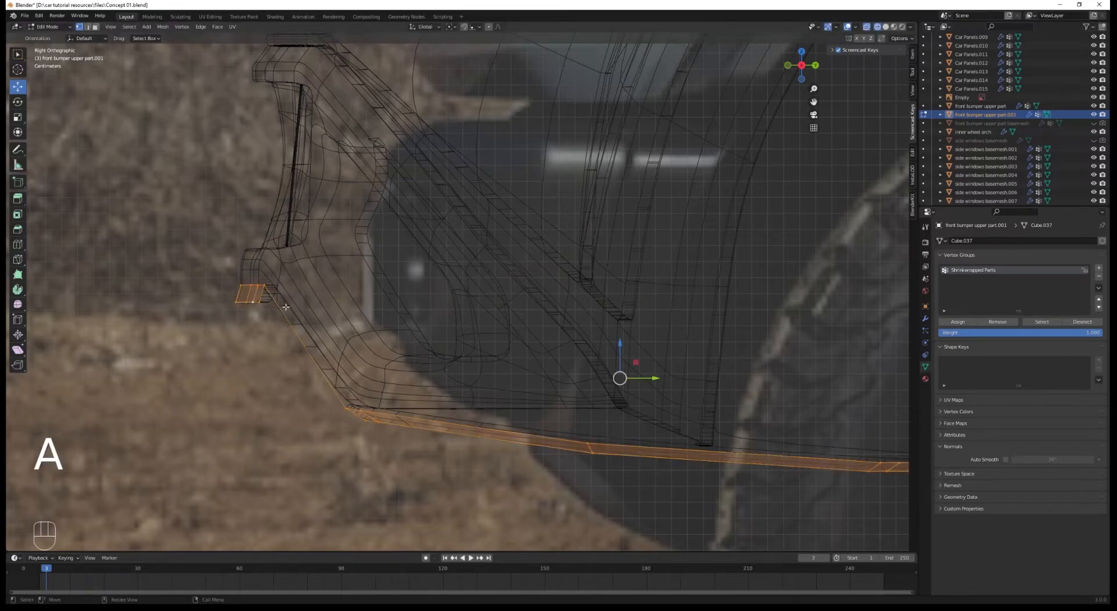
Shift the lower edge at the side strip's front corner about 0.014 m forward in right orthographic view.
{"action": "middle_click_drag", "start_coordinate": [349, 337], "coordinate": [582, 395]}
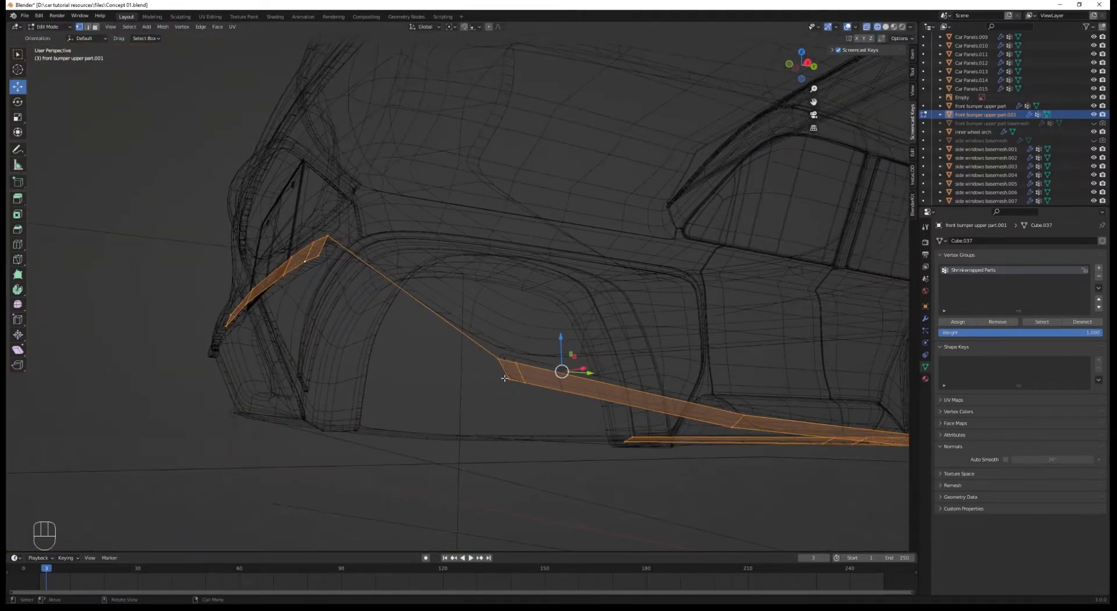
{"action": "left_click", "coordinate": [582, 395]}
{"action": "key", "text": "KP_3"}
{"action": "scroll", "coordinate": [386, 394], "scroll_direction": "up", "scroll_amount": 6}
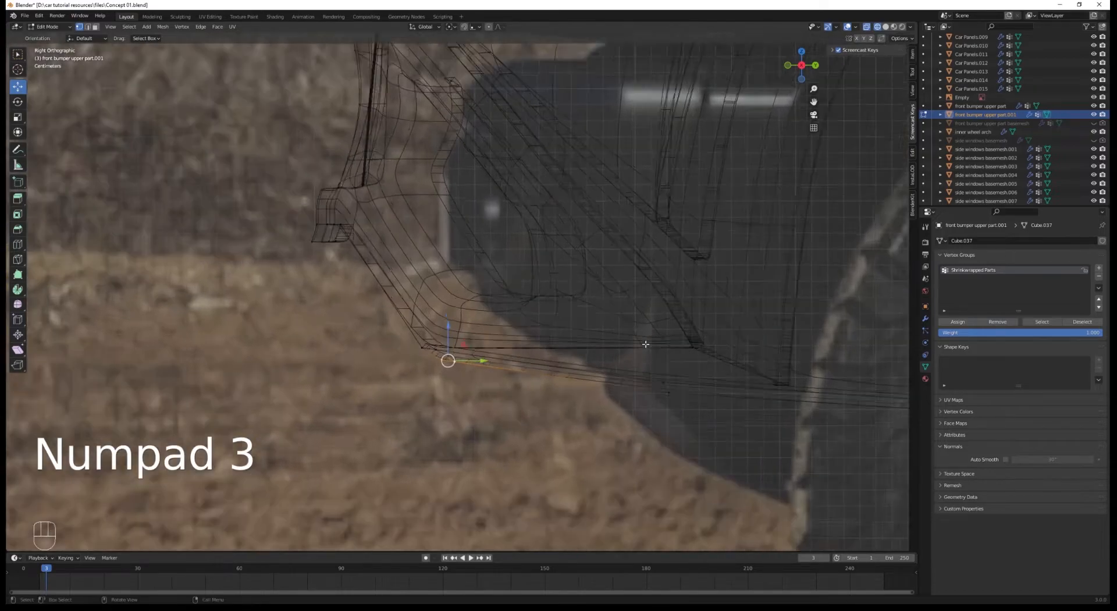
{"action": "key", "text": "g"}
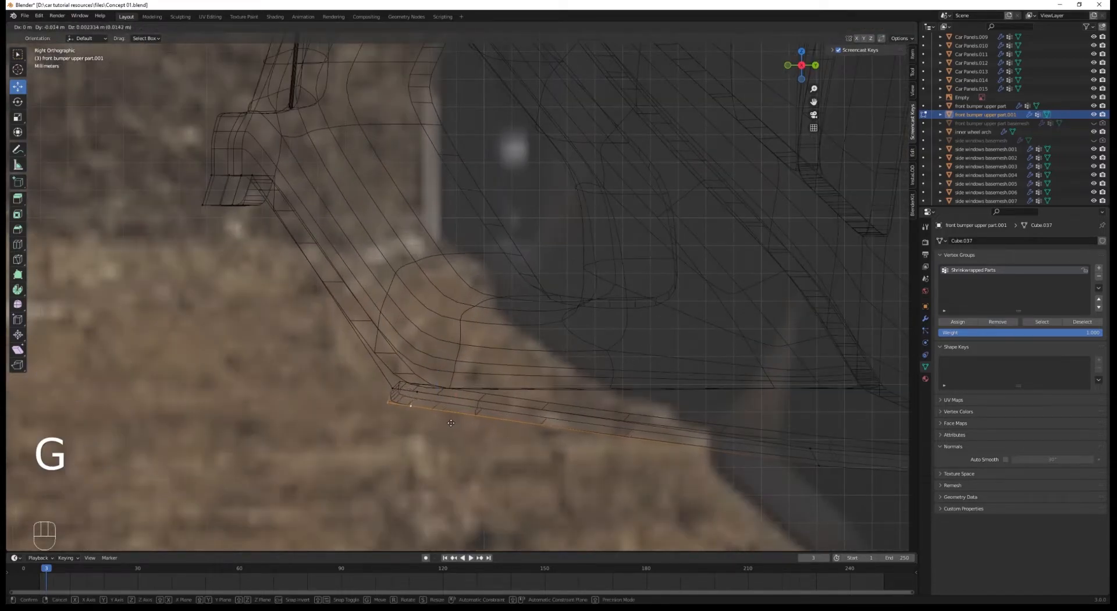
{"action": "left_click", "coordinate": [451, 423]}
Fill the gap between the front strip's outer end and the side strip with a face.
{"action": "key", "text": "a"}
{"action": "middle_click_drag", "start_coordinate": [451, 423], "coordinate": [503, 423]}
{"action": "key", "text": "2"}
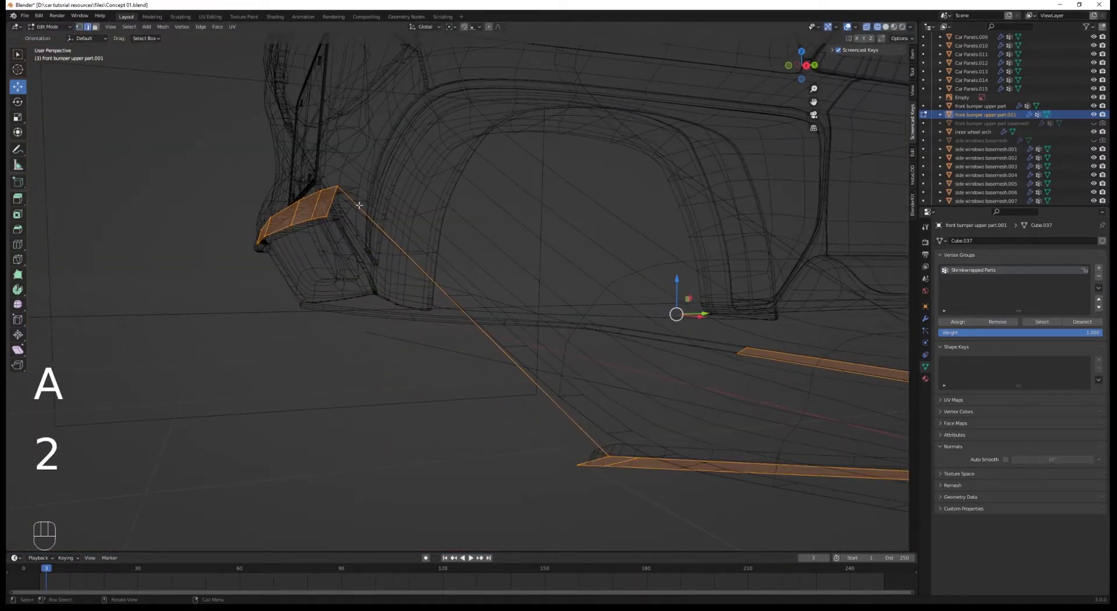
{"action": "left_click", "coordinate": [331, 206]}
{"action": "key", "text": "f"}
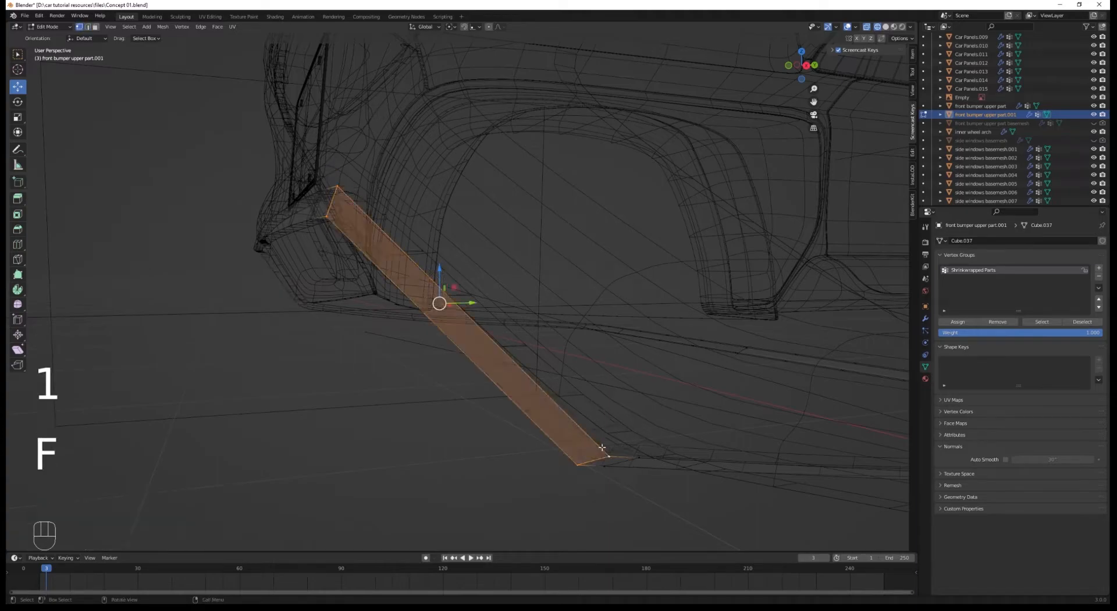
Return to object mode in solid shading and apply Shade Smooth to the lower panel.
{"action": "key", "text": "Tab"}
{"action": "key", "text": "z"}
{"action": "left_click", "coordinate": [663, 450]}
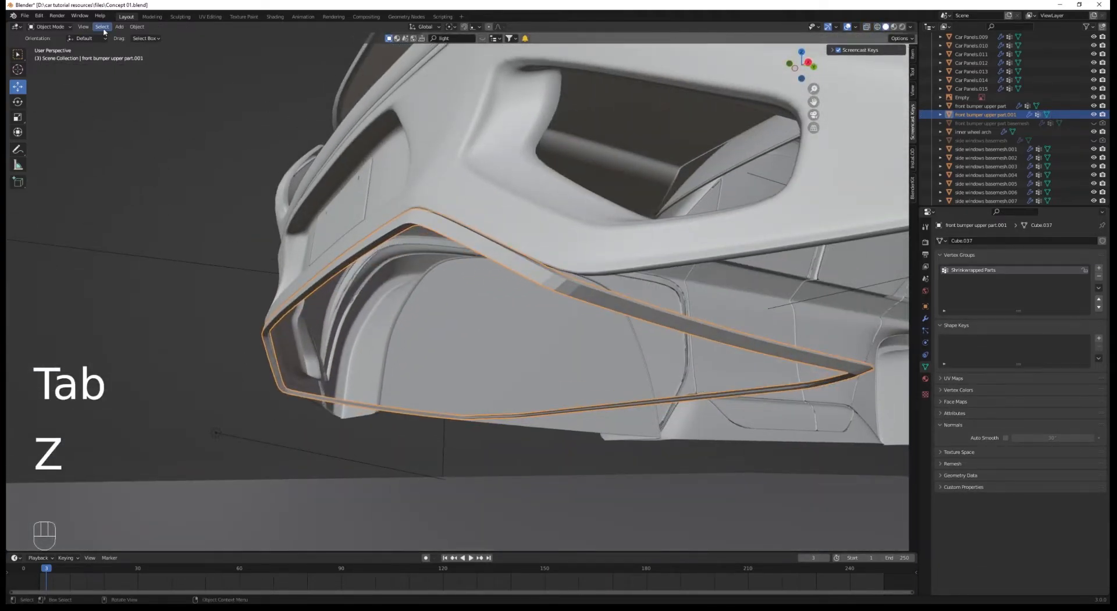
{"action": "left_click", "coordinate": [137, 27]}
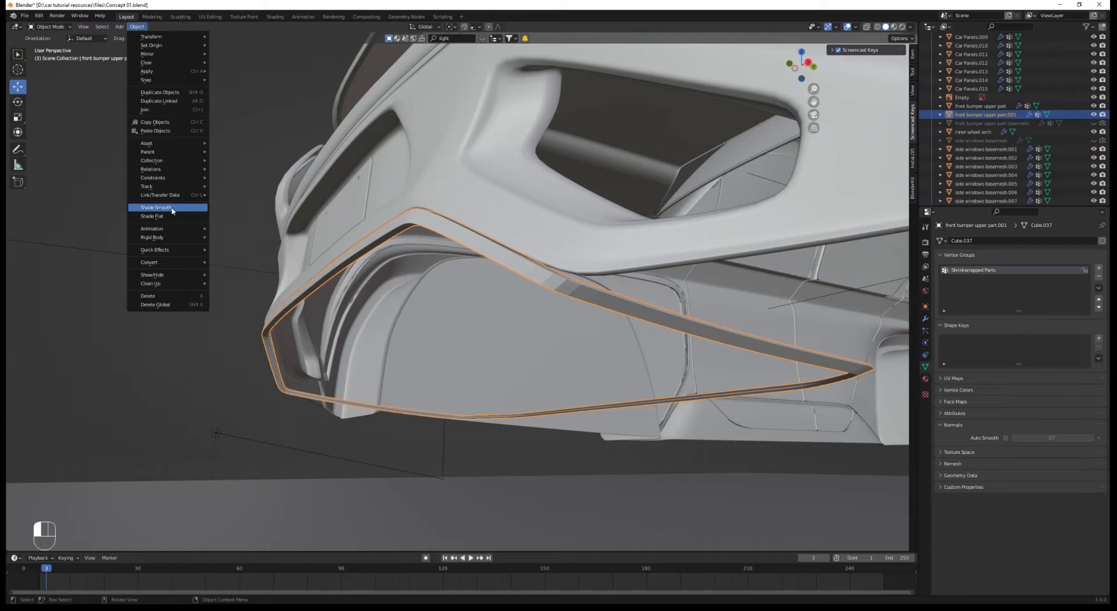
{"action": "left_click", "coordinate": [152, 210]}
{"action": "mouse_move", "coordinate": [364, 266]}
{"action": "middle_mouse_down"}
{"action": "mouse_move", "coordinate": [426, 257]}
{"action": "mouse_move", "coordinate": [359, 252]}
{"action": "mouse_move", "coordinate": [498, 288]}
{"action": "middle_mouse_up"}
Slide the front strip's cross edge nearest the upper corner slightly outward in front orthographic view.
{"action": "key", "text": "Tab"}
{"action": "key", "text": "z"}
{"action": "left_click", "coordinate": [399, 257]}
{"action": "key", "text": "a"}
{"action": "key", "text": "KP_1"}
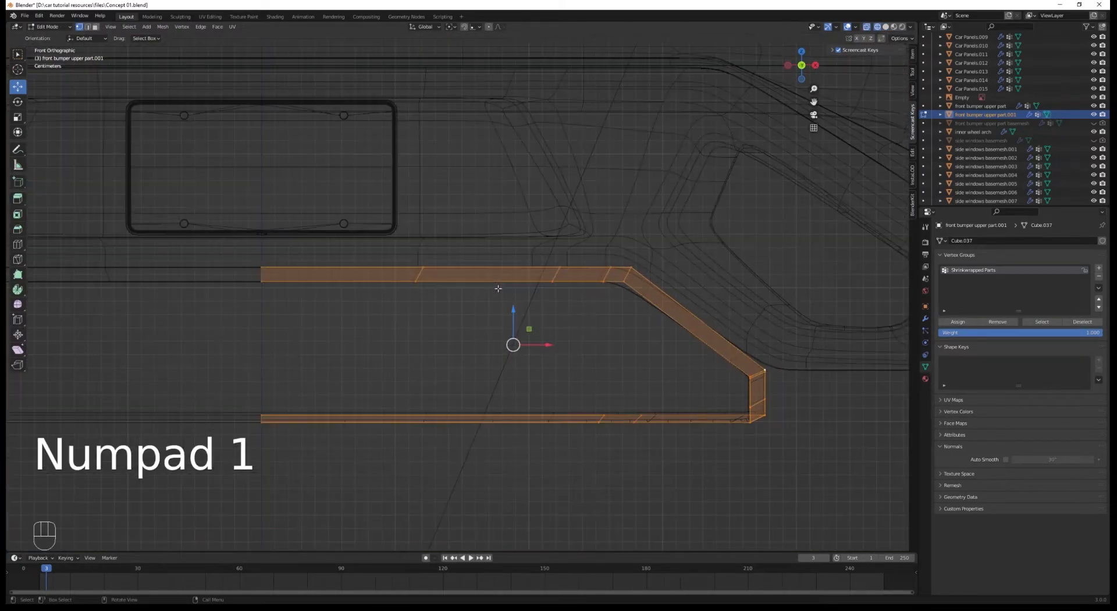
{"action": "key", "text": "z"}
{"action": "left_click", "coordinate": [564, 268]}
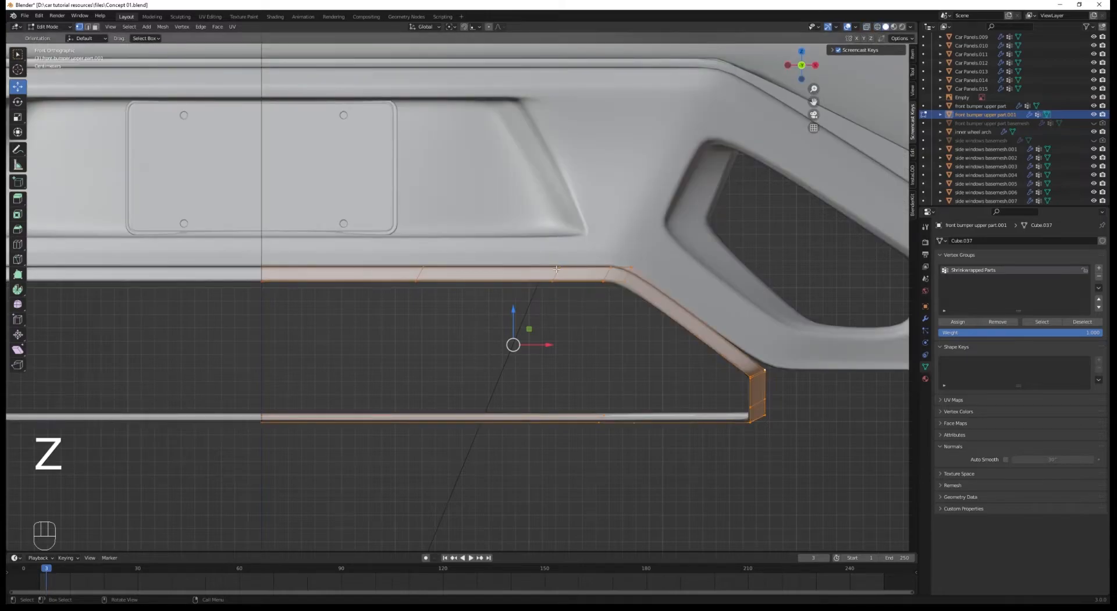
{"action": "left_click_drag", "start_coordinate": [568, 287], "coordinate": [568, 287]}
{"action": "key", "text": "g"}
{"action": "key", "text": "g"}
{"action": "left_click", "coordinate": [590, 269]}
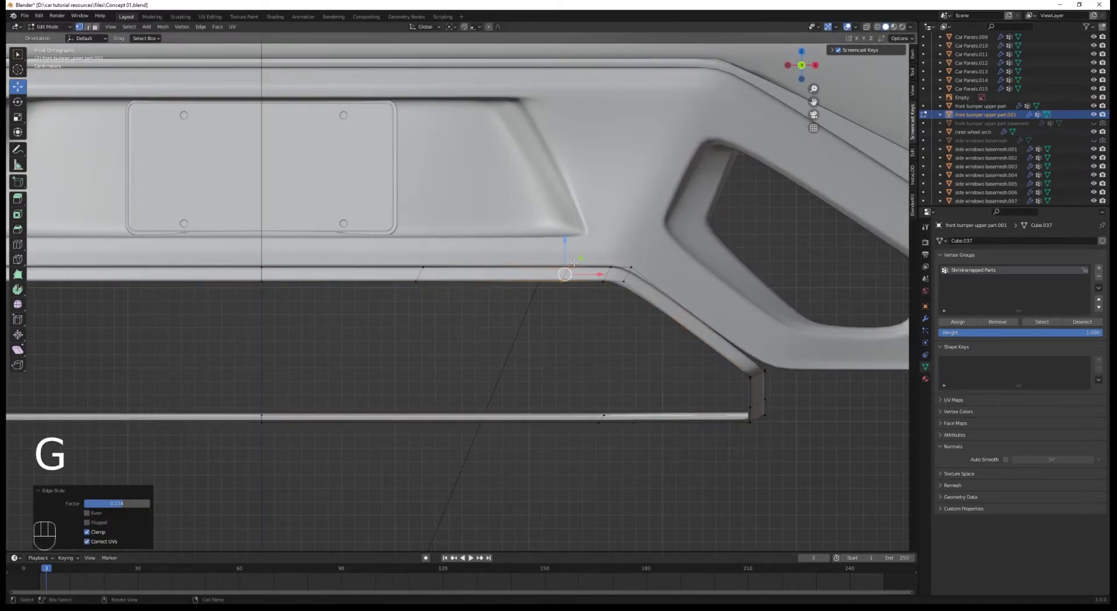
Extrude that cross edge's lower vertex about 0.026 m inward and 0.053 m down, and extrude again horizontally to the centreline.
{"action": "left_click", "coordinate": [562, 283]}
{"action": "scroll", "coordinate": [591, 292], "scroll_direction": "down", "scroll_amount": 2}
{"action": "key", "text": "e"}
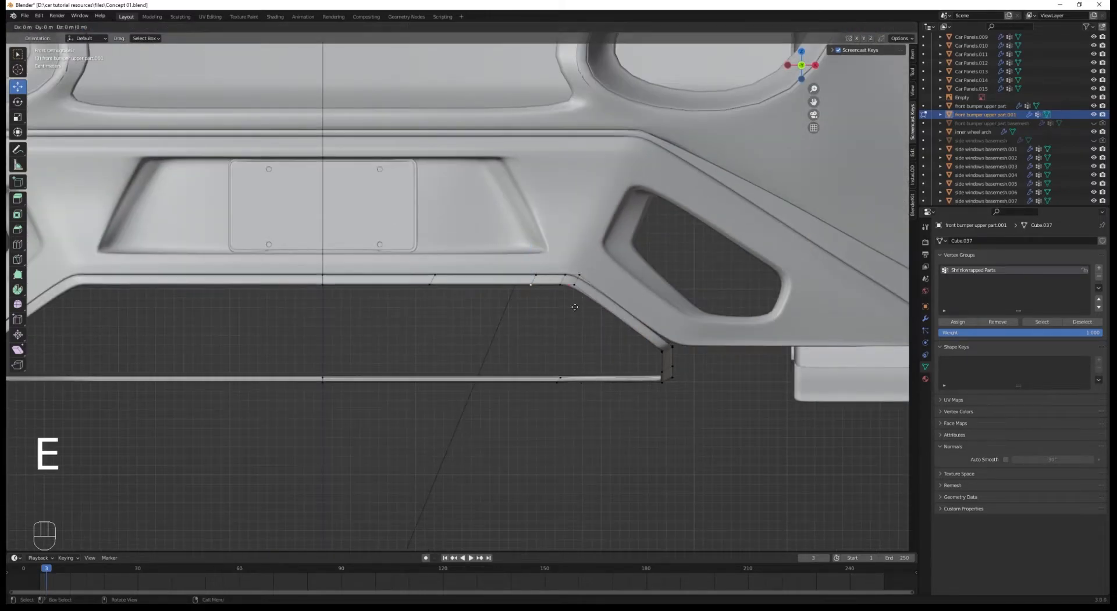
{"action": "left_click", "coordinate": [545, 352]}
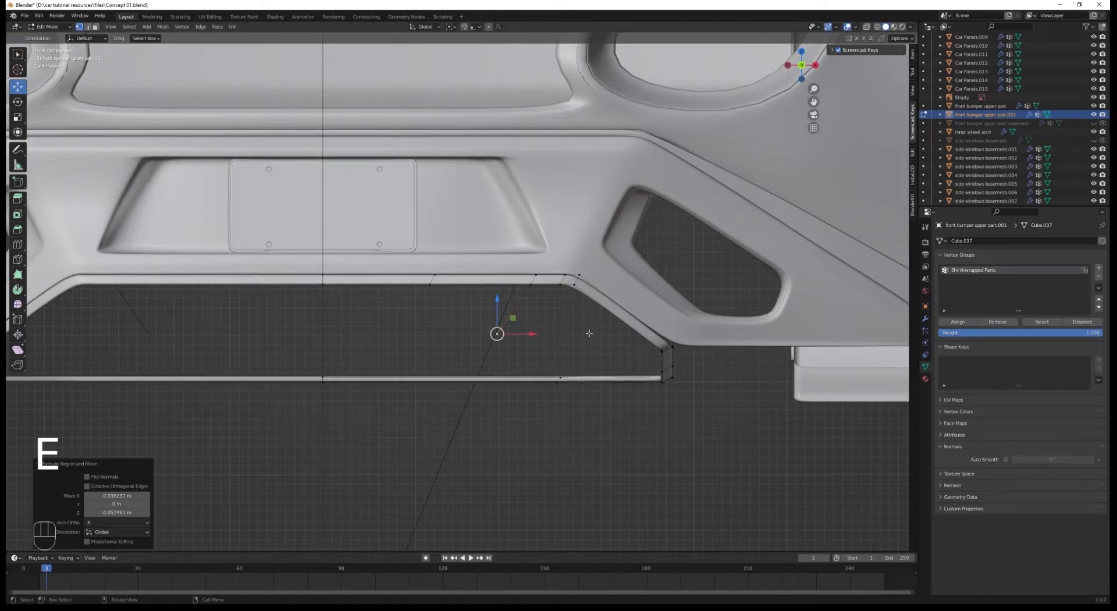
{"action": "left_click", "coordinate": [363, 344]}
Add a vertex to the new horizontal edge with a loop cut and slide it outward.
{"action": "key", "text": "a"}
{"action": "scroll", "coordinate": [401, 346], "scroll_direction": "up", "scroll_amount": 1}
{"action": "key", "text": "ctrl+r"}
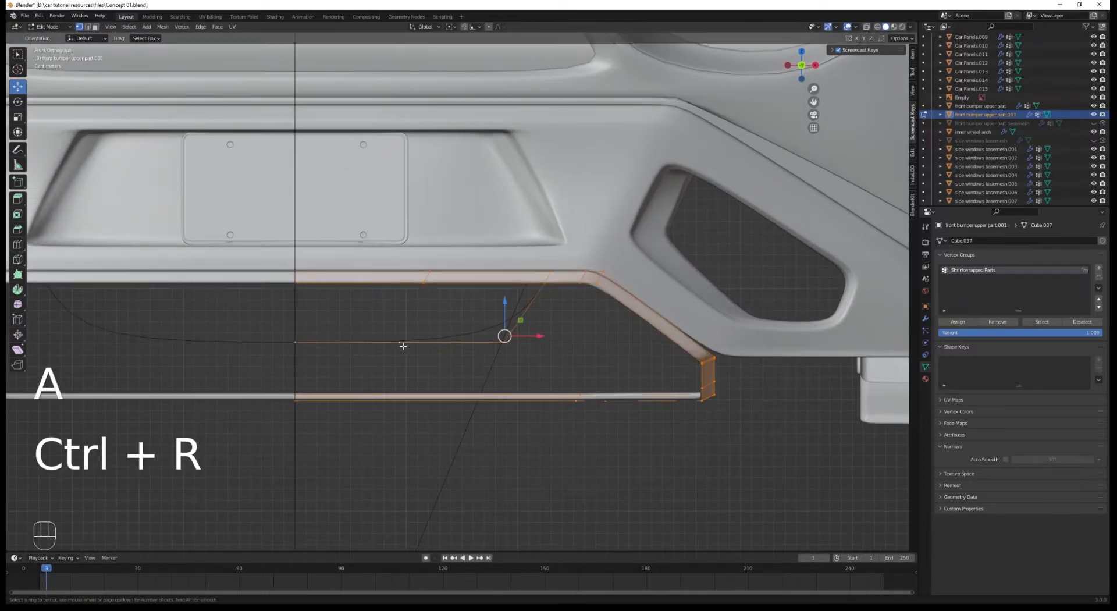
{"action": "left_click", "coordinate": [403, 344]}
{"action": "left_click", "coordinate": [405, 345]}
{"action": "key", "text": "g"}
{"action": "key", "text": "g"}
{"action": "left_click", "coordinate": [467, 356]}
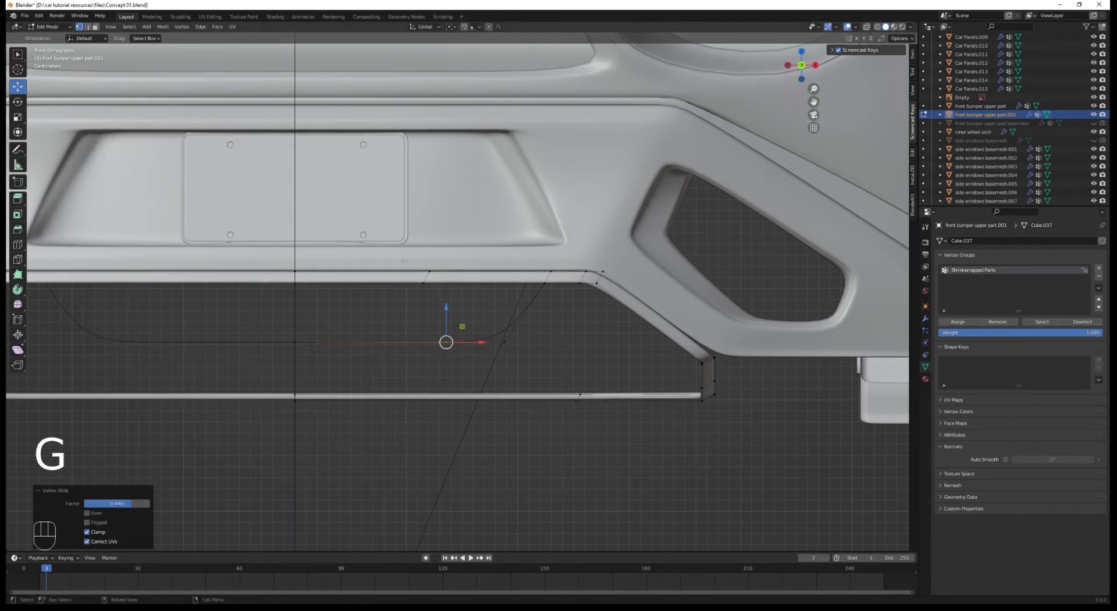
Slide the front strip's inner cross edge outward above the newly added vertex.
{"action": "key", "text": "g"}
{"action": "key", "text": "g"}
{"action": "left_click", "coordinate": [524, 311]}
Move the new lower outline's vertices forward along Y in right orthographic view.
{"action": "left_click", "coordinate": [464, 336]}
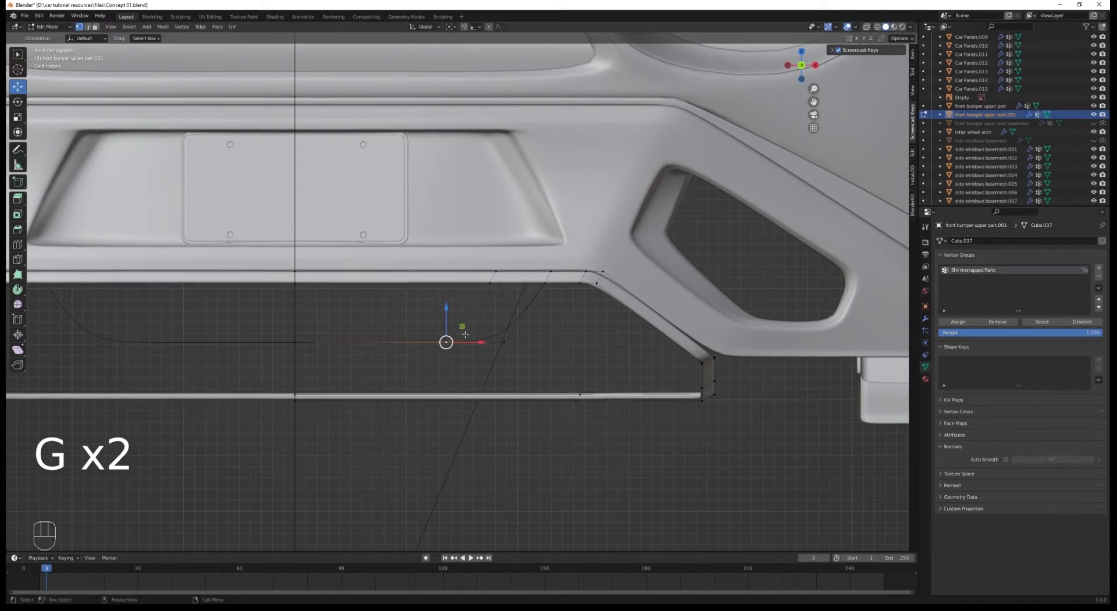
{"action": "key", "text": "KP_3"}
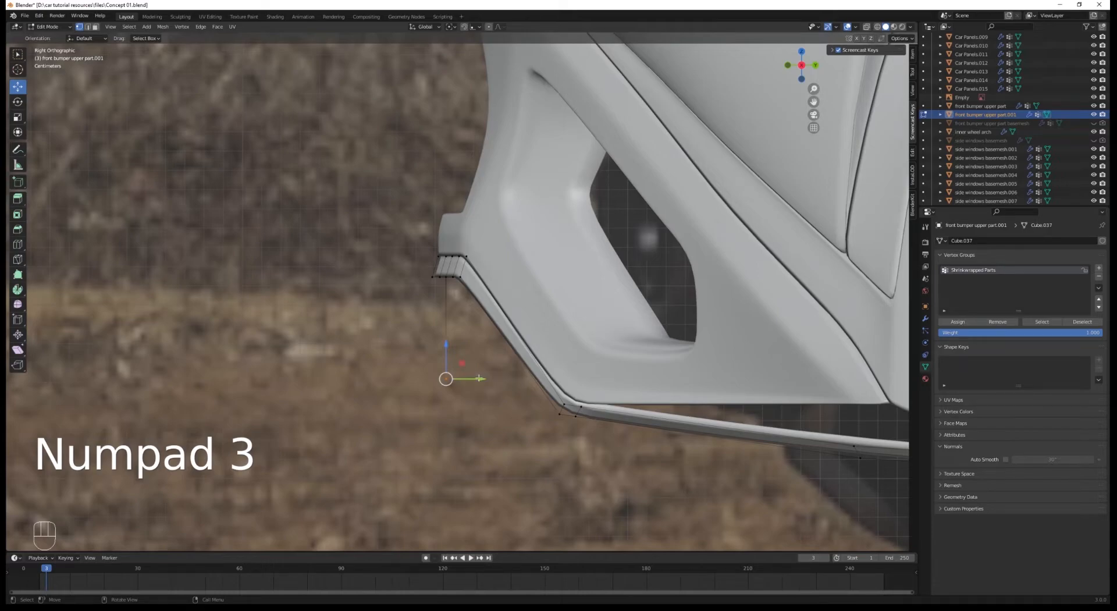
{"action": "left_click_drag", "start_coordinate": [479, 378], "coordinate": [471, 378]}
{"action": "key", "text": "ctrl+z"}
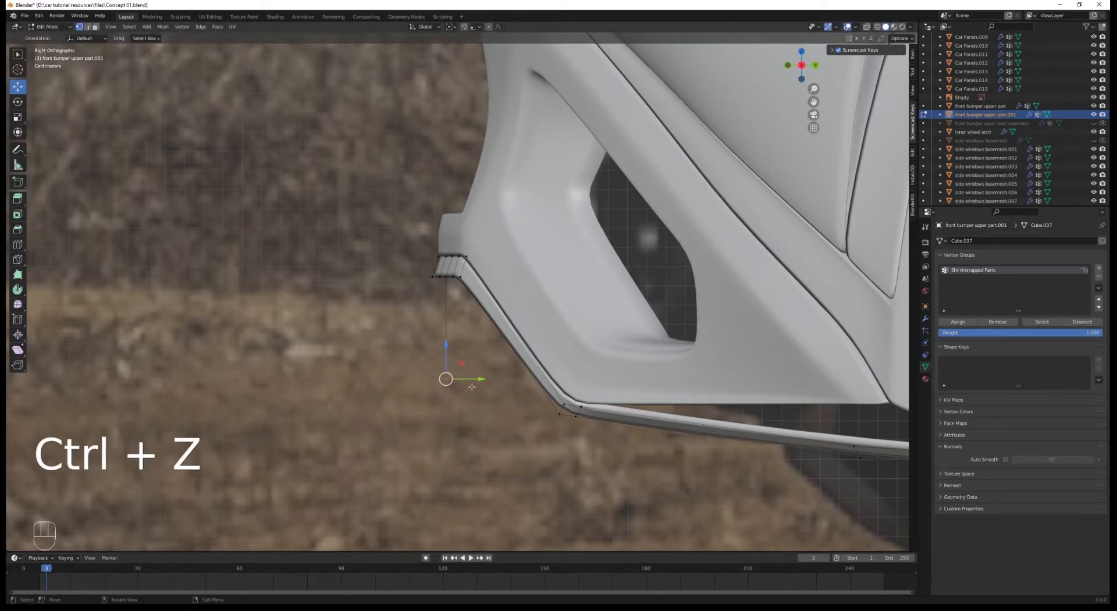
{"action": "key", "text": "z"}
{"action": "left_click_drag", "start_coordinate": [471, 385], "coordinate": [450, 378]}
{"action": "key", "text": "z"}
{"action": "middle_click_drag", "start_coordinate": [481, 378], "coordinate": [491, 382]}
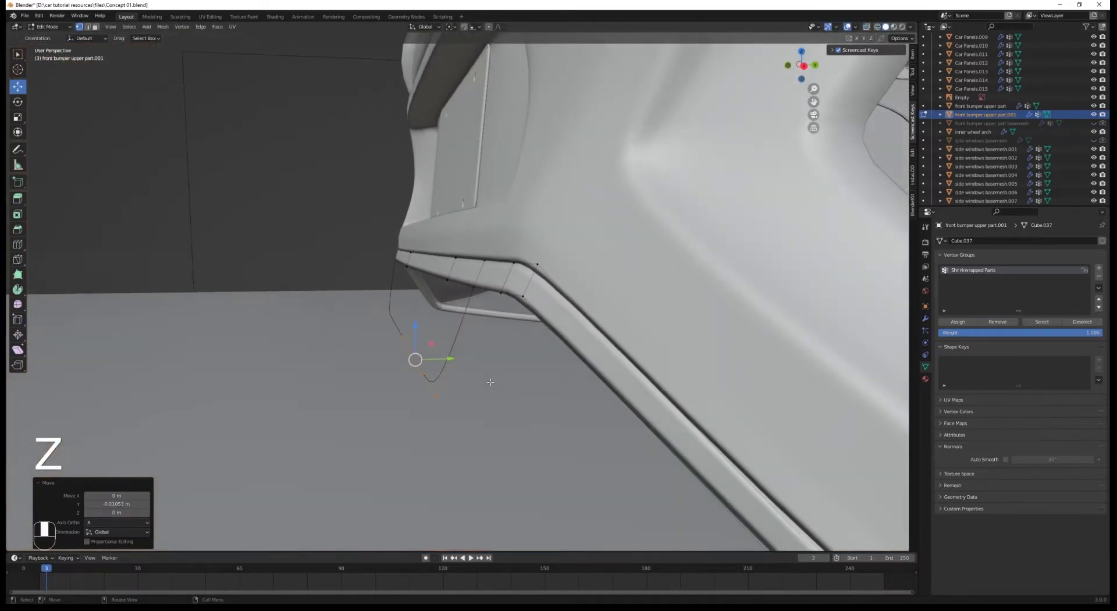
Move the lower outline's inner and middle vertices slightly further forward along Y in right orthographic view.
{"action": "left_click", "coordinate": [417, 362]}
{"action": "left_click", "coordinate": [404, 340], "text": "shift"}
{"action": "key", "text": "KP_3"}
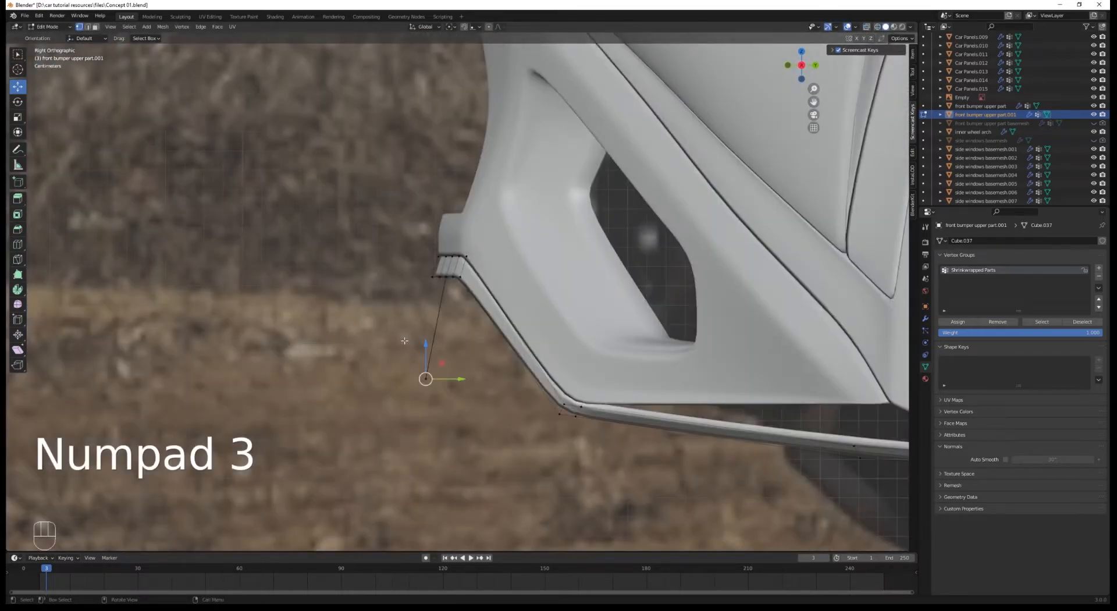
{"action": "left_click_drag", "start_coordinate": [462, 373], "coordinate": [451, 375]}
{"action": "scroll", "coordinate": [451, 375], "scroll_direction": "down", "scroll_amount": 1}
Extrude the lower outline's horizontal edges into a narrow strip in wireframe view.
{"action": "key", "text": "z"}
{"action": "key", "text": "a"}
{"action": "scroll", "coordinate": [425, 373], "scroll_direction": "down", "scroll_amount": 3}
{"action": "middle_click_drag", "start_coordinate": [409, 368], "coordinate": [469, 386]}
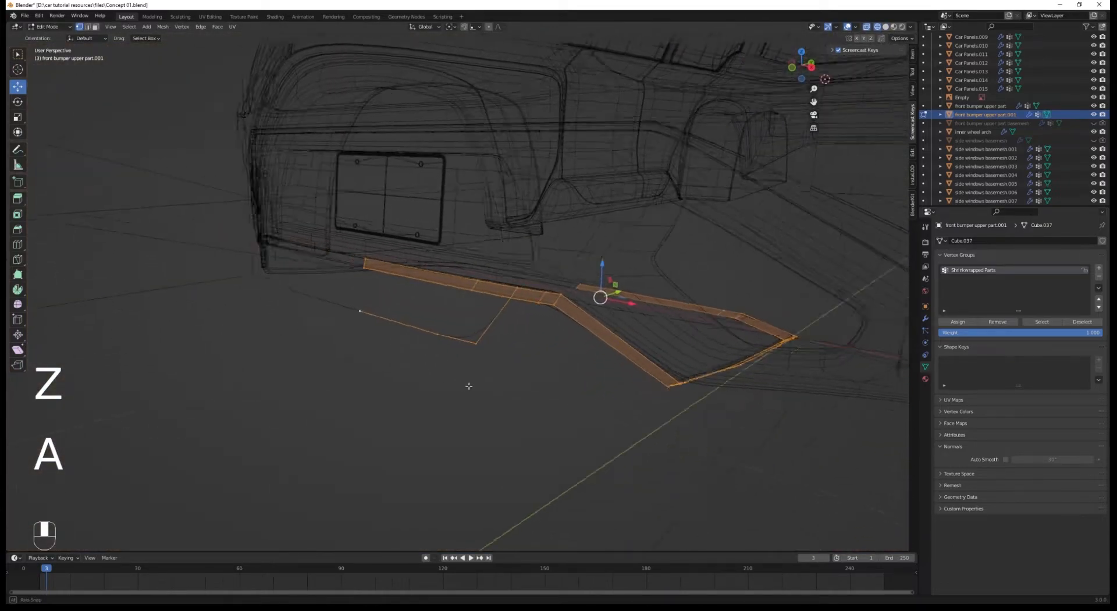
{"action": "scroll", "coordinate": [469, 386], "scroll_direction": "up", "scroll_amount": 3}
{"action": "left_click_drag", "start_coordinate": [262, 302], "coordinate": [515, 409]}
{"action": "scroll", "coordinate": [494, 396], "scroll_direction": "up", "scroll_amount": 1}
{"action": "middle_click_drag", "start_coordinate": [494, 397], "coordinate": [527, 388]}
{"action": "key", "text": "e"}
{"action": "left_click", "coordinate": [463, 383]}
Slide the extruded strip's outer corner vertex inward along its edge.
{"action": "key", "text": "a"}
{"action": "left_click", "coordinate": [539, 401]}
{"action": "key", "text": "g"}
{"action": "key", "text": "g"}
{"action": "left_click", "coordinate": [517, 396]}
{"action": "key", "text": "a"}
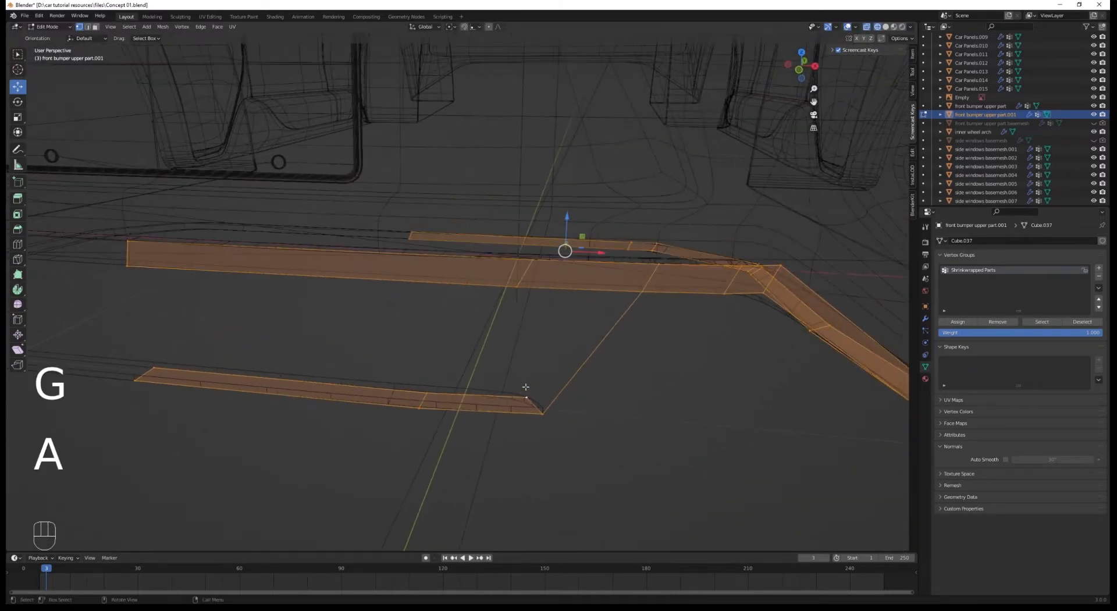
{"action": "left_click", "coordinate": [526, 395]}
Add a loop cut across the front strip close to the cross edge above the lower strip's corner.
{"action": "middle_click_drag", "start_coordinate": [629, 288], "coordinate": [607, 313]}
{"action": "left_click", "coordinate": [579, 285]}
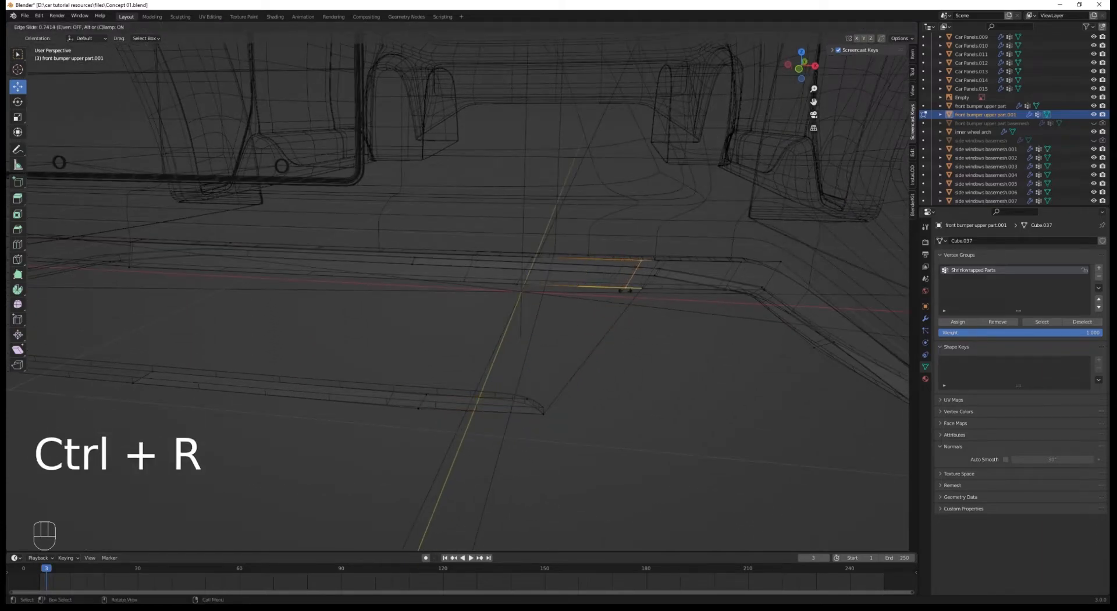
{"action": "left_click", "coordinate": [625, 290]}
Fill faces between the front strip and the new lower strip, from the slanted corner to the centreline.
{"action": "key", "text": "a"}
{"action": "left_click", "coordinate": [633, 287]}
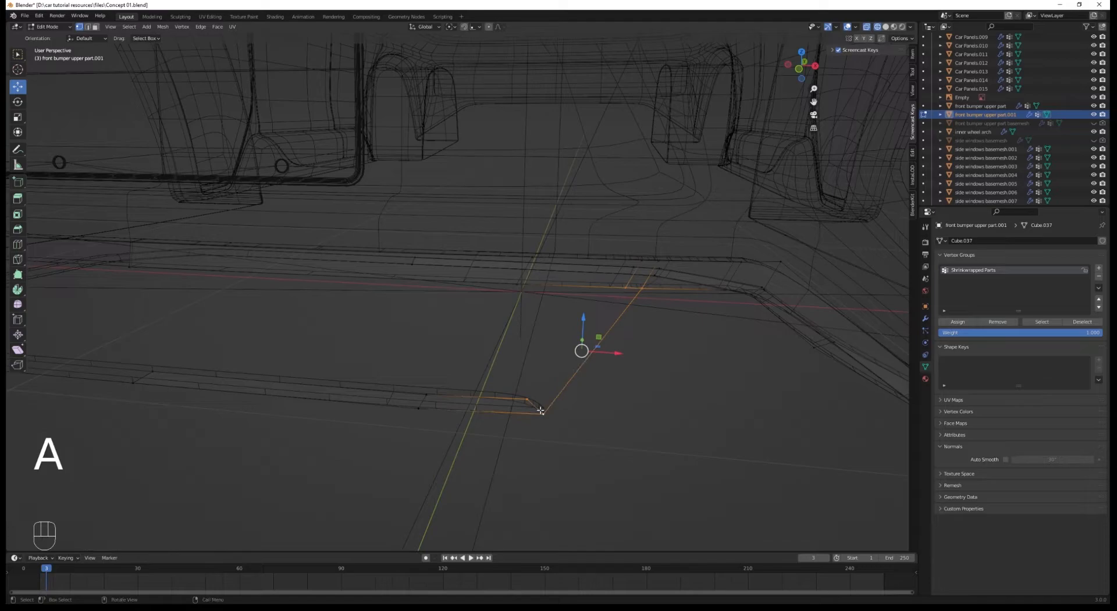
{"action": "key", "text": "f"}
{"action": "key", "text": "a"}
{"action": "middle_click_drag", "start_coordinate": [539, 398], "coordinate": [536, 407]}
{"action": "key", "text": "2"}
{"action": "left_click", "coordinate": [547, 369]}
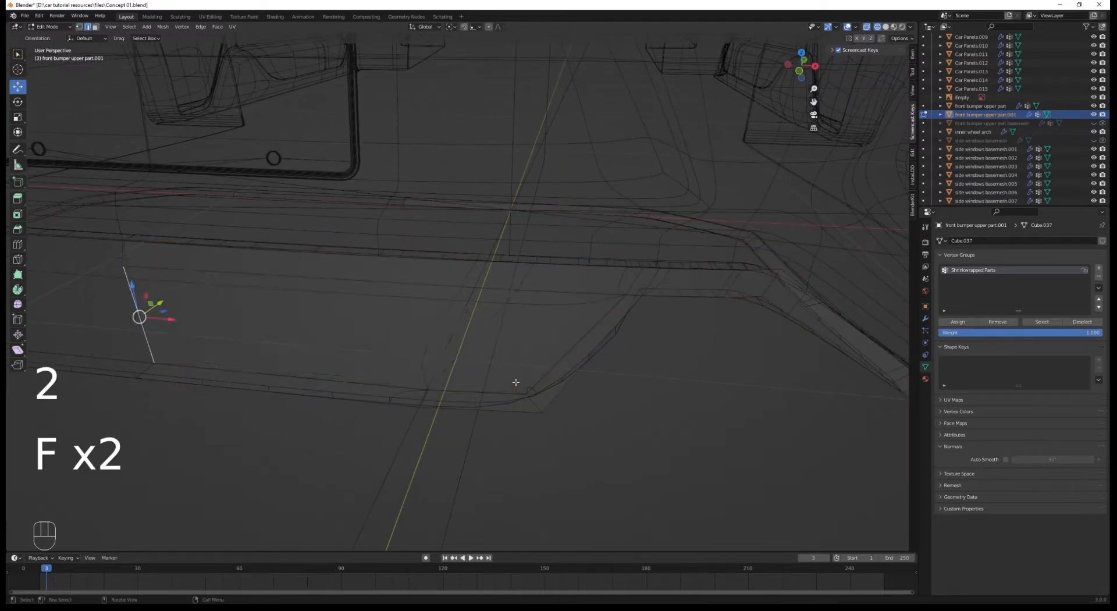
Recalculate the normals of all the lower panel's faces and return to object mode with nothing selected.
{"action": "key", "text": "Tab"}
{"action": "key", "text": "Tab"}
{"action": "key", "text": "a"}
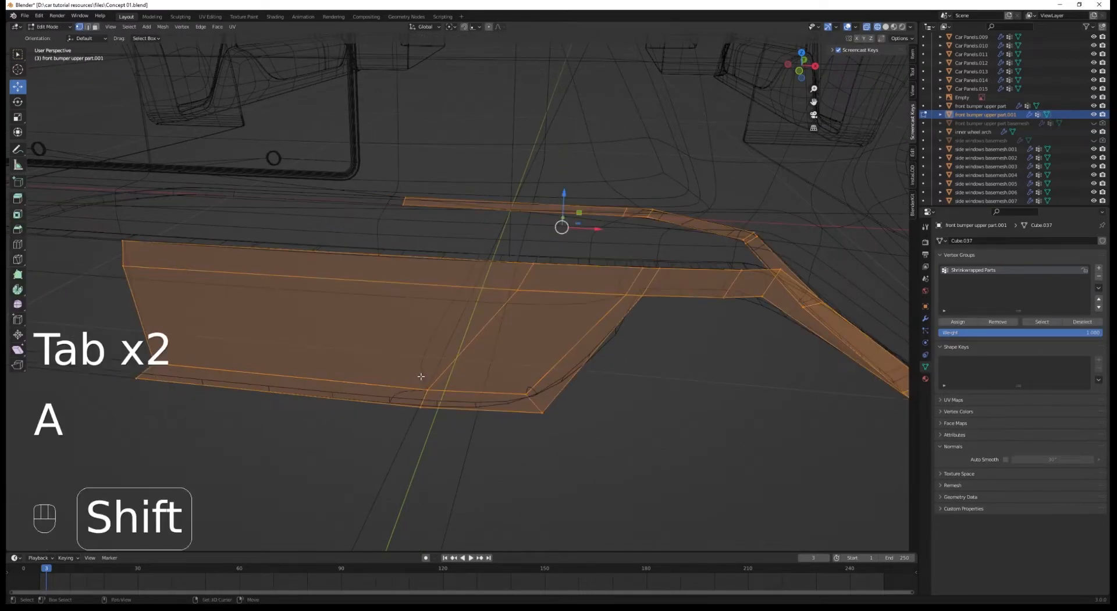
{"action": "key", "text": "shift+n"}
{"action": "key", "text": "Tab"}
{"action": "key", "text": "alt+a"}
Display the model in solid shading and apply Shade Smooth to the lower panel again.
{"action": "key", "text": "z"}
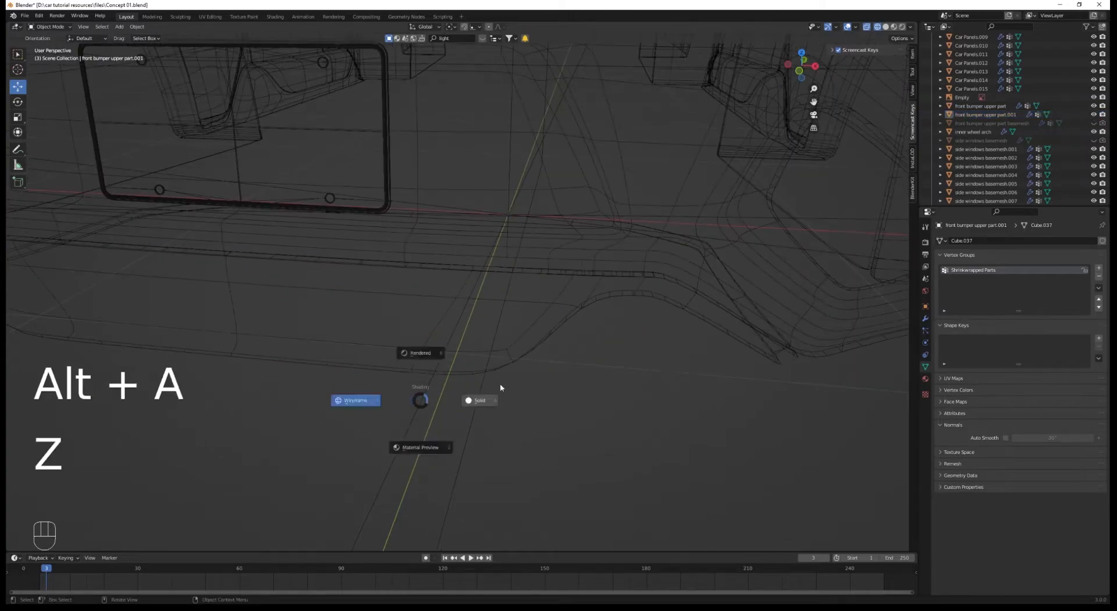
{"action": "left_click", "coordinate": [526, 394]}
{"action": "middle_click_drag", "start_coordinate": [525, 394], "coordinate": [524, 396]}
{"action": "scroll", "coordinate": [505, 366], "scroll_direction": "down", "scroll_amount": 1}
{"action": "left_click", "coordinate": [458, 323]}
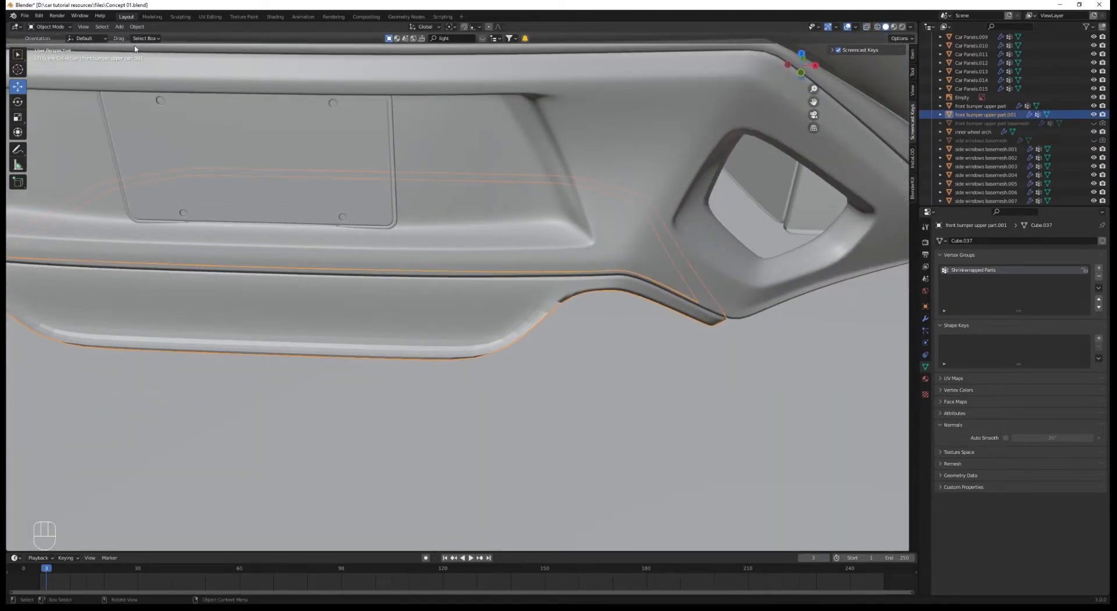
{"action": "left_click", "coordinate": [137, 27]}
{"action": "left_click", "coordinate": [173, 211]}
Add a loop cut running along the lower panel's narrow bottom strip and slanted corner.
{"action": "key", "text": "Tab"}
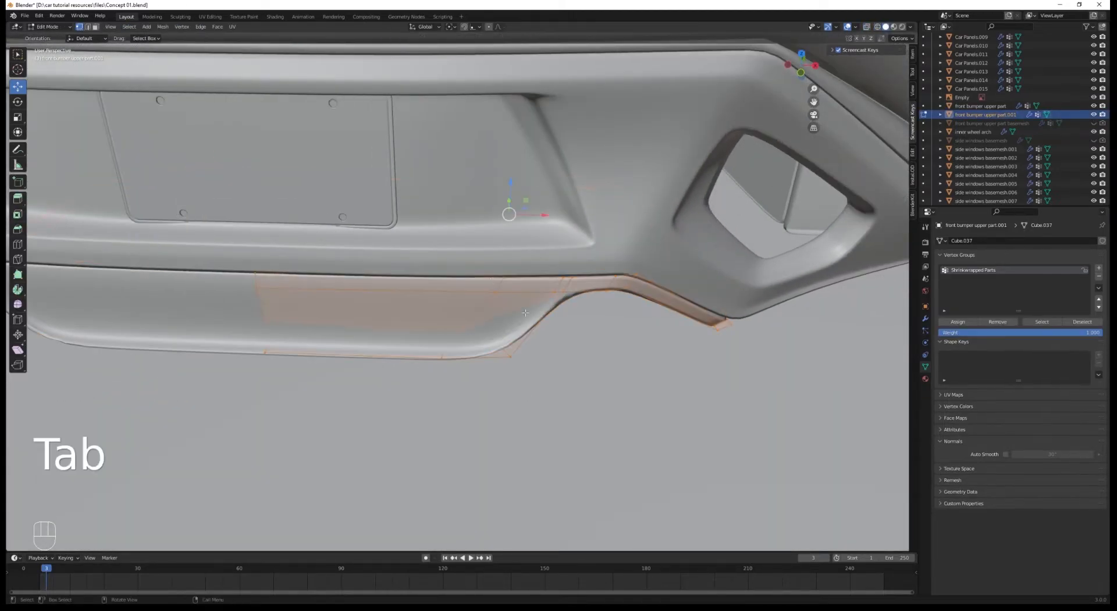
{"action": "middle_click_drag", "start_coordinate": [538, 382], "coordinate": [521, 396]}
{"action": "scroll", "coordinate": [521, 399], "scroll_direction": "up", "scroll_amount": 2}
{"action": "key", "text": "z"}
{"action": "left_click", "coordinate": [487, 395]}
{"action": "middle_click_drag", "start_coordinate": [495, 355], "coordinate": [504, 367]}
{"action": "key", "text": "ctrl+r"}
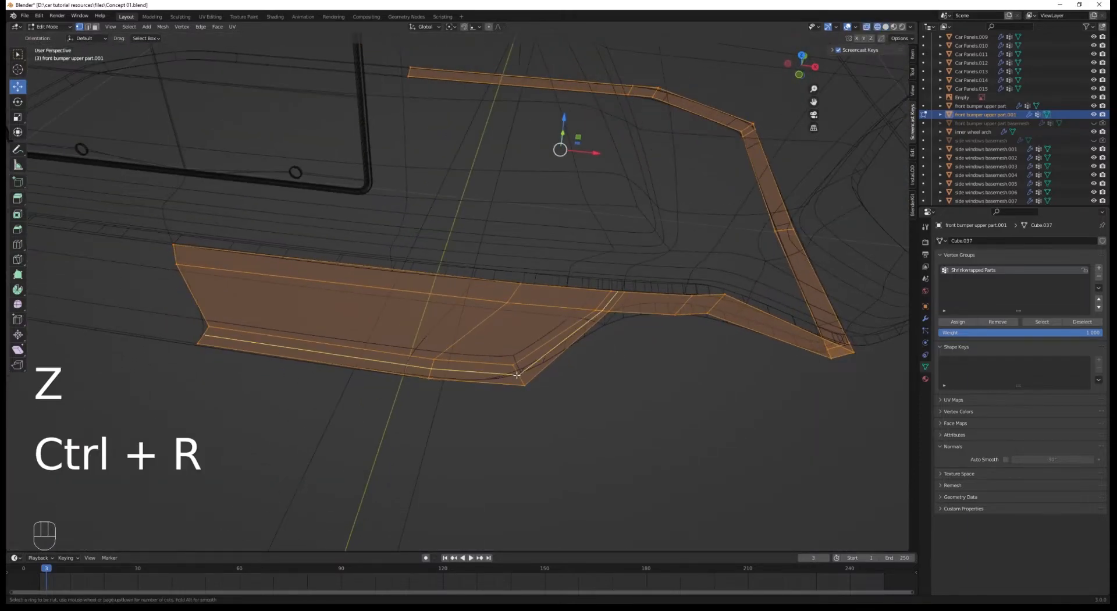
{"action": "left_click", "coordinate": [516, 374]}
Examine the lower panel's smoothed shape outside edit mode.
{"action": "key", "text": "Tab"}
{"action": "key", "text": "z"}
{"action": "scroll", "coordinate": [586, 345], "scroll_direction": "down", "scroll_amount": 3}
{"action": "middle_click_drag", "start_coordinate": [586, 346], "coordinate": [629, 315]}
{"action": "key", "text": "Tab"}
{"action": "key", "text": "Tab"}
{"action": "key", "text": "Tab"}
{"action": "key", "text": "z"}
Extrude the lower panel's bottom front edge about 0.063 m backward and 0.028 m down in right orthographic view.
{"action": "key", "text": "a"}
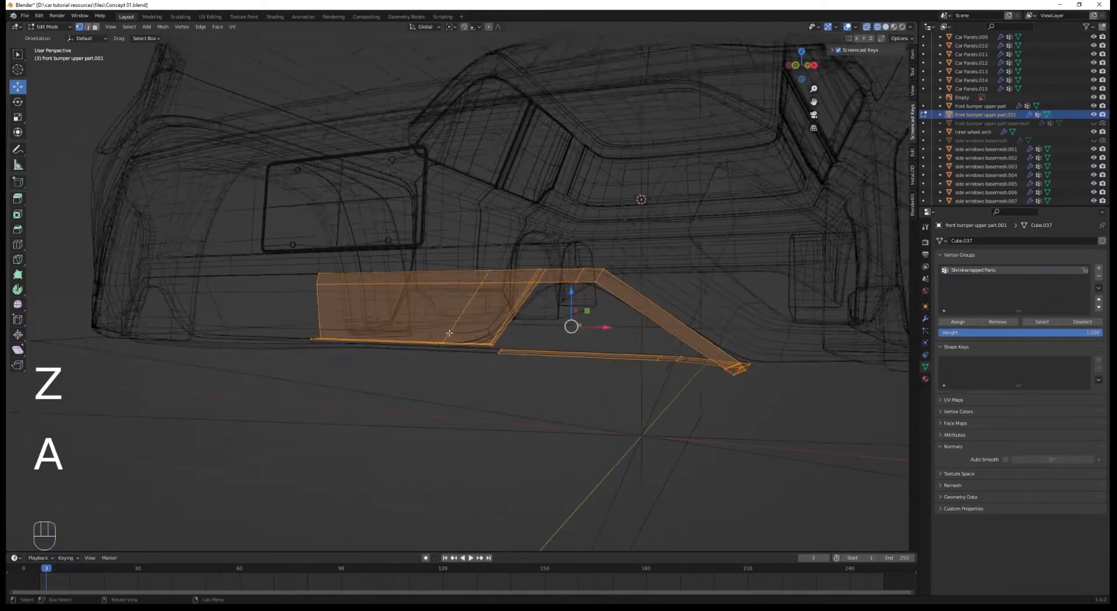
{"action": "middle_click_drag", "start_coordinate": [449, 332], "coordinate": [425, 367]}
{"action": "scroll", "coordinate": [425, 366], "scroll_direction": "up", "scroll_amount": 3}
{"action": "left_click", "coordinate": [248, 309]}
{"action": "left_click", "coordinate": [505, 403], "text": "ctrl"}
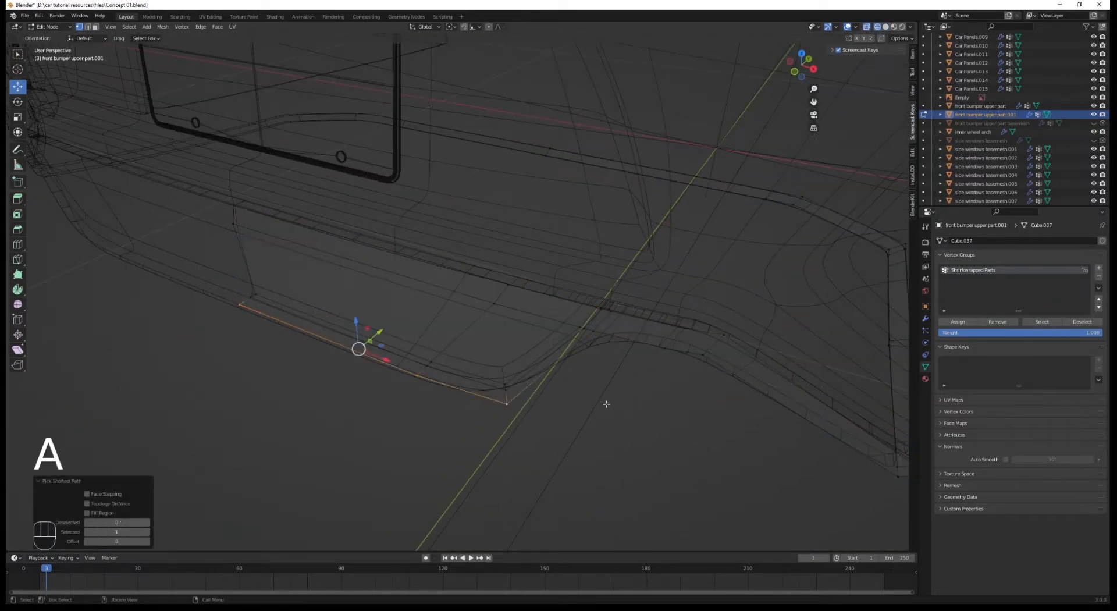
{"action": "key", "text": "KP_3"}
{"action": "key", "text": "e"}
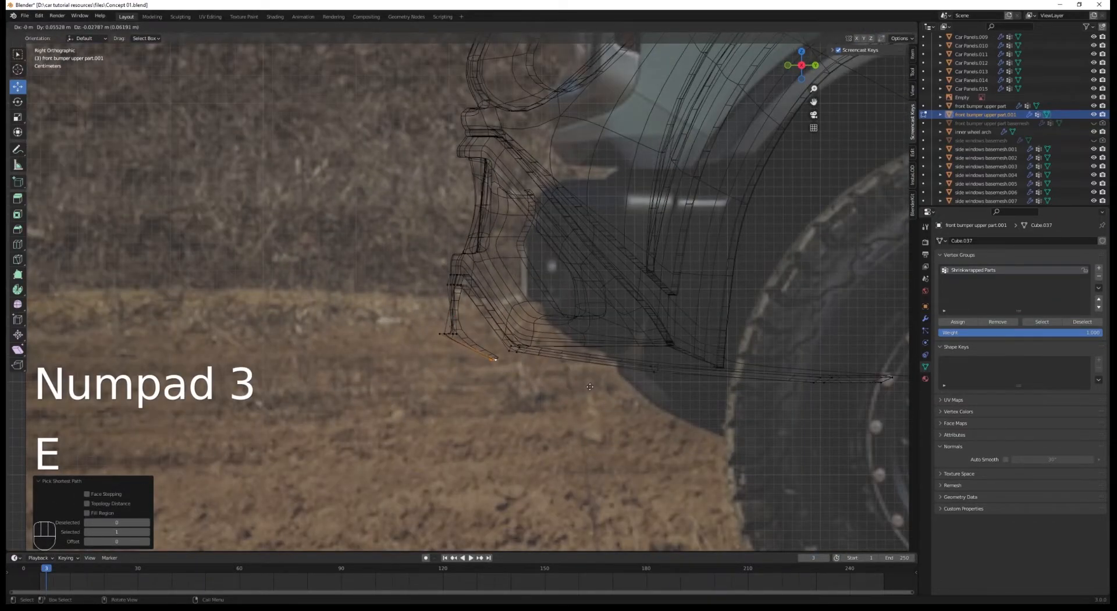
{"action": "left_click", "coordinate": [597, 387]}
Extrude the panel's rear edge twice more backward under the car, following the side strip's slope.
{"action": "middle_click_drag", "start_coordinate": [597, 386], "coordinate": [389, 393], "text": "shift"}
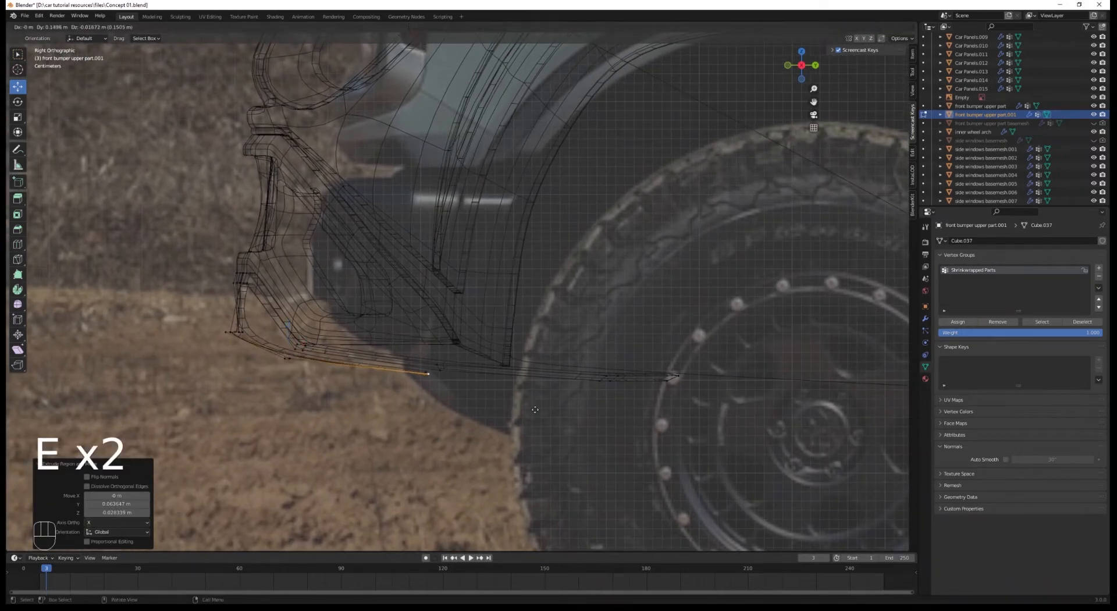
{"action": "middle_click_drag", "start_coordinate": [542, 412], "coordinate": [413, 392], "text": "shift"}
{"action": "key", "text": "e"}
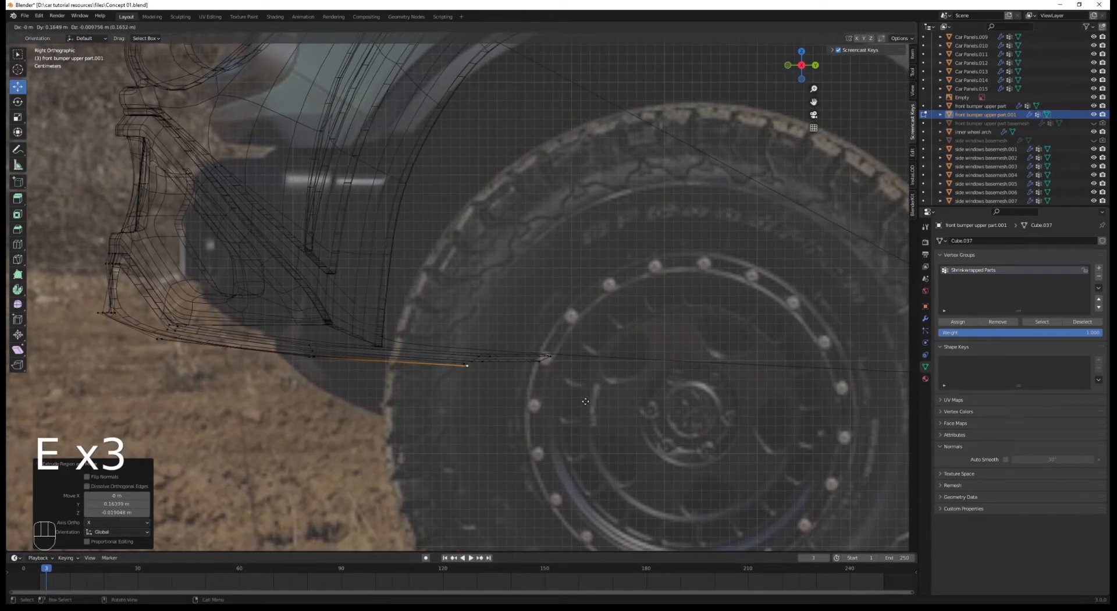
Slide the outer corner vertex of the extruded underside's rear edge inward.
{"action": "key", "text": "a"}
{"action": "middle_click_drag", "start_coordinate": [527, 355], "coordinate": [461, 348]}
{"action": "left_click", "coordinate": [449, 361]}
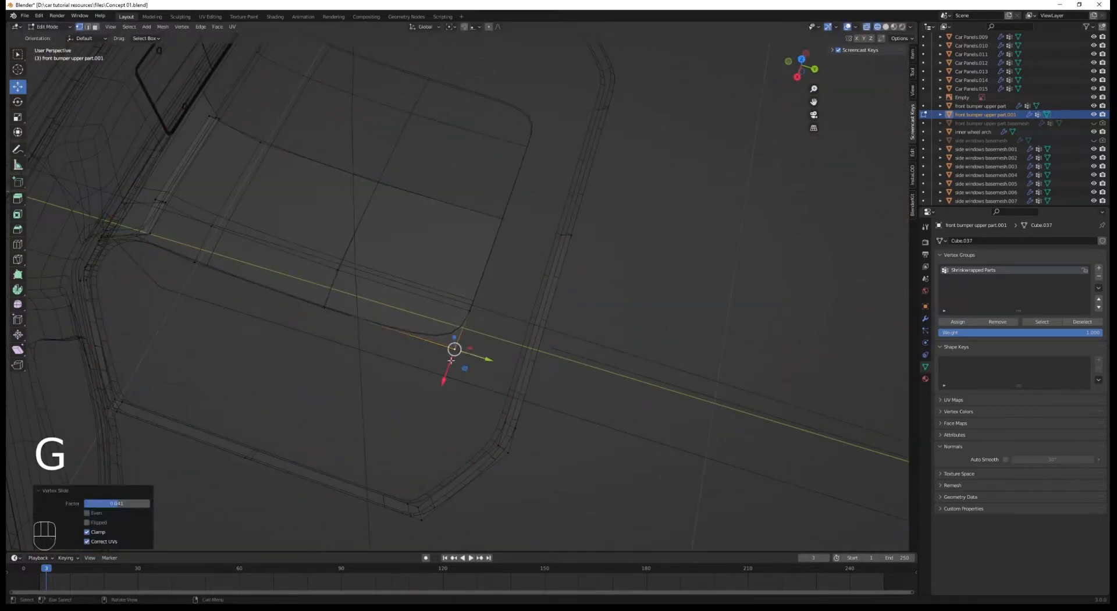
Add edge loops through the side strip and along the extruded underside near its outer edge.
{"action": "key", "text": "a"}
{"action": "key", "text": "ctrl+r"}
{"action": "left_click", "coordinate": [509, 374]}
{"action": "left_click", "coordinate": [509, 369]}
{"action": "key", "text": "a"}
{"action": "middle_click_drag", "start_coordinate": [542, 376], "coordinate": [373, 384]}
{"action": "key", "text": "ctrl+r"}
{"action": "left_click", "coordinate": [439, 386]}
{"action": "left_click", "coordinate": [435, 386]}
{"action": "key", "text": "a"}
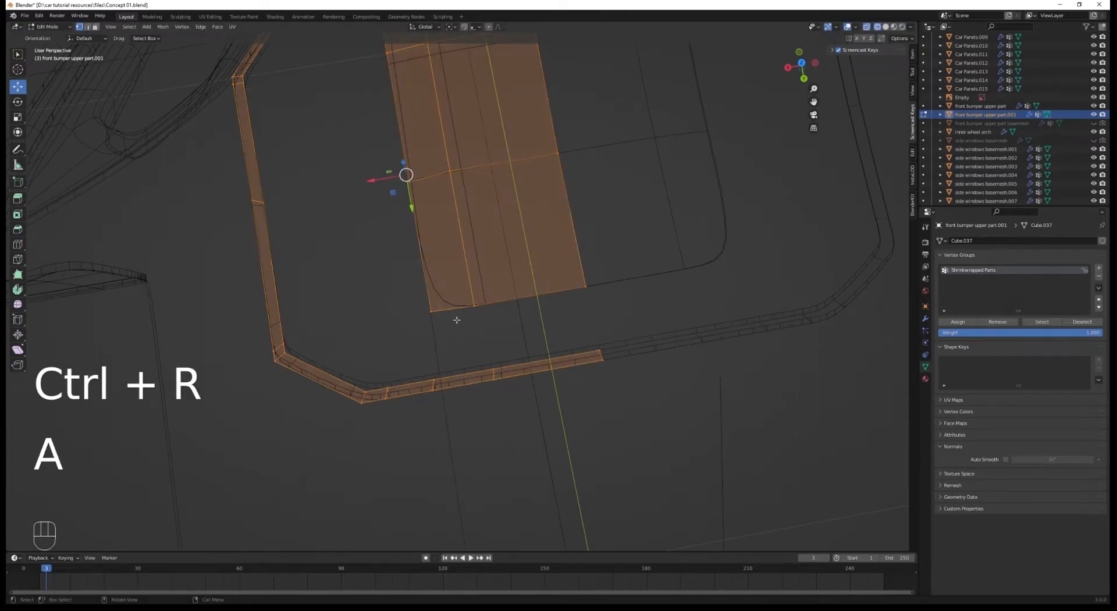
Fill the gap between the underside's end edge and the bordering rim strip, and slide the new edges into place.
{"action": "key", "text": "2"}
{"action": "left_click", "coordinate": [456, 315]}
{"action": "key", "text": "a"}
{"action": "left_click", "coordinate": [476, 307]}
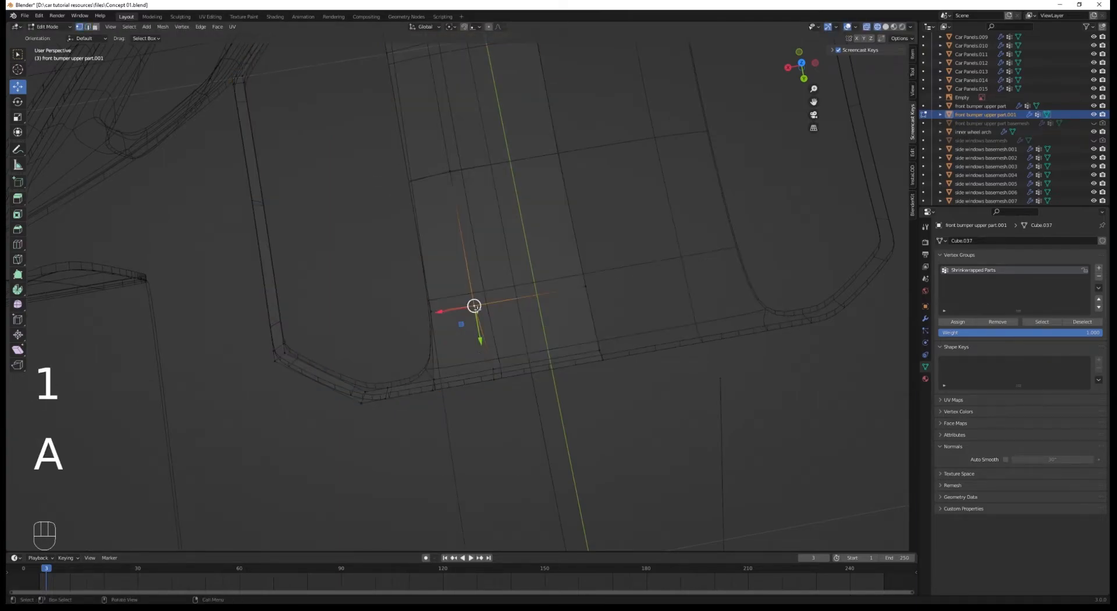
{"action": "left_click", "coordinate": [504, 401]}
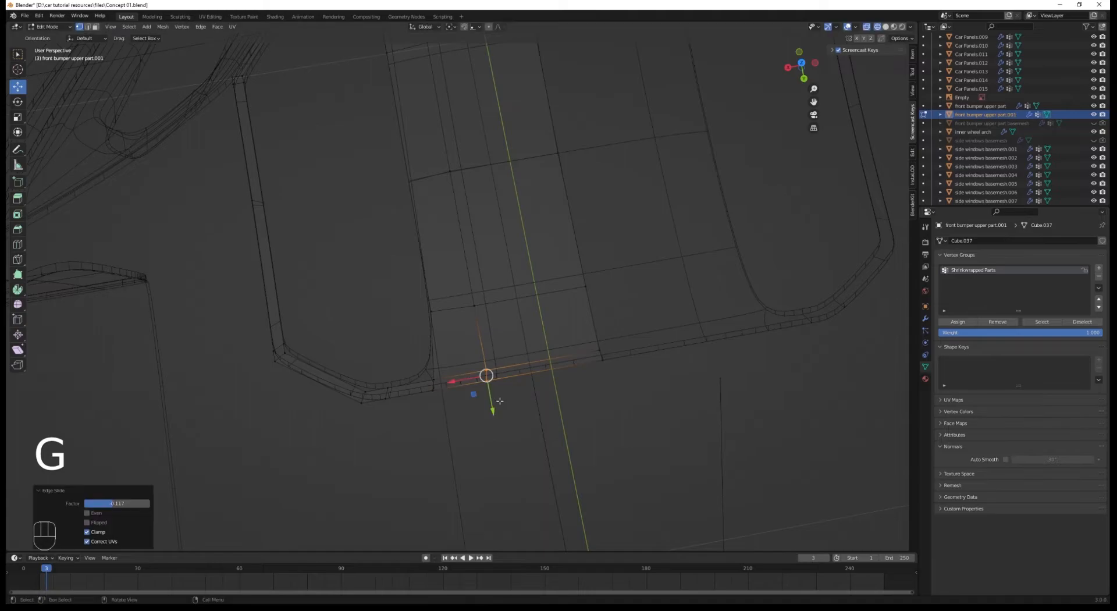
{"action": "key", "text": "a"}
Add an edge loop across the underside near its rear and fill a narrow face from it to the side strip's rear corner.
{"action": "middle_click_drag", "start_coordinate": [459, 401], "coordinate": [566, 381]}
{"action": "middle_click_drag", "start_coordinate": [493, 440], "coordinate": [507, 407], "text": "shift"}
{"action": "key", "text": "ctrl+r"}
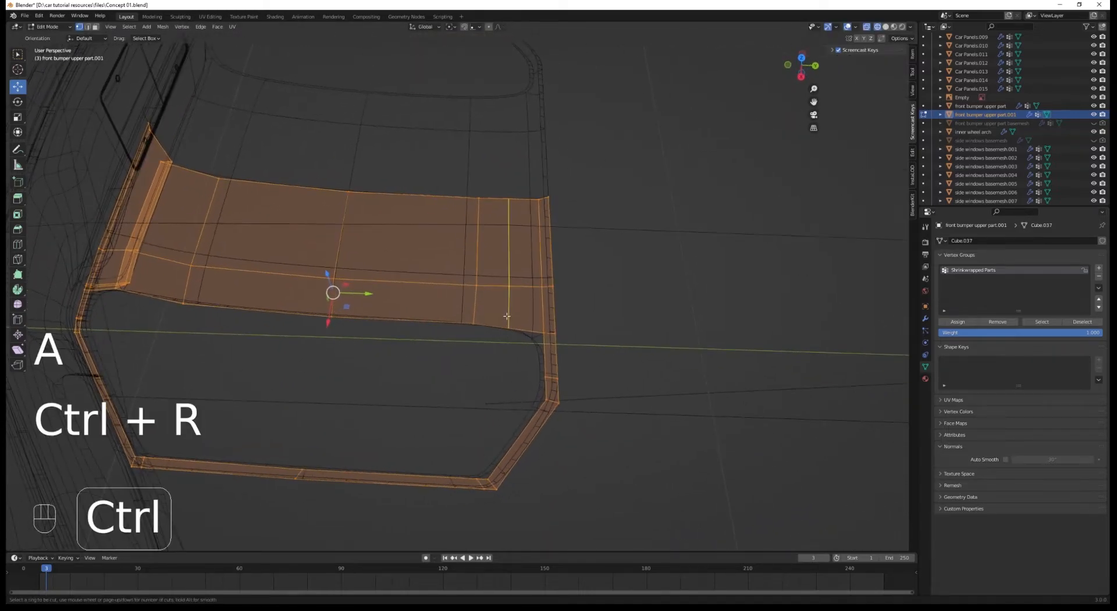
{"action": "left_click", "coordinate": [483, 308]}
{"action": "left_click", "coordinate": [476, 313]}
{"action": "key", "text": "a"}
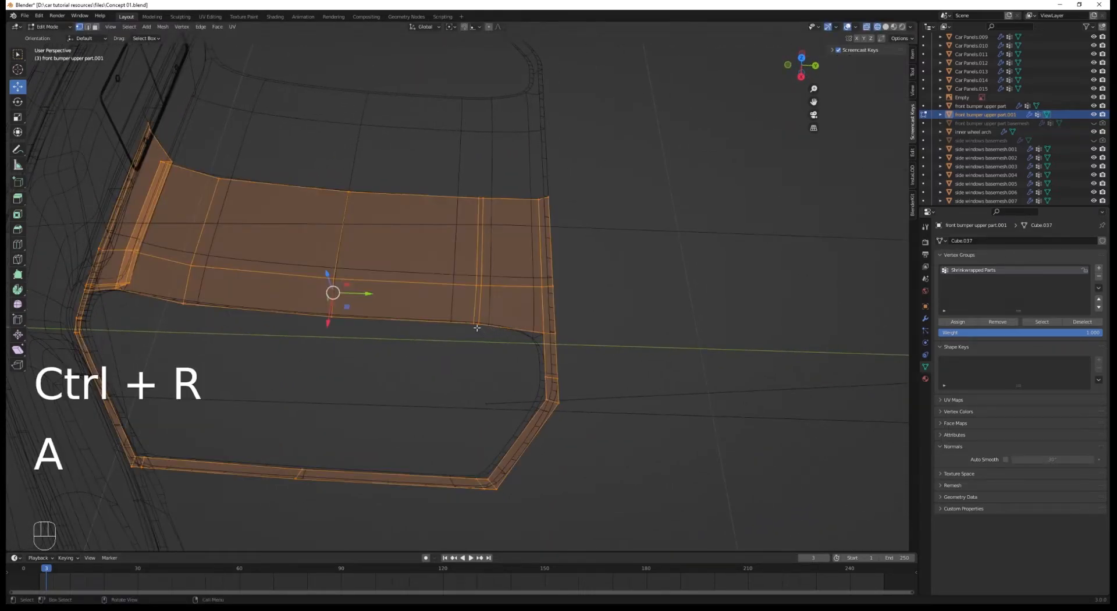
{"action": "left_click", "coordinate": [460, 315]}
{"action": "left_click_drag", "start_coordinate": [492, 485], "coordinate": [492, 486], "text": "shift"}
{"action": "key", "text": "f"}
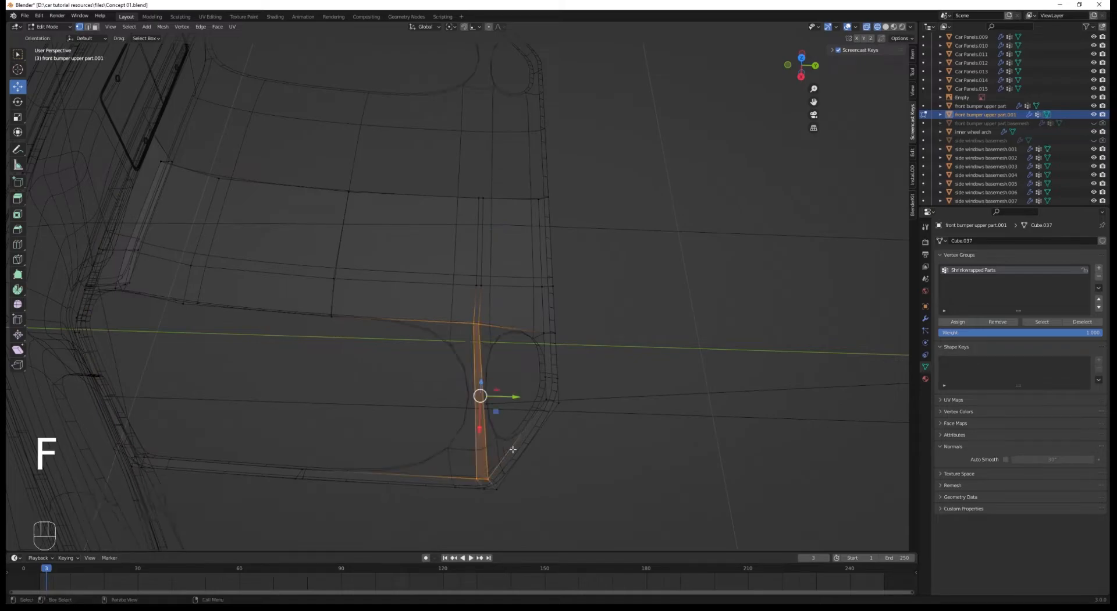
Add edge loops across the narrow bridging strip and fill the faces between it and the outer rear strip.
{"action": "key", "text": "a"}
{"action": "key", "text": "ctrl+r"}
{"action": "key", "text": "a"}
{"action": "key", "text": "ctrl+r"}
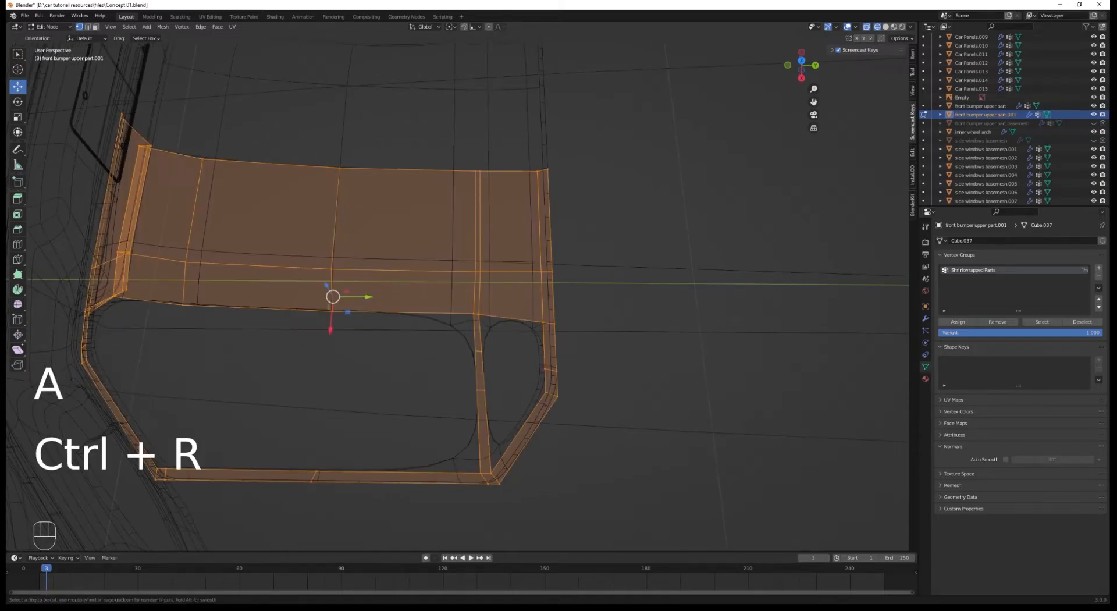
{"action": "key", "text": "a"}
{"action": "key", "text": "f"}
{"action": "key", "text": "f"}
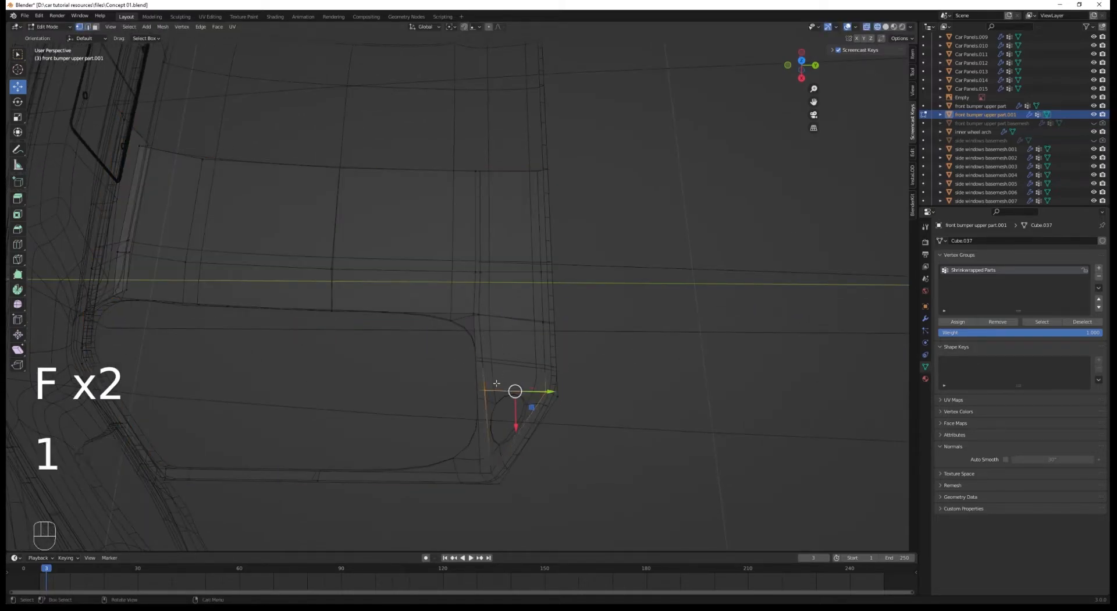
{"action": "key", "text": "a"}
{"action": "middle_click_drag", "start_coordinate": [419, 446], "coordinate": [499, 361], "text": "shift"}
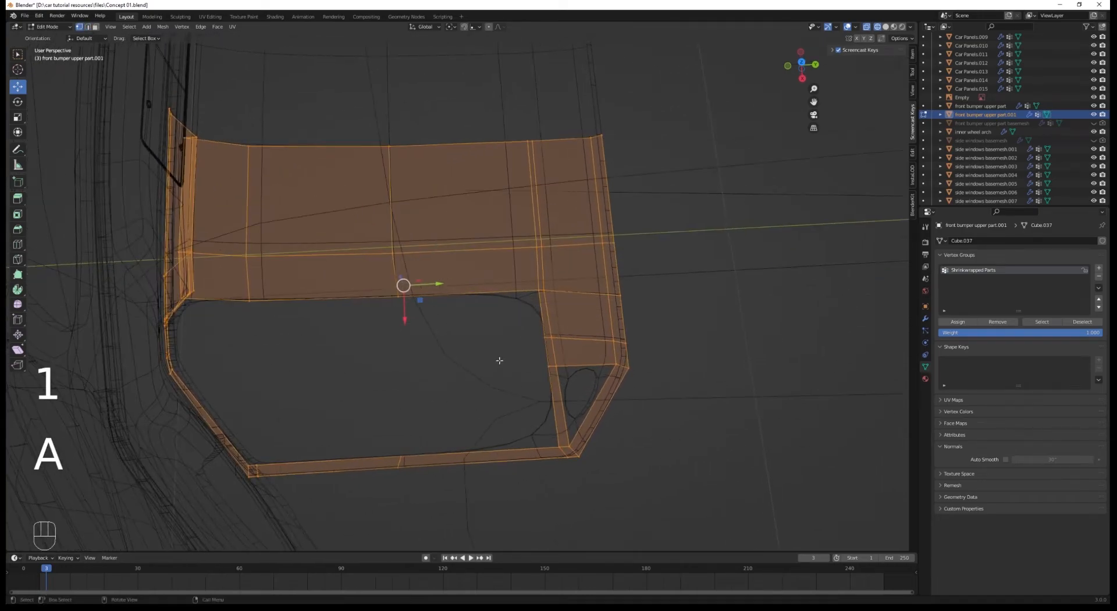
Fill a face across the large side opening between underside and side strip, and add an edge loop beside its front edge.
{"action": "left_click", "coordinate": [405, 301]}
{"action": "left_click", "coordinate": [410, 447], "text": "shift"}
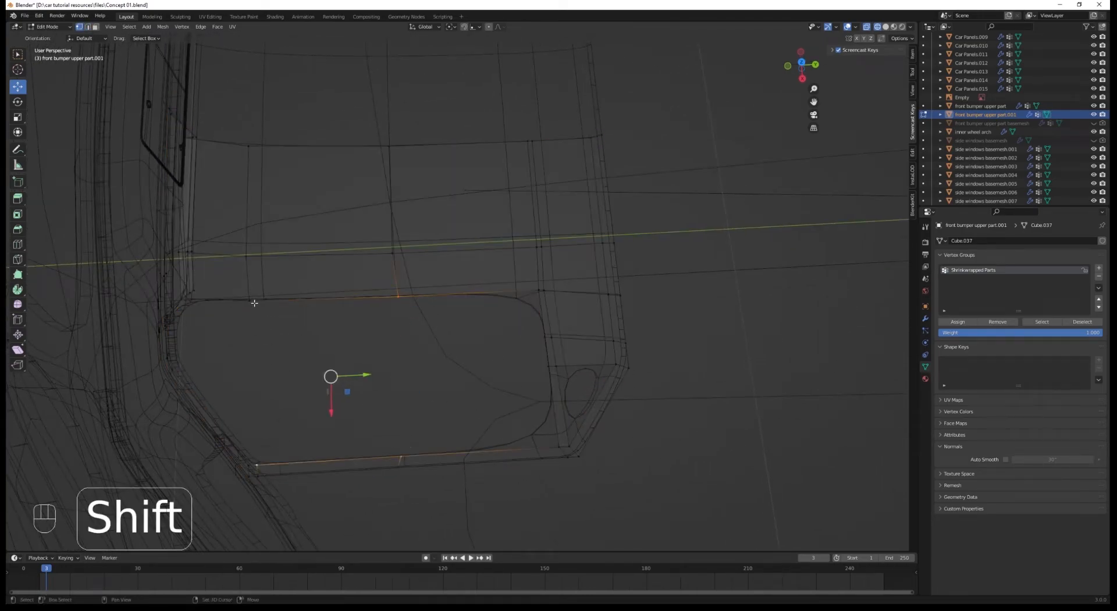
{"action": "key", "text": "f"}
{"action": "key", "text": "a"}
{"action": "middle_click_drag", "start_coordinate": [295, 401], "coordinate": [561, 234]}
{"action": "middle_click_drag", "start_coordinate": [449, 320], "coordinate": [369, 316], "text": "shift"}
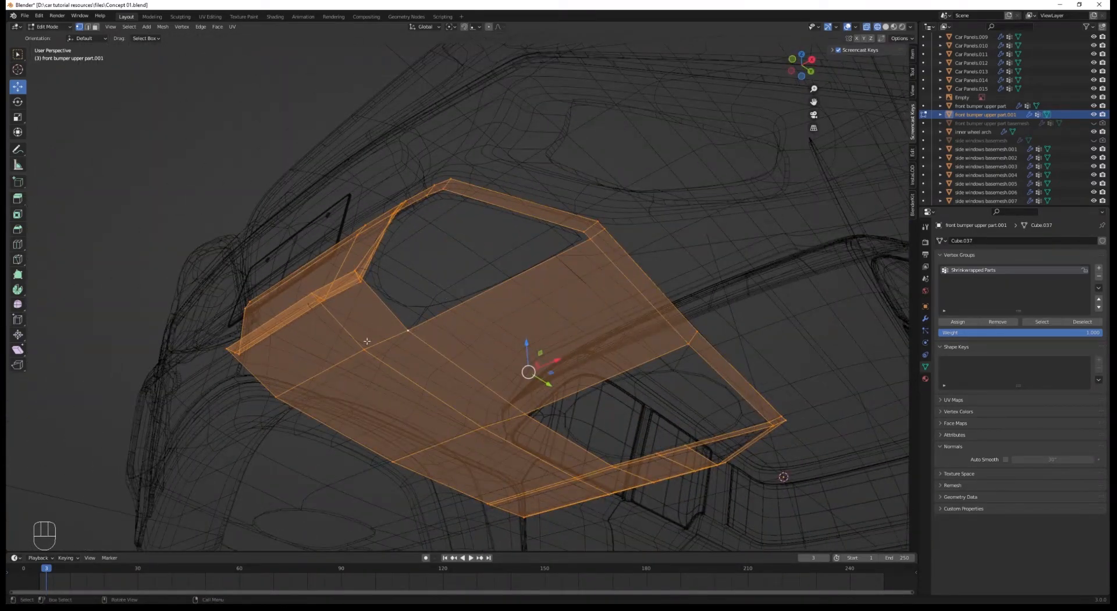
{"action": "left_click", "coordinate": [381, 307]}
{"action": "left_click", "coordinate": [398, 340]}
{"action": "key", "text": "a"}
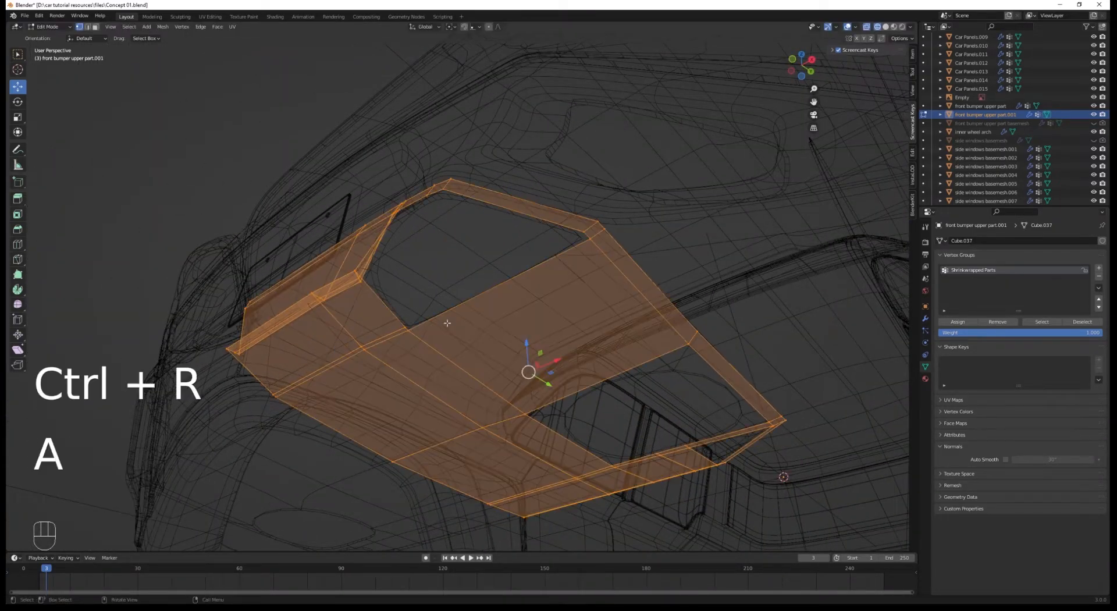
Fill a face along the inner edge of the opening at the panel's front corner.
{"action": "key", "text": "2"}
{"action": "left_click", "coordinate": [457, 308]}
{"action": "key", "text": "f"}
{"action": "key", "text": "1"}
{"action": "middle_click_drag", "start_coordinate": [459, 310], "coordinate": [494, 326]}
{"action": "key", "text": "a"}
Add an edge loop close to the front lip and fill a face bordering the front corner opening.
{"action": "scroll", "coordinate": [490, 280], "scroll_direction": "up", "scroll_amount": 2}
{"action": "middle_click_drag", "start_coordinate": [485, 234], "coordinate": [474, 270]}
{"action": "left_click", "coordinate": [384, 284]}
{"action": "left_click", "coordinate": [385, 259]}
{"action": "key", "text": "a"}
{"action": "left_click", "coordinate": [452, 312]}
{"action": "left_click", "coordinate": [542, 204], "text": "shift"}
{"action": "key", "text": "f"}
{"action": "key", "text": "1"}
{"action": "key", "text": "a"}
{"action": "middle_click_drag", "start_coordinate": [543, 286], "coordinate": [527, 256]}
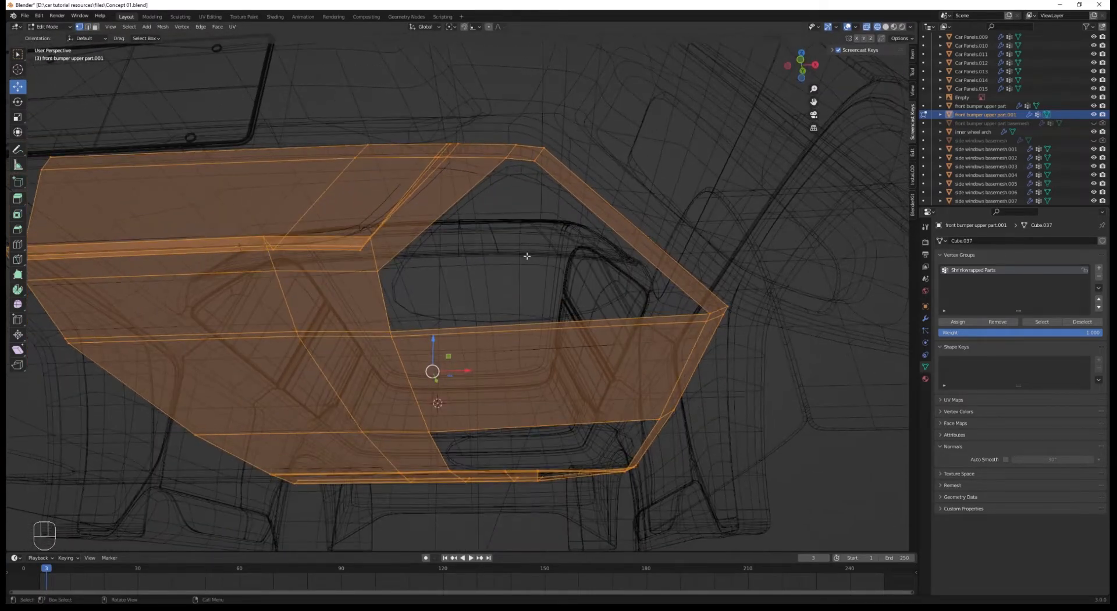
Add an edge loop across the outer strip and fill the remaining front corner opening with faces.
{"action": "middle_click_drag", "start_coordinate": [502, 158], "coordinate": [589, 219]}
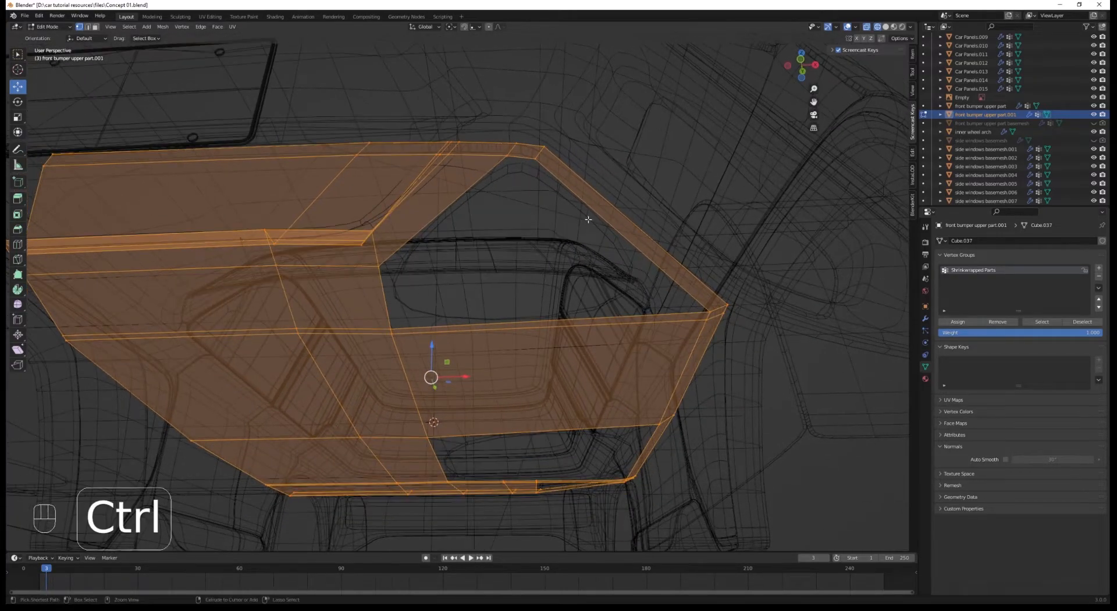
{"action": "double_click", "coordinate": [599, 231]}
{"action": "key", "text": "2"}
{"action": "left_click", "coordinate": [528, 167]}
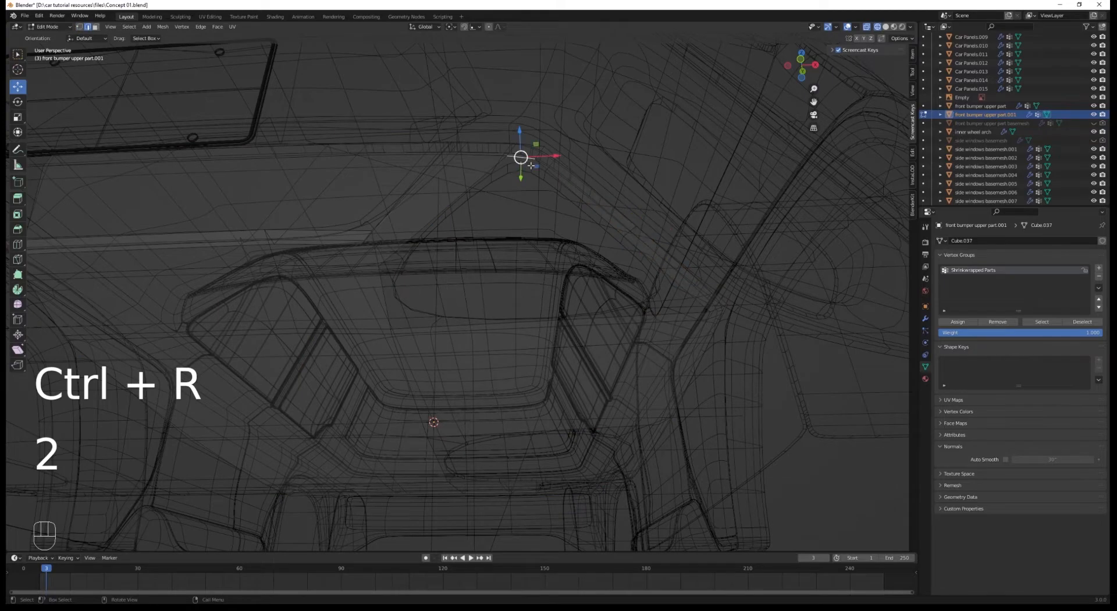
{"action": "key", "text": "f"}
{"action": "key", "text": "f"}
Examine the panel's filled surface outside edit mode, and inspect its underside mesh for remaining openings.
{"action": "key", "text": "Tab"}
{"action": "key", "text": "z"}
{"action": "left_click", "coordinate": [568, 228]}
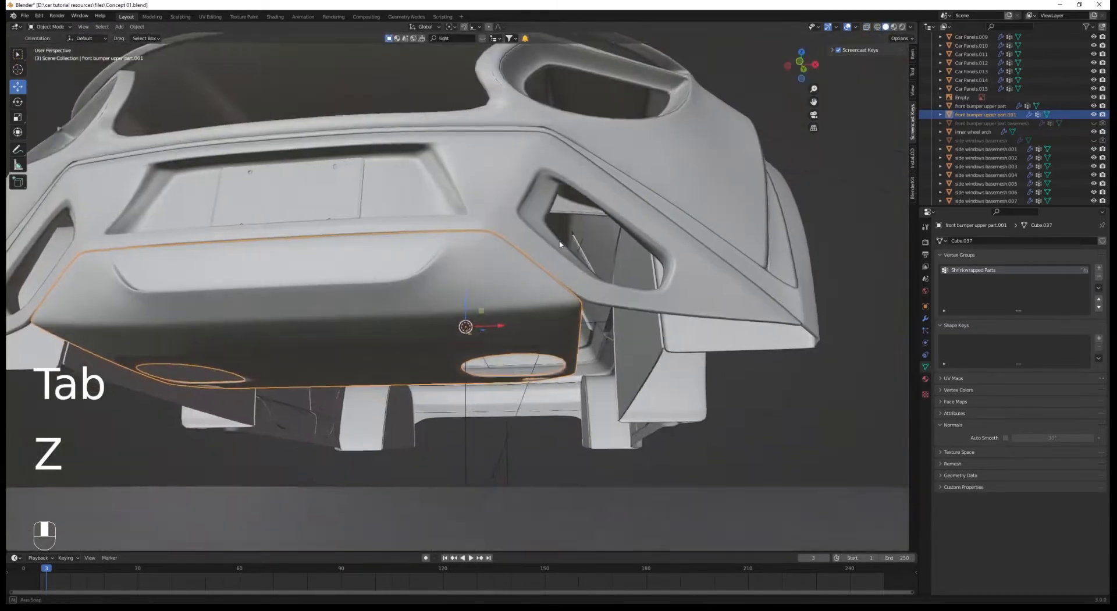
{"action": "key", "text": "Tab"}
{"action": "mouse_move", "coordinate": [532, 245]}
{"action": "middle_mouse_down"}
{"action": "mouse_move", "coordinate": [606, 342]}
{"action": "mouse_move", "coordinate": [591, 343]}
{"action": "middle_mouse_up"}
{"action": "scroll", "coordinate": [582, 342], "scroll_direction": "up", "scroll_amount": 2}
{"action": "key", "text": "1"}
{"action": "key", "text": "z"}
{"action": "left_click", "coordinate": [463, 324]}
{"action": "key", "text": "a"}
{"action": "scroll", "coordinate": [582, 325], "scroll_direction": "down", "scroll_amount": 3}
{"action": "middle_click_drag", "start_coordinate": [693, 324], "coordinate": [606, 356], "text": "shift"}
{"action": "middle_click_drag", "start_coordinate": [605, 356], "coordinate": [783, 479]}
{"action": "scroll", "coordinate": [568, 329], "scroll_direction": "up", "scroll_amount": 2}
{"action": "key", "text": "a"}
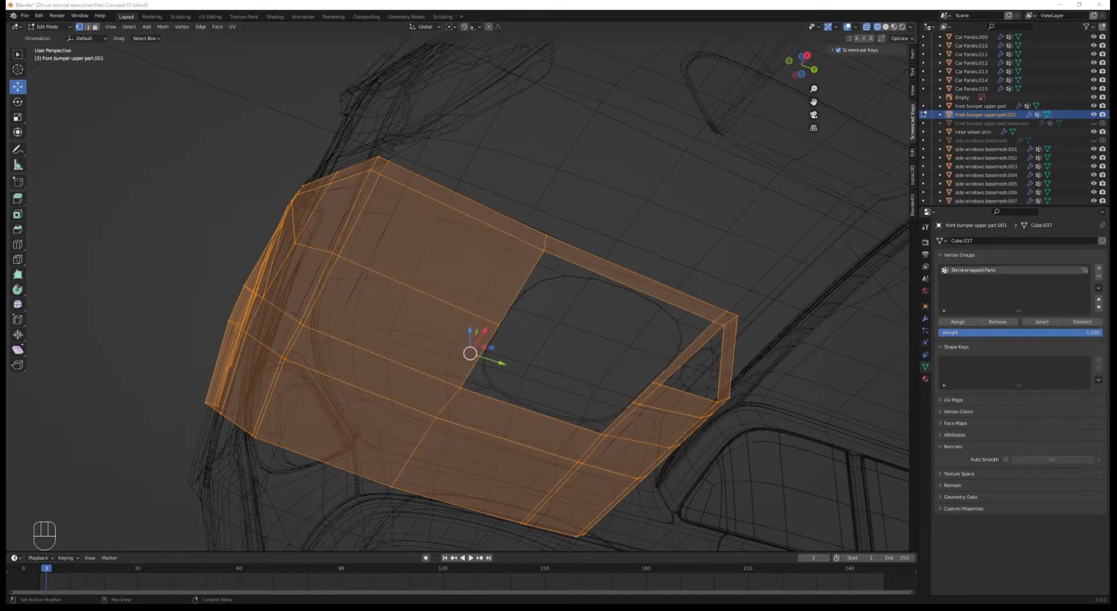
Dissolve the extra edge loop crossing the panel's side beside the large opening.
{"action": "middle_click_drag", "start_coordinate": [559, 373], "coordinate": [583, 387]}
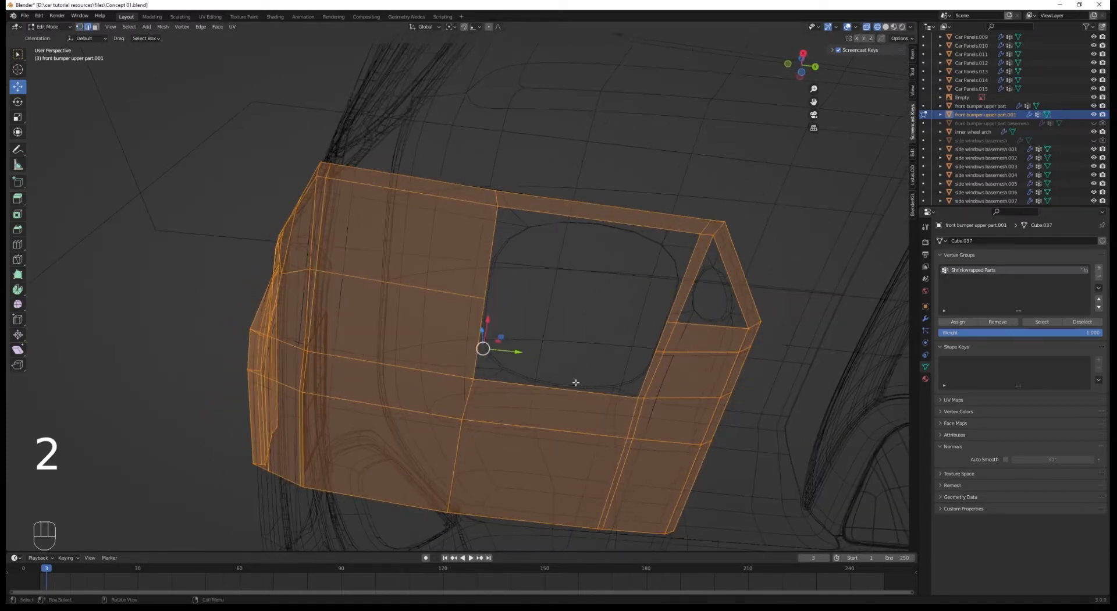
{"action": "middle_click_drag", "start_coordinate": [483, 365], "coordinate": [498, 356]}
{"action": "key", "text": "2"}
{"action": "left_click", "coordinate": [574, 360]}
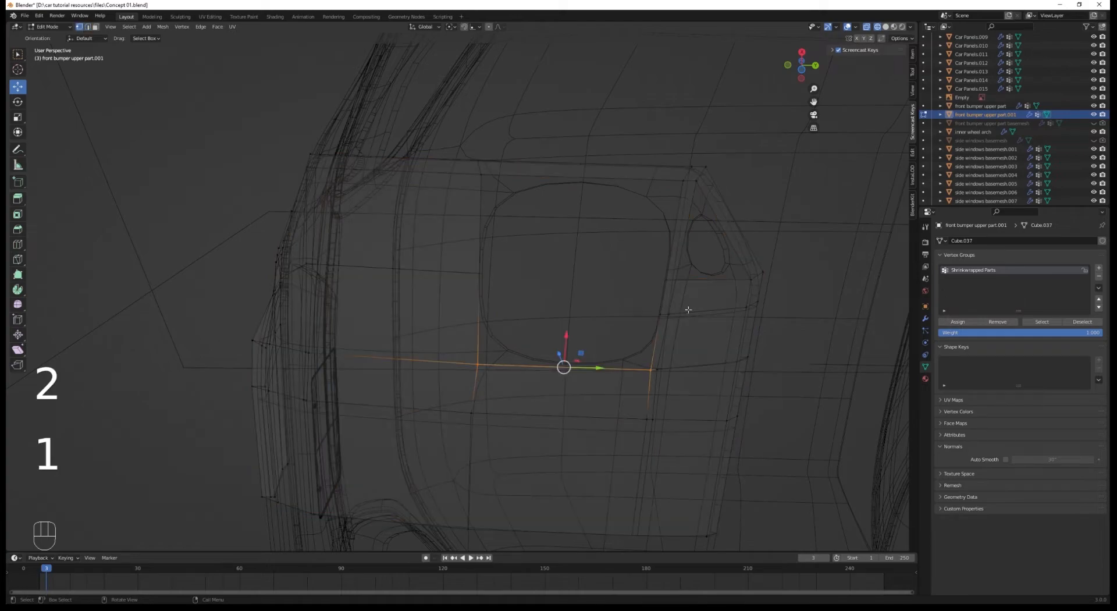
{"action": "left_click", "coordinate": [707, 322]}
{"action": "key", "text": "a"}
Fill the large rear underside opening with faces built from its two opposite edges.
{"action": "key", "text": "2"}
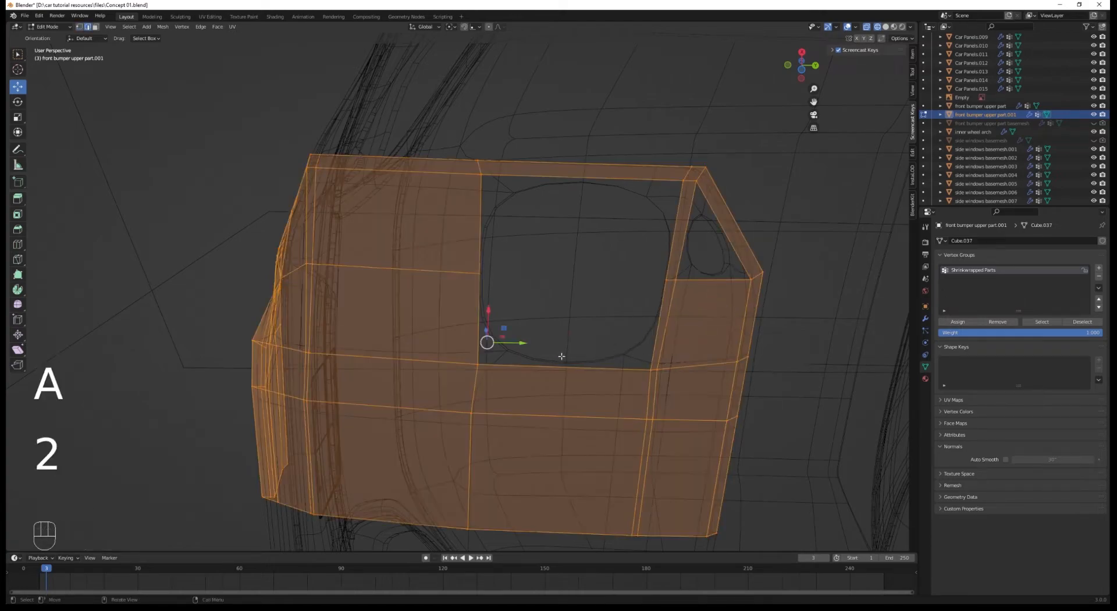
{"action": "key", "text": "f"}
{"action": "key", "text": "1"}
{"action": "key", "text": "a"}
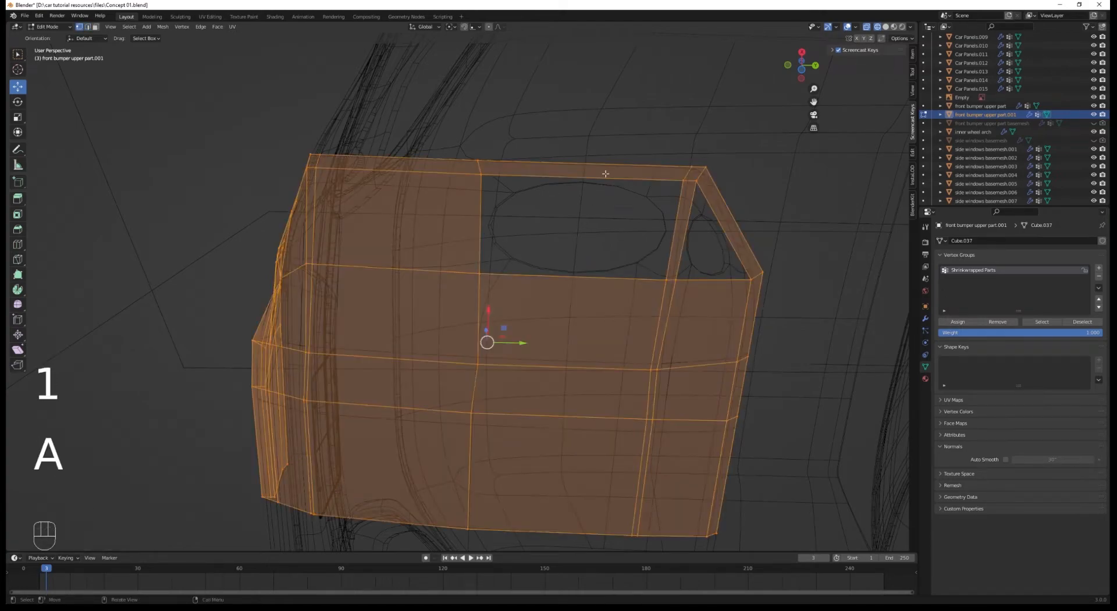
{"action": "key", "text": "2"}
{"action": "left_click", "coordinate": [606, 178]}
{"action": "key", "text": "f"}
{"action": "key", "text": "1"}
{"action": "key", "text": "a"}
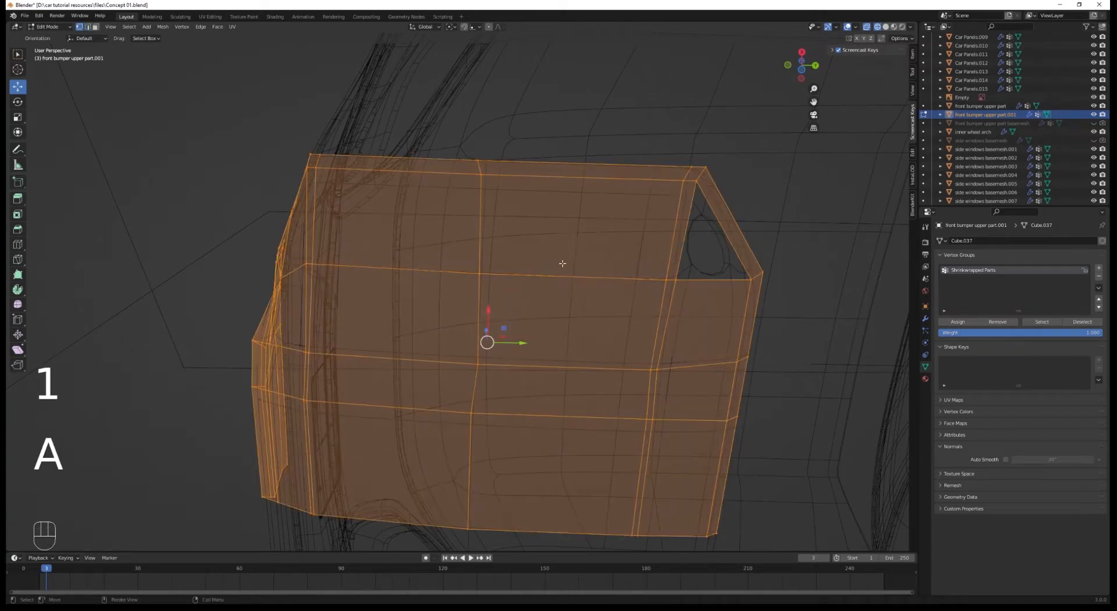
Add an edge loop across the rear outer strip and fill the remaining triangular opening from its corner edge.
{"action": "scroll", "coordinate": [561, 262], "scroll_direction": "down", "scroll_amount": 2}
{"action": "middle_click_drag", "start_coordinate": [561, 262], "coordinate": [532, 315]}
{"action": "double_click", "coordinate": [640, 298]}
{"action": "key", "text": "2"}
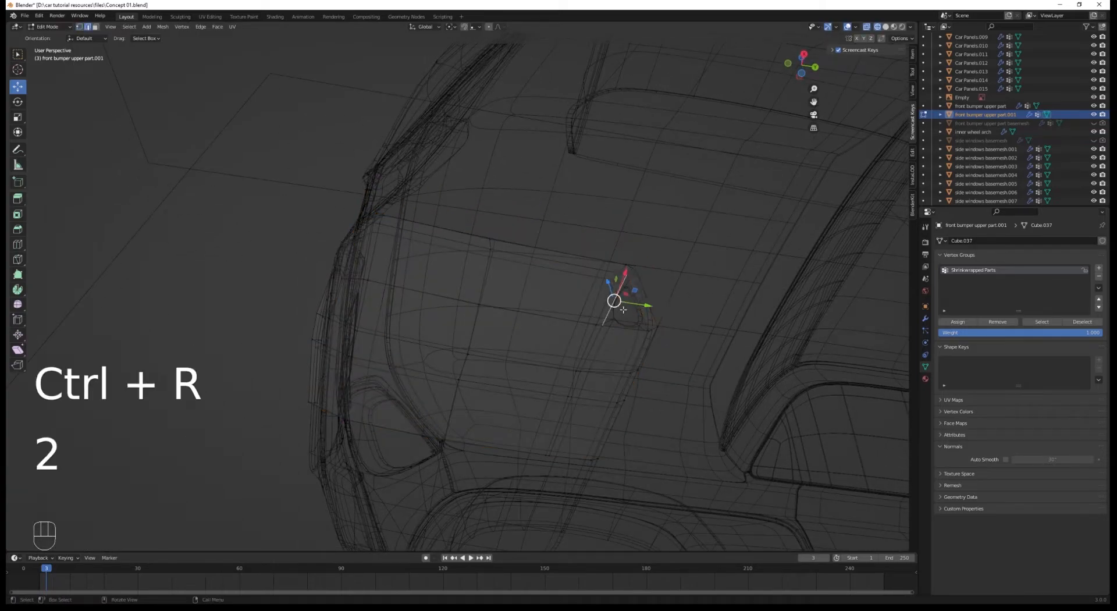
{"action": "key", "text": "Tab"}
{"action": "key", "text": "z"}
Examine the closed lower panel from below and from the side in solid shading.
{"action": "mouse_move", "coordinate": [495, 280]}
{"action": "middle_mouse_down"}
{"action": "mouse_move", "coordinate": [547, 318]}
{"action": "mouse_move", "coordinate": [535, 349]}
{"action": "mouse_move", "coordinate": [477, 393]}
{"action": "mouse_move", "coordinate": [515, 382]}
{"action": "middle_mouse_up"}
{"action": "key", "text": "alt+a"}
{"action": "key", "text": "z"}
{"action": "left_click", "coordinate": [527, 344]}
{"action": "scroll", "coordinate": [477, 393], "scroll_direction": "down", "scroll_amount": 4}
{"action": "key", "text": "z"}
{"action": "mouse_move", "coordinate": [547, 367]}
{"action": "middle_mouse_down"}
{"action": "mouse_move", "coordinate": [571, 350]}
{"action": "mouse_move", "coordinate": [701, 323]}
{"action": "mouse_move", "coordinate": [668, 312]}
{"action": "middle_mouse_up"}
{"action": "scroll", "coordinate": [702, 323], "scroll_direction": "up", "scroll_amount": 4}
In right orthographic view, scale the panel's lower front edge vertices to about 0.53 along Y and move them about 0.005 m backward.
{"action": "key", "text": "Tab"}
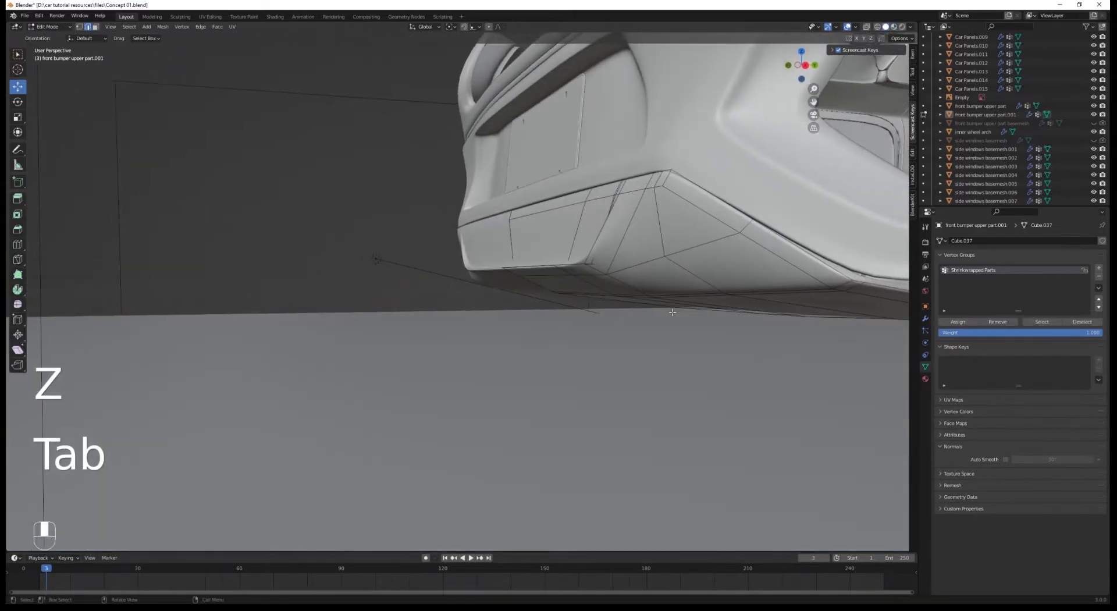
{"action": "key", "text": "1"}
{"action": "key", "text": "KP_3"}
{"action": "scroll", "coordinate": [662, 326], "scroll_direction": "up", "scroll_amount": 4}
{"action": "key", "text": "z"}
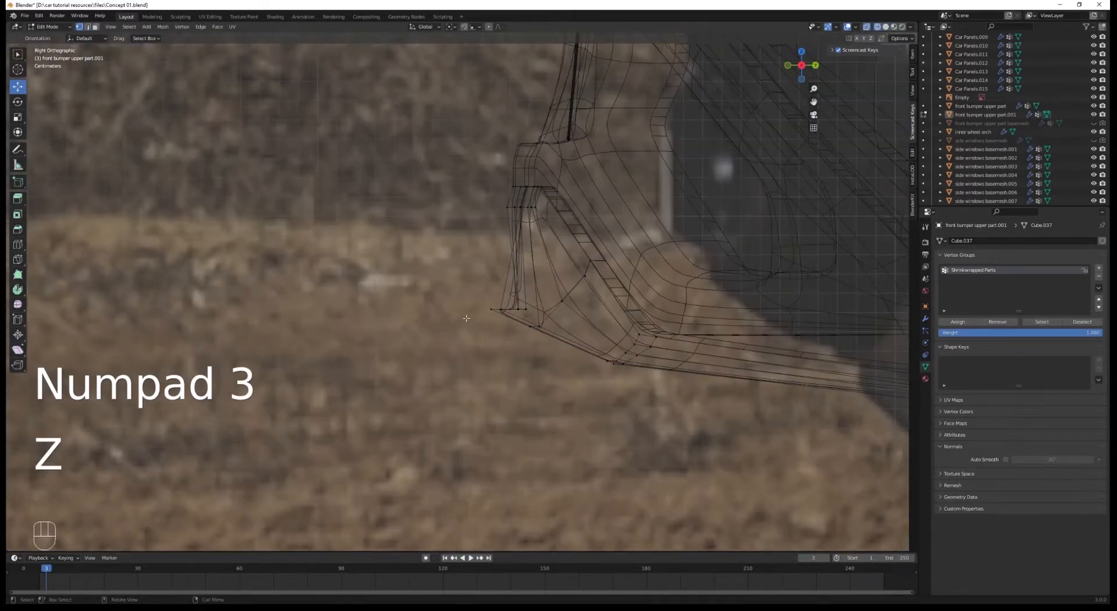
{"action": "key", "text": "a"}
{"action": "left_click_drag", "start_coordinate": [576, 336], "coordinate": [576, 336]}
{"action": "key", "text": "z"}
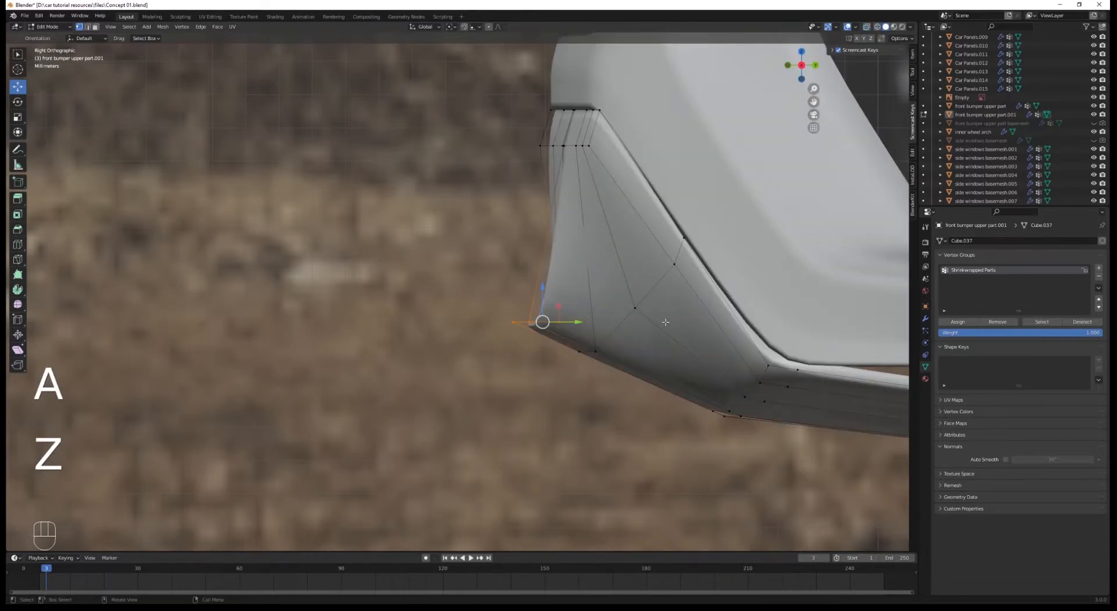
{"action": "left_click", "coordinate": [581, 322]}
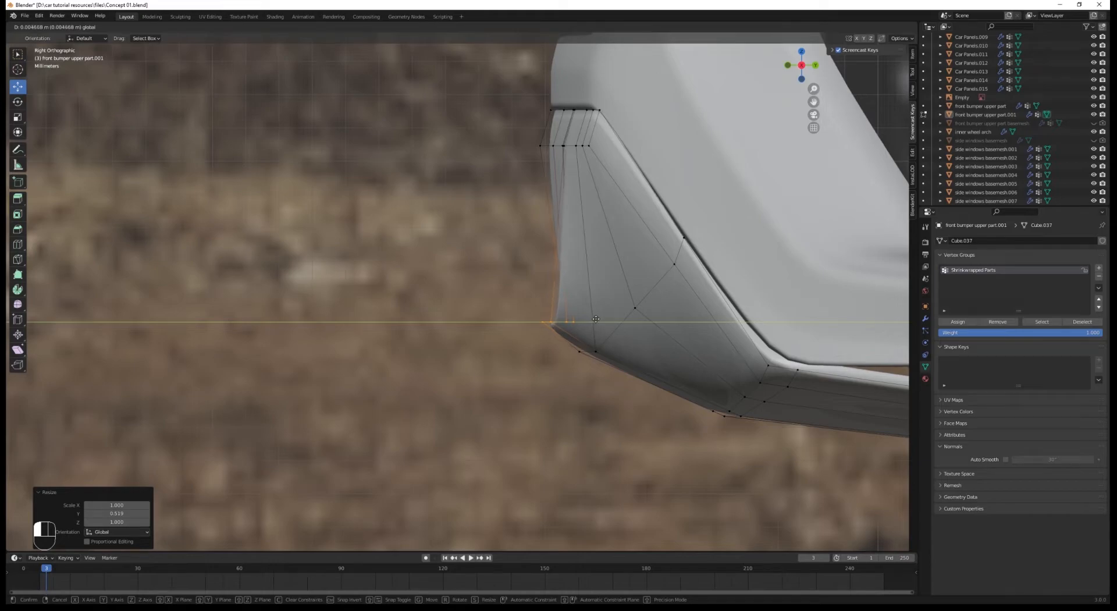
{"action": "left_click_drag", "start_coordinate": [598, 318], "coordinate": [598, 319]}
Examine the reshaped lower front edge from the front, both outside and in edit mode.
{"action": "scroll", "coordinate": [598, 319], "scroll_direction": "down", "scroll_amount": 4}
{"action": "middle_click_drag", "start_coordinate": [495, 318], "coordinate": [337, 345]}
{"action": "key", "text": "Tab"}
{"action": "scroll", "coordinate": [625, 360], "scroll_direction": "down", "scroll_amount": 3}
{"action": "key", "text": "Tab"}
{"action": "key", "text": "z"}
{"action": "key", "text": "a"}
{"action": "scroll", "coordinate": [422, 352], "scroll_direction": "up", "scroll_amount": 3}
Select the vertex path along the panel's lower front edge out to its corner and adjust its position.
{"action": "left_click", "coordinate": [268, 347]}
{"action": "middle_click_drag", "start_coordinate": [269, 342], "coordinate": [593, 431]}
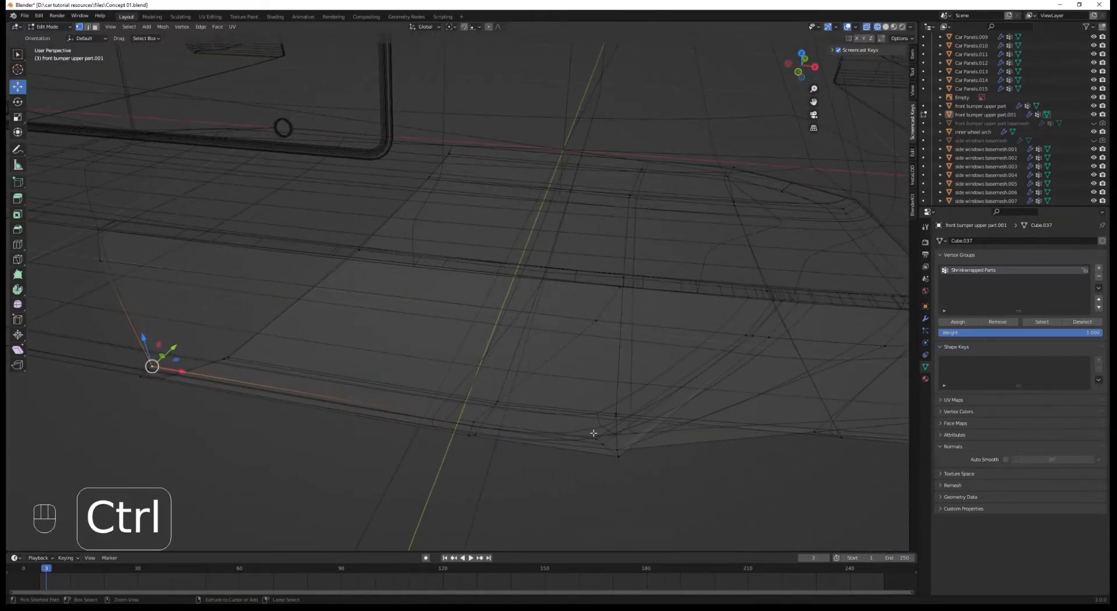
{"action": "left_click", "coordinate": [605, 446], "text": "ctrl"}
{"action": "left_click", "coordinate": [147, 370], "text": "ctrl"}
{"action": "middle_click_drag", "start_coordinate": [147, 370], "coordinate": [87, 343]}
{"action": "left_click_drag", "start_coordinate": [407, 377], "coordinate": [422, 375]}
{"action": "middle_click_drag", "start_coordinate": [495, 364], "coordinate": [559, 373]}
{"action": "key", "text": "a"}
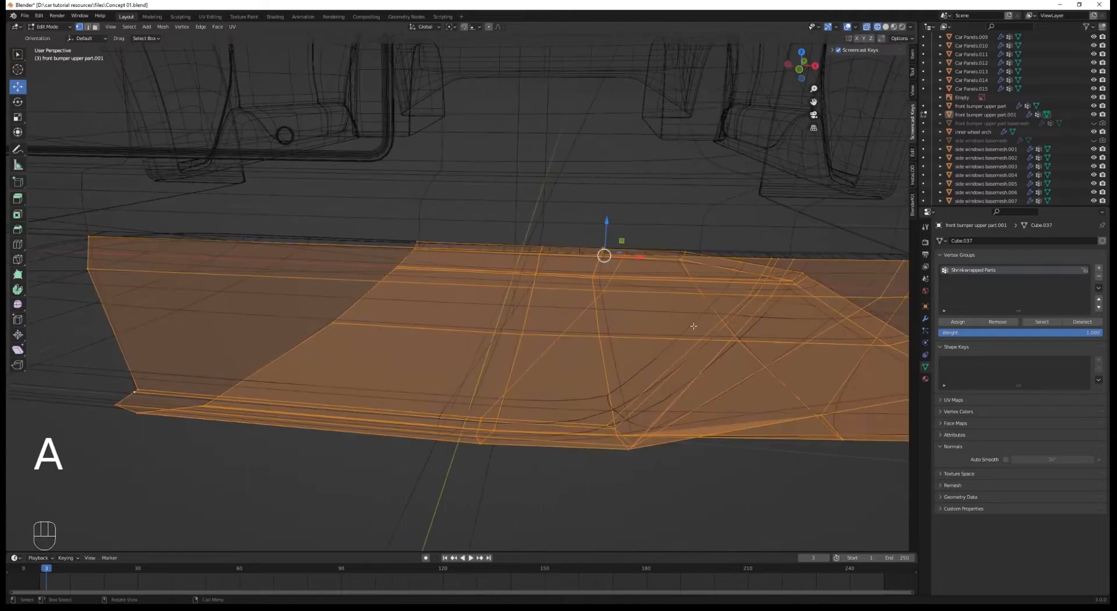
Check the panel's front shape in object mode, and move a vertex path along its lower front edge vertically.
{"action": "key", "text": "Tab"}
{"action": "key", "text": "z"}
{"action": "key", "text": "z"}
{"action": "scroll", "coordinate": [618, 410], "scroll_direction": "down", "scroll_amount": 3}
{"action": "mouse_move", "coordinate": [618, 409]}
{"action": "middle_mouse_down"}
{"action": "mouse_move", "coordinate": [576, 337]}
{"action": "mouse_move", "coordinate": [547, 325]}
{"action": "mouse_move", "coordinate": [535, 337]}
{"action": "mouse_move", "coordinate": [556, 348]}
{"action": "mouse_move", "coordinate": [534, 362]}
{"action": "middle_mouse_up"}
{"action": "key", "text": "z"}
{"action": "key", "text": "Tab"}
{"action": "left_click", "coordinate": [527, 342]}
{"action": "left_click", "coordinate": [324, 377], "text": "ctrl"}
{"action": "key", "text": "g"}
{"action": "key", "text": "z"}
{"action": "left_click", "coordinate": [555, 356]}
Select the vertices along the underside's front edge and lower them about 0.0058 m along Z.
{"action": "left_click_drag", "start_coordinate": [560, 383], "coordinate": [560, 384]}
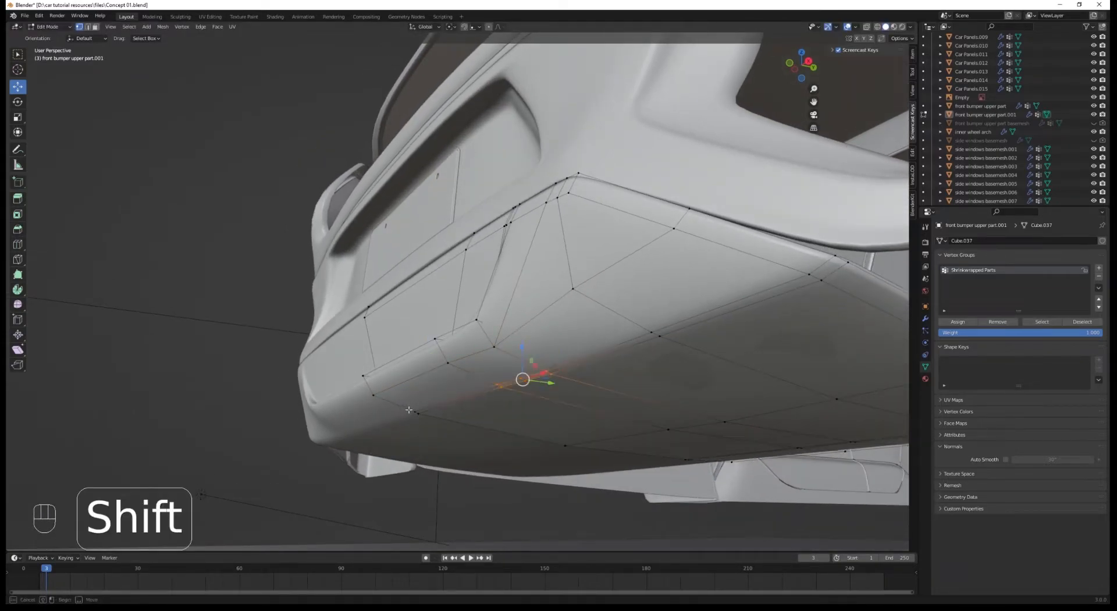
{"action": "key", "text": "z"}
{"action": "left_click", "coordinate": [536, 377]}
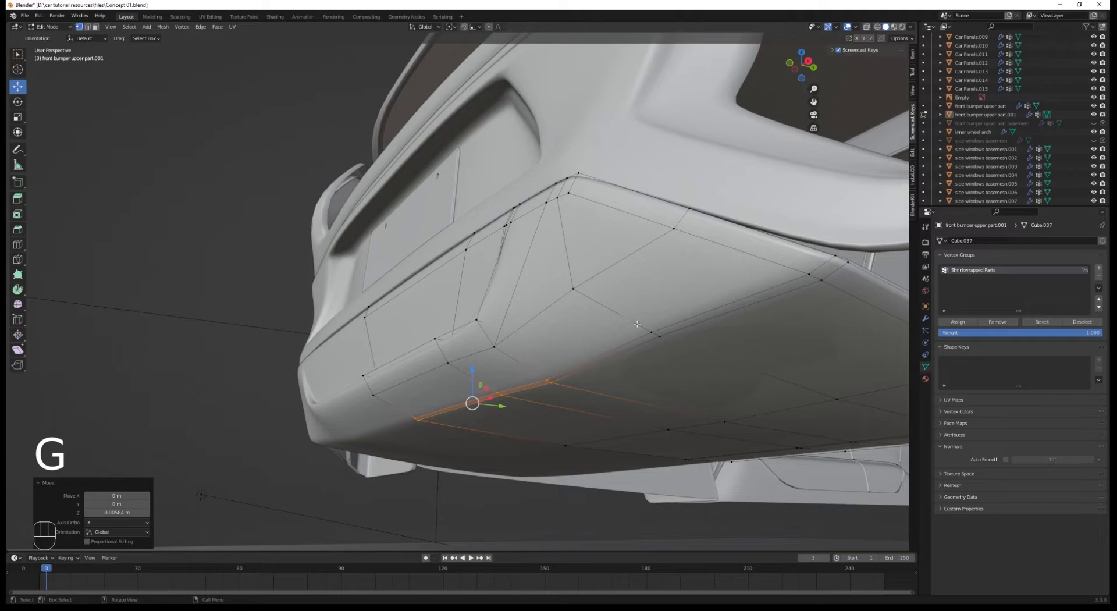
Move the vertex near the lower panel's front underside corner vertically along Z.
{"action": "left_click", "coordinate": [655, 336]}
{"action": "key", "text": "g"}
{"action": "key", "text": "z"}
{"action": "left_click", "coordinate": [672, 352]}
Examine the lower panel on the car from the front and below, in object and edit mode and with material preview shading.
{"action": "key", "text": "Tab"}
{"action": "middle_click_drag", "start_coordinate": [475, 282], "coordinate": [549, 318]}
{"action": "scroll", "coordinate": [529, 305], "scroll_direction": "down", "scroll_amount": 4}
{"action": "key", "text": "Tab"}
{"action": "key", "text": "Tab"}
{"action": "key", "text": "z"}
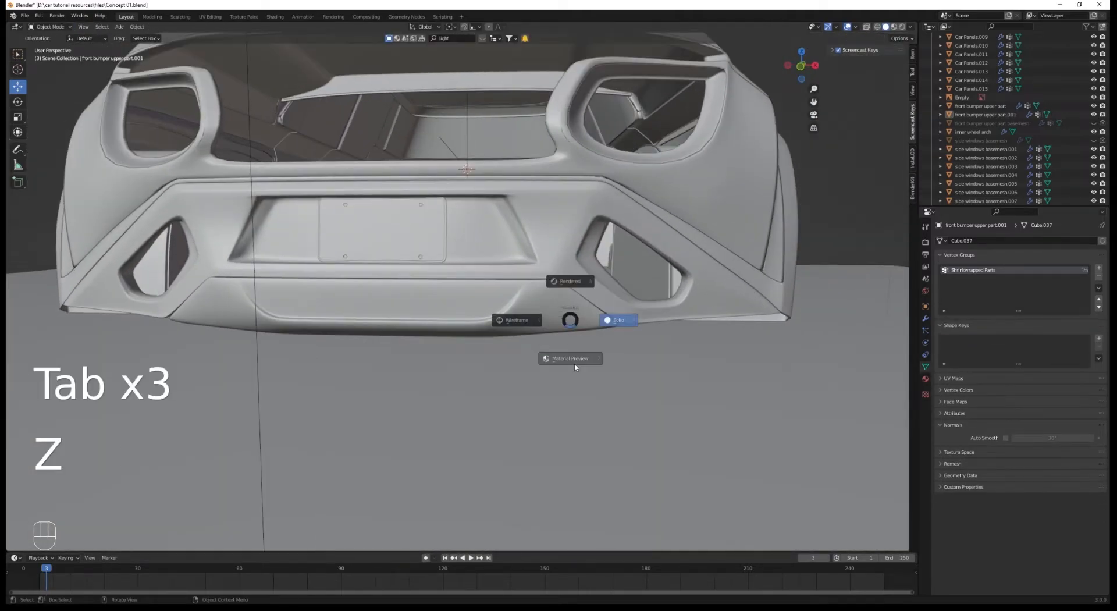
{"action": "left_click", "coordinate": [570, 358]}
{"action": "scroll", "coordinate": [576, 375], "scroll_direction": "down", "scroll_amount": 3}
{"action": "mouse_move", "coordinate": [576, 375]}
{"action": "middle_mouse_down"}
{"action": "mouse_move", "coordinate": [509, 366]}
{"action": "mouse_move", "coordinate": [591, 359]}
{"action": "mouse_move", "coordinate": [581, 361]}
{"action": "middle_mouse_up"}
{"action": "scroll", "coordinate": [581, 360], "scroll_direction": "up", "scroll_amount": 5}
{"action": "key", "text": "Tab"}
{"action": "key", "text": "z"}
{"action": "mouse_move", "coordinate": [669, 357]}
{"action": "middle_mouse_down"}
{"action": "mouse_move", "coordinate": [717, 354]}
{"action": "mouse_move", "coordinate": [647, 399]}
{"action": "mouse_move", "coordinate": [637, 279]}
{"action": "middle_mouse_up"}
{"action": "scroll", "coordinate": [637, 279], "scroll_direction": "up", "scroll_amount": 2}
{"action": "middle_click_drag", "start_coordinate": [637, 279], "coordinate": [580, 267]}
Isolate the lower panel, select the lengthwise strip of faces on its underside and adjust the underside's height along Z.
{"action": "key", "text": "slash"}
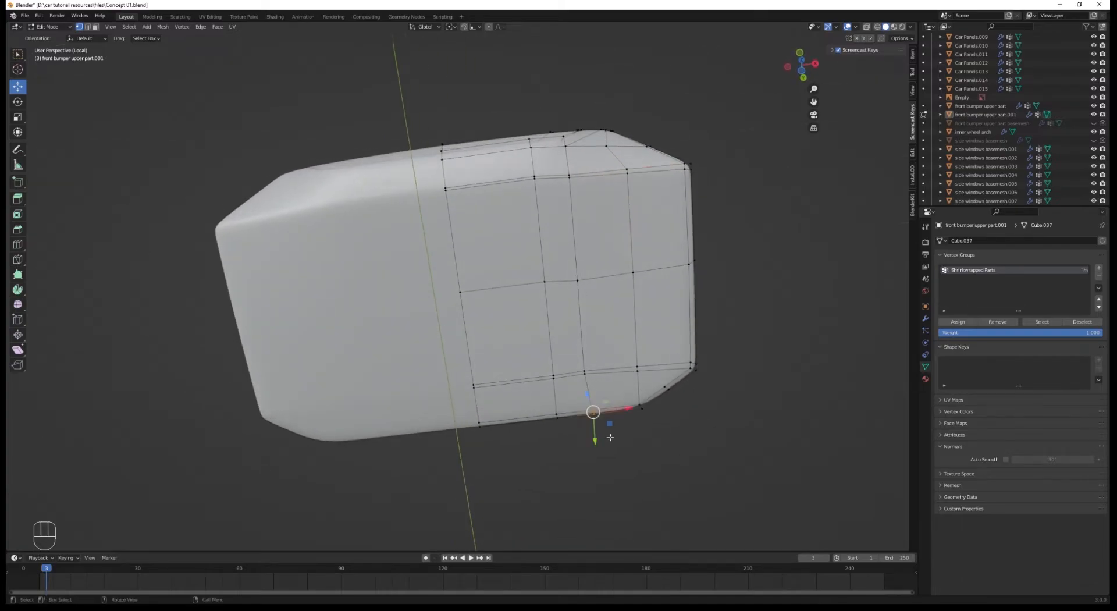
{"action": "left_click", "coordinate": [607, 437]}
{"action": "key", "text": "a"}
{"action": "middle_click_drag", "start_coordinate": [607, 437], "coordinate": [514, 263], "text": "shift"}
{"action": "key", "text": "3"}
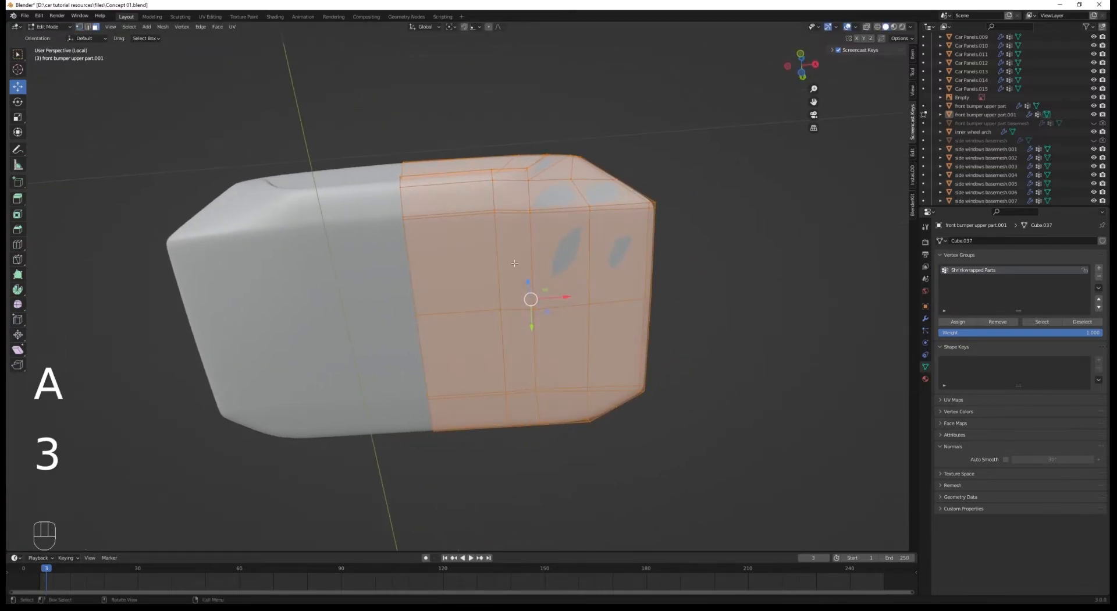
{"action": "left_click_drag", "start_coordinate": [518, 269], "coordinate": [557, 413]}
{"action": "middle_click_drag", "start_coordinate": [557, 413], "coordinate": [540, 432]}
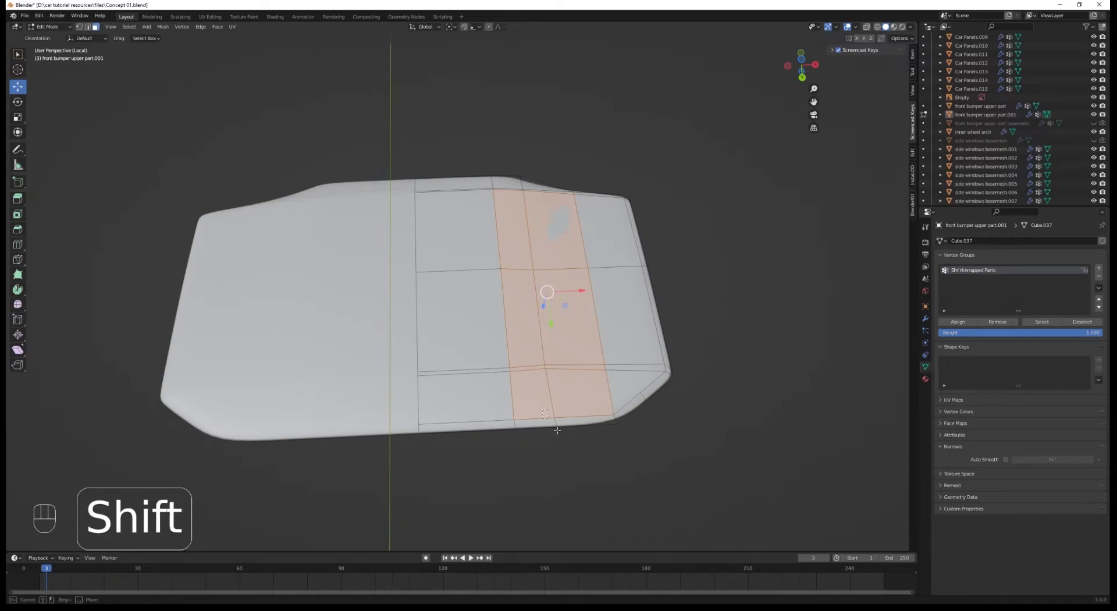
{"action": "middle_click_drag", "start_coordinate": [650, 323], "coordinate": [645, 298]}
{"action": "left_click", "coordinate": [655, 343]}
{"action": "key", "text": "g"}
{"action": "key", "text": "z"}
{"action": "left_click", "coordinate": [605, 297]}
{"action": "key", "text": "Tab"}
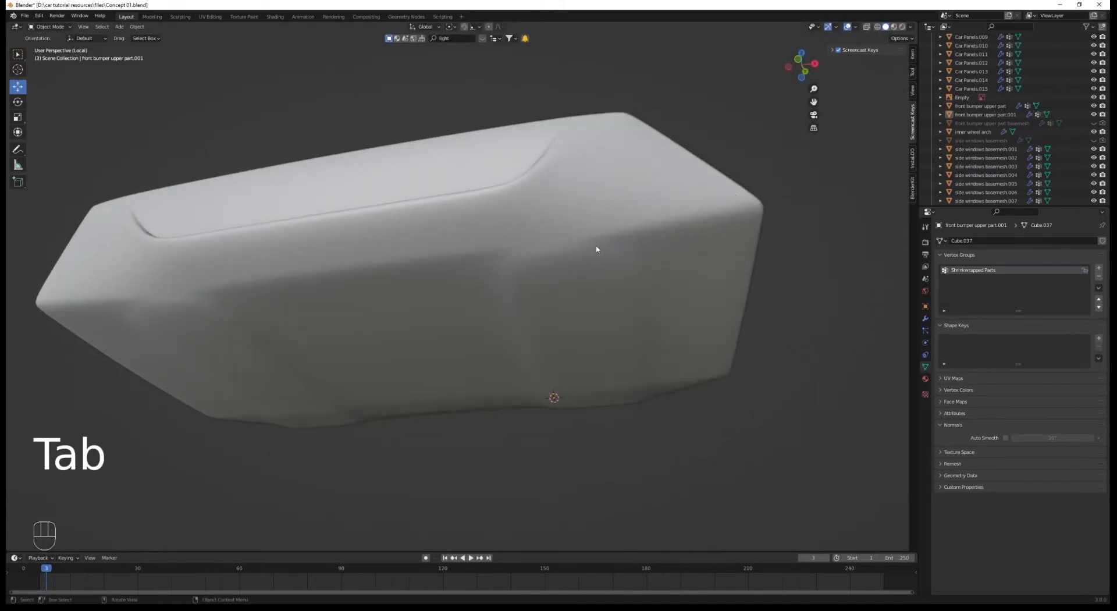
Show the whole car again and display it with material preview shading.
{"action": "scroll", "coordinate": [588, 251], "scroll_direction": "down", "scroll_amount": 3}
{"action": "middle_click_drag", "start_coordinate": [587, 252], "coordinate": [602, 332]}
{"action": "key", "text": "slash"}
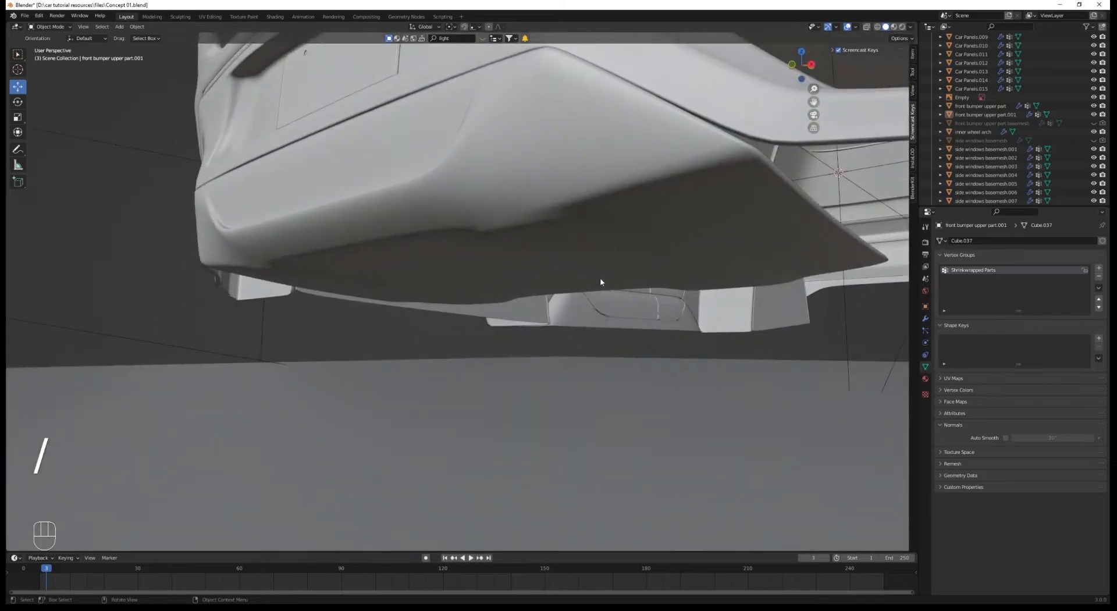
{"action": "key", "text": "z"}
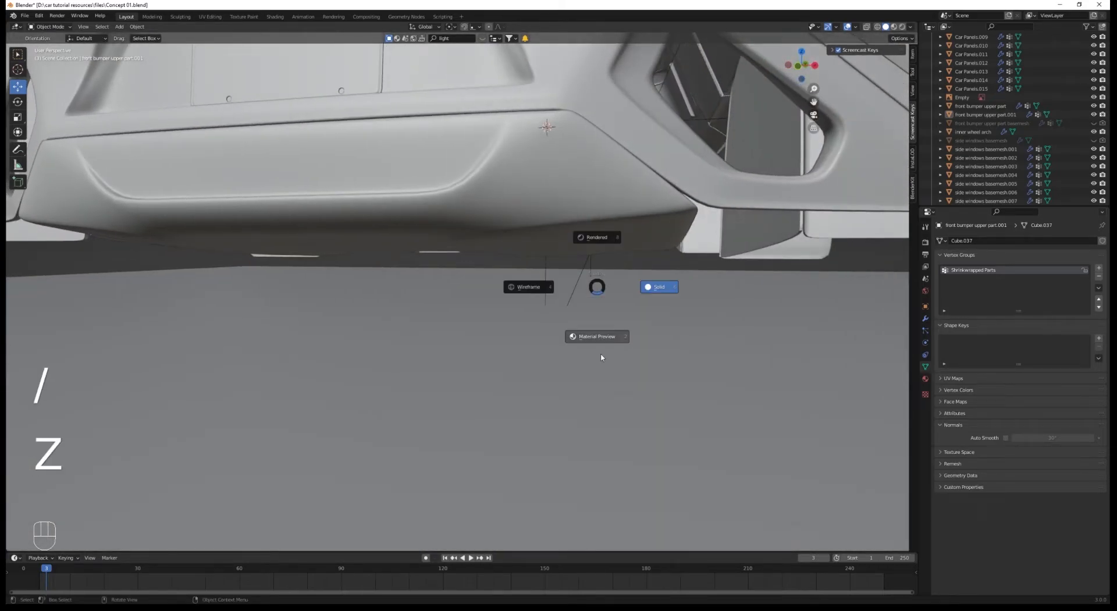
{"action": "left_click", "coordinate": [602, 357]}
Give the lower front panel a steel material with a roughness of about 0.5.
{"action": "left_click", "coordinate": [563, 342]}
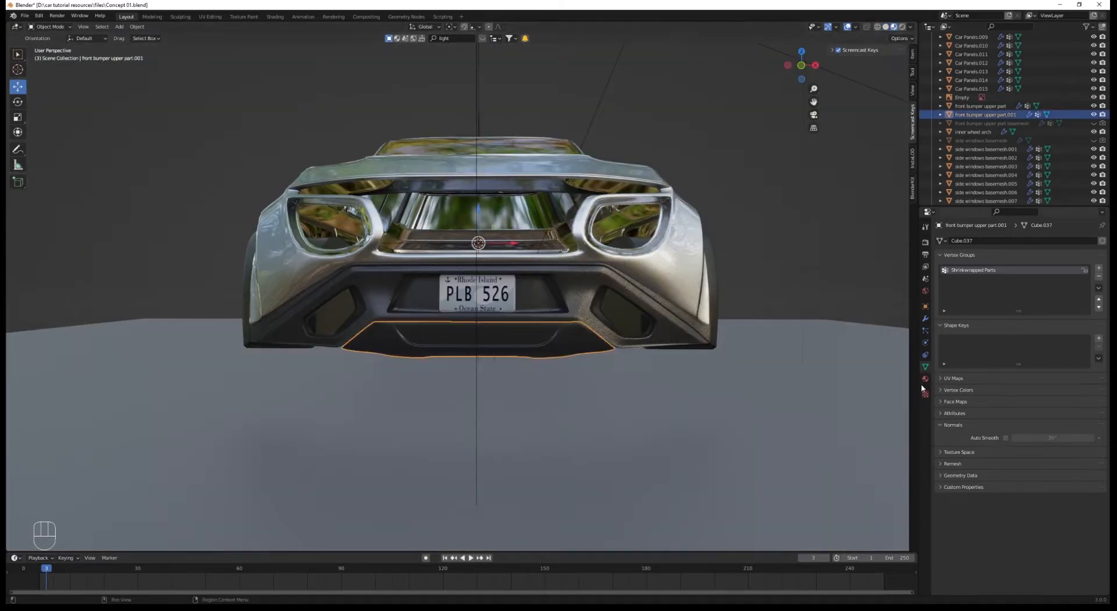
{"action": "left_click", "coordinate": [926, 379]}
{"action": "left_click", "coordinate": [1102, 250]}
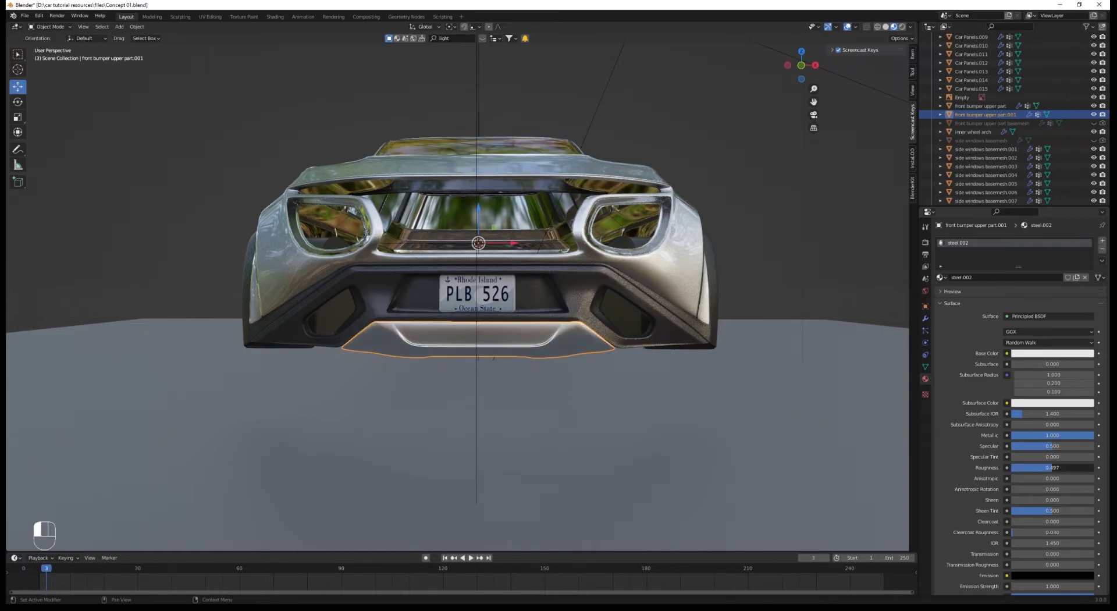
{"action": "key", "text": "alt+a"}
Switch the viewport to rendered shading and hide the existing ground plane beneath the car.
{"action": "mouse_move", "coordinate": [618, 379]}
{"action": "middle_mouse_down"}
{"action": "mouse_move", "coordinate": [661, 379]}
{"action": "mouse_move", "coordinate": [563, 324]}
{"action": "middle_mouse_up"}
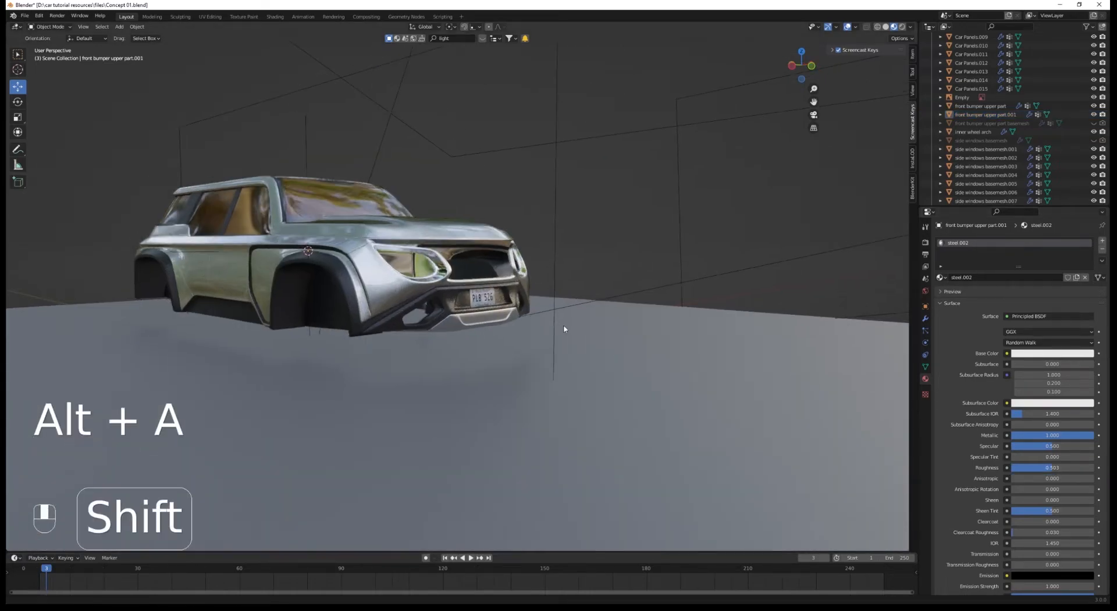
{"action": "key", "text": "z"}
{"action": "left_click", "coordinate": [589, 191]}
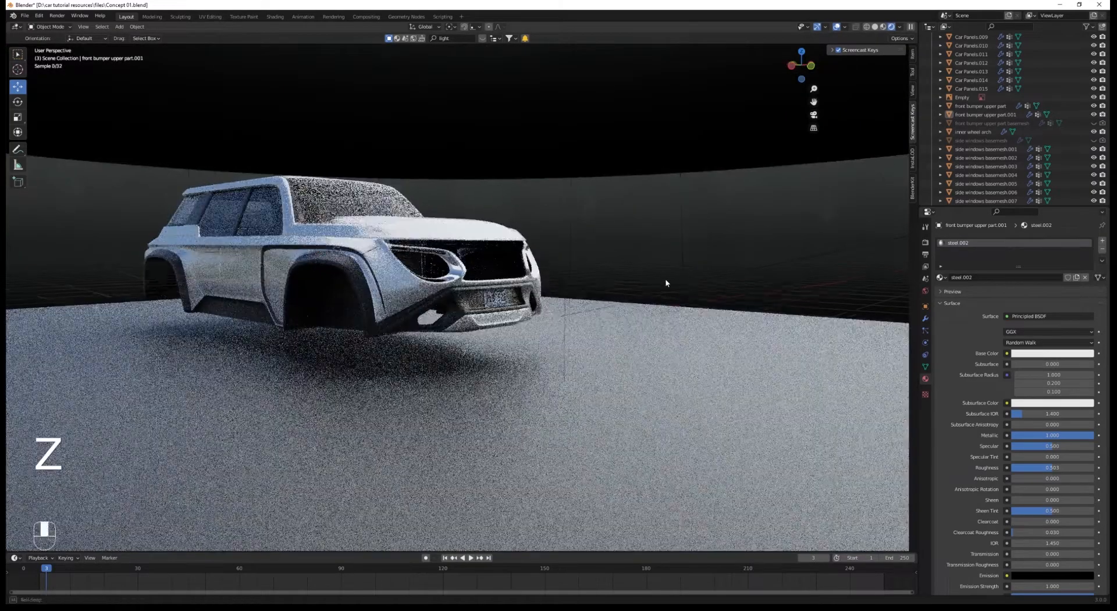
{"action": "middle_click_drag", "start_coordinate": [665, 279], "coordinate": [693, 399]}
{"action": "left_click", "coordinate": [694, 352]}
{"action": "key", "text": "h"}
{"action": "middle_click_drag", "start_coordinate": [693, 351], "coordinate": [653, 368]}
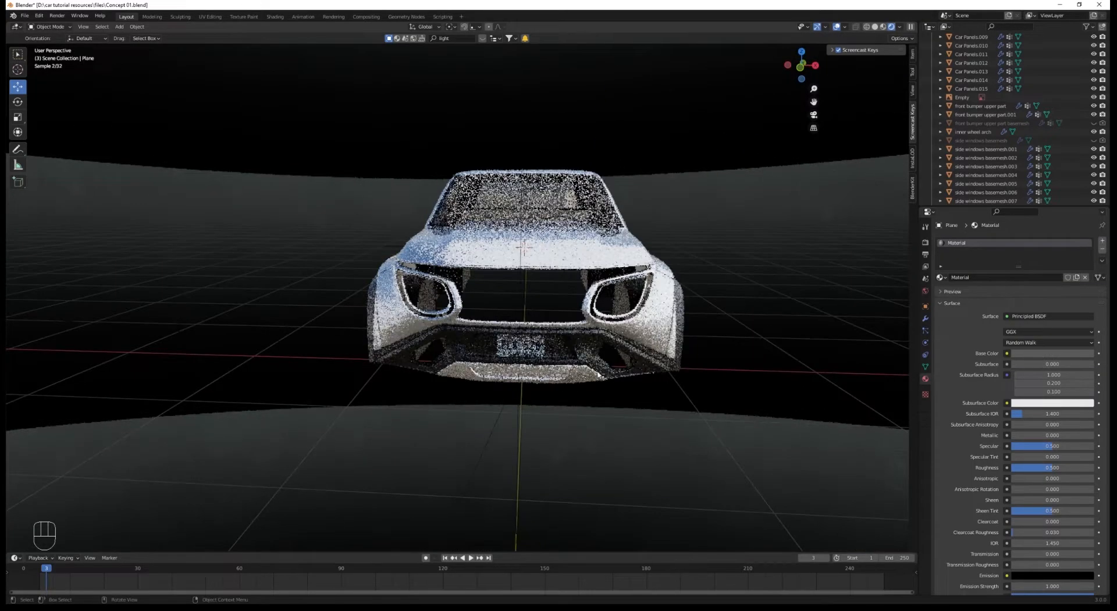
Rename the lower panel object as Lower Front Bumper part.
{"action": "left_click", "coordinate": [584, 373]}
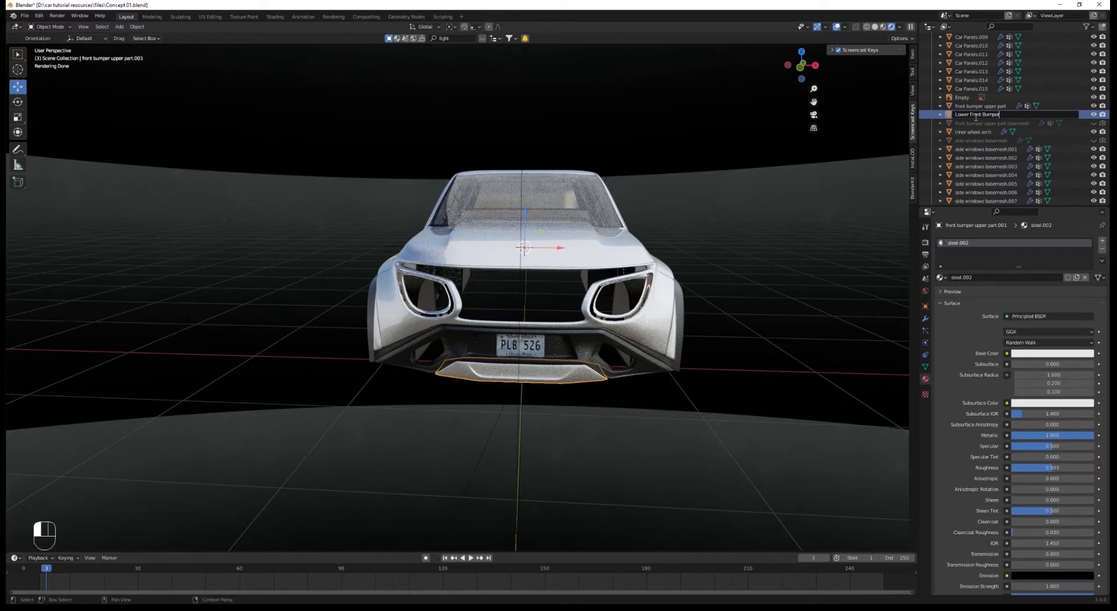
{"action": "type", "text": "t"}
{"action": "key", "text": "Return"}
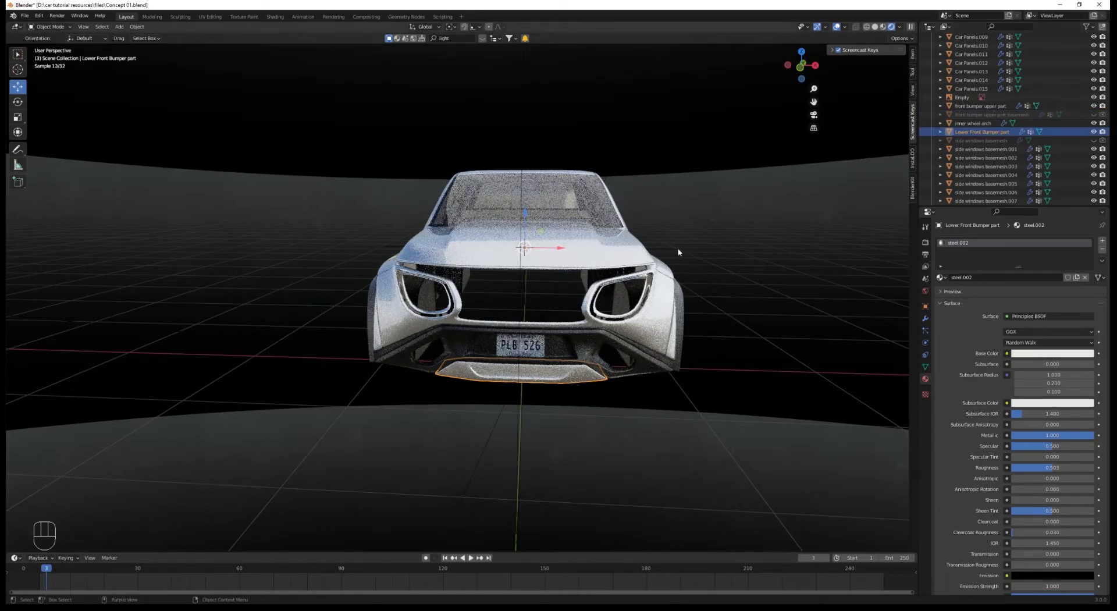
Add a mesh plane and lower it about 0.65 m along Z, below the car body in the side reference view.
{"action": "key", "text": "KP_3"}
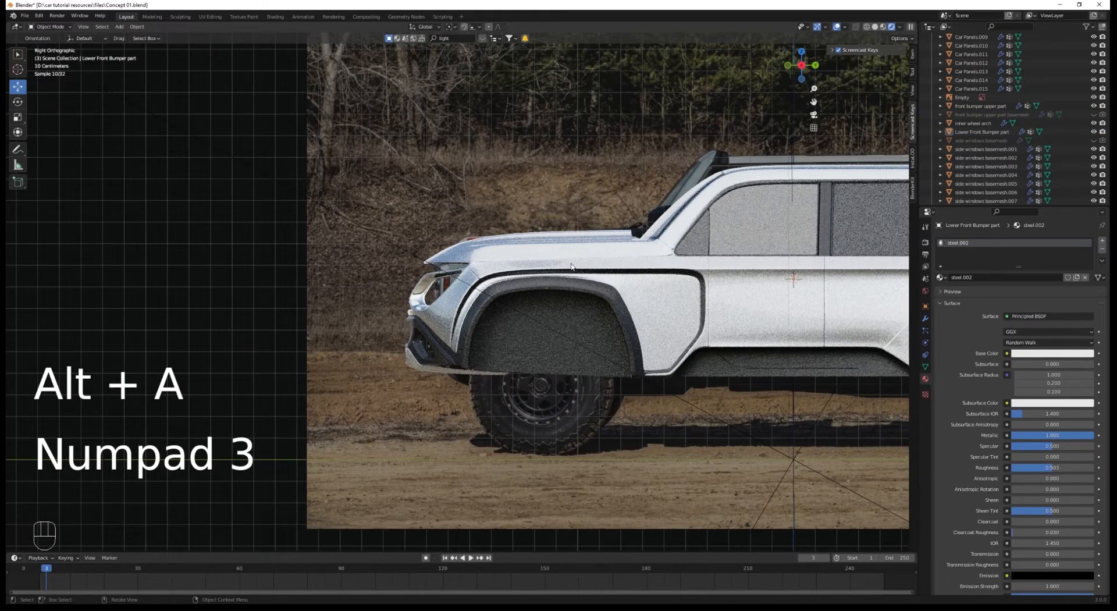
{"action": "scroll", "coordinate": [572, 267], "scroll_direction": "down", "scroll_amount": 4}
{"action": "key", "text": "KP_7"}
{"action": "key", "text": "shift+a"}
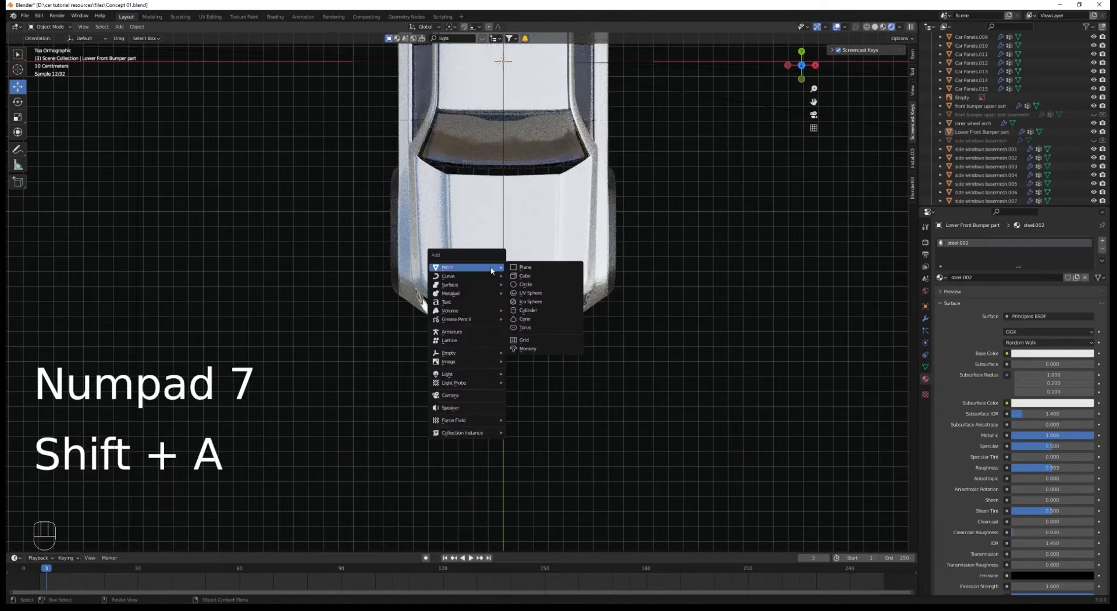
{"action": "left_click", "coordinate": [525, 267]}
{"action": "key", "text": "KP_3"}
{"action": "key", "text": "g"}
{"action": "key", "text": "z"}
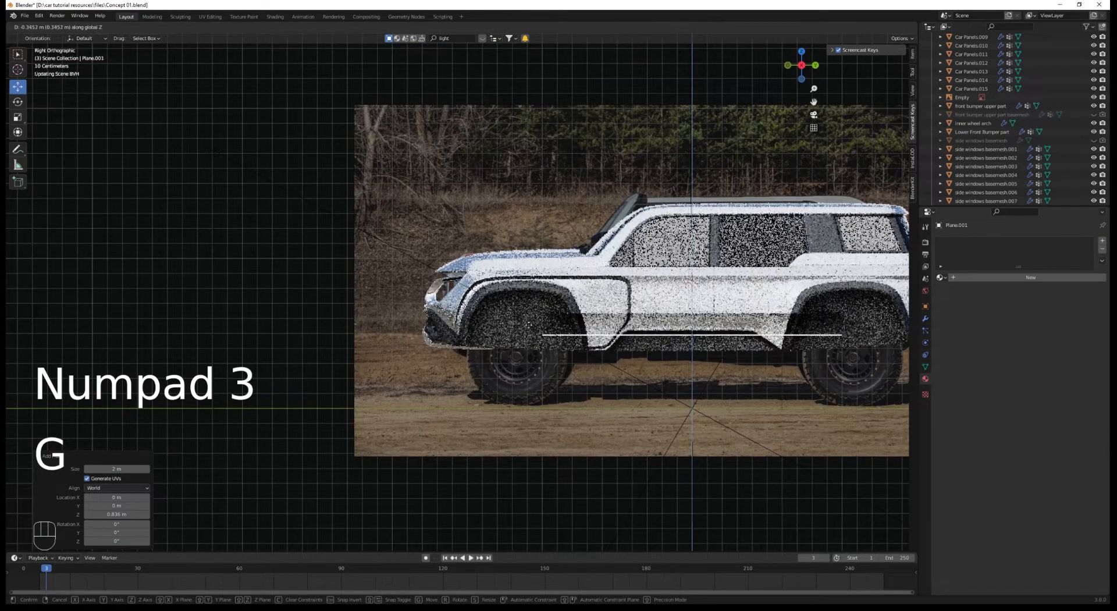
{"action": "left_click", "coordinate": [524, 370]}
Scale the new ground plane up about 2.3 times so it extends past the front of the car.
{"action": "key", "text": "s"}
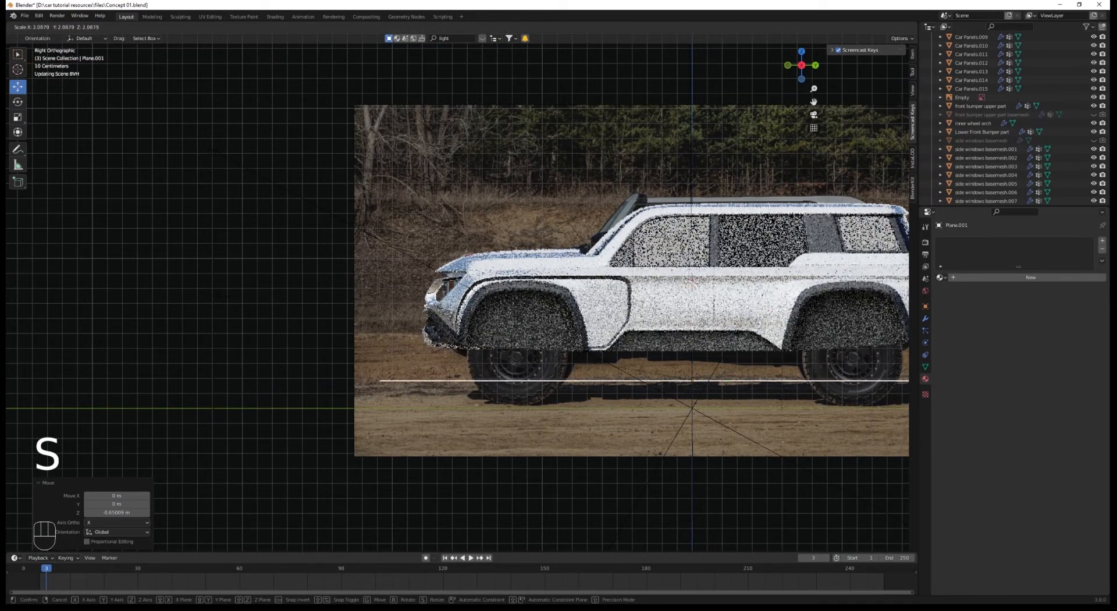
{"action": "left_click", "coordinate": [282, 309]}
{"action": "middle_click_drag", "start_coordinate": [282, 310], "coordinate": [632, 312]}
{"action": "scroll", "coordinate": [632, 312], "scroll_direction": "up", "scroll_amount": 3}
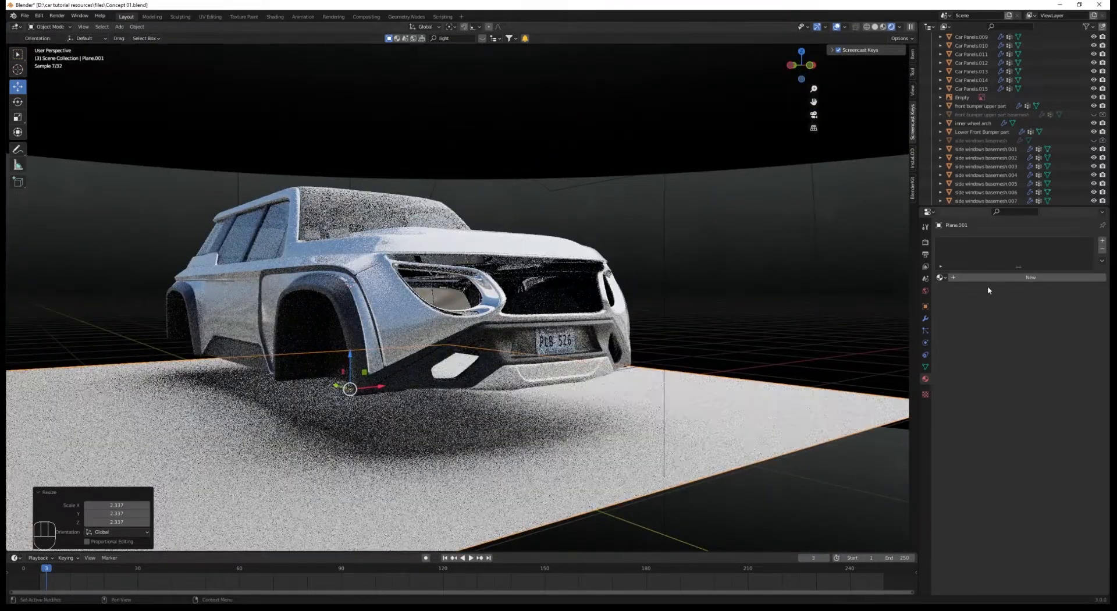
Create a new material for the ground plane and darken its base color to a grey with value about 0.17.
{"action": "left_click", "coordinate": [993, 278]}
{"action": "left_click", "coordinate": [1048, 353]}
{"action": "left_click_drag", "start_coordinate": [1087, 243], "coordinate": [1087, 263]}
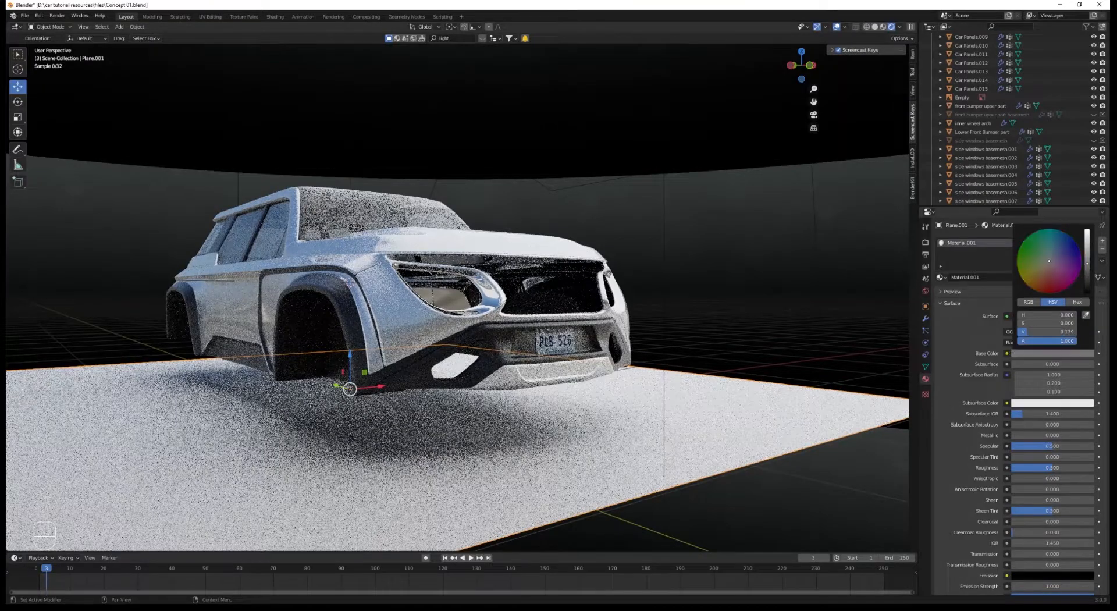